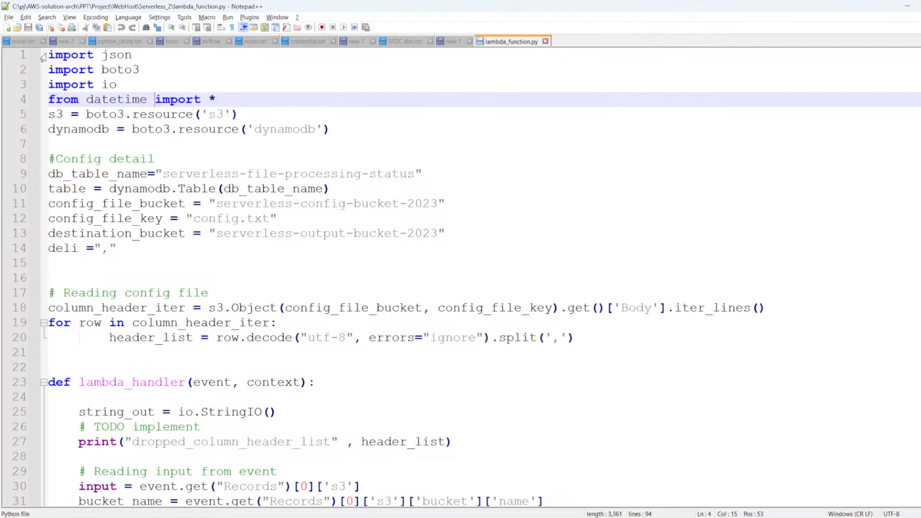
- Review the import lines and the boto3 s3 and dynamodb resource definitions of lambda_function.py by highlighting them
{"action": "left_click_drag", "start_coordinate": [44, 56], "coordinate": [38, 114]}
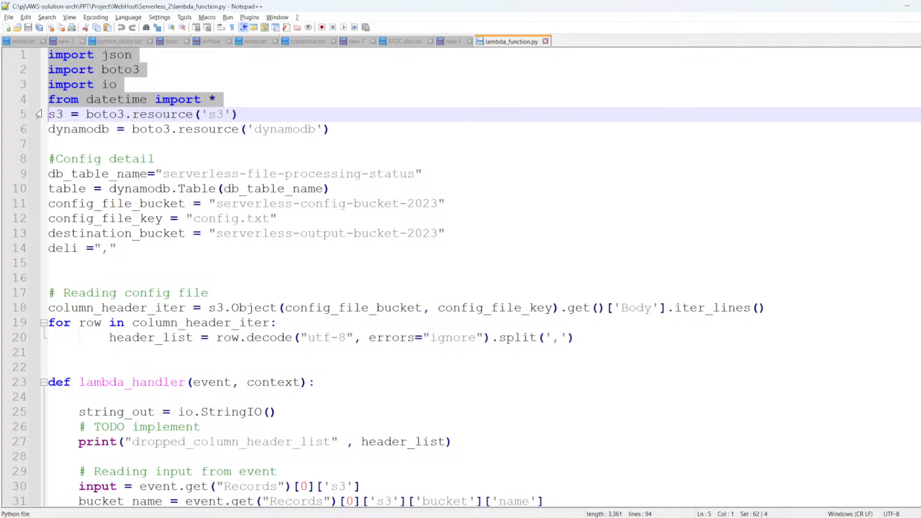
{"action": "left_click", "coordinate": [217, 99]}
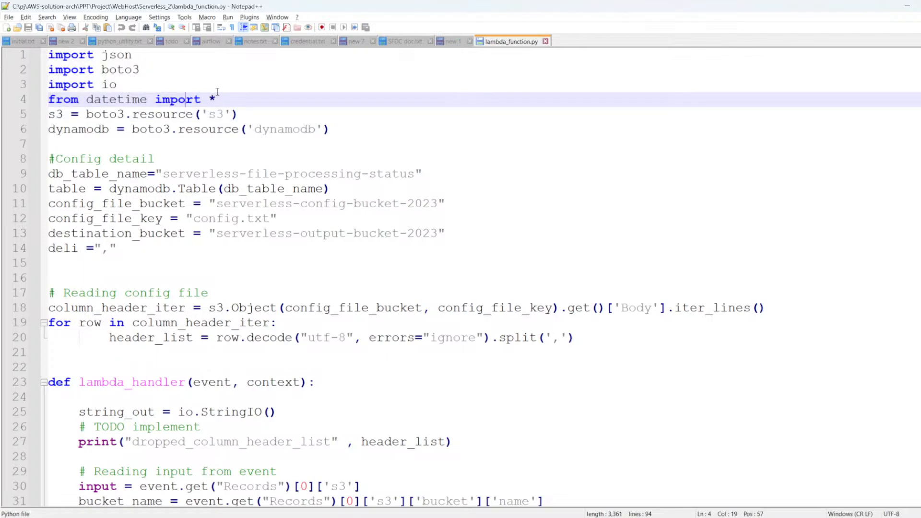
{"action": "left_click_drag", "start_coordinate": [217, 99], "coordinate": [39, 55]}
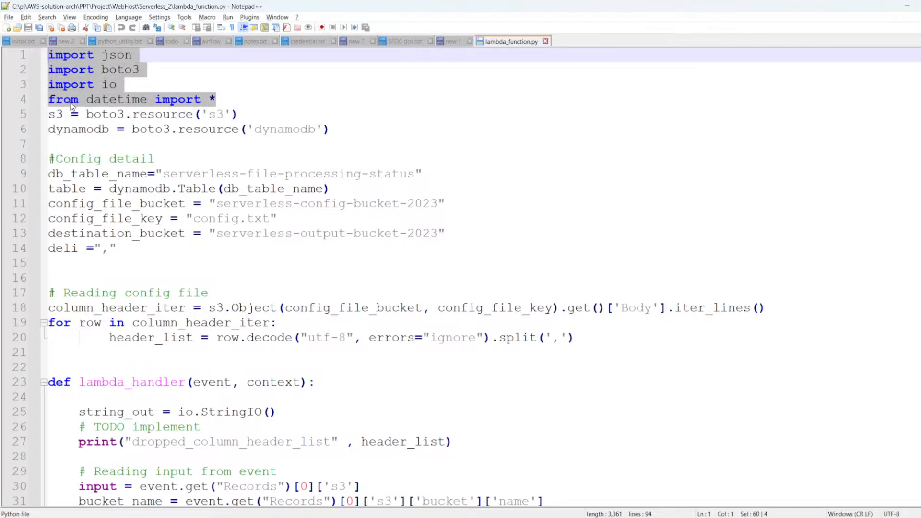
{"action": "double_click", "coordinate": [117, 100]}
{"action": "double_click", "coordinate": [110, 84]}
{"action": "double_click", "coordinate": [117, 55]}
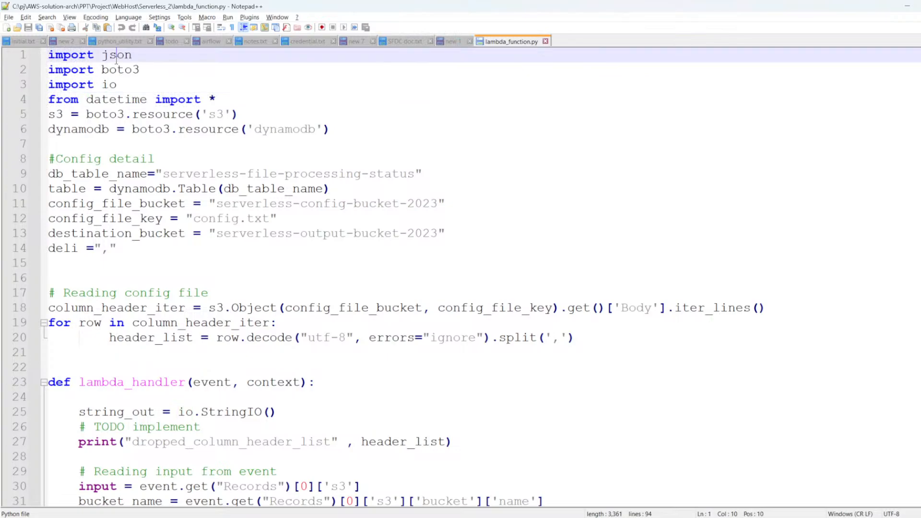
{"action": "double_click", "coordinate": [120, 69]}
{"action": "left_click", "coordinate": [139, 159]}
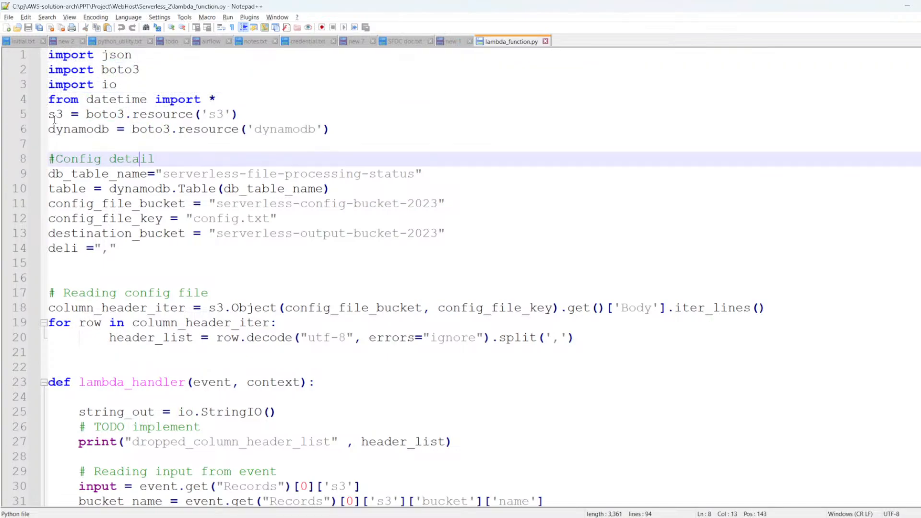
{"action": "left_click_drag", "start_coordinate": [49, 114], "coordinate": [46, 139]}
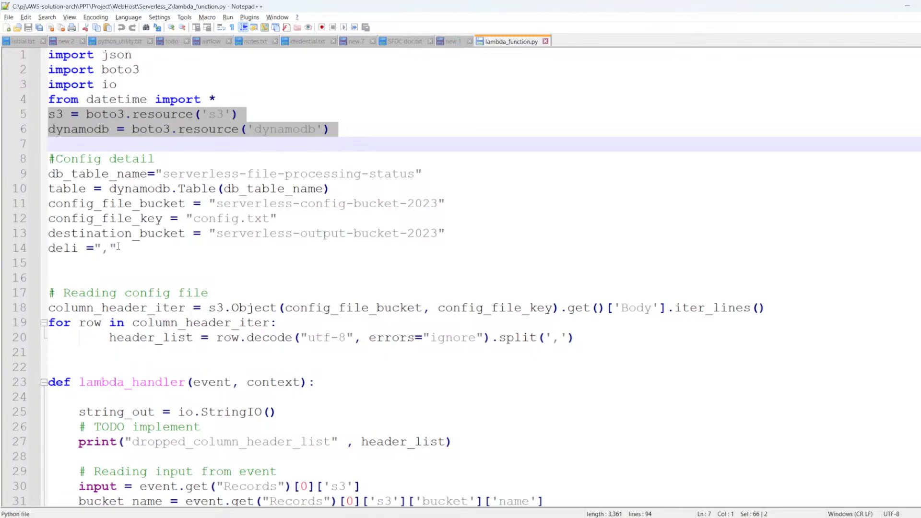
- Highlight the config detail block, from its comment through the deli variable, to review the table, bucket and delimiter settings
{"action": "left_click_drag", "start_coordinate": [117, 248], "coordinate": [31, 185]}
{"action": "key", "text": "shift+Up"}
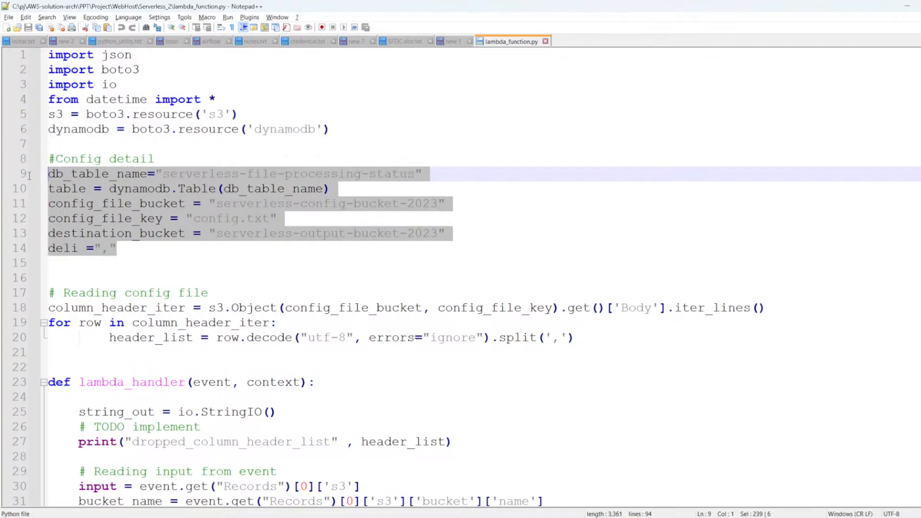
{"action": "left_click", "coordinate": [201, 246]}
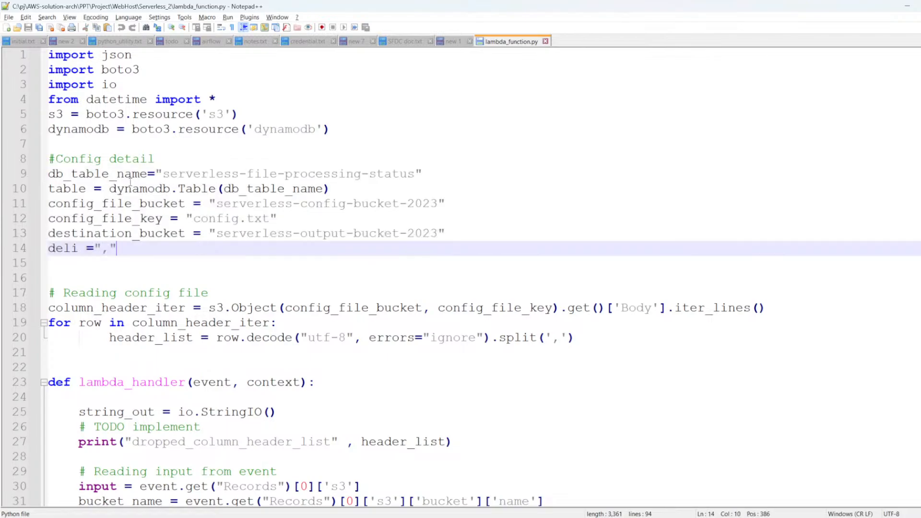
{"action": "left_click_drag", "start_coordinate": [150, 253], "coordinate": [48, 160]}
{"action": "scroll", "coordinate": [300, 245], "scroll_direction": "down", "scroll_amount": 3}
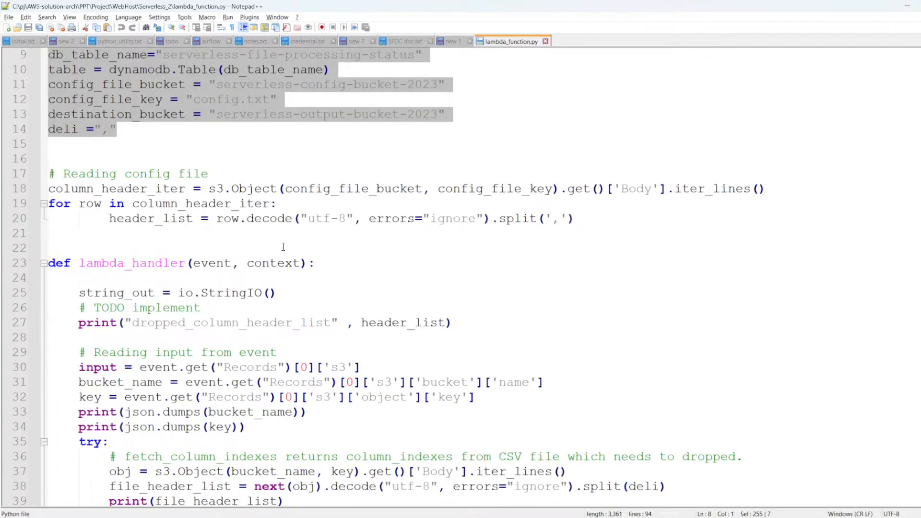
{"action": "scroll", "coordinate": [222, 266], "scroll_direction": "down", "scroll_amount": 2}
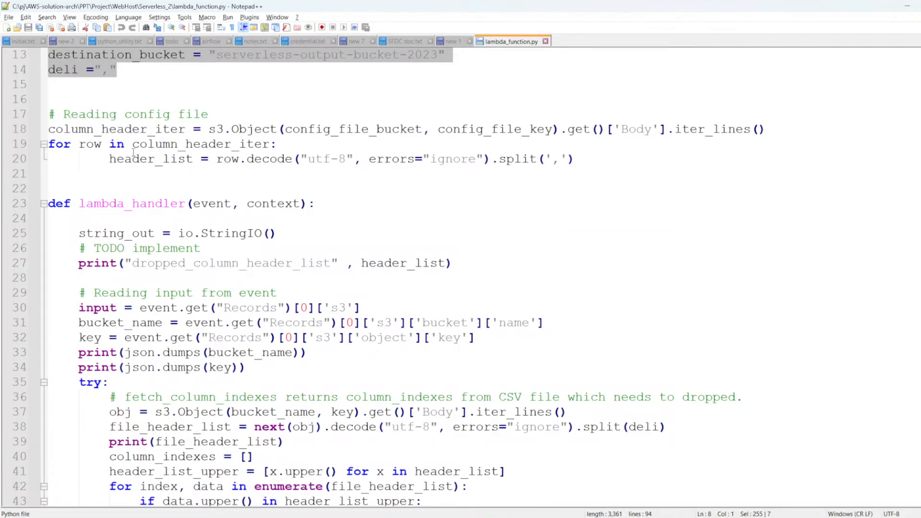
{"action": "scroll", "coordinate": [190, 377], "scroll_direction": "up", "scroll_amount": 3}
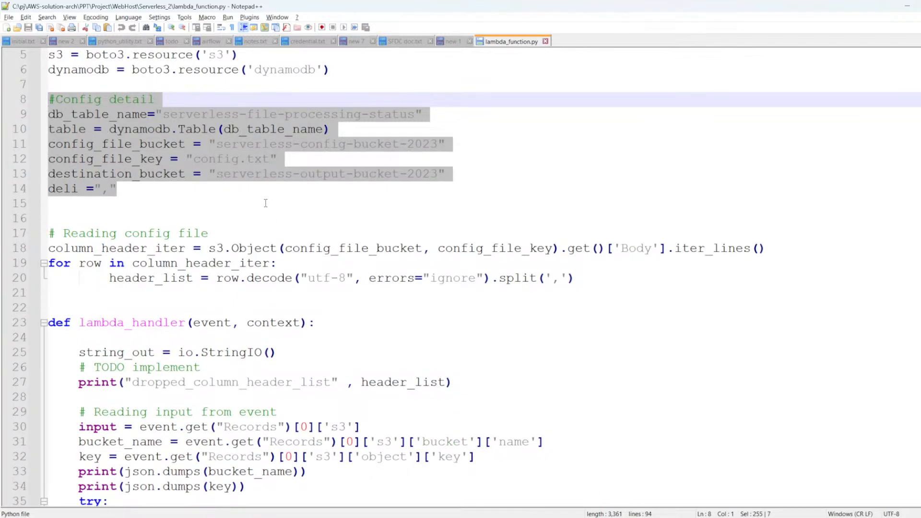
{"action": "scroll", "coordinate": [265, 203], "scroll_direction": "down", "scroll_amount": 1}
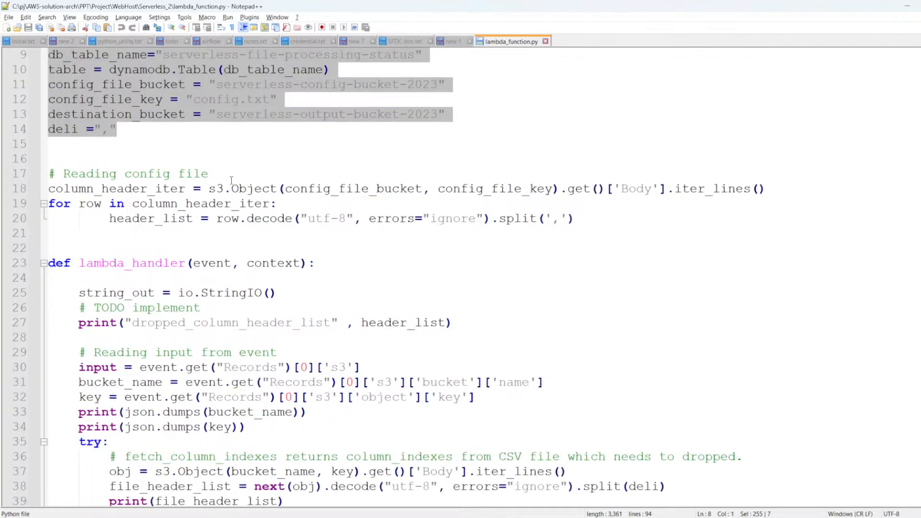
- Highlight the code that reads the config file, and the config detail block it relies on
{"action": "left_click_drag", "start_coordinate": [63, 174], "coordinate": [215, 176]}
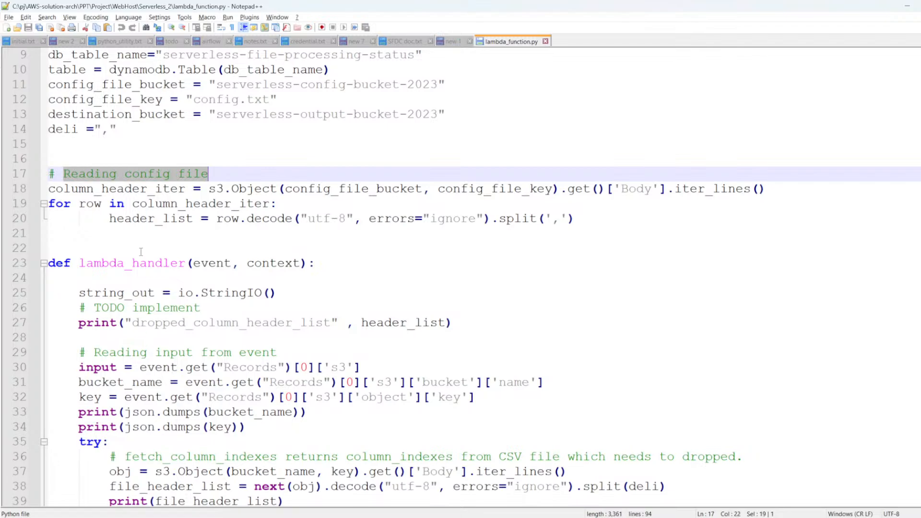
{"action": "left_click", "coordinate": [131, 232]}
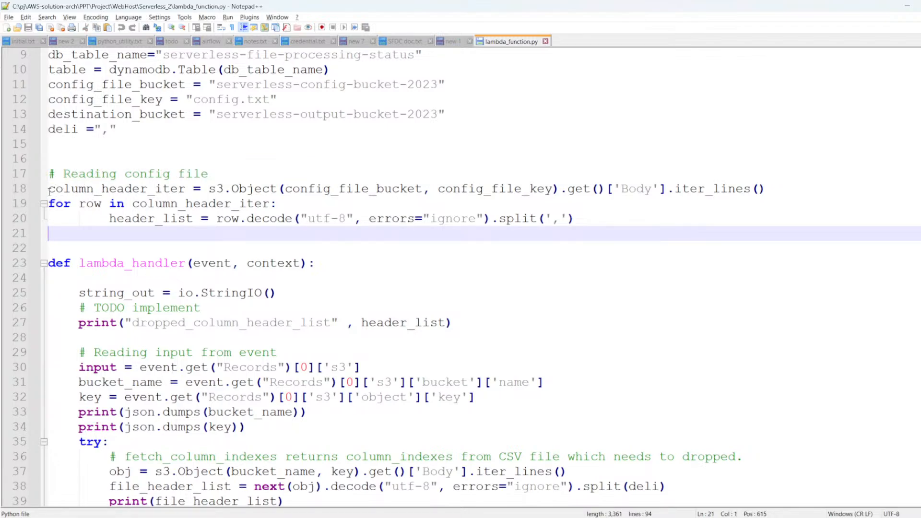
{"action": "left_click_drag", "start_coordinate": [48, 189], "coordinate": [625, 213]}
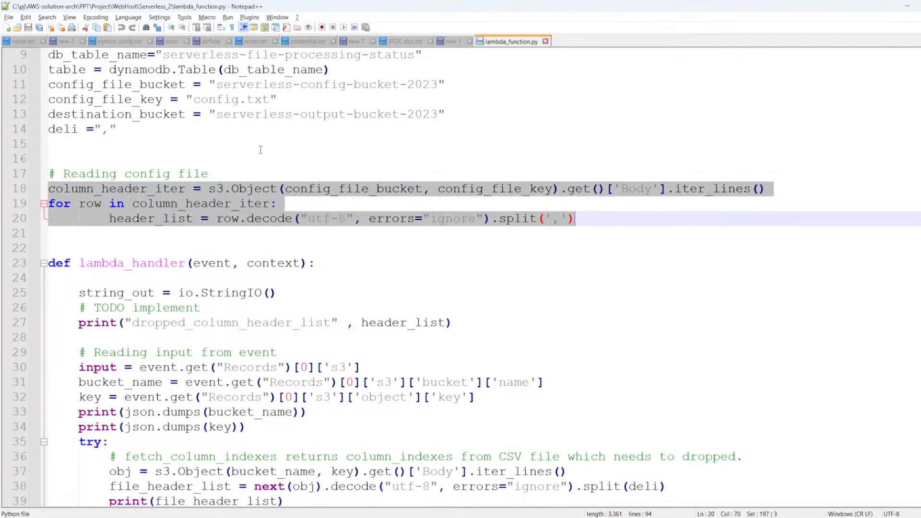
{"action": "left_click", "coordinate": [254, 198]}
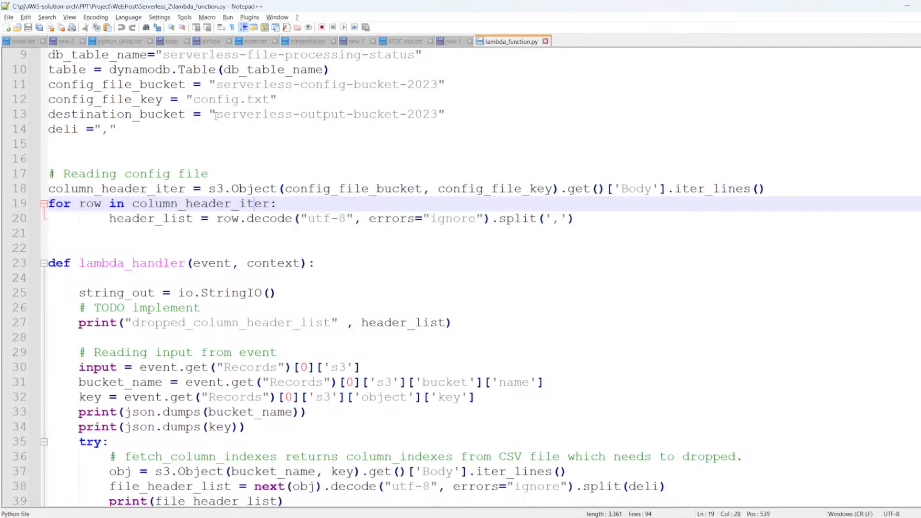
{"action": "scroll", "coordinate": [144, 96], "scroll_direction": "up", "scroll_amount": 1}
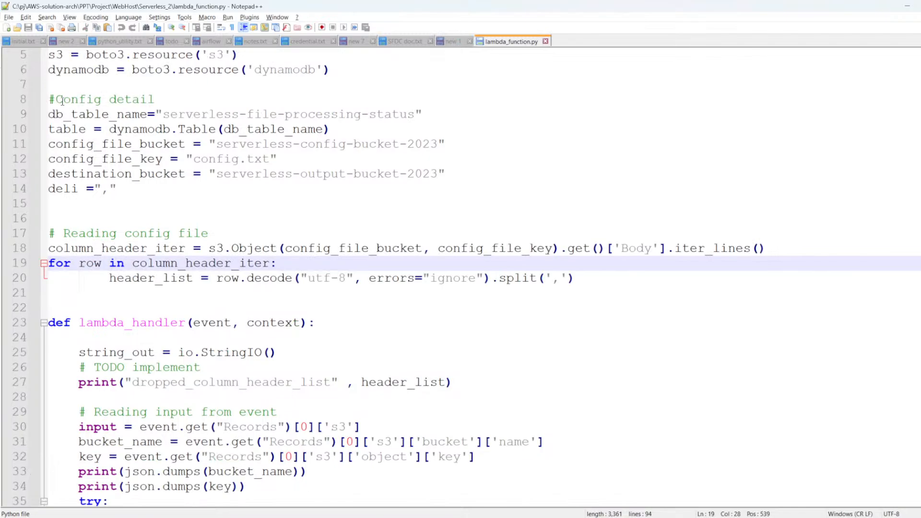
{"action": "left_click_drag", "start_coordinate": [48, 100], "coordinate": [127, 194]}
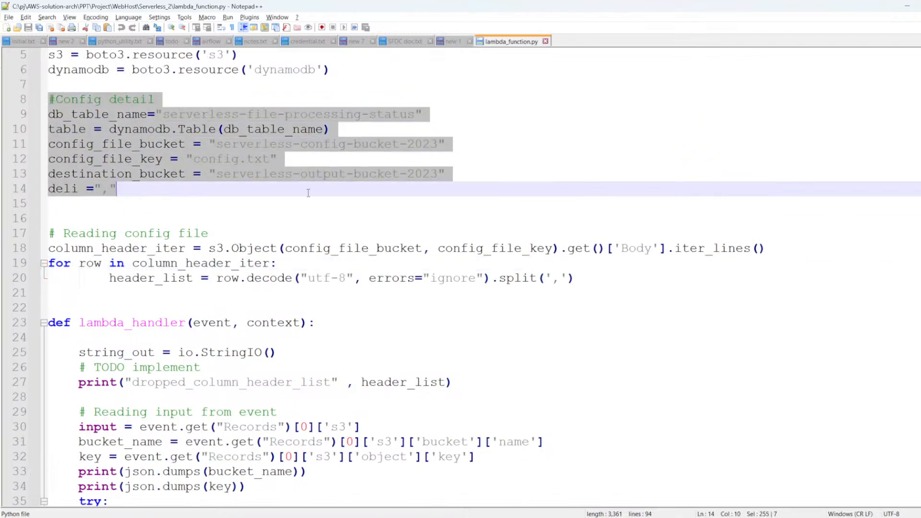
- Open config.txt from the Serverless_2 folder, highlight its list of column names, and return to lambda_function.py in Notepad++
{"action": "key", "text": "alt+Tab"}
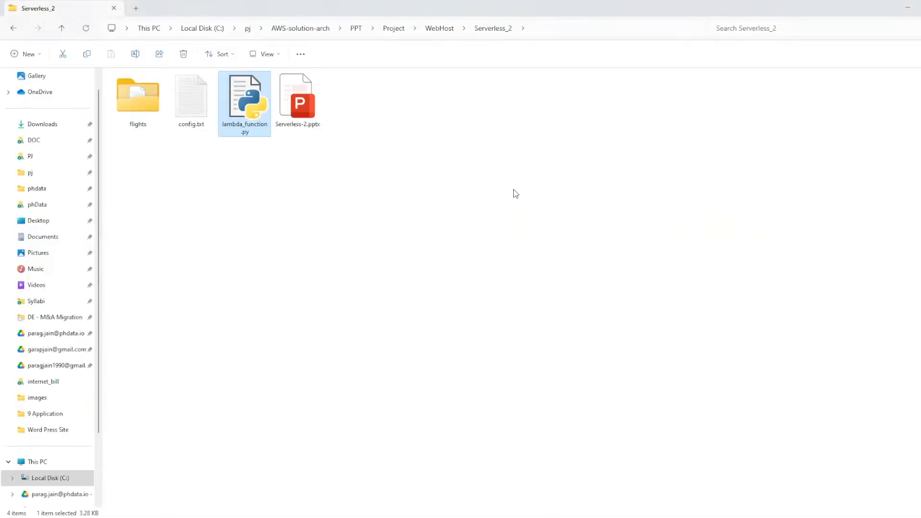
{"action": "double_click", "coordinate": [192, 99]}
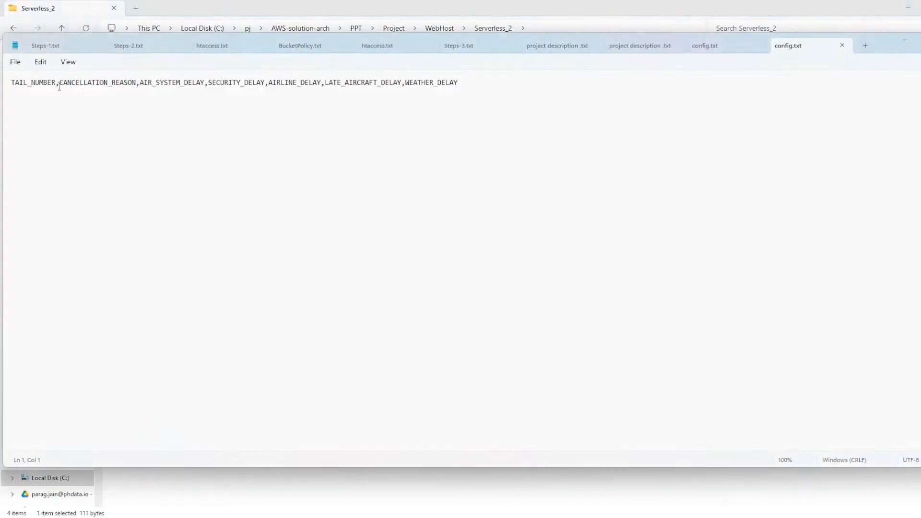
{"action": "left_click_drag", "start_coordinate": [11, 83], "coordinate": [508, 96]}
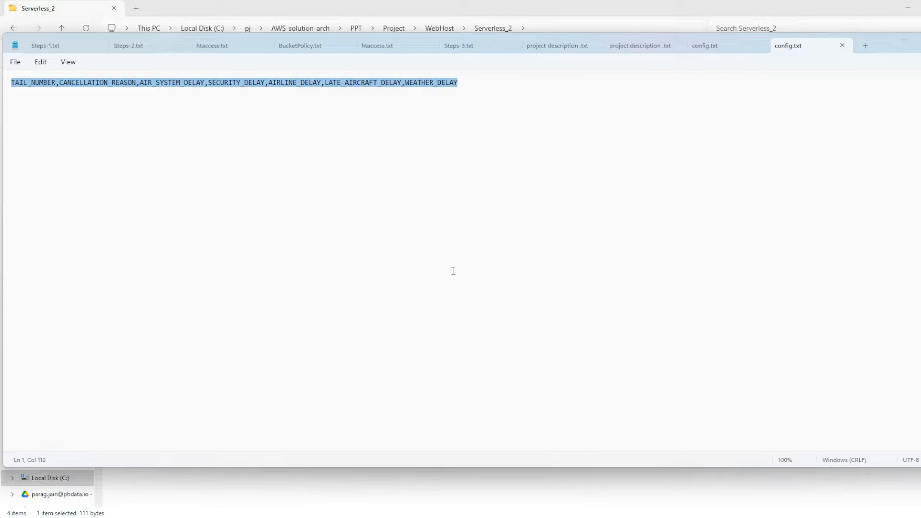
{"action": "key", "text": "alt+Tab"}
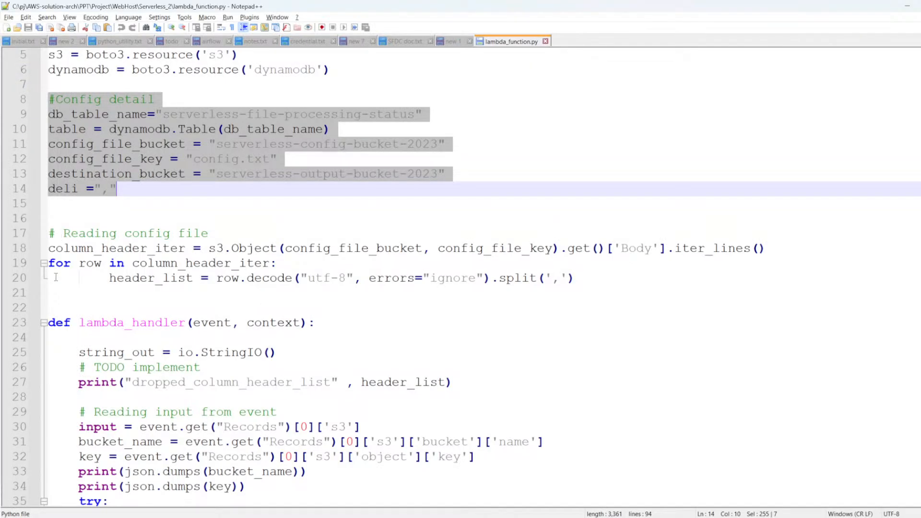
- Highlight the header_list variable and the print statement for dropped_column_header_list to trace where the list is used
{"action": "double_click", "coordinate": [139, 279]}
{"action": "scroll", "coordinate": [323, 306], "scroll_direction": "down", "scroll_amount": 2}
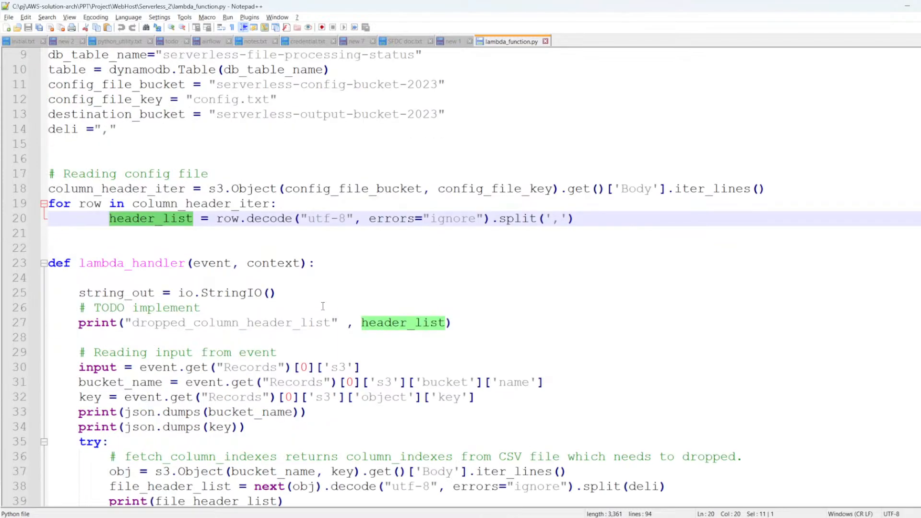
{"action": "scroll", "coordinate": [420, 268], "scroll_direction": "down", "scroll_amount": 2}
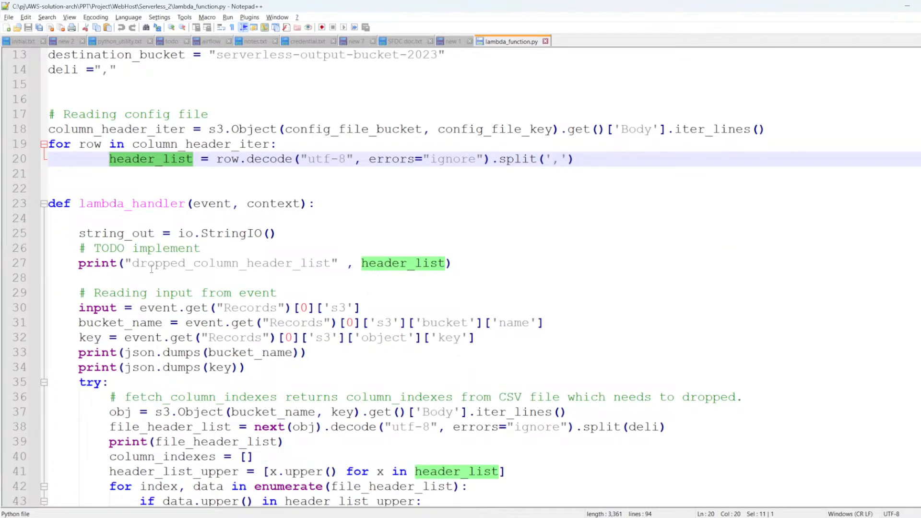
{"action": "left_click_drag", "start_coordinate": [74, 266], "coordinate": [433, 271]}
{"action": "scroll", "coordinate": [143, 326], "scroll_direction": "down", "scroll_amount": 2}
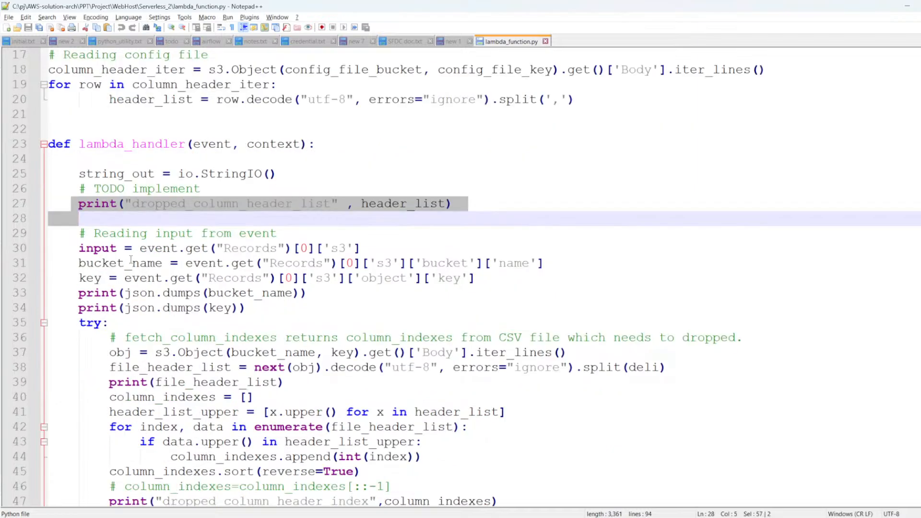
- Highlight the event.get expression and the input, bucket_name and key variables in the section reading input from the event
{"action": "left_click_drag", "start_coordinate": [139, 248], "coordinate": [403, 245]}
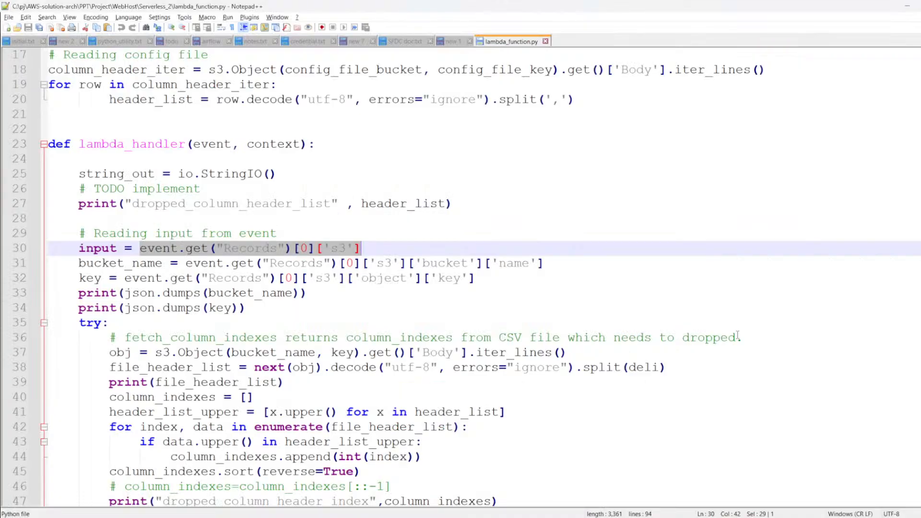
{"action": "double_click", "coordinate": [101, 249]}
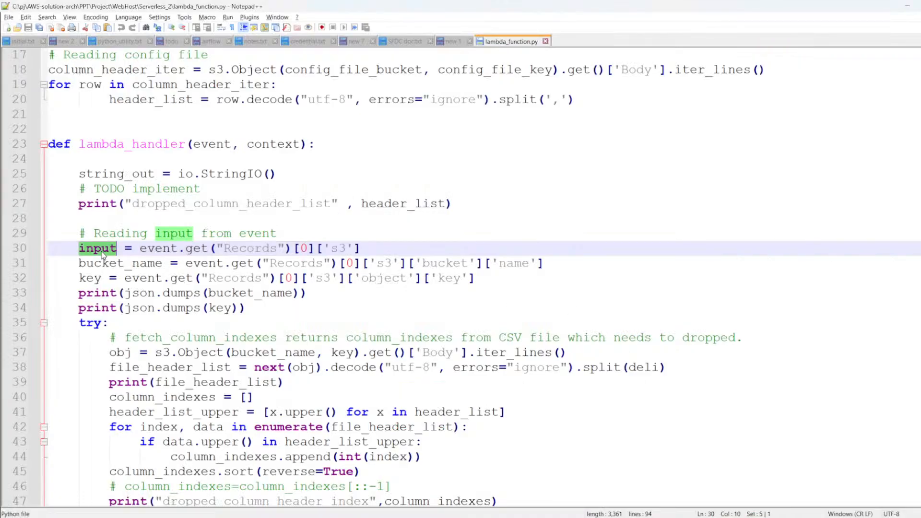
{"action": "double_click", "coordinate": [108, 265]}
{"action": "double_click", "coordinate": [94, 279]}
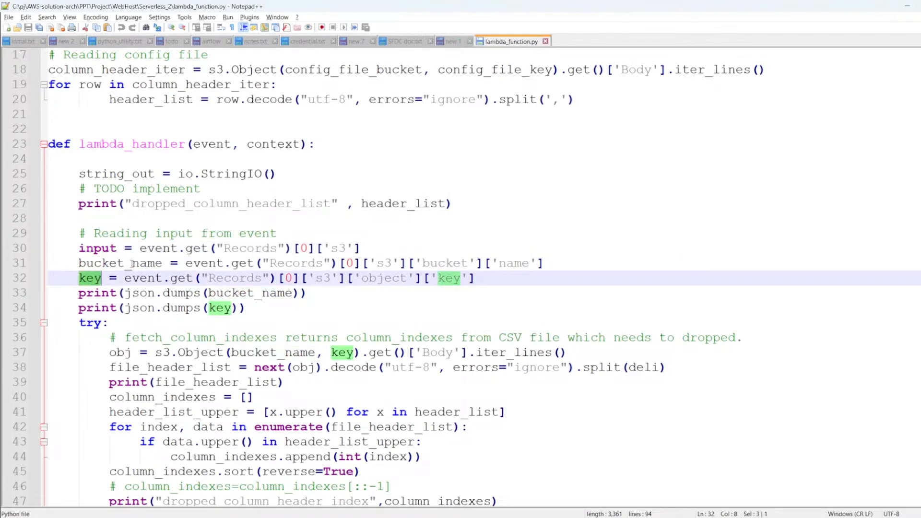
- Examine the try block's code that reads the S3 object, builds header_list_upper and collects the column indexes to drop
{"action": "scroll", "coordinate": [132, 264], "scroll_direction": "down", "scroll_amount": 4}
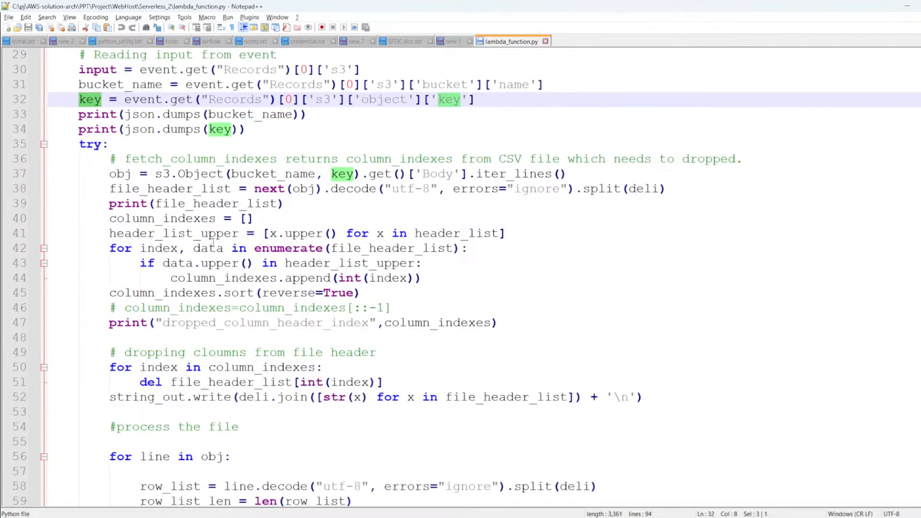
{"action": "left_click_drag", "start_coordinate": [112, 175], "coordinate": [617, 178]}
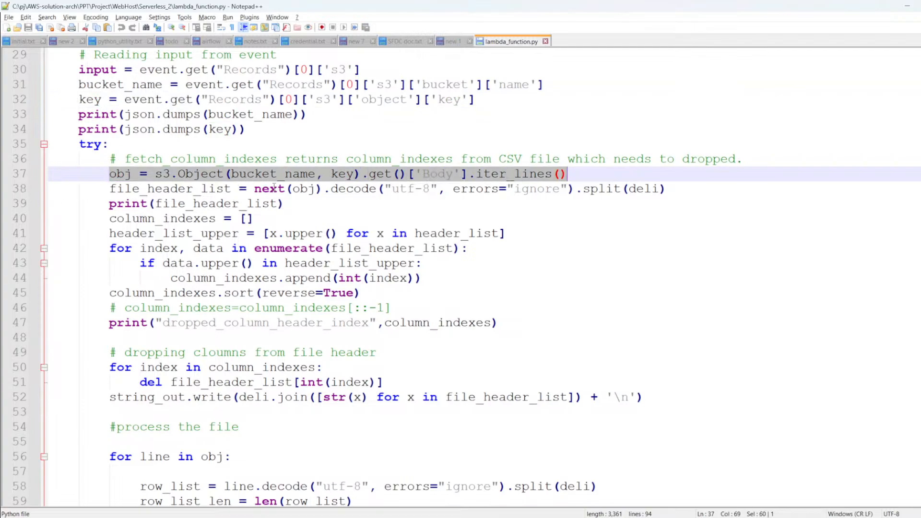
{"action": "scroll", "coordinate": [237, 135], "scroll_direction": "up", "scroll_amount": 5}
{"action": "scroll", "coordinate": [206, 215], "scroll_direction": "down", "scroll_amount": 3}
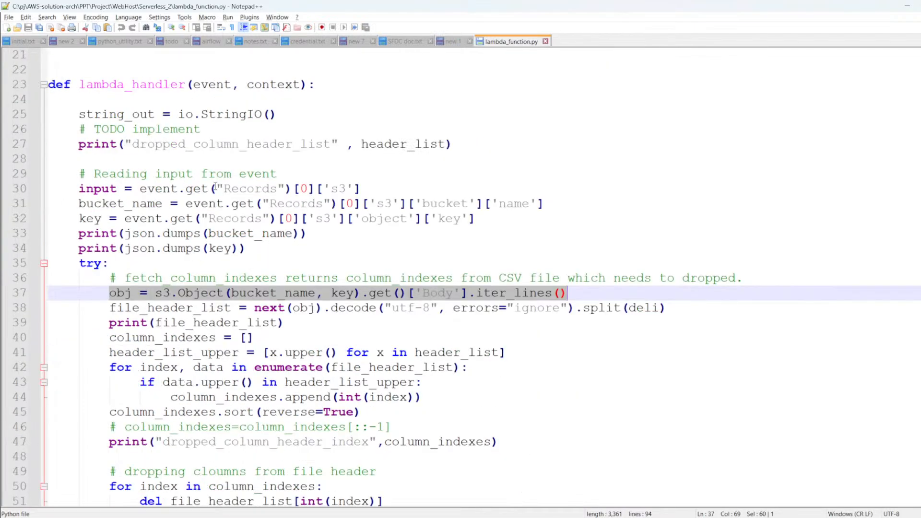
{"action": "left_click_drag", "start_coordinate": [109, 248], "coordinate": [402, 389]}
{"action": "double_click", "coordinate": [156, 291]}
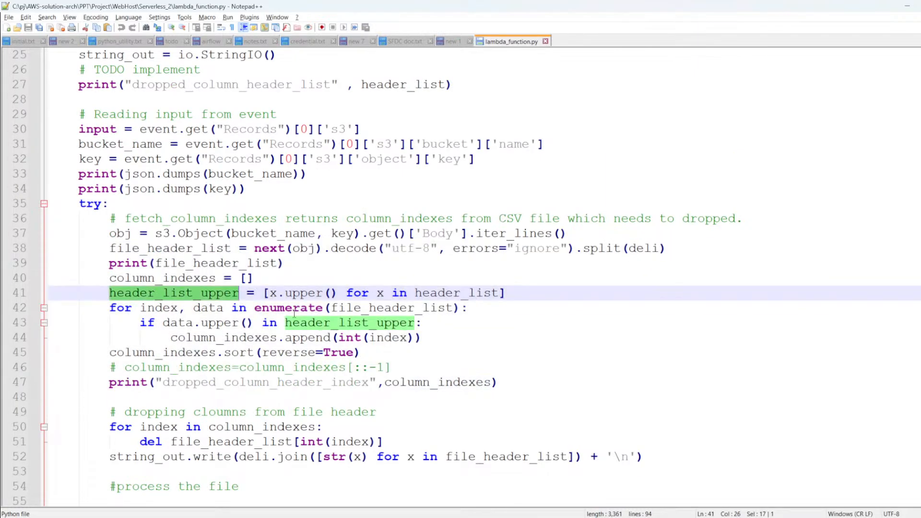
{"action": "scroll", "coordinate": [259, 215], "scroll_direction": "down", "scroll_amount": 3}
{"action": "double_click", "coordinate": [307, 218]}
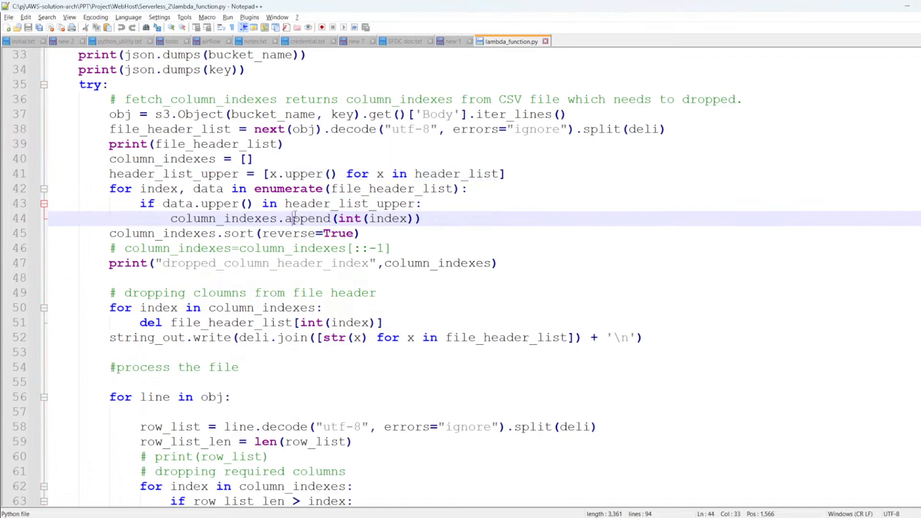
- Highlight the block that drops columns from the file header, and bring the file-processing section into view
{"action": "left_click", "coordinate": [119, 293]}
{"action": "left_click_drag", "start_coordinate": [119, 293], "coordinate": [666, 332]}
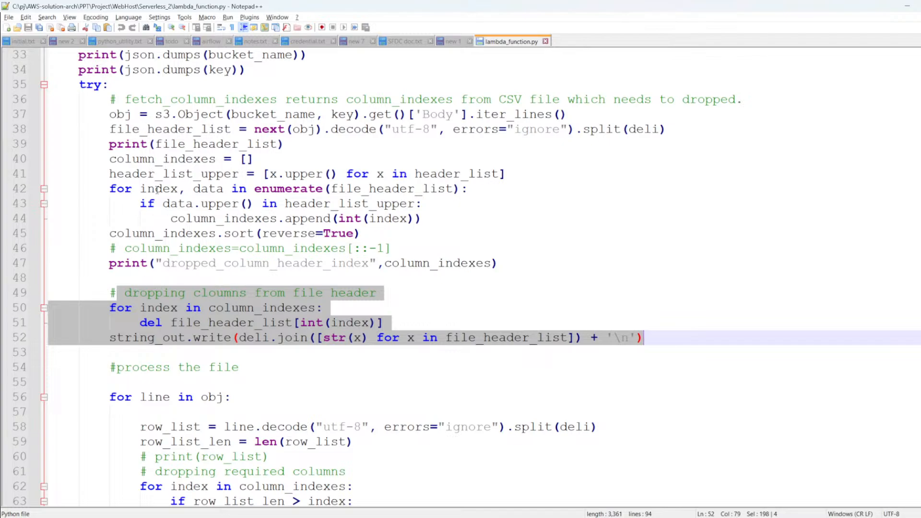
{"action": "left_click", "coordinate": [250, 348]}
{"action": "scroll", "coordinate": [252, 340], "scroll_direction": "down", "scroll_amount": 3}
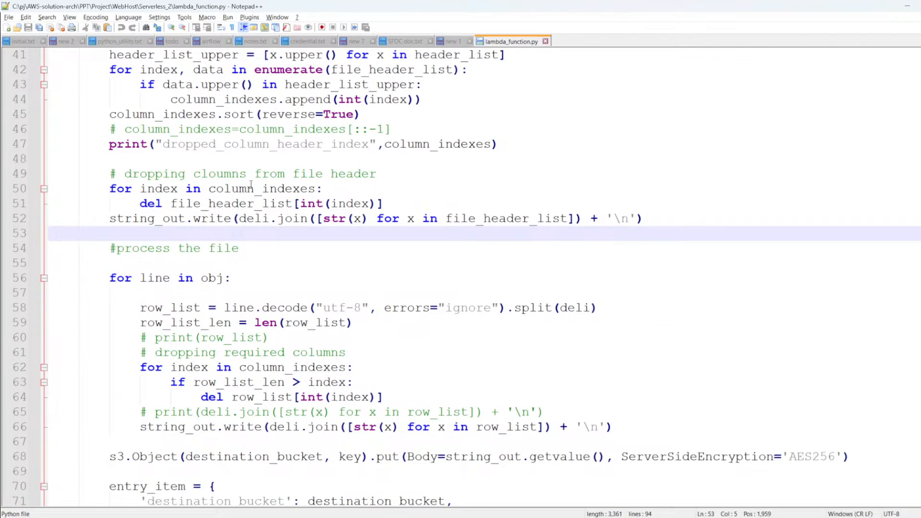
- Highlight the loop that processes each file line, through the s3.Object put call and its AES256 encryption value
{"action": "scroll", "coordinate": [254, 223], "scroll_direction": "down", "scroll_amount": 2}
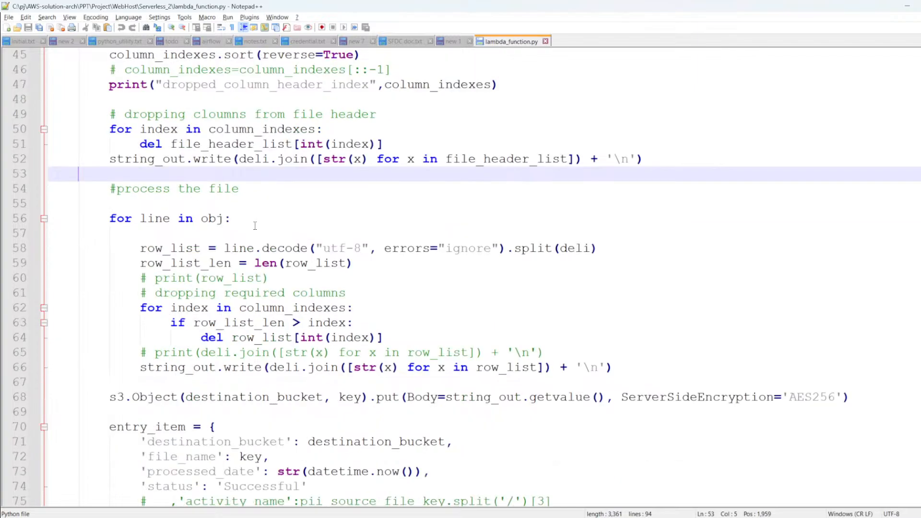
{"action": "left_click_drag", "start_coordinate": [132, 159], "coordinate": [862, 332]}
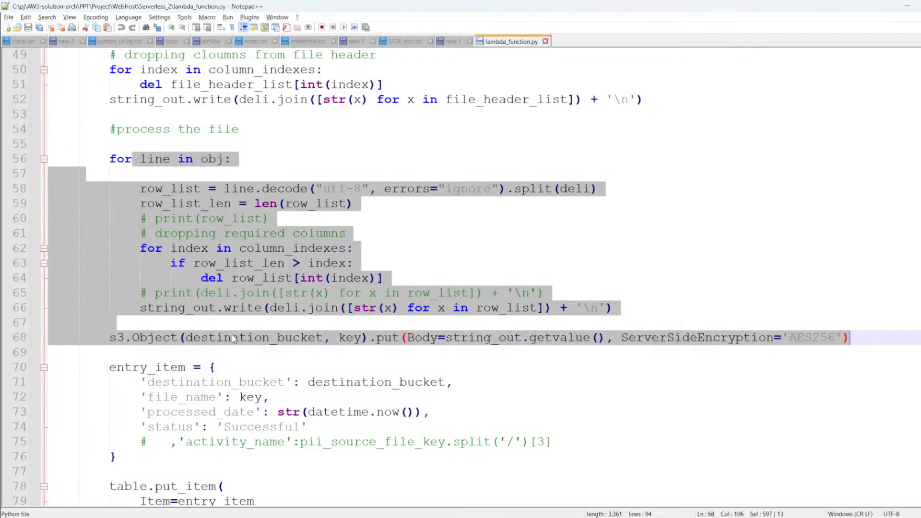
{"action": "double_click", "coordinate": [154, 337]}
{"action": "double_click", "coordinate": [804, 338]}
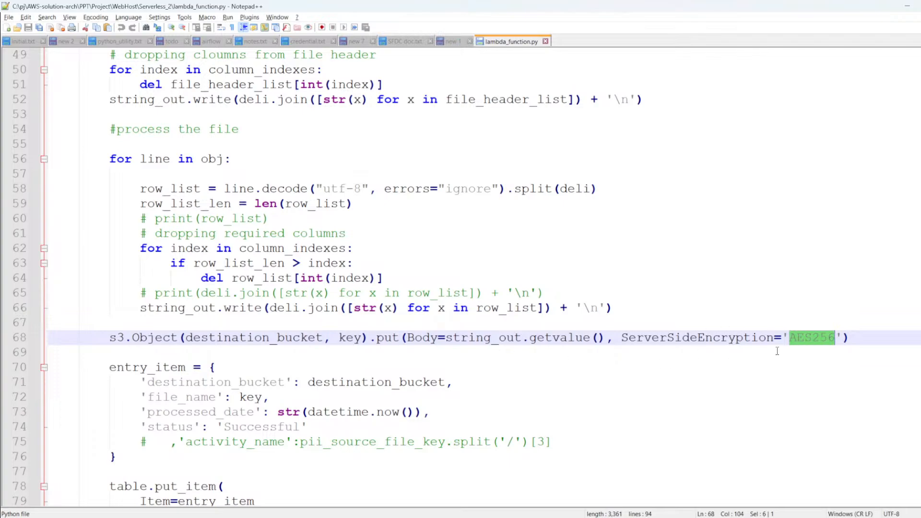
- Highlight the entry_item dictionary that follows the s3.Object call and its Successful status value
{"action": "scroll", "coordinate": [409, 321], "scroll_direction": "down", "scroll_amount": 3}
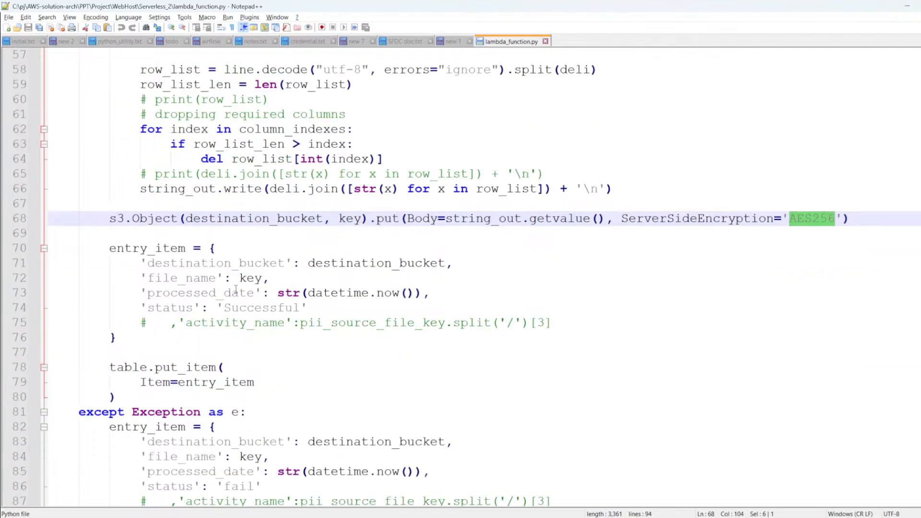
{"action": "left_click_drag", "start_coordinate": [86, 218], "coordinate": [375, 245]}
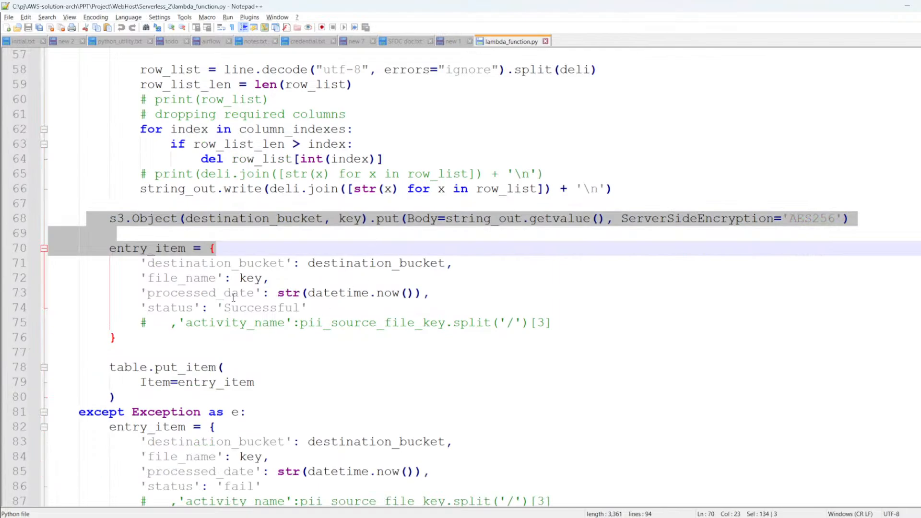
{"action": "left_click", "coordinate": [207, 292]}
{"action": "left_click_drag", "start_coordinate": [109, 248], "coordinate": [149, 338]}
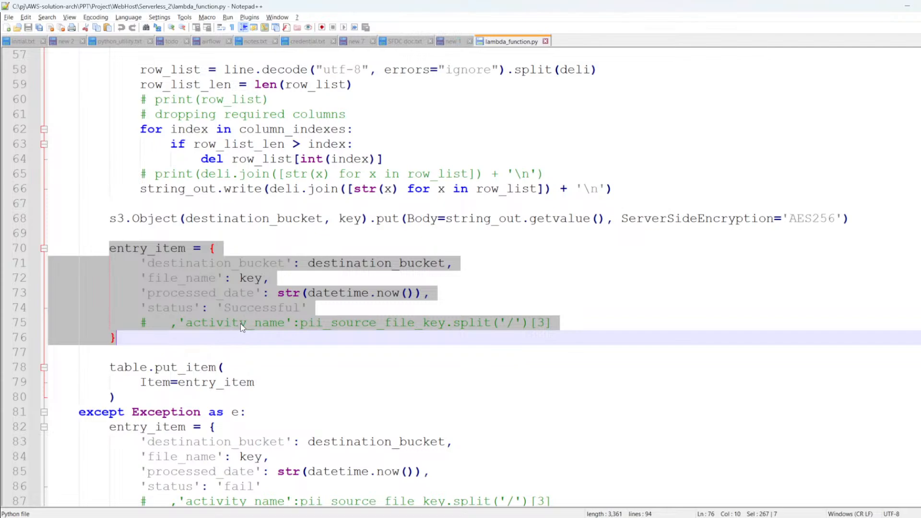
{"action": "left_click", "coordinate": [257, 294]}
{"action": "double_click", "coordinate": [257, 308]}
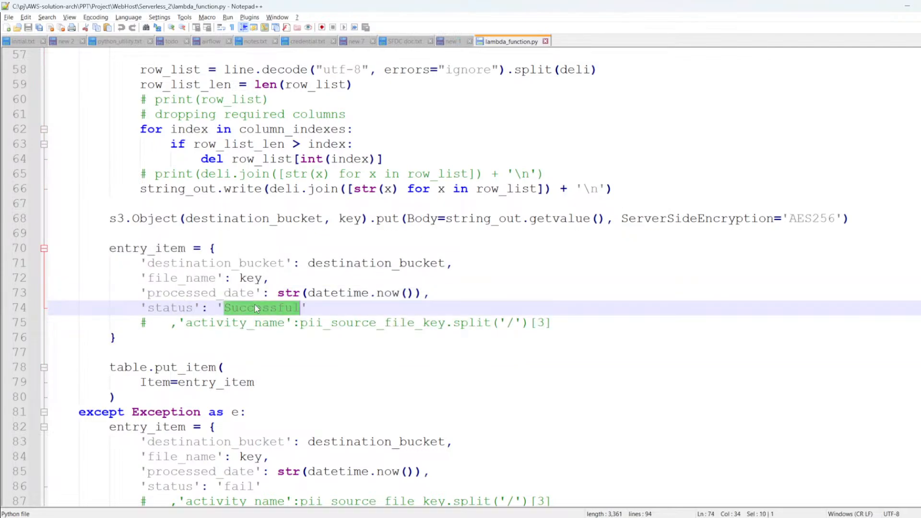
- Highlight the table.put_item call and the file_name, key and Successful entries of the record it writes
{"action": "double_click", "coordinate": [176, 367]}
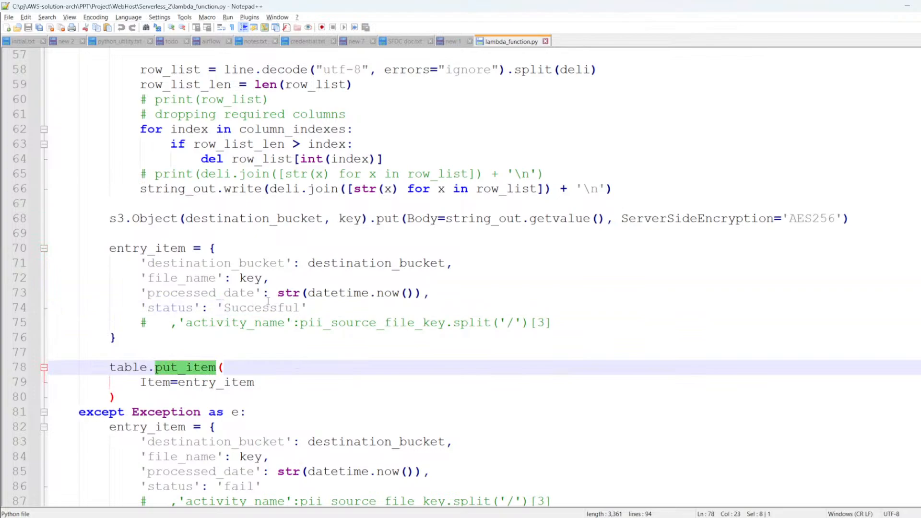
{"action": "double_click", "coordinate": [201, 279]}
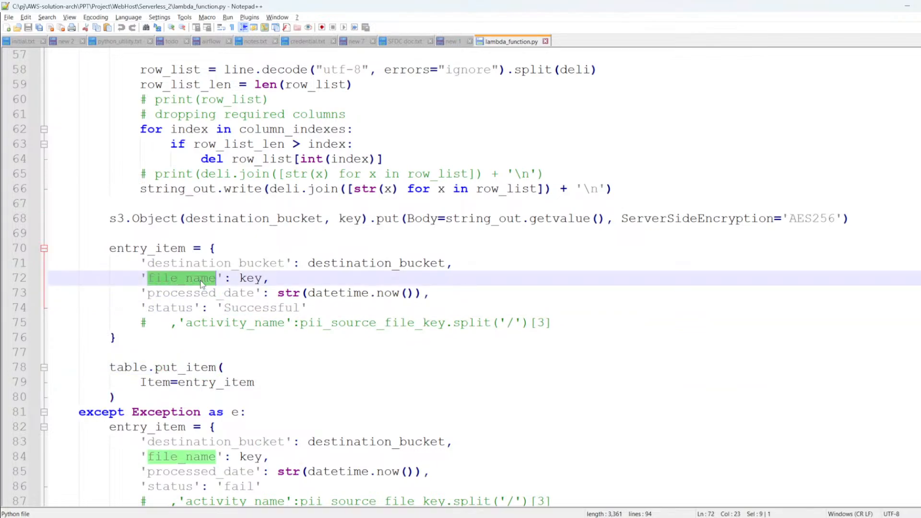
{"action": "double_click", "coordinate": [250, 280]}
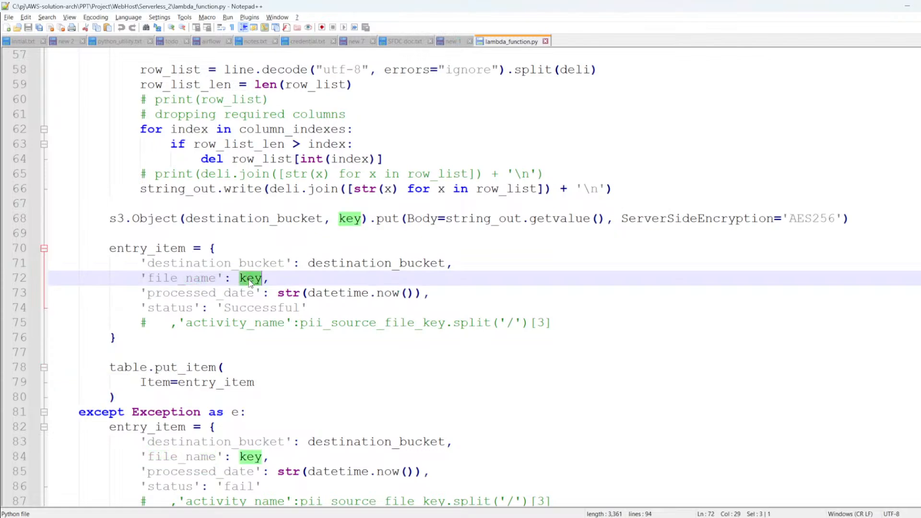
{"action": "double_click", "coordinate": [259, 308]}
- Examine the except block's fail status and the end of the script, and return to its beginning
{"action": "scroll", "coordinate": [259, 317], "scroll_direction": "down", "scroll_amount": 1}
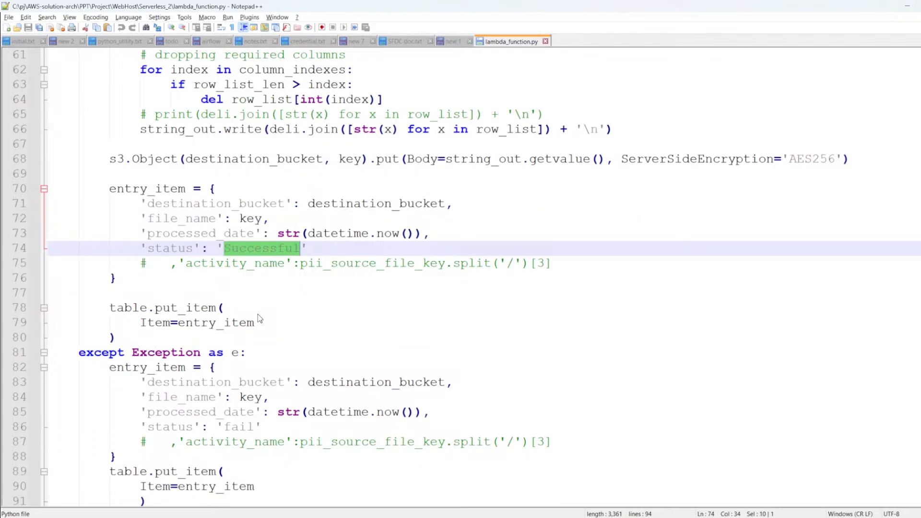
{"action": "scroll", "coordinate": [259, 319], "scroll_direction": "down", "scroll_amount": 1}
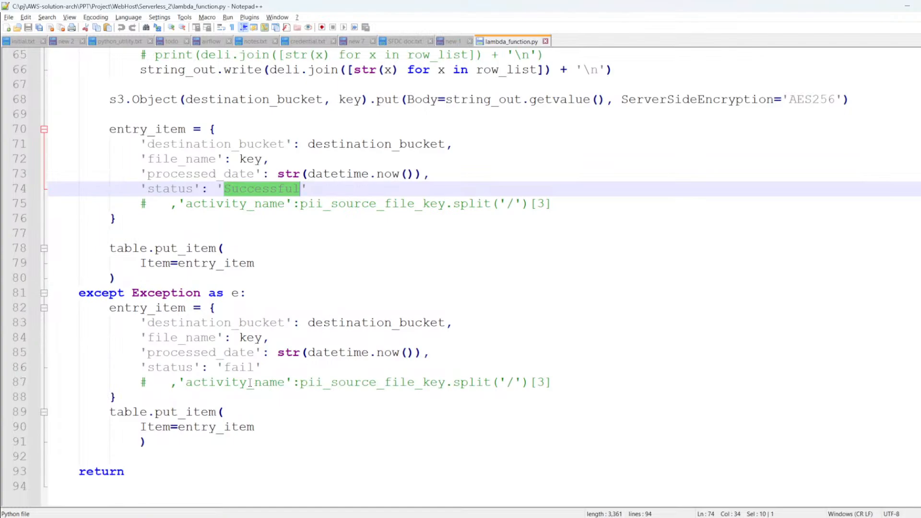
{"action": "double_click", "coordinate": [238, 368]}
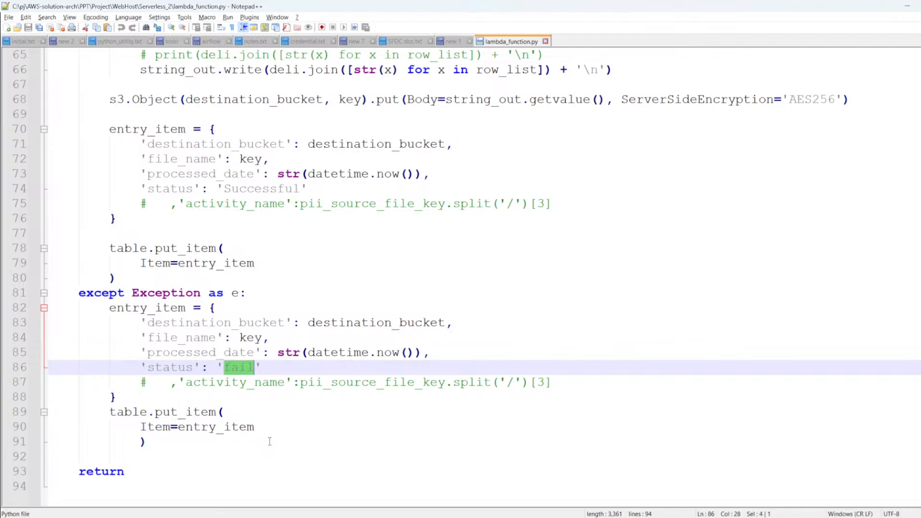
{"action": "left_click", "coordinate": [279, 391]}
{"action": "scroll", "coordinate": [280, 392], "scroll_direction": "down", "scroll_amount": 4}
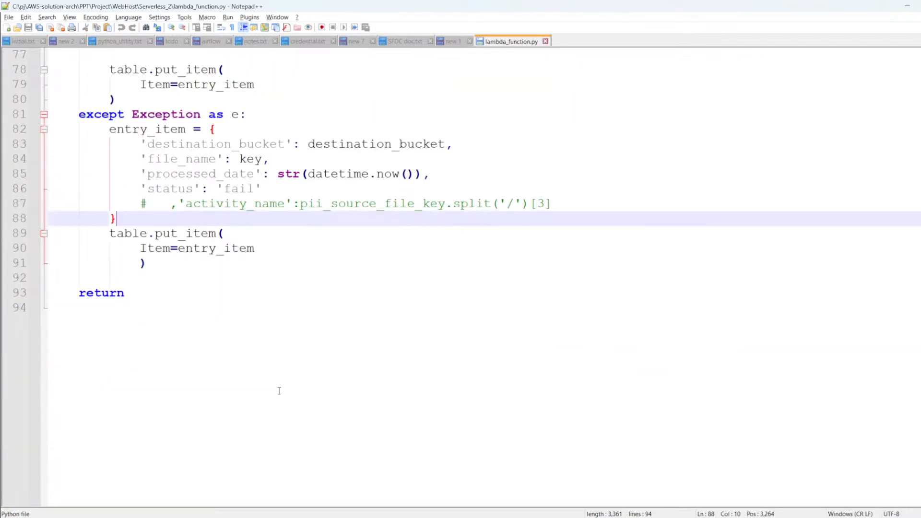
{"action": "scroll", "coordinate": [279, 392], "scroll_direction": "up", "scroll_amount": 20}
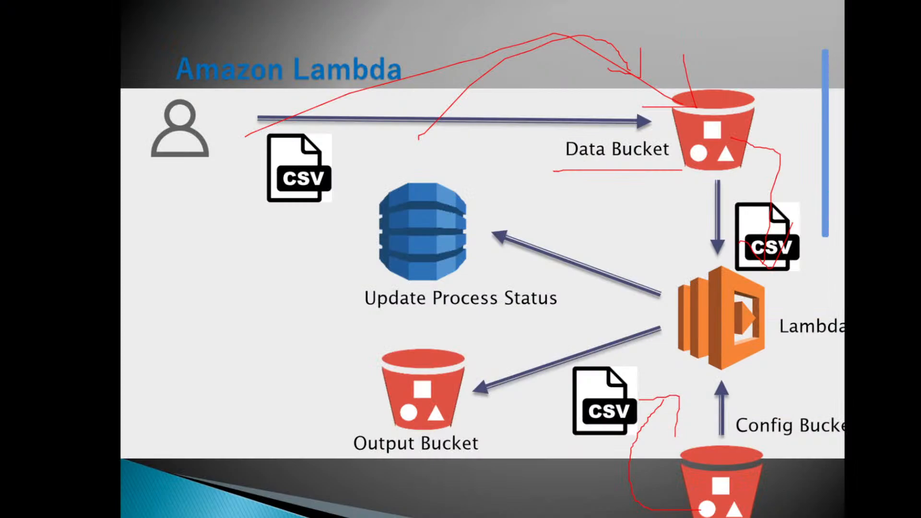
- Switch to Chrome with the AWS Console Home page, checking back on the Amazon Lambda architecture slide
{"action": "left_click_drag", "start_coordinate": [47, 251], "coordinate": [323, 199]}
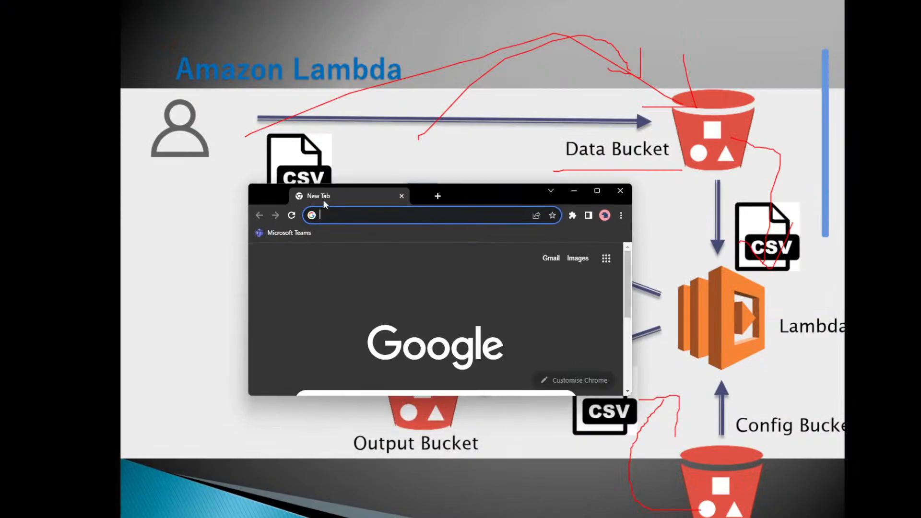
{"action": "double_click", "coordinate": [411, 203]}
{"action": "left_click_drag", "start_coordinate": [426, 7], "coordinate": [0, 57]}
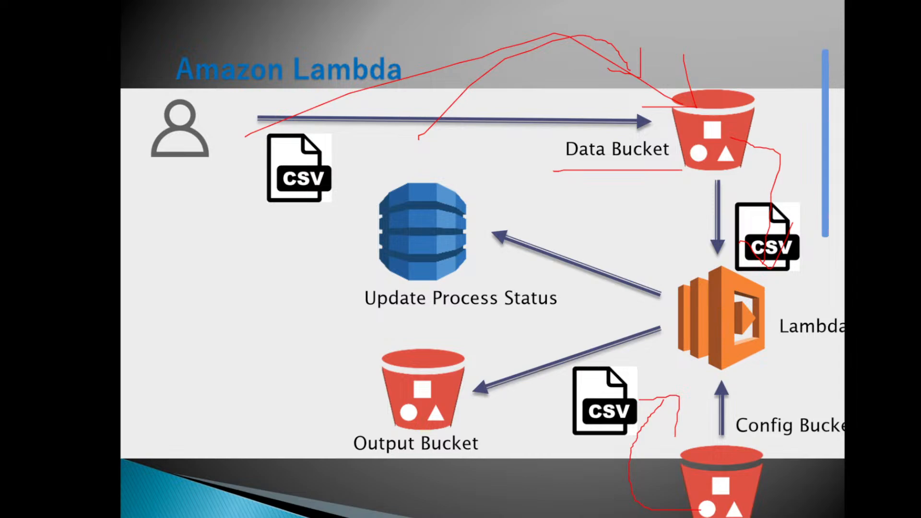
{"action": "left_click_drag", "start_coordinate": [0, 67], "coordinate": [567, 1]}
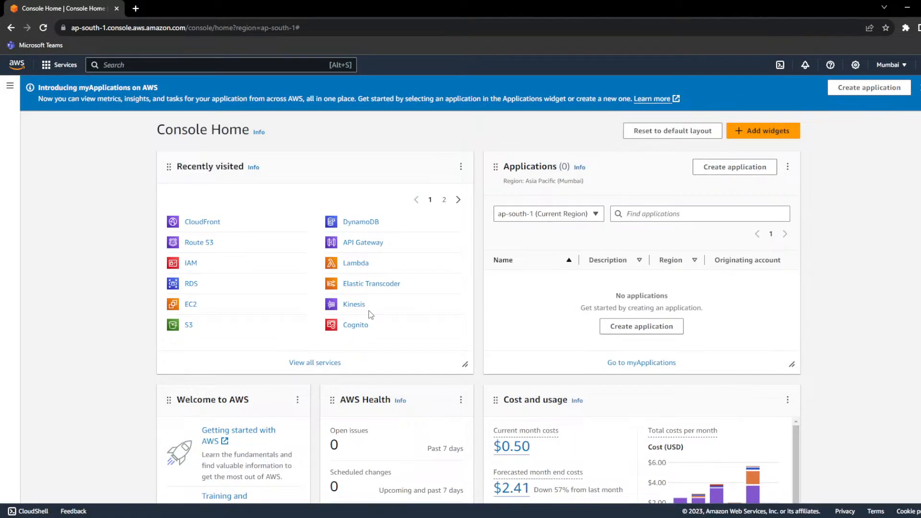
{"action": "key", "text": "alt+Tab"}
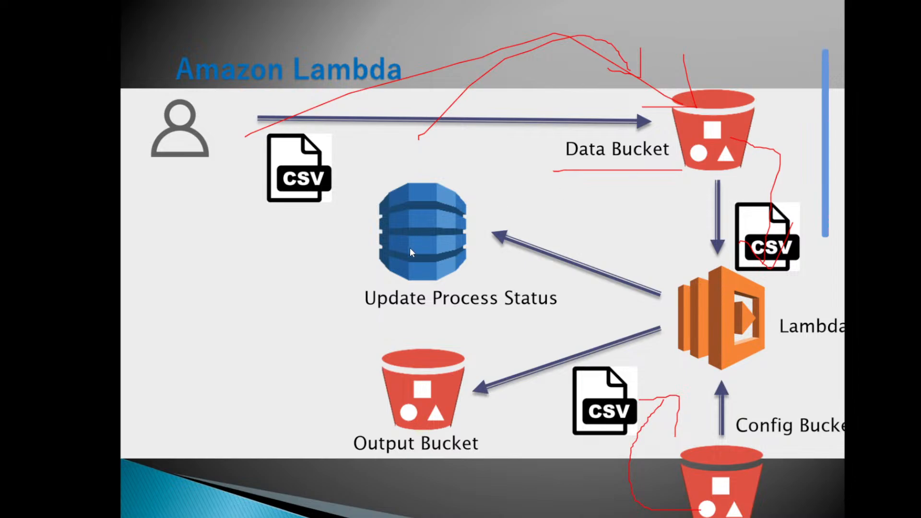
{"action": "key", "text": "alt+Tab"}
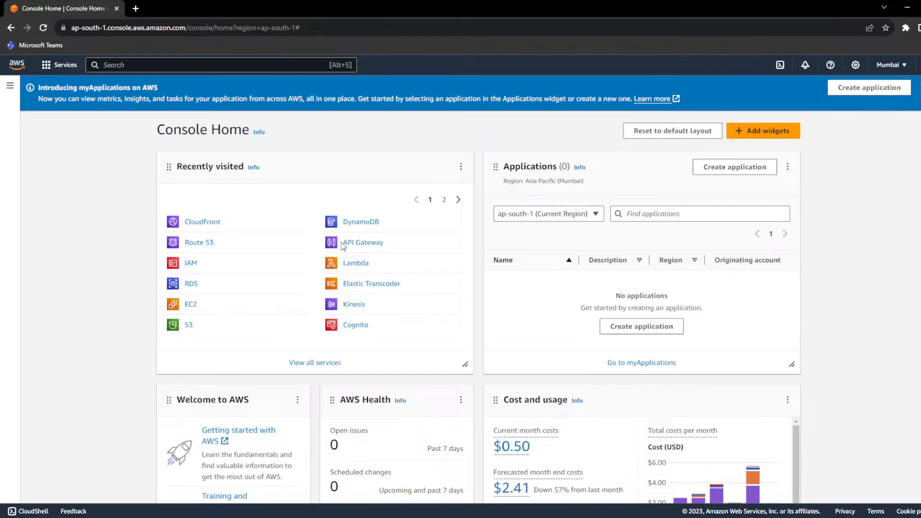
- Open S3 and start creating a bucket in the Asia Pacific (Mumbai) ap-south-1 region
{"action": "left_click", "coordinate": [189, 329]}
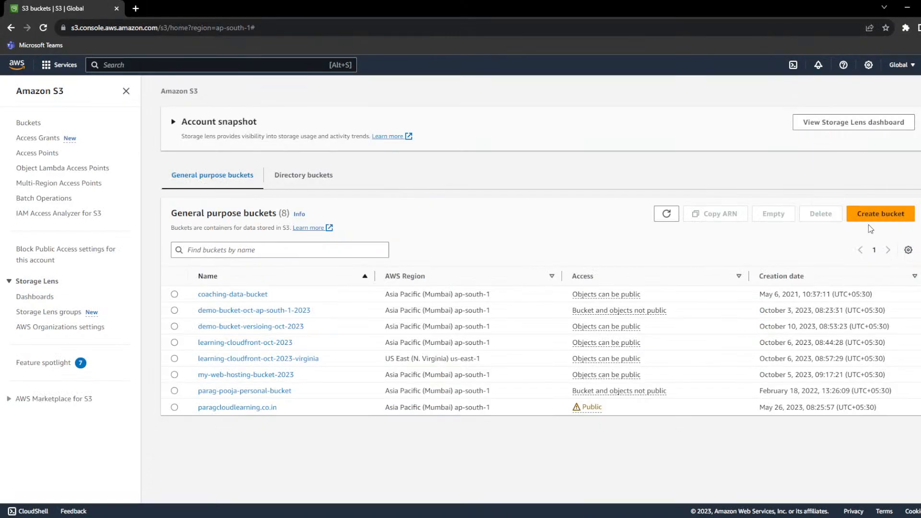
{"action": "left_click", "coordinate": [868, 218]}
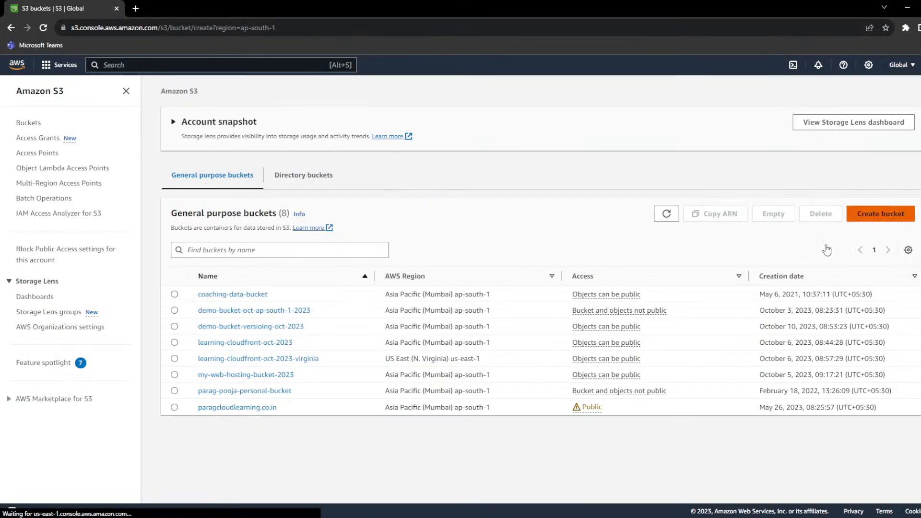
{"action": "left_click", "coordinate": [141, 213]}
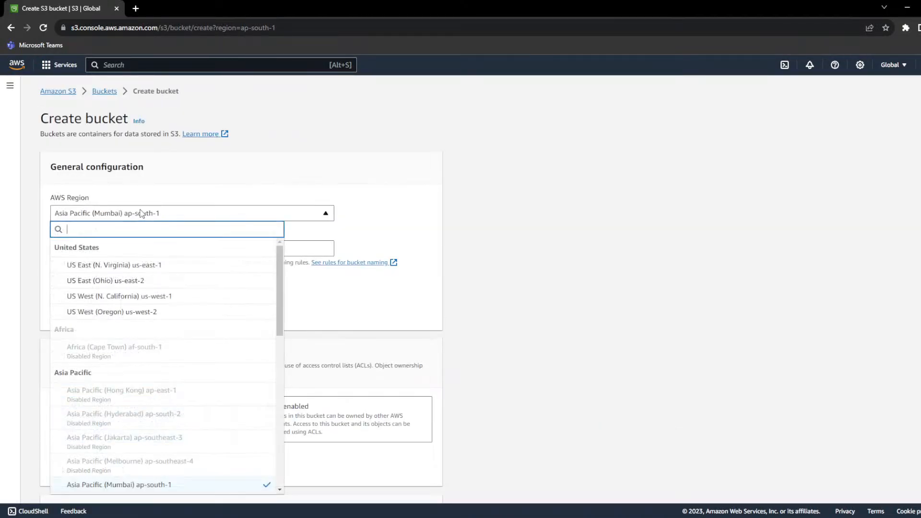
{"action": "left_click", "coordinate": [141, 213]}
{"action": "left_click", "coordinate": [135, 249]}
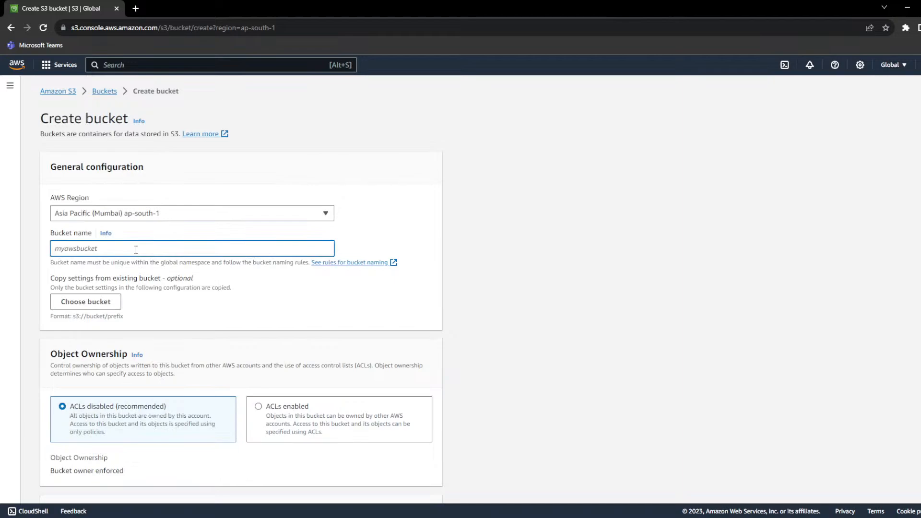
- Name the new bucket input-bucket-dec-2023
{"action": "type", "text": "input"}
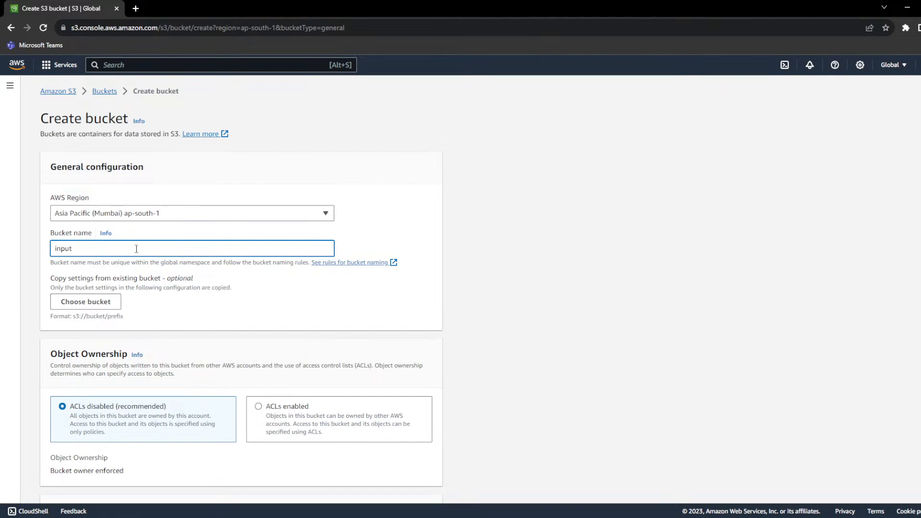
{"action": "type", "text": "-bucket"}
{"action": "type", "text": "-dec-2"}
{"action": "type", "text": "03"}
{"action": "type", "text": "23"}
{"action": "key", "text": "ctrl+a"}
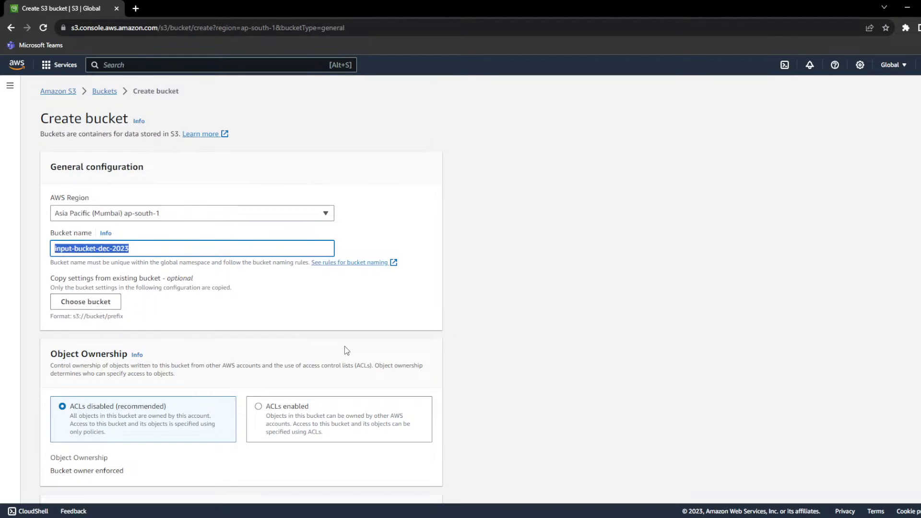
- Enable ACLs for the input bucket and create it with the remaining default settings
{"action": "scroll", "coordinate": [346, 348], "scroll_direction": "down", "scroll_amount": 3}
{"action": "left_click", "coordinate": [325, 293]}
{"action": "scroll", "coordinate": [419, 343], "scroll_direction": "down", "scroll_amount": 15}
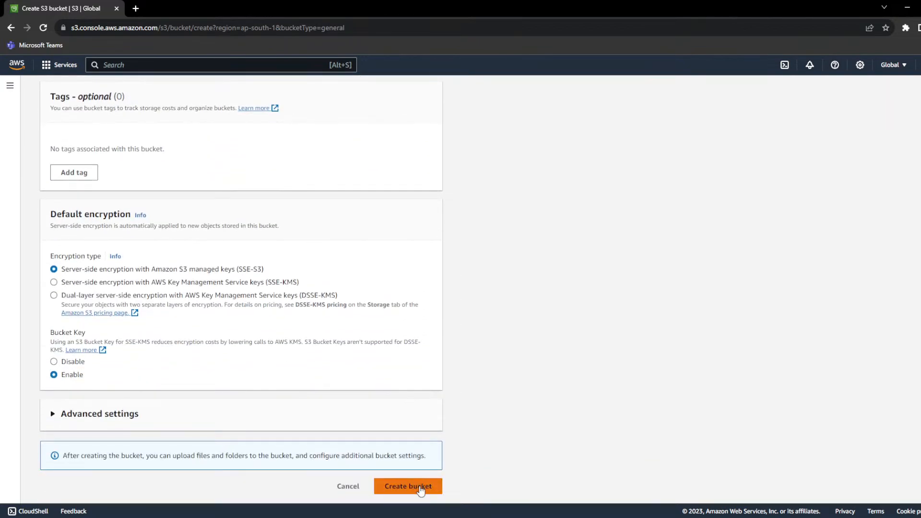
{"action": "left_click", "coordinate": [421, 488]}
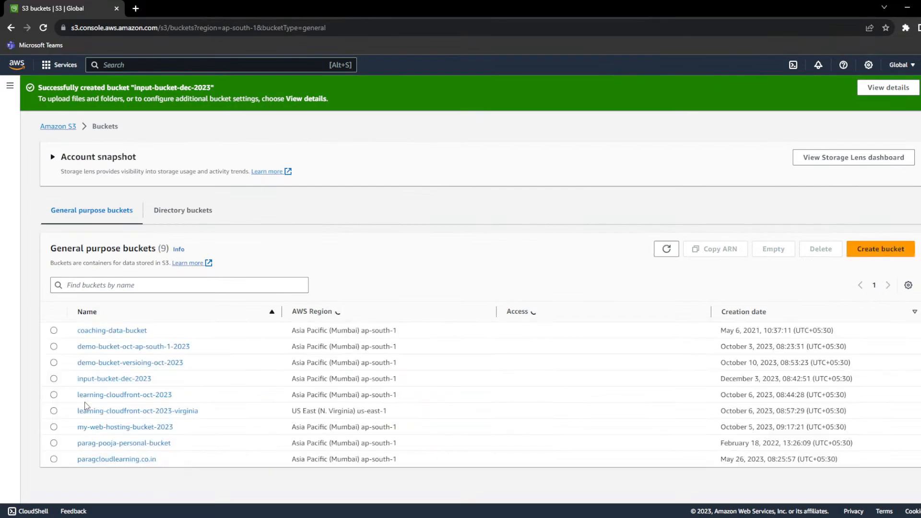
- Copy the input bucket's name into a new bucket form and change it to output-bucket-dec-2023
{"action": "left_click_drag", "start_coordinate": [72, 379], "coordinate": [153, 379]}
{"action": "key", "text": "ctrl+c"}
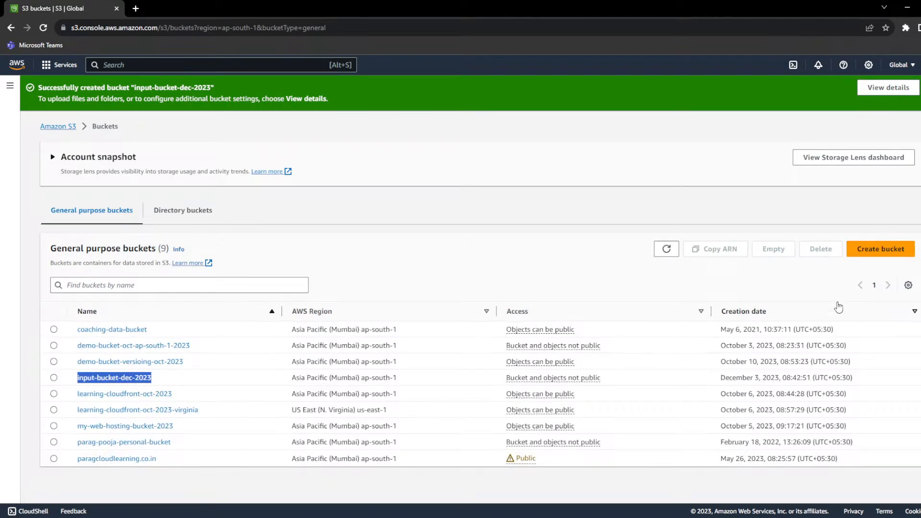
{"action": "left_click", "coordinate": [880, 248]}
{"action": "left_click", "coordinate": [142, 248]}
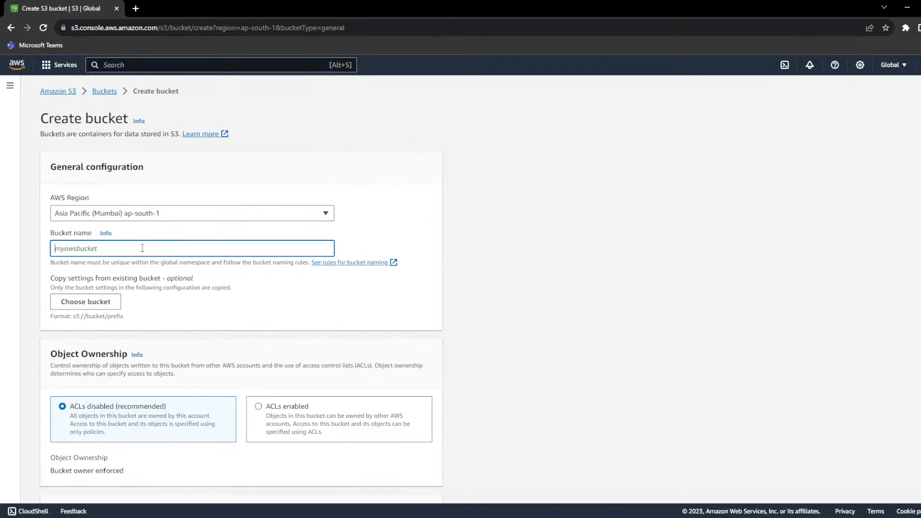
{"action": "key", "text": "ctrl+v"}
{"action": "left_click", "coordinate": [60, 249]}
{"action": "key", "text": "BackSpace"}
{"action": "key", "text": "BackSpace"}
{"action": "type", "text": "out"}
- Enable ACLs with bucket owner preferred for the output bucket and create it with the remaining defaults
{"action": "scroll", "coordinate": [432, 345], "scroll_direction": "down", "scroll_amount": 15}
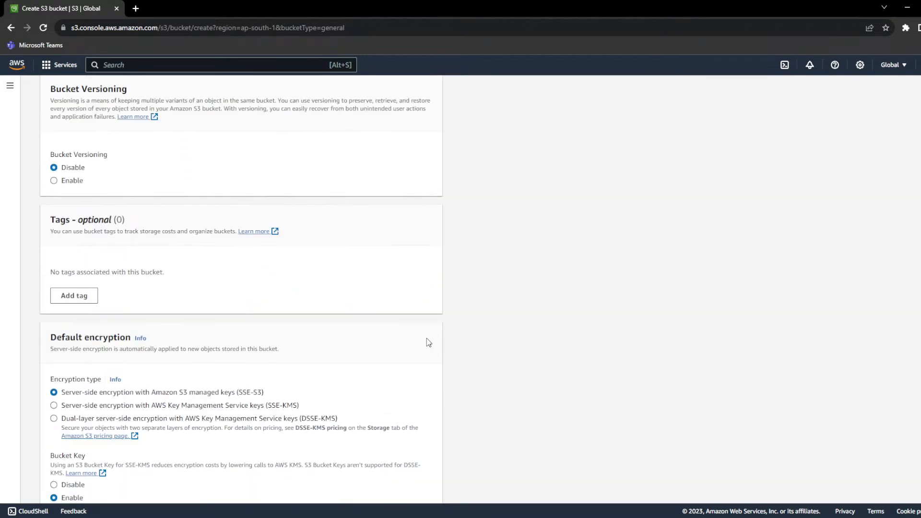
{"action": "scroll", "coordinate": [428, 342], "scroll_direction": "up", "scroll_amount": 10}
{"action": "left_click", "coordinate": [283, 345]}
{"action": "scroll", "coordinate": [501, 349], "scroll_direction": "down", "scroll_amount": 5}
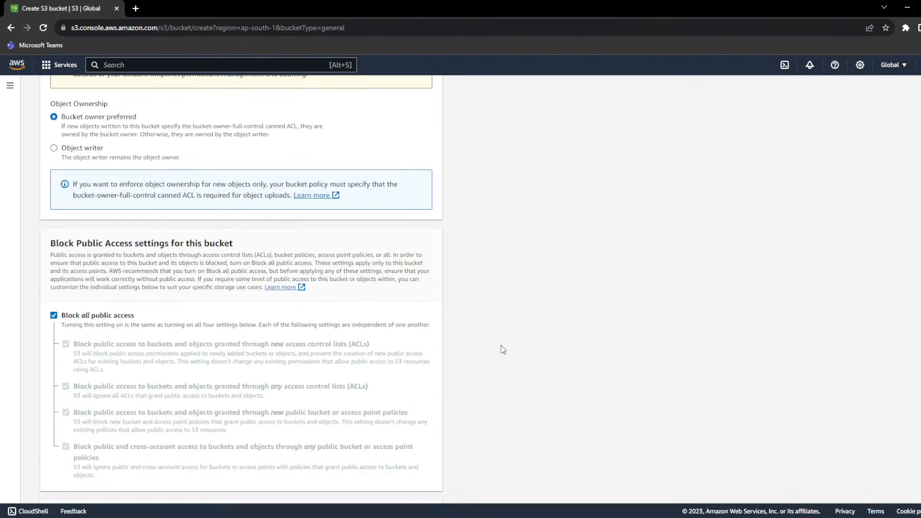
{"action": "scroll", "coordinate": [501, 345], "scroll_direction": "down", "scroll_amount": 10}
{"action": "left_click", "coordinate": [408, 486]}
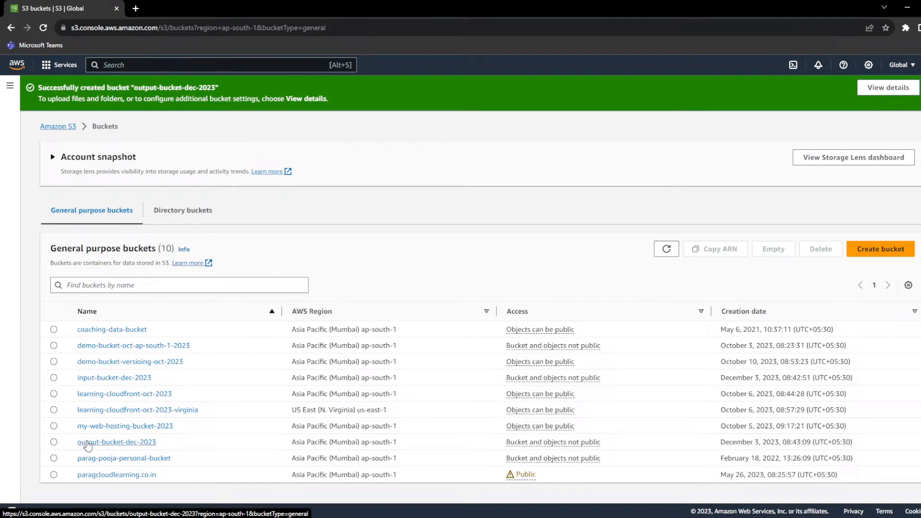
- Start another S3 bucket and name it config-bucket-dec-2023, adapting the copied input bucket name
{"action": "left_click", "coordinate": [892, 250]}
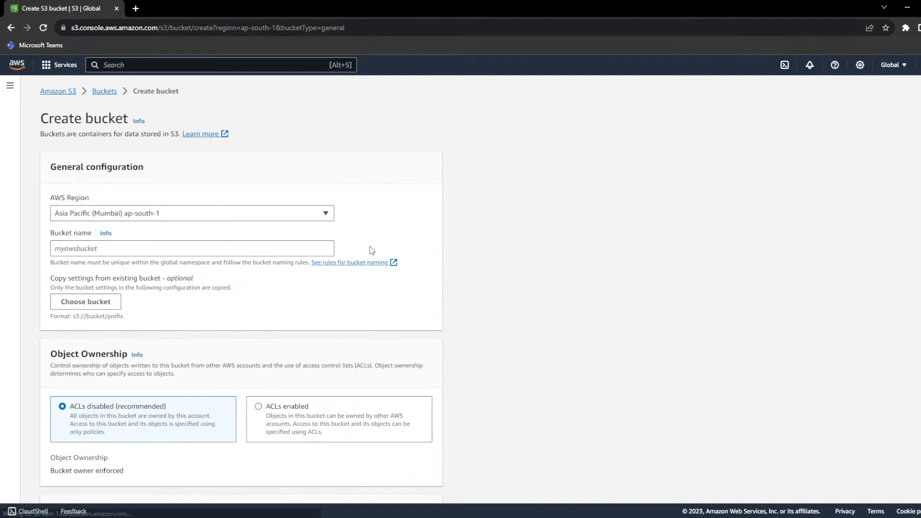
{"action": "left_click", "coordinate": [221, 249]}
{"action": "key", "text": "ctrl+v"}
{"action": "double_click", "coordinate": [63, 250]}
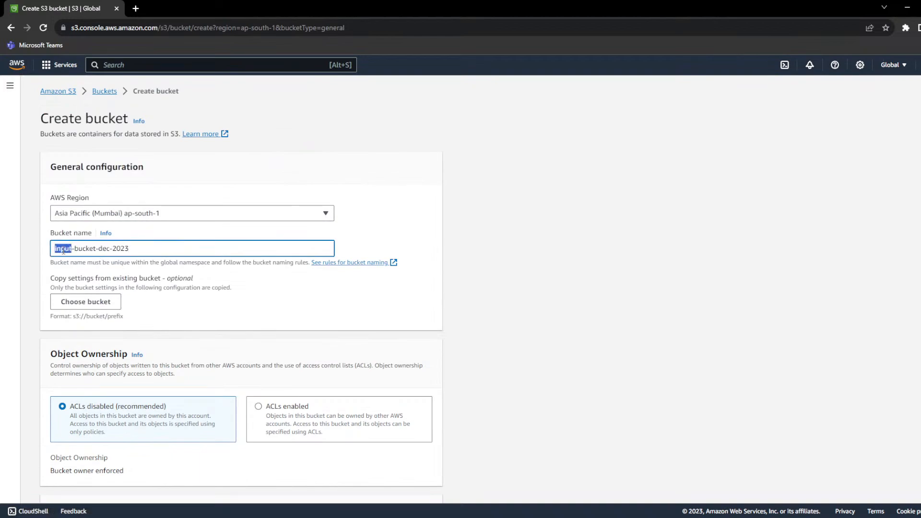
{"action": "type", "text": "config"}
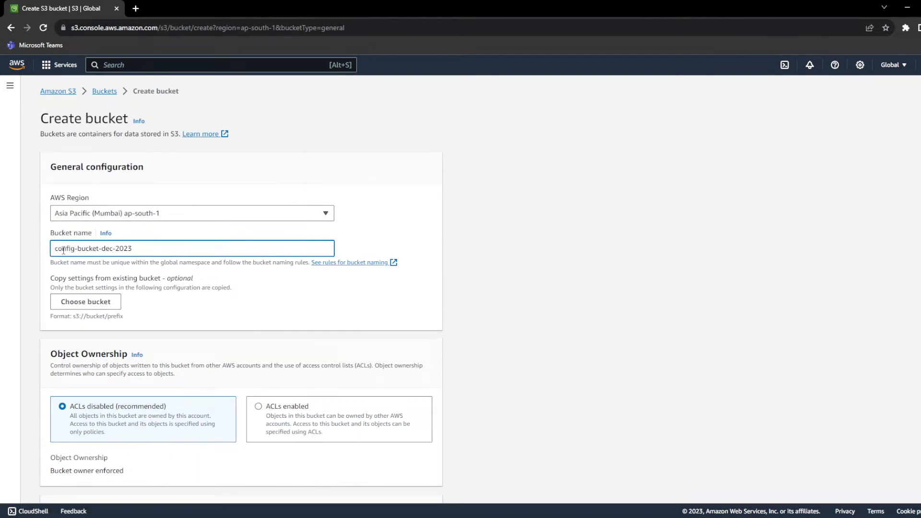
- Enable ACLs for the config bucket and create it with the remaining default settings
{"action": "scroll", "coordinate": [298, 329], "scroll_direction": "down", "scroll_amount": 1}
{"action": "left_click", "coordinate": [299, 335]}
{"action": "scroll", "coordinate": [401, 377], "scroll_direction": "down", "scroll_amount": 15}
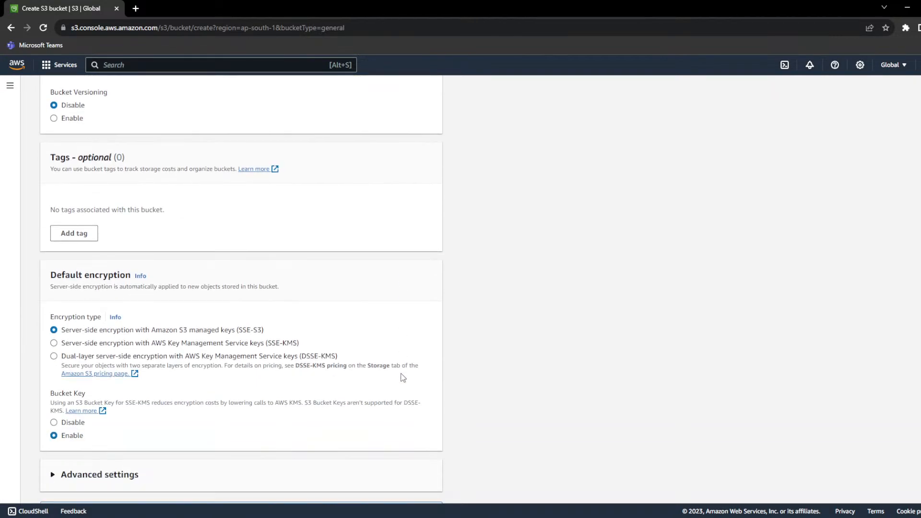
{"action": "left_click", "coordinate": [438, 489]}
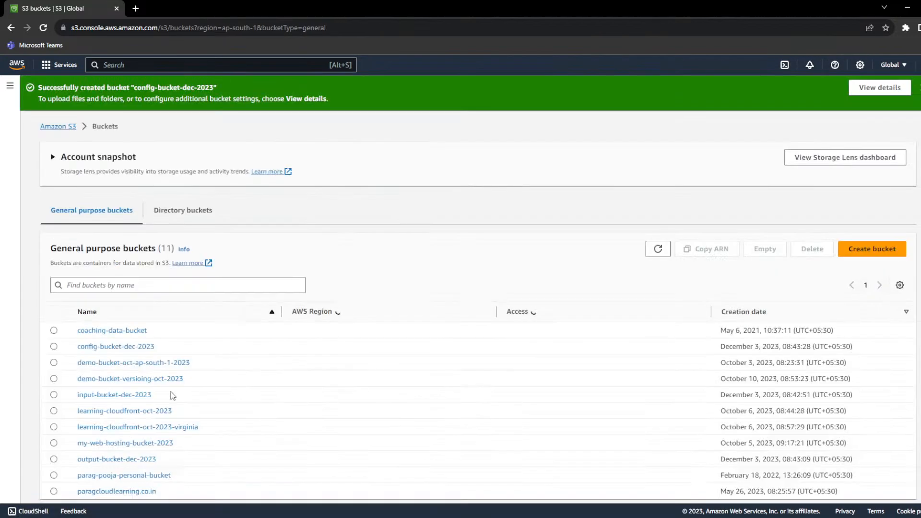
- Review the input-bucket-dec-2023 and config-bucket-dec-2023 entries in the bucket list
{"action": "left_click_drag", "start_coordinate": [163, 398], "coordinate": [67, 396]}
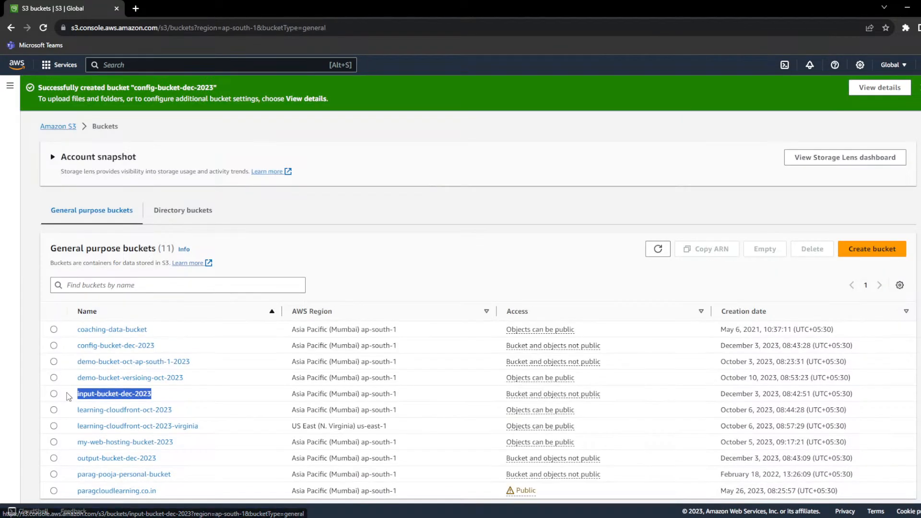
{"action": "scroll", "coordinate": [197, 373], "scroll_direction": "down", "scroll_amount": 1}
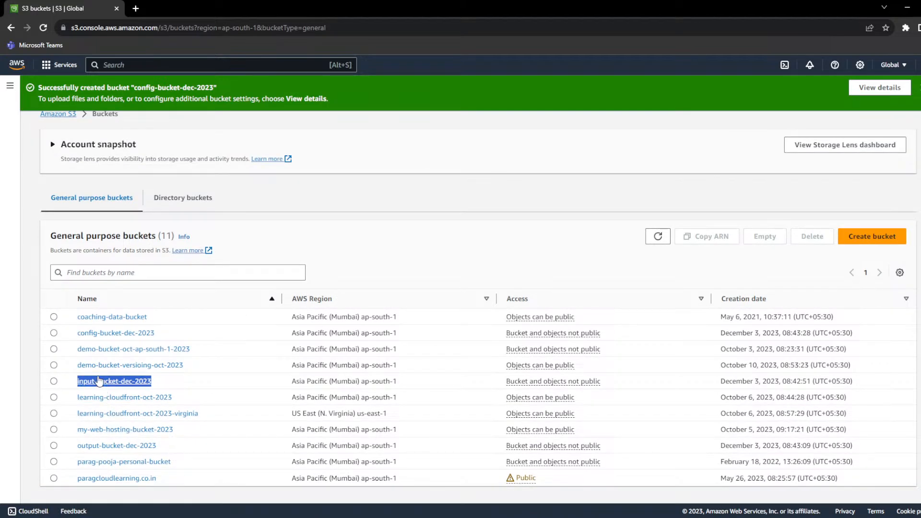
{"action": "left_click_drag", "start_coordinate": [72, 339], "coordinate": [176, 341]}
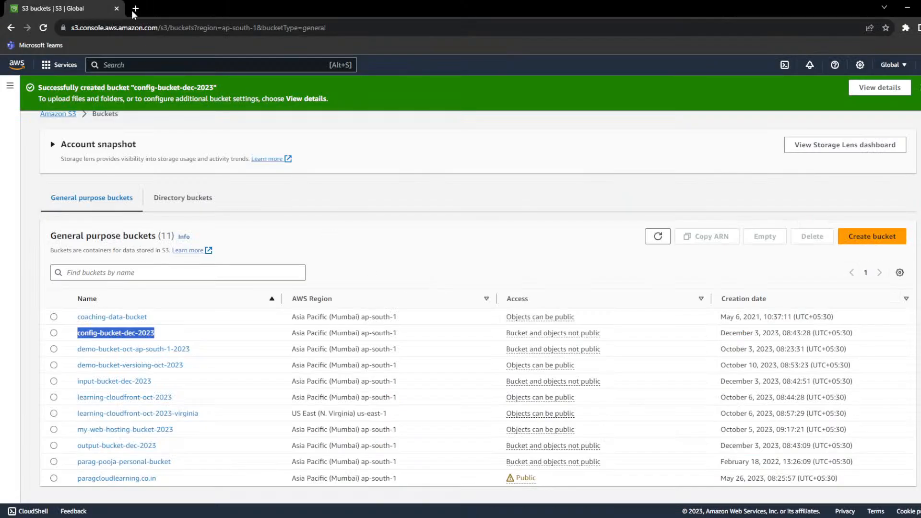
- Search the AWS services for dynamo, open DynamoDB in a separate browser tab and show its list of tables
{"action": "left_click", "coordinate": [129, 9]}
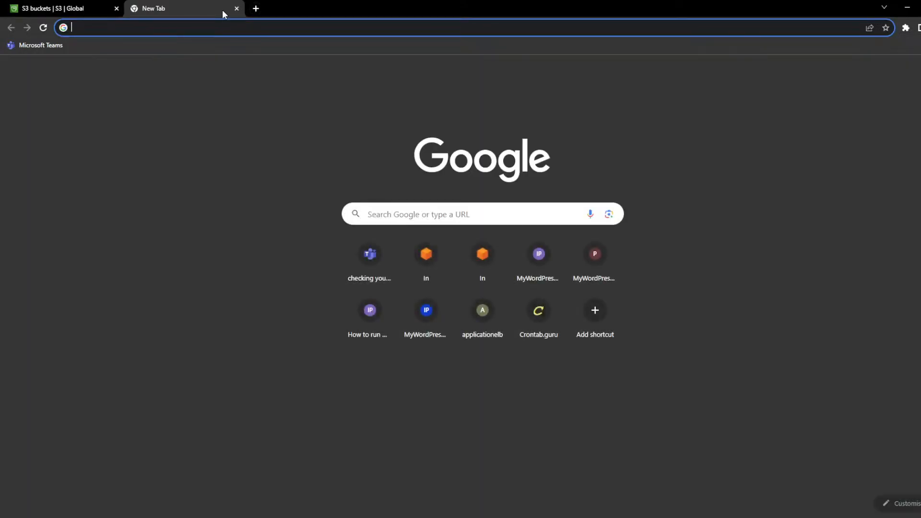
{"action": "left_click", "coordinate": [237, 8]}
{"action": "left_click", "coordinate": [196, 65]}
{"action": "type", "text": "du"}
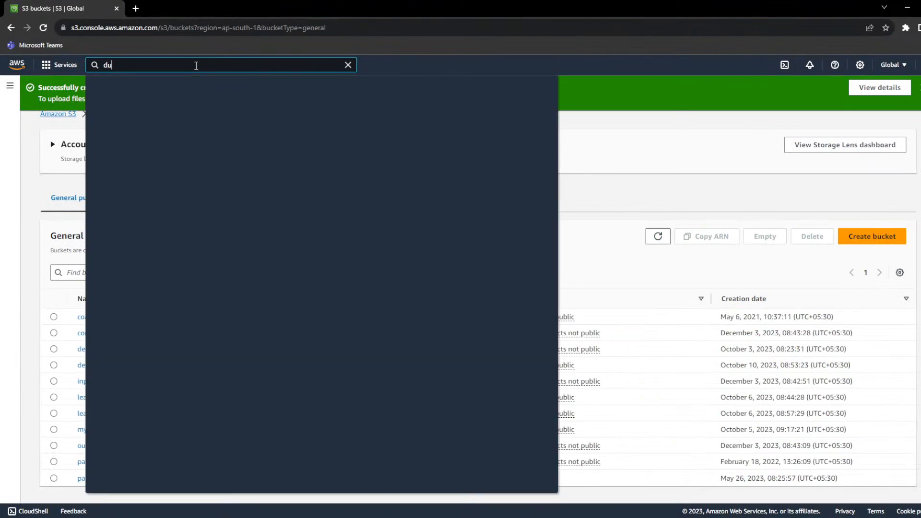
{"action": "key", "text": "BackSpace"}
{"action": "type", "text": "ynamo"}
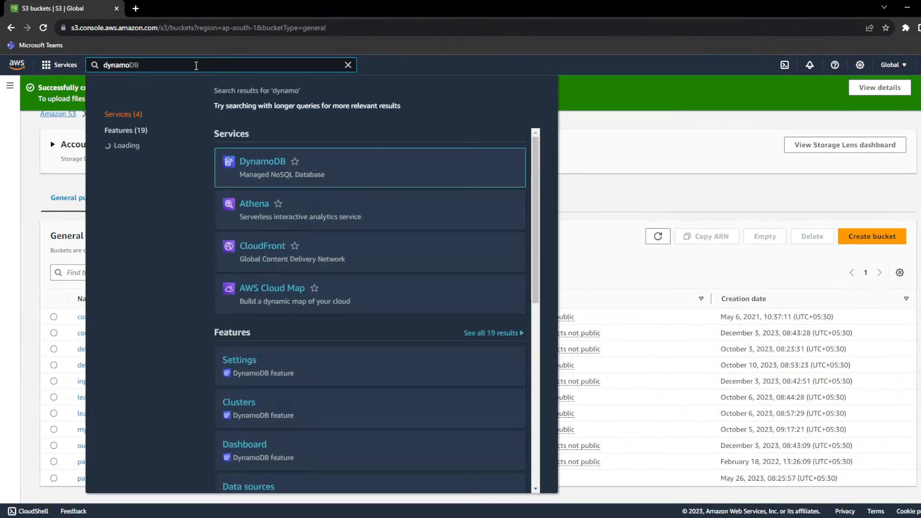
{"action": "middle_click", "coordinate": [262, 161]}
{"action": "left_click", "coordinate": [691, 172]}
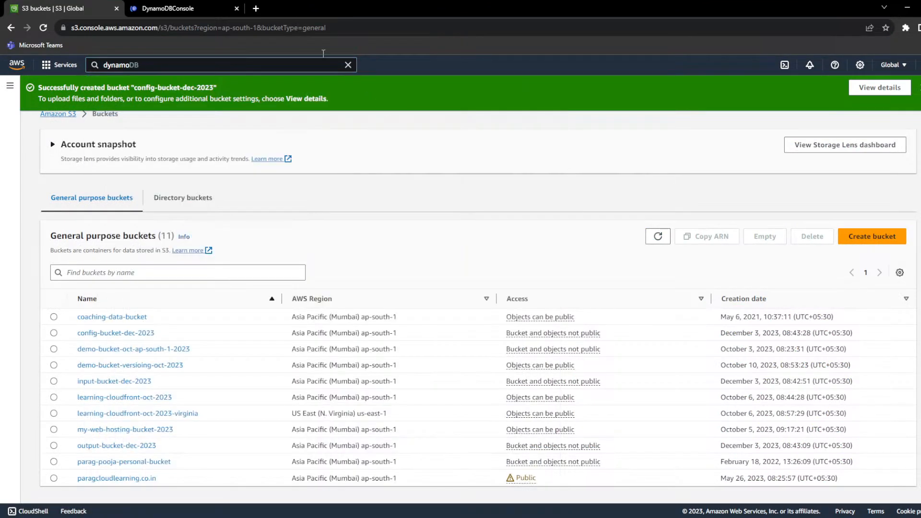
{"action": "left_click", "coordinate": [220, 6]}
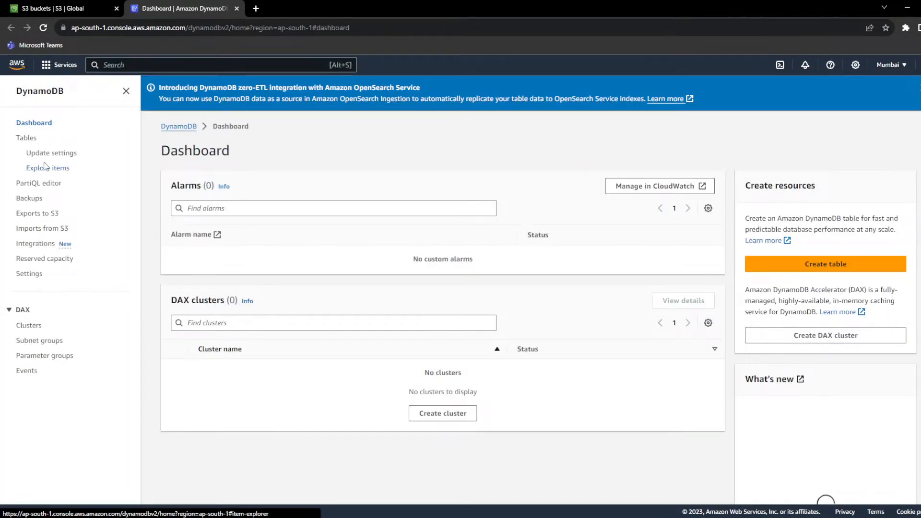
{"action": "left_click", "coordinate": [28, 139]}
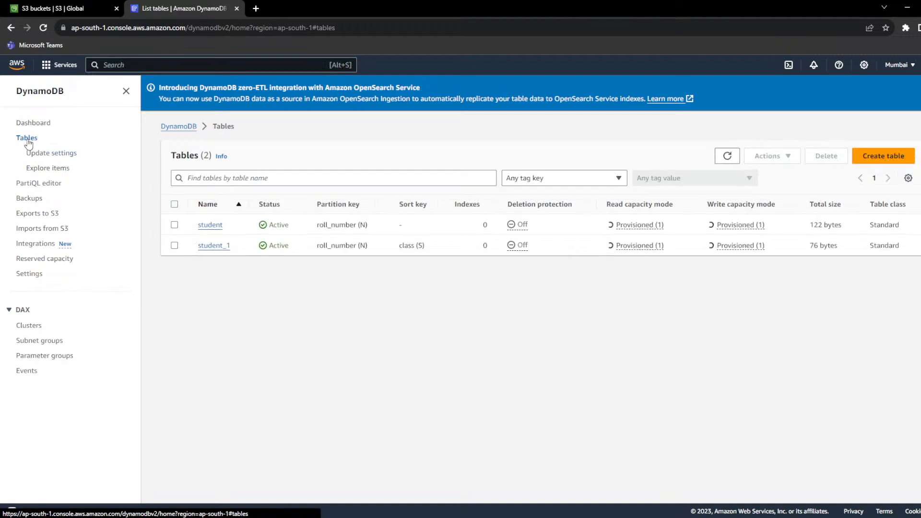
- Start a new DynamoDB table and name it serverless-file-processing-status, copying the db_table_name value from lambda_function.py in Notepad++
{"action": "left_click", "coordinate": [883, 156]}
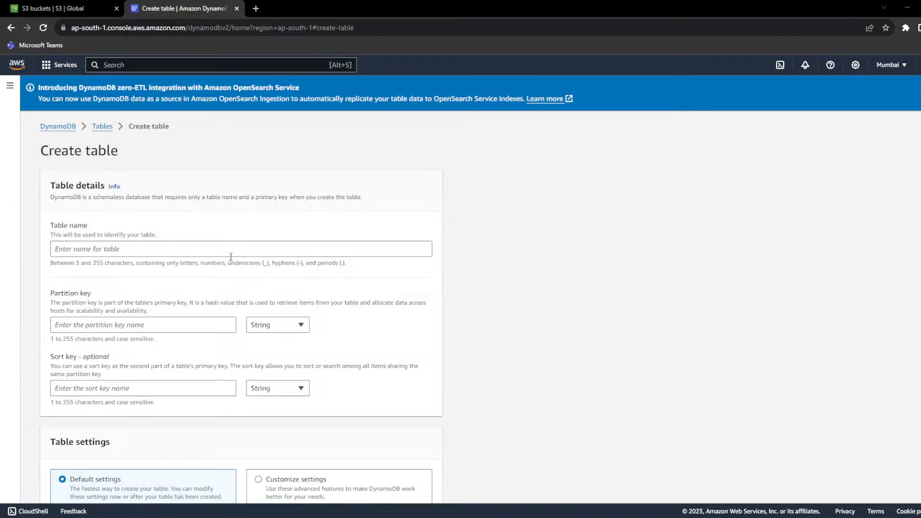
{"action": "key", "text": "alt+Tab"}
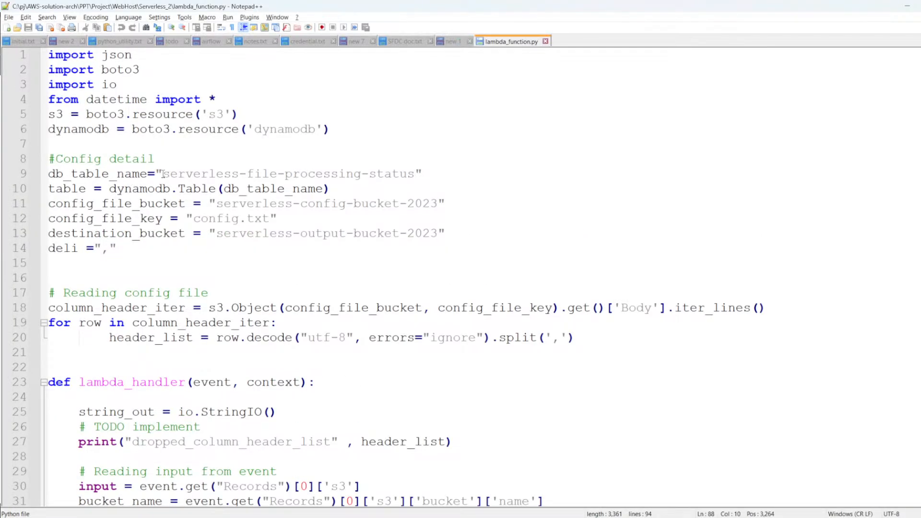
{"action": "left_click_drag", "start_coordinate": [164, 174], "coordinate": [414, 173]}
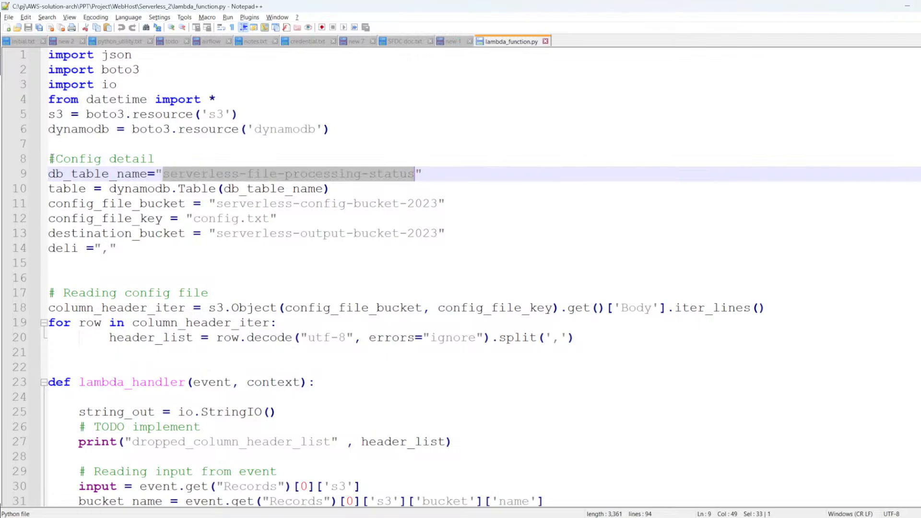
{"action": "left_click", "coordinate": [51, 158]}
{"action": "left_click", "coordinate": [55, 189]}
{"action": "left_click", "coordinate": [55, 174]}
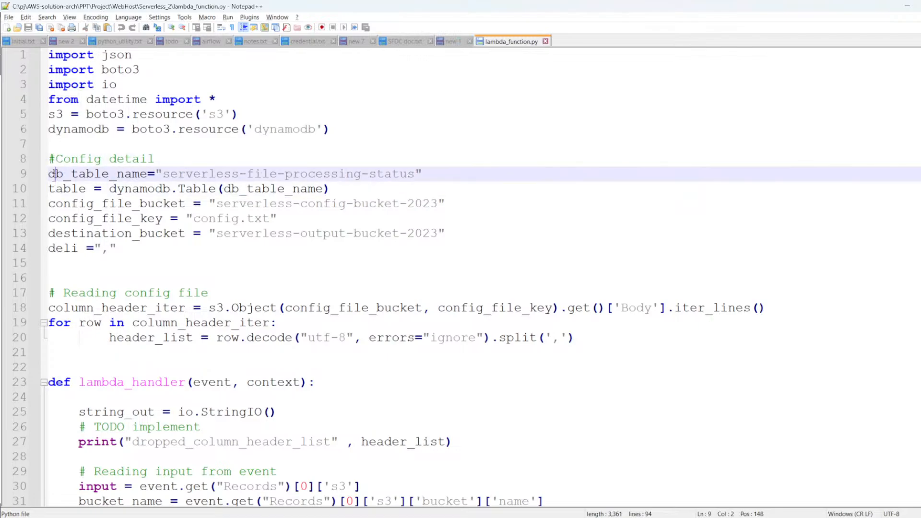
{"action": "double_click", "coordinate": [55, 173]}
{"action": "left_click_drag", "start_coordinate": [163, 173], "coordinate": [418, 172]}
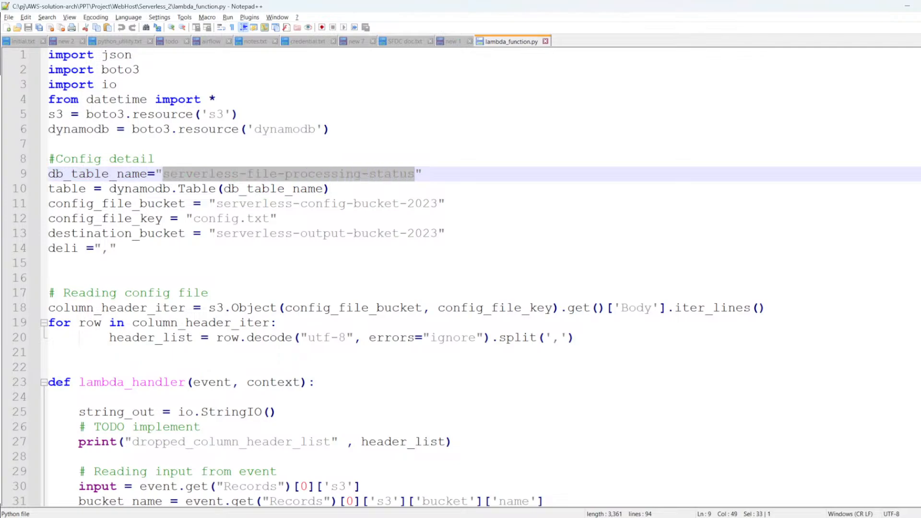
{"action": "key", "text": "ctrl+c"}
{"action": "key", "text": "alt+Tab"}
{"action": "left_click", "coordinate": [226, 244]}
{"action": "key", "text": "ctrl+v"}
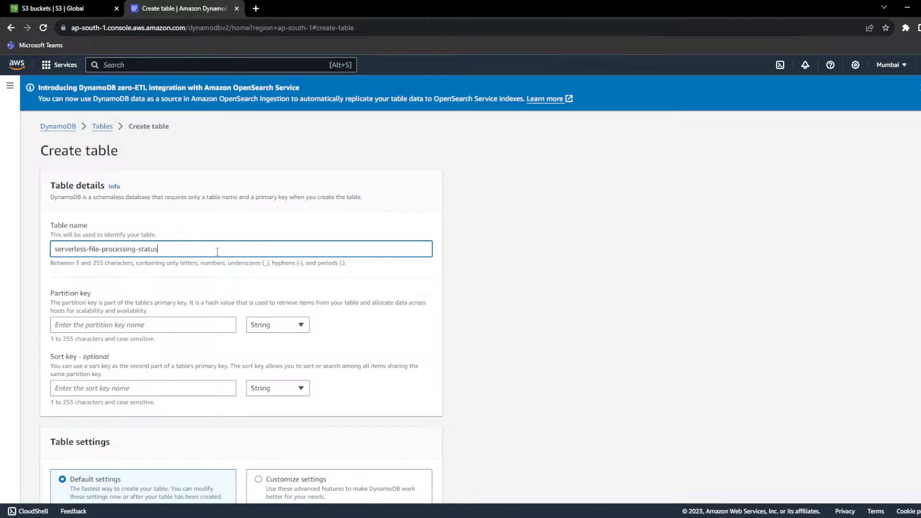
- Look up the entry_item fields in lambda_function.py and set the new table's partition key to file_name
{"action": "scroll", "coordinate": [217, 252], "scroll_direction": "down", "scroll_amount": 1}
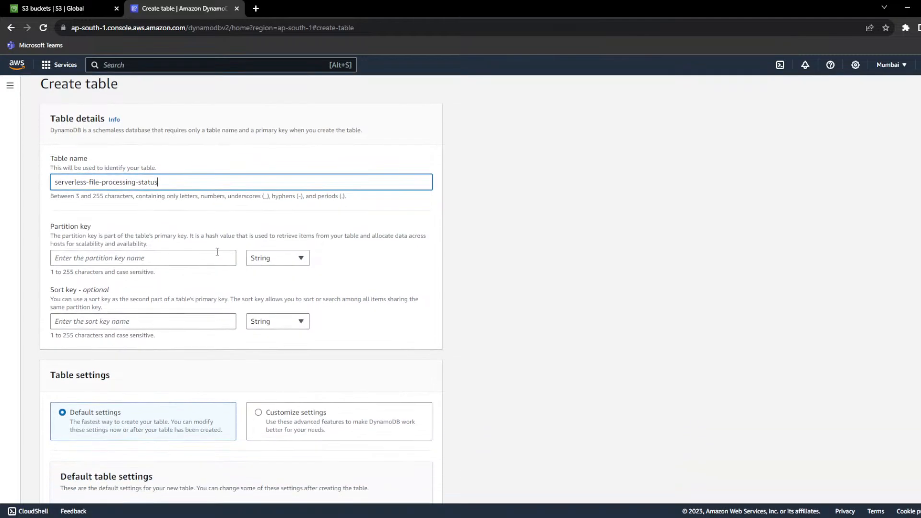
{"action": "left_click_drag", "start_coordinate": [47, 226], "coordinate": [91, 227]}
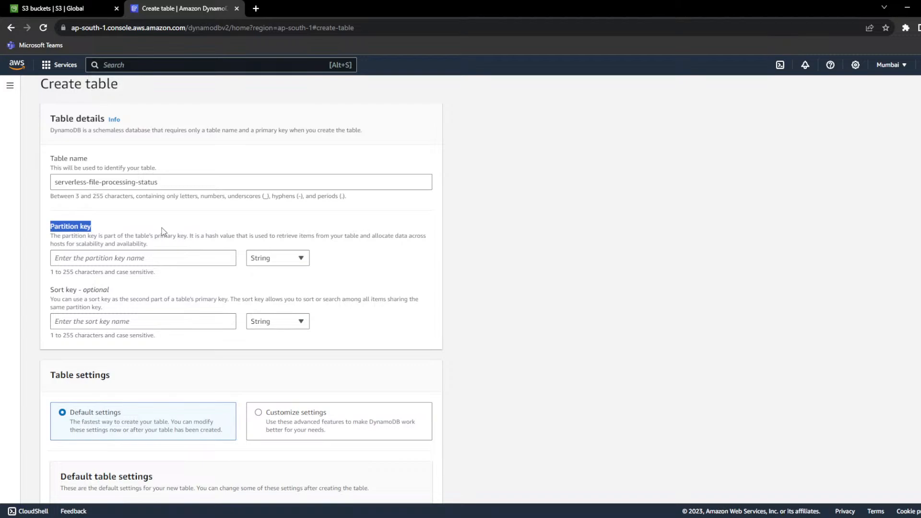
{"action": "key", "text": "alt+Tab"}
{"action": "scroll", "coordinate": [334, 318], "scroll_direction": "down", "scroll_amount": 3}
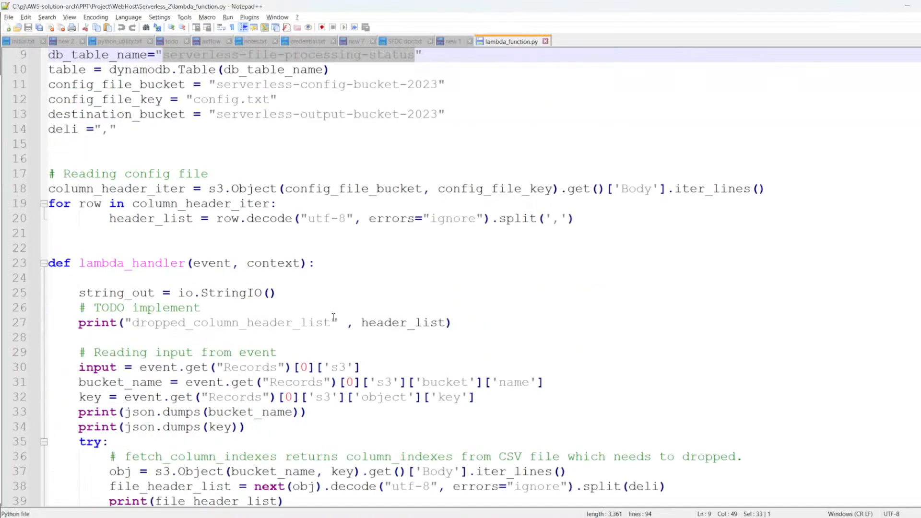
{"action": "scroll", "coordinate": [334, 318], "scroll_direction": "down", "scroll_amount": 13}
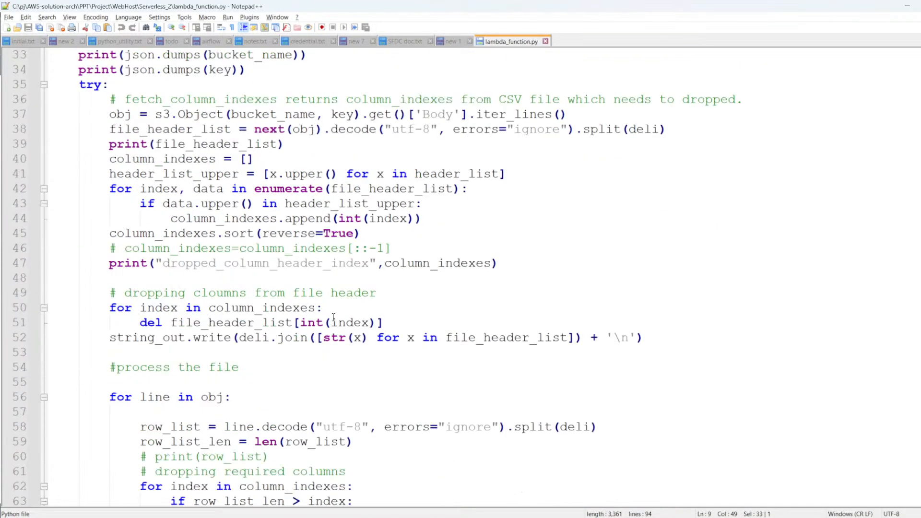
{"action": "scroll", "coordinate": [334, 317], "scroll_direction": "down", "scroll_amount": 3}
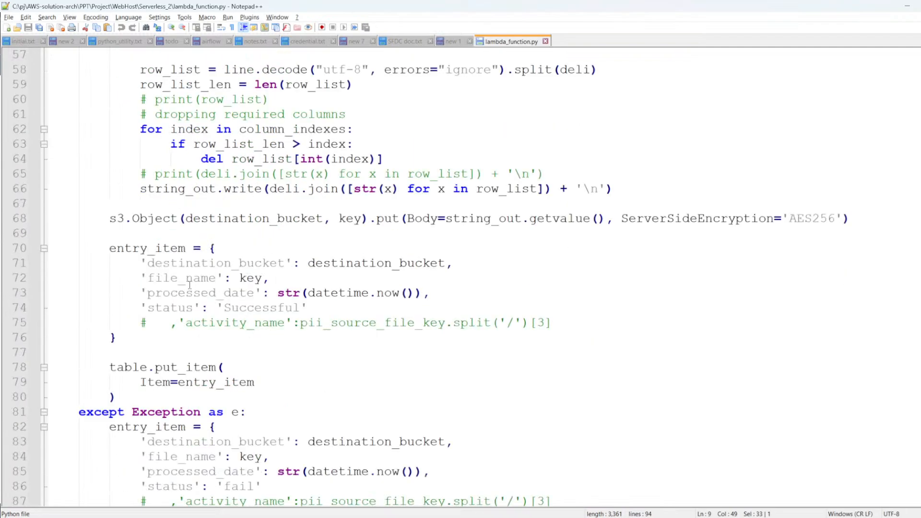
{"action": "double_click", "coordinate": [189, 283]}
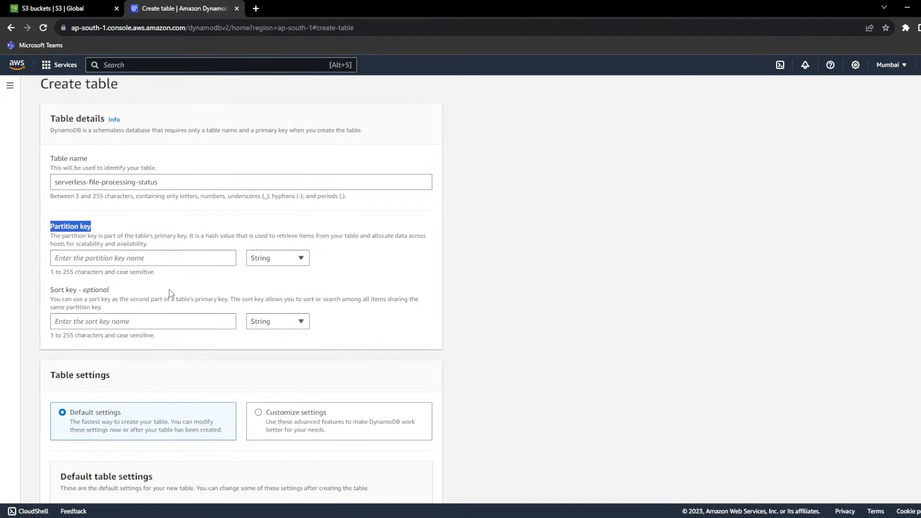
{"action": "left_click", "coordinate": [126, 261]}
{"action": "left_click", "coordinate": [125, 318]}
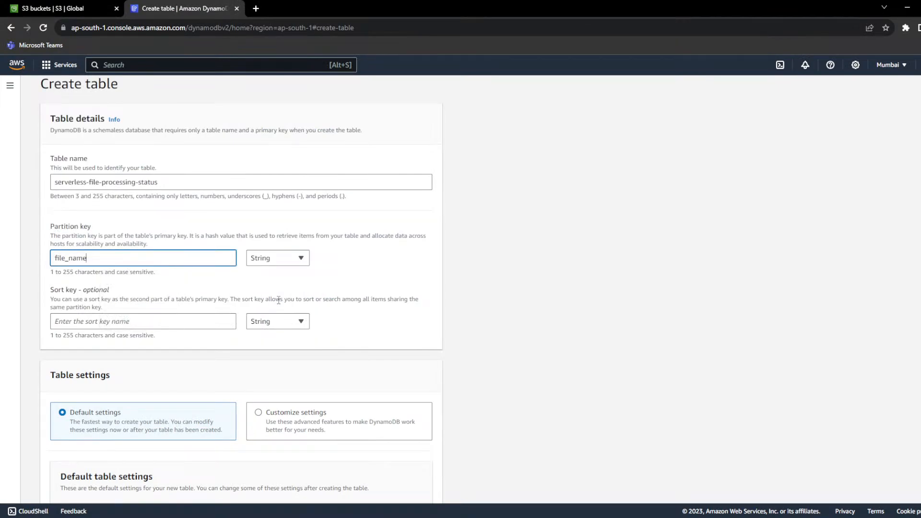
- Create the DynamoDB table with a String partition key, no sort key and the default table settings
{"action": "scroll", "coordinate": [278, 300], "scroll_direction": "down", "scroll_amount": 3}
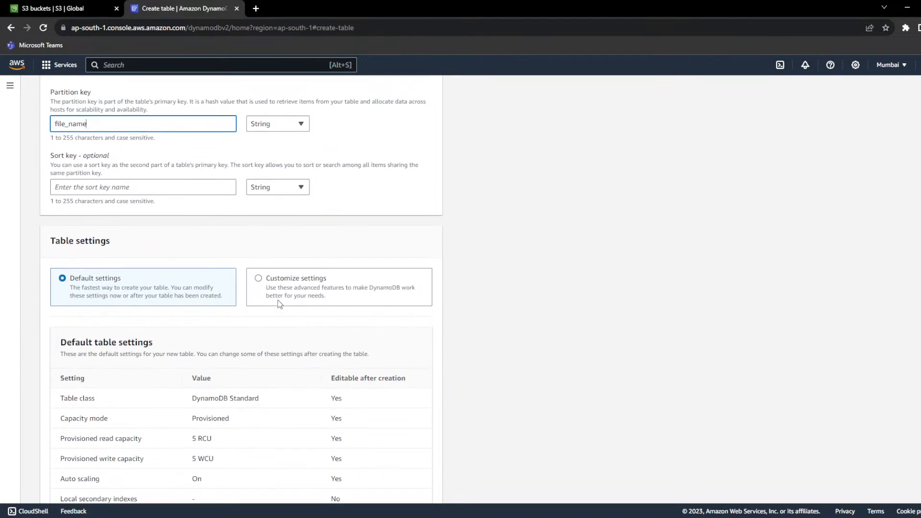
{"action": "scroll", "coordinate": [279, 304], "scroll_direction": "up", "scroll_amount": 3}
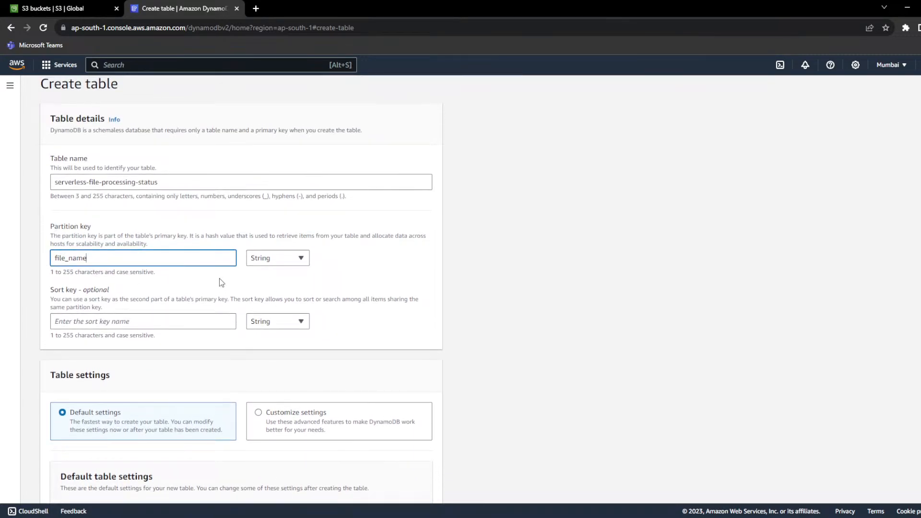
{"action": "scroll", "coordinate": [360, 314], "scroll_direction": "down", "scroll_amount": 8}
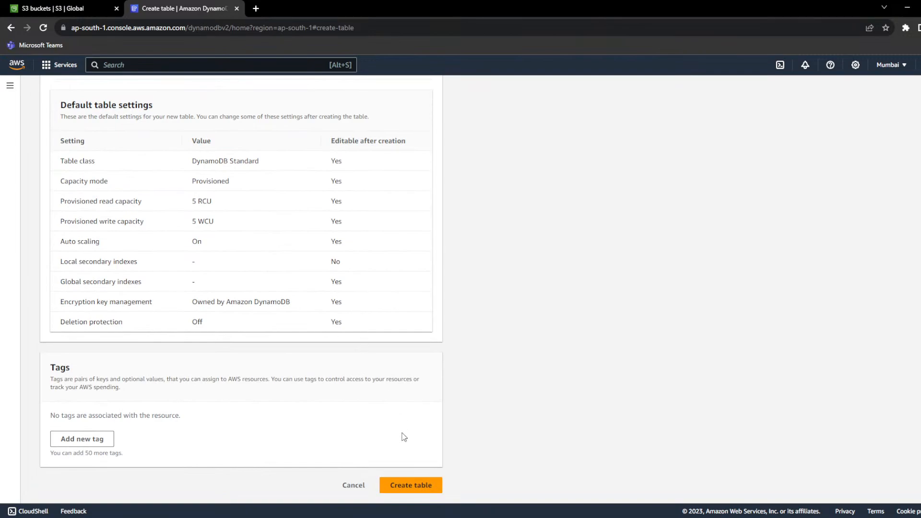
{"action": "left_click", "coordinate": [424, 484]}
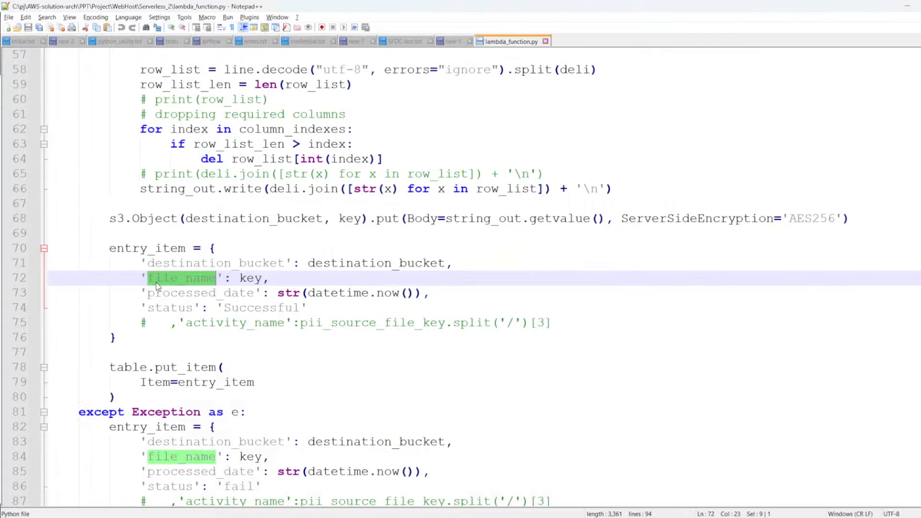
- Return to lambda_function.py in Notepad++ and check the db_table_name setting in the config details
{"action": "scroll", "coordinate": [163, 283], "scroll_direction": "up", "scroll_amount": 19}
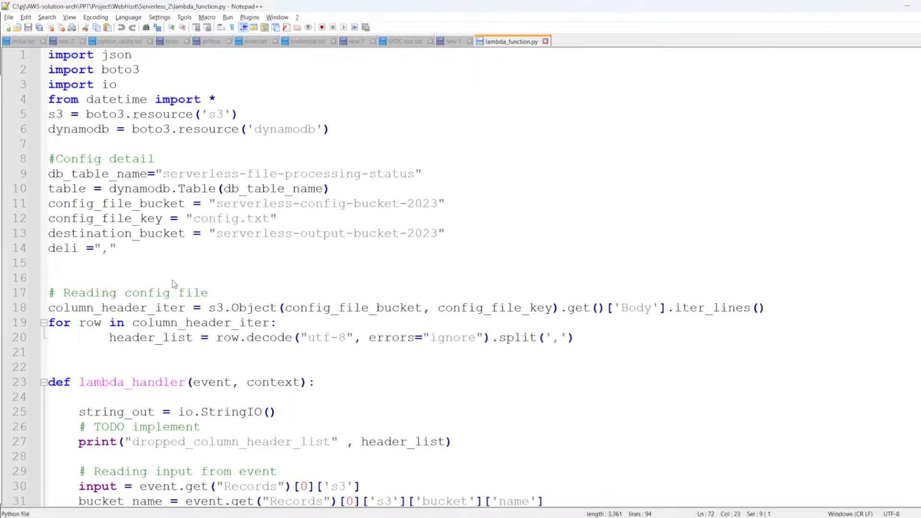
{"action": "double_click", "coordinate": [202, 177]}
{"action": "left_click", "coordinate": [160, 175]}
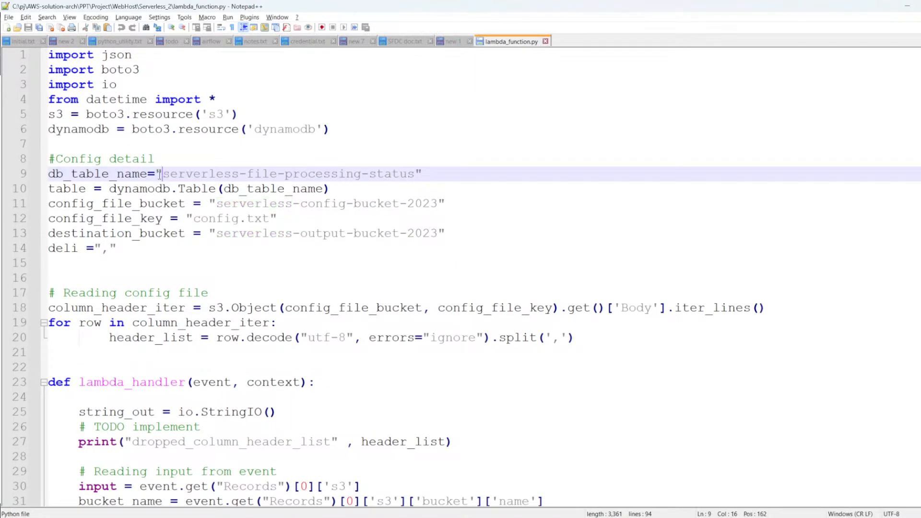
{"action": "left_click_drag", "start_coordinate": [161, 174], "coordinate": [416, 173]}
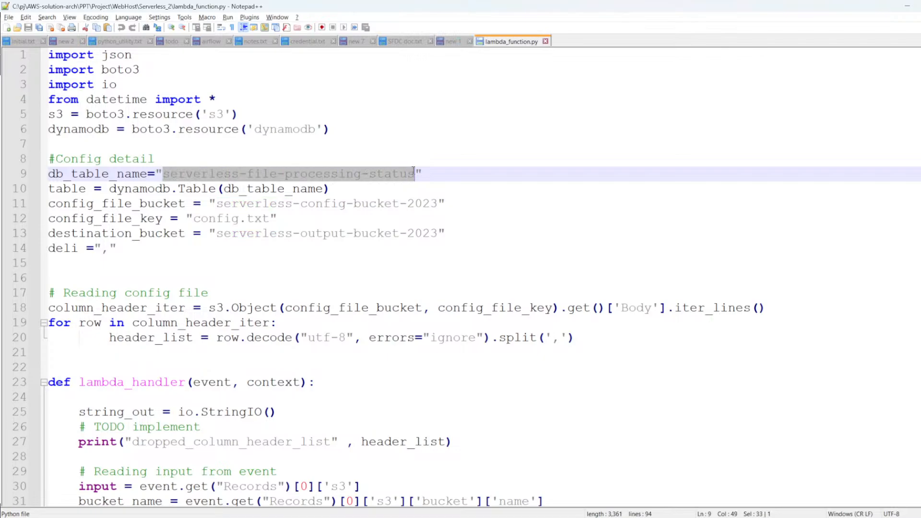
{"action": "double_click", "coordinate": [88, 175]}
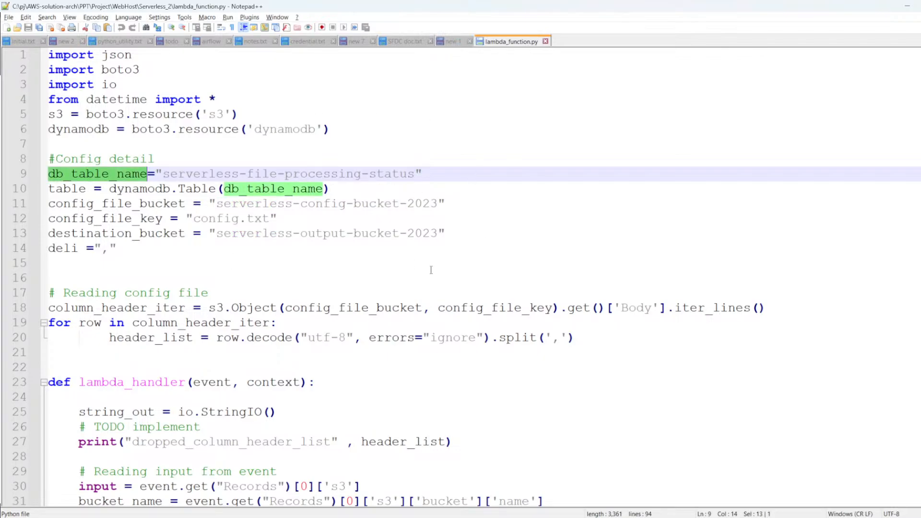
- Check the DynamoDB table list in the browser, then review the db_table_name and table lines in lambda_function.py in Notepad++
{"action": "key", "text": "alt+Tab"}
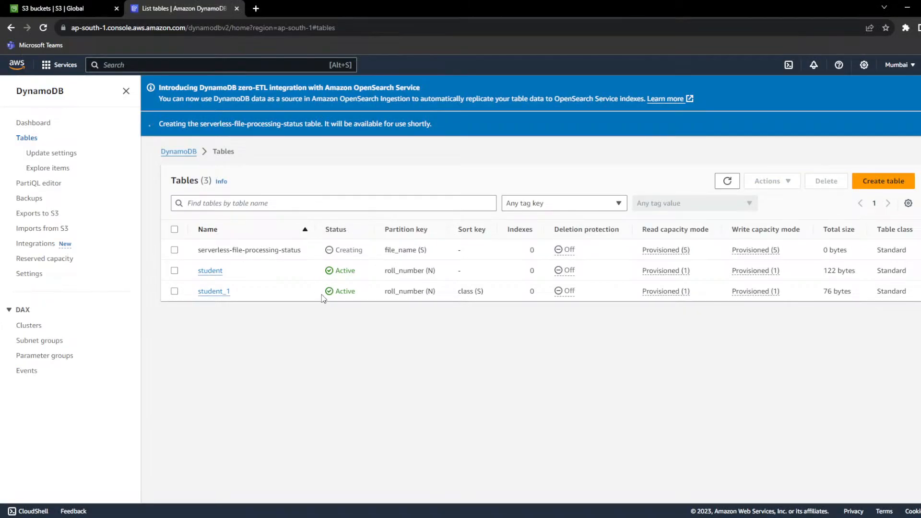
{"action": "key", "text": "alt+Tab"}
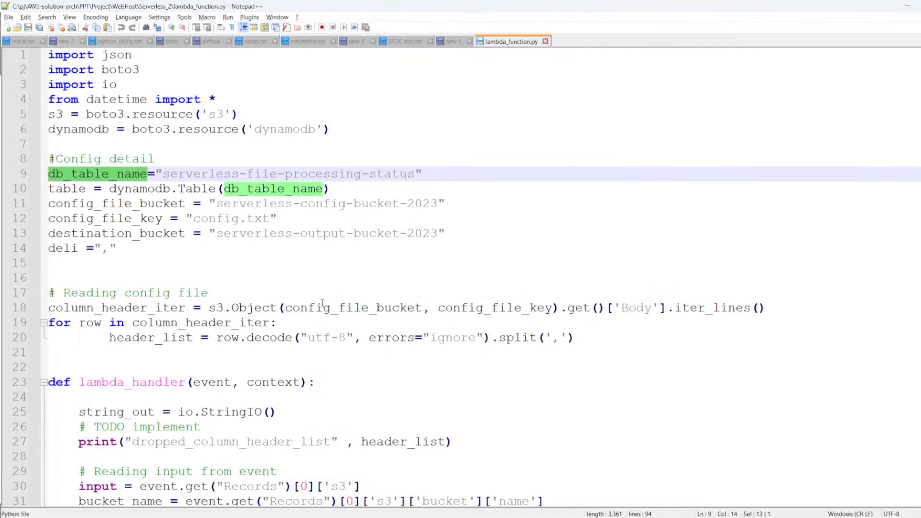
{"action": "left_click", "coordinate": [71, 192]}
{"action": "double_click", "coordinate": [71, 191]}
{"action": "double_click", "coordinate": [69, 174]}
{"action": "left_click", "coordinate": [68, 191]}
{"action": "left_click_drag", "start_coordinate": [330, 190], "coordinate": [18, 198]}
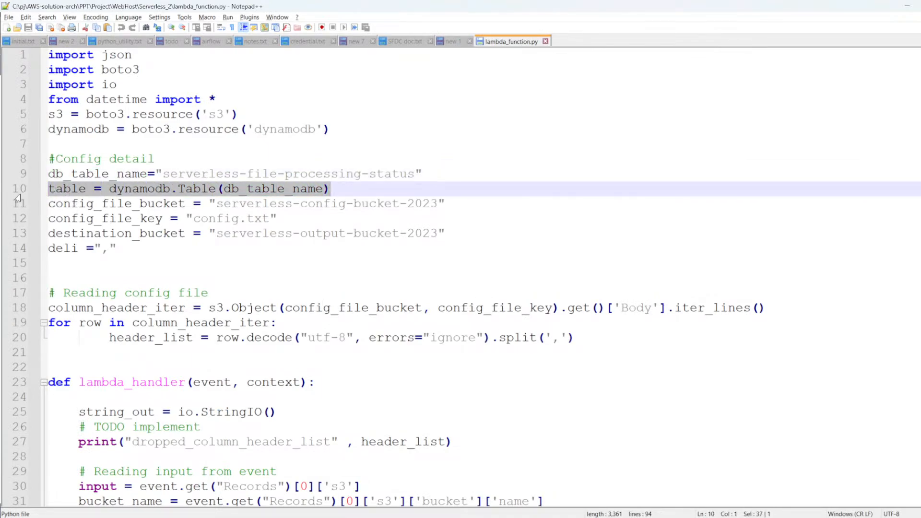
- Set config_file_bucket in lambda_function.py to config-bucket-dec-2023, copying the bucket name from the S3 console in the browser
{"action": "double_click", "coordinate": [76, 205]}
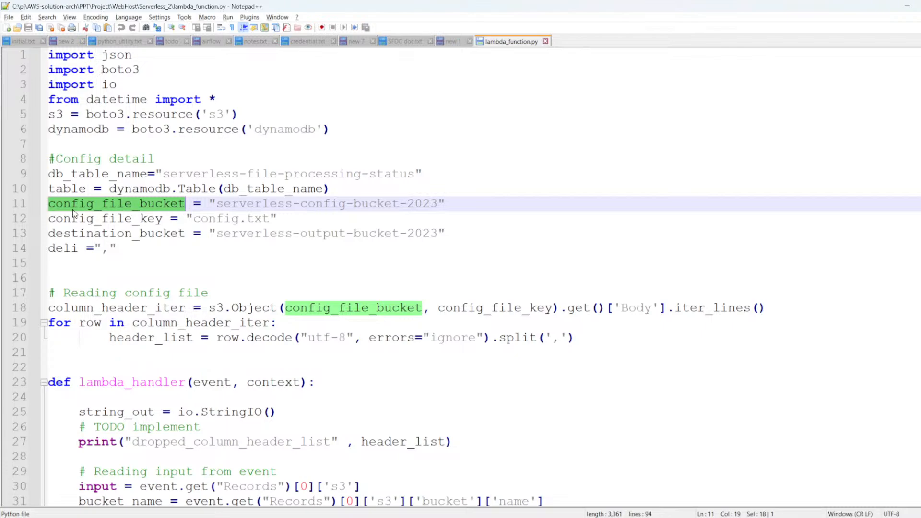
{"action": "left_click", "coordinate": [218, 206]}
{"action": "left_click_drag", "start_coordinate": [218, 207], "coordinate": [438, 206]}
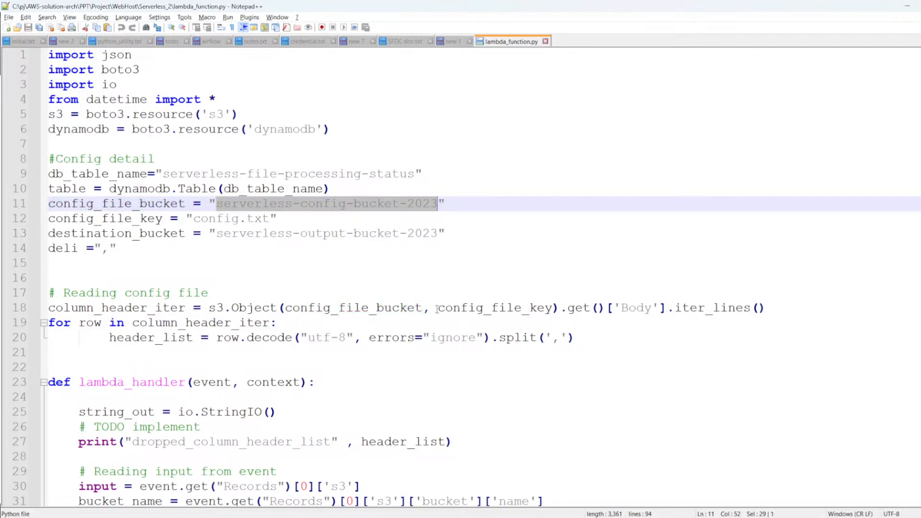
{"action": "key", "text": "alt+Tab"}
{"action": "left_click", "coordinate": [55, 10]}
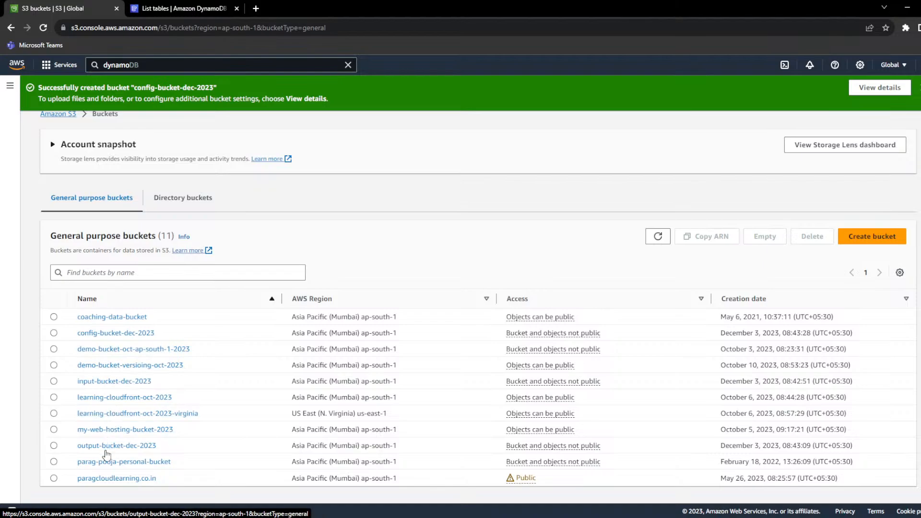
{"action": "left_click", "coordinate": [97, 336]}
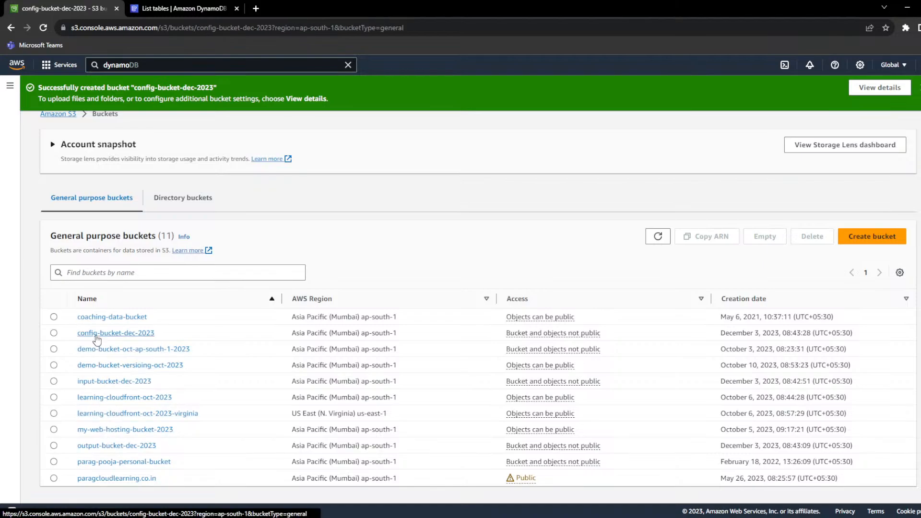
{"action": "left_click_drag", "start_coordinate": [189, 120], "coordinate": [42, 125]}
{"action": "key", "text": "ctrl+c"}
{"action": "key", "text": "alt+Tab"}
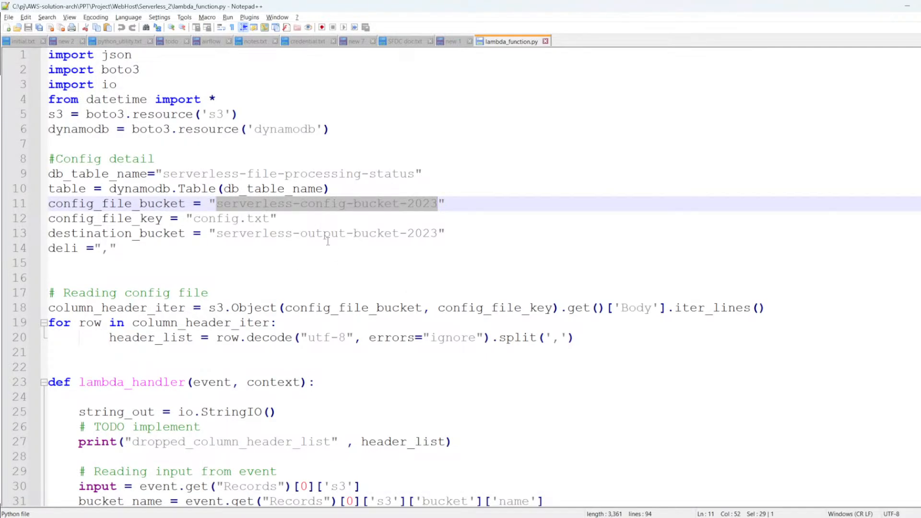
{"action": "key", "text": "Delete"}
{"action": "key", "text": "ctrl+v"}
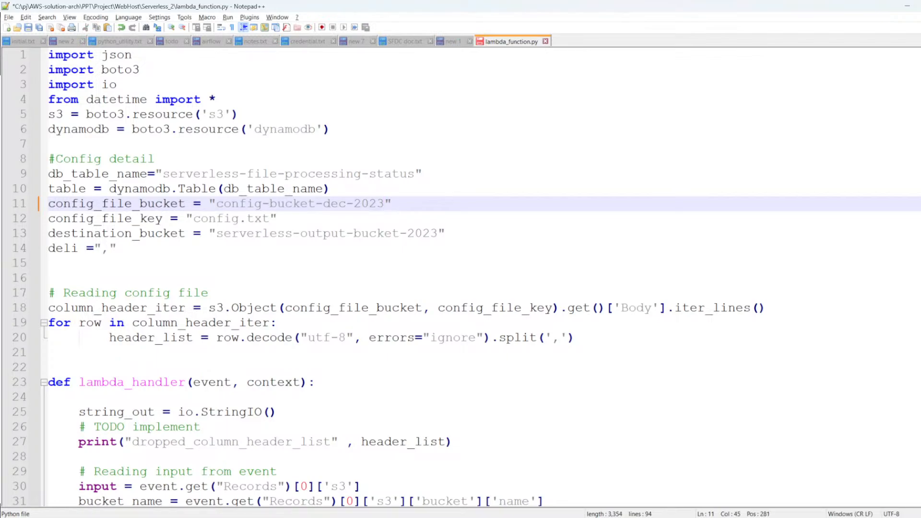
- Check config_file_key, then set destination_bucket in lambda_function.py to output-bucket-dec-2023, copying the name from the S3 console
{"action": "double_click", "coordinate": [120, 219]}
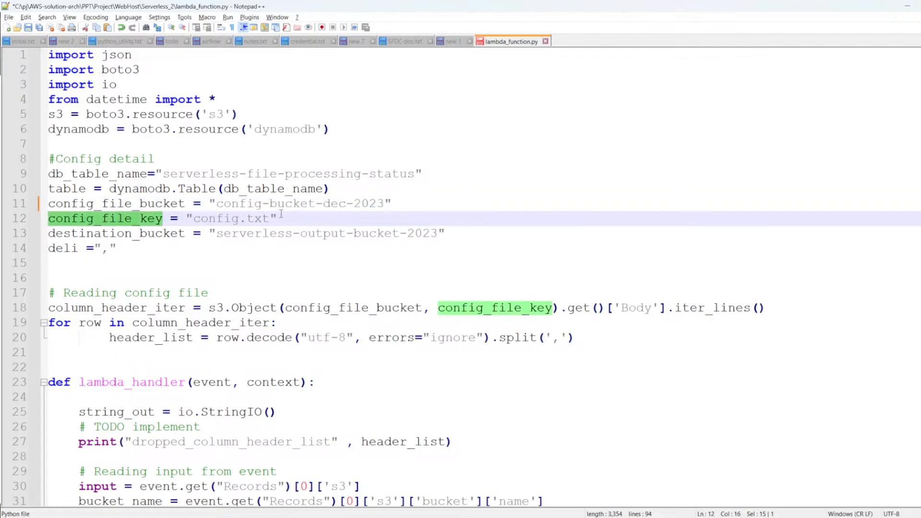
{"action": "double_click", "coordinate": [144, 234]}
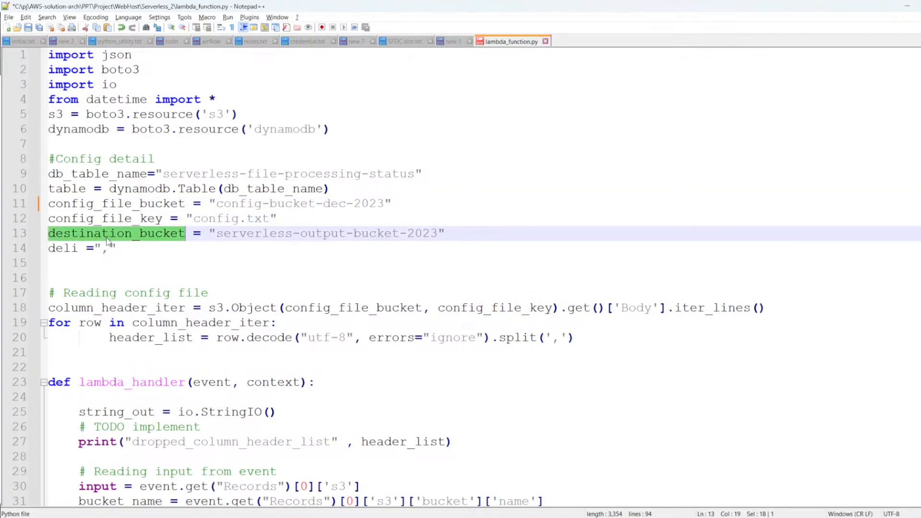
{"action": "left_click_drag", "start_coordinate": [217, 233], "coordinate": [439, 229]}
{"action": "key", "text": "alt+Tab"}
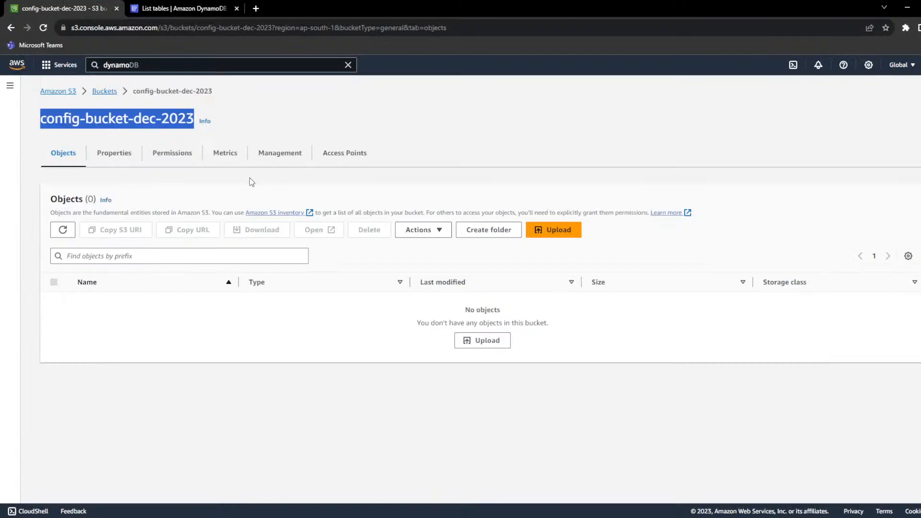
{"action": "left_click", "coordinate": [106, 91]}
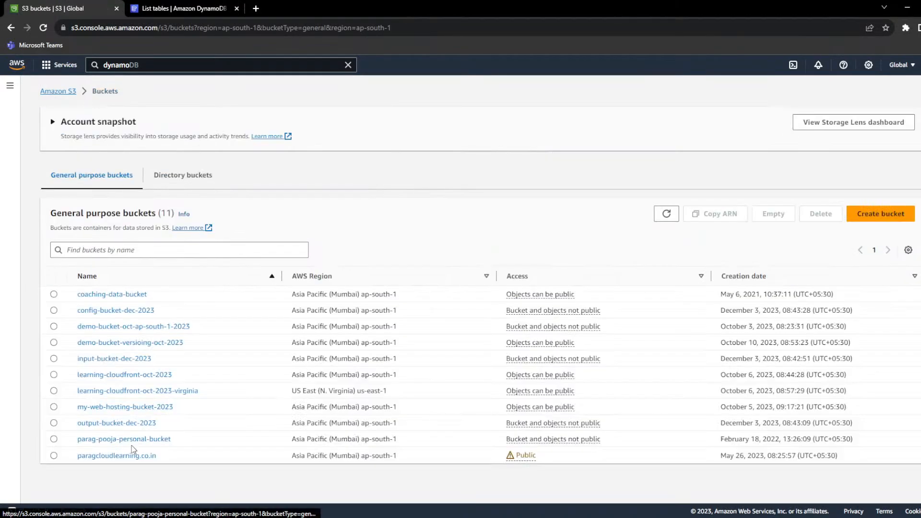
{"action": "left_click", "coordinate": [120, 424]}
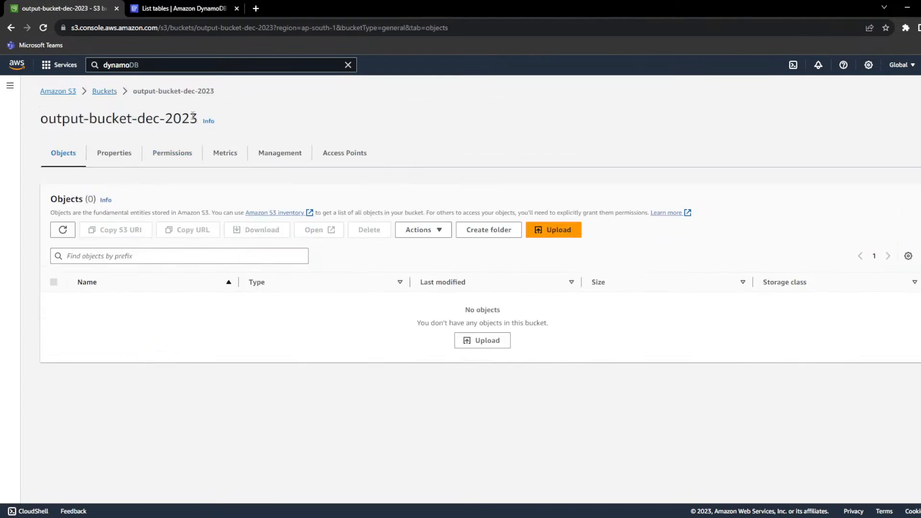
{"action": "left_click_drag", "start_coordinate": [200, 120], "coordinate": [26, 131]}
{"action": "key", "text": "ctrl+c"}
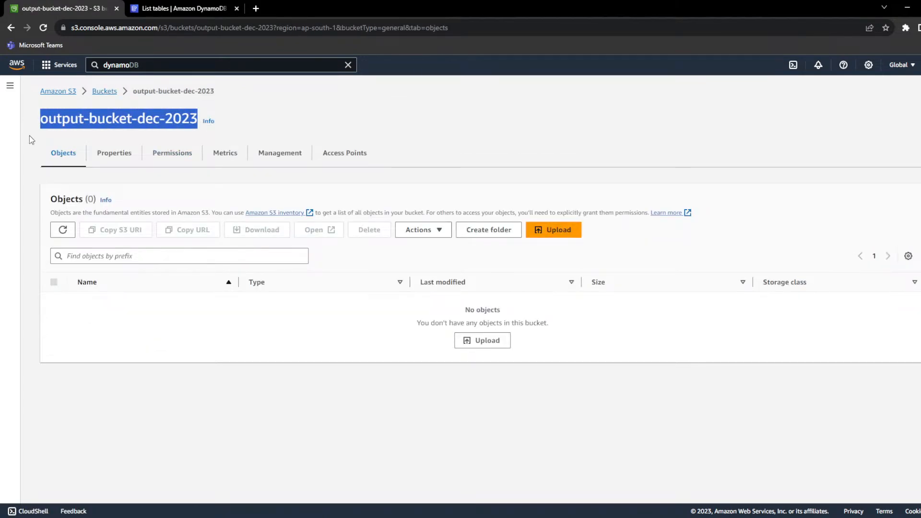
{"action": "key", "text": "alt+Tab"}
{"action": "key", "text": "ctrl+v"}
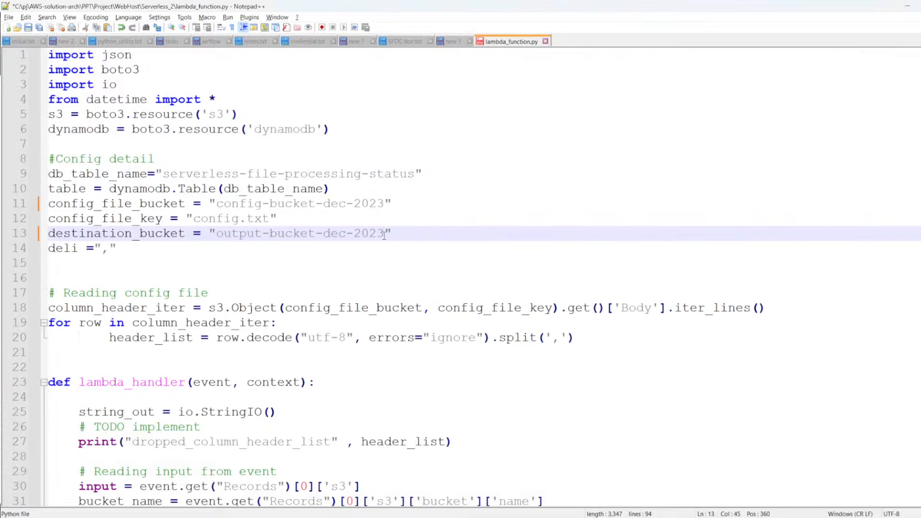
- Review the config_file_bucket and destination_bucket settings and the code below that reads the config file
{"action": "double_click", "coordinate": [130, 204]}
{"action": "double_click", "coordinate": [131, 235]}
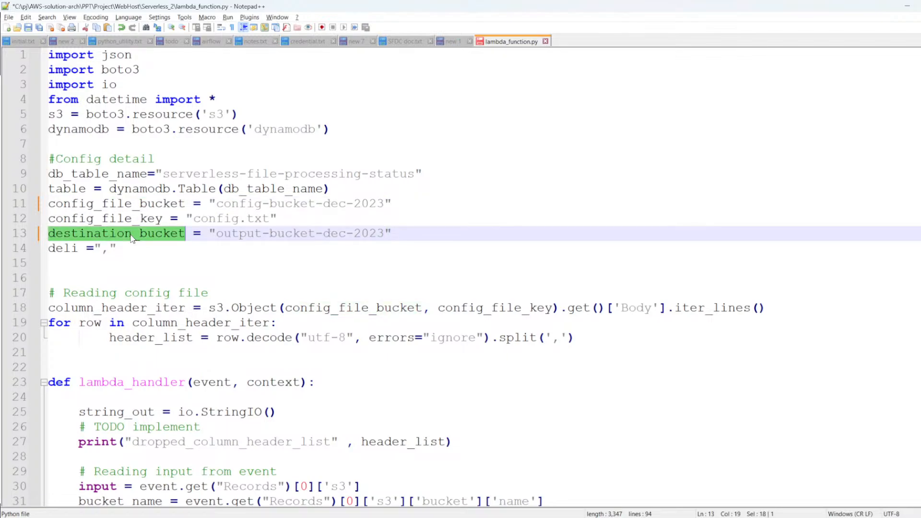
{"action": "scroll", "coordinate": [132, 239], "scroll_direction": "down", "scroll_amount": 3}
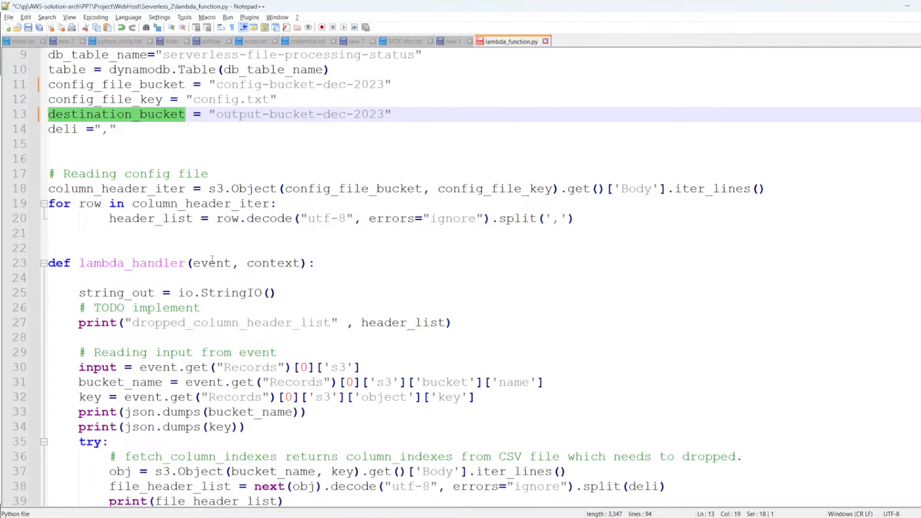
{"action": "scroll", "coordinate": [212, 259], "scroll_direction": "up", "scroll_amount": 3}
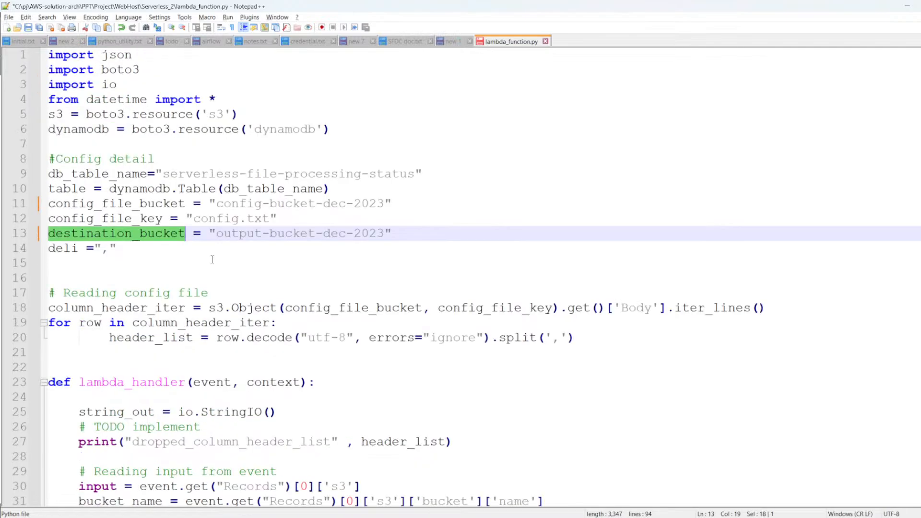
{"action": "left_click", "coordinate": [212, 260]}
{"action": "left_click", "coordinate": [214, 325]}
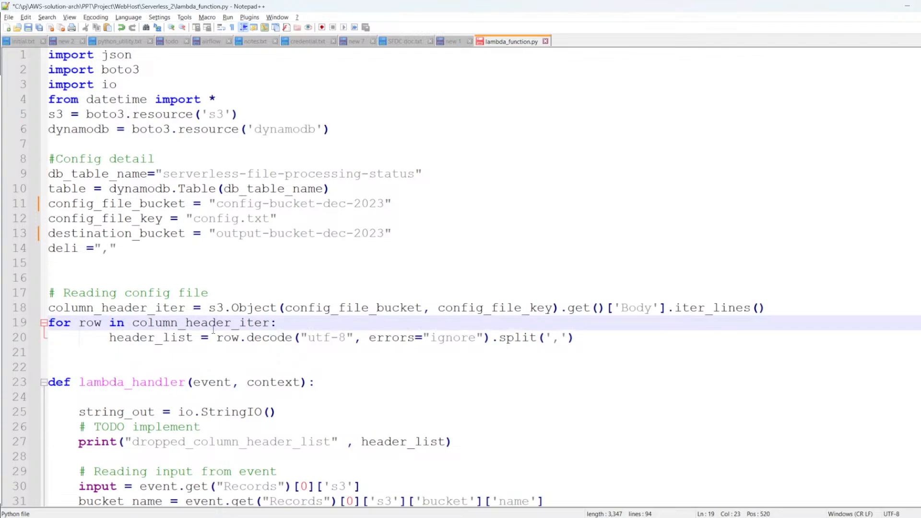
{"action": "key", "text": "ctrl+a"}
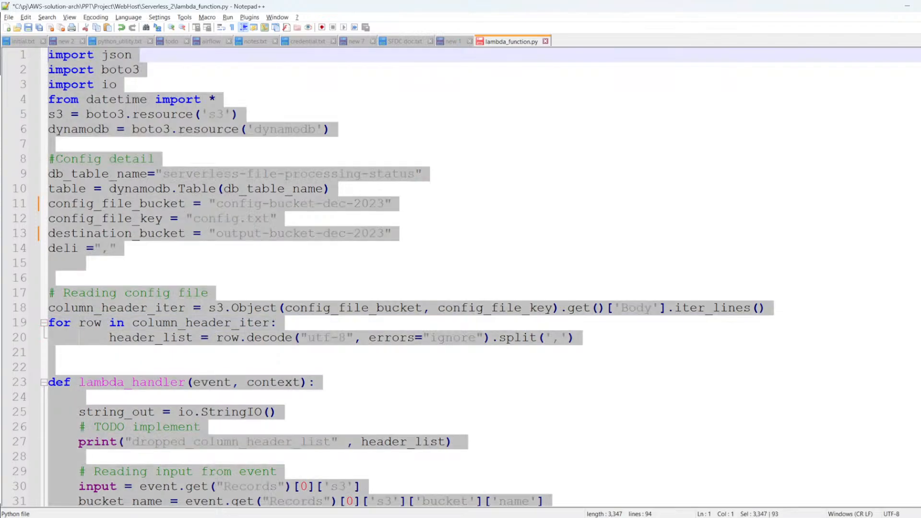
{"action": "left_click", "coordinate": [522, 254]}
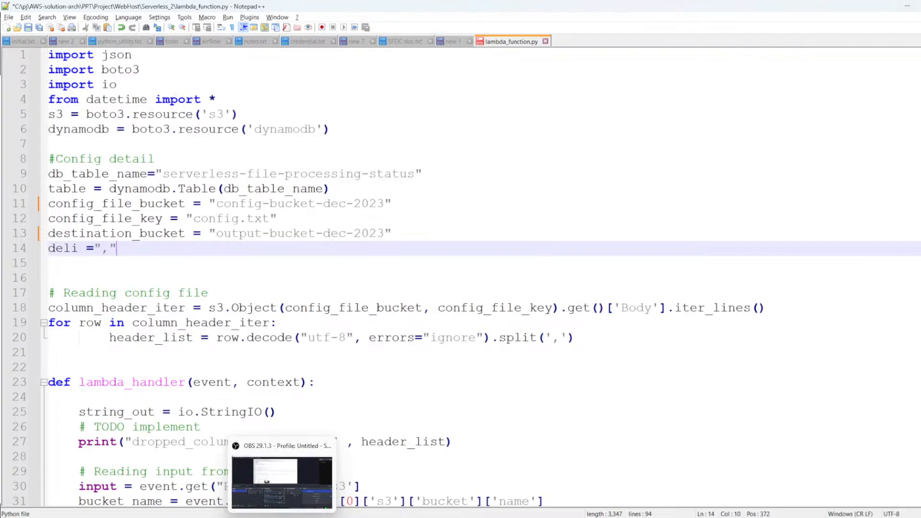
- Switch to the AWS console in the browser, find the IAM service, open it in a new tab and show its roles
{"action": "left_click", "coordinate": [265, 511]}
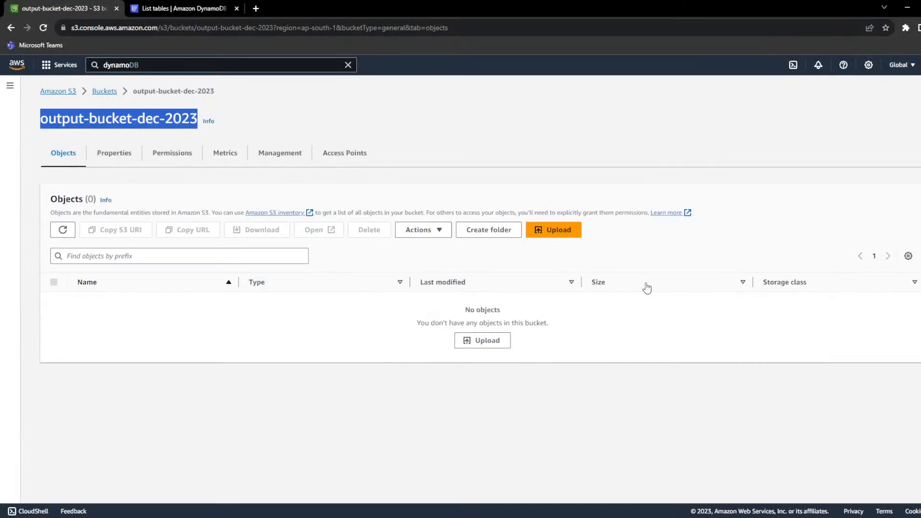
{"action": "left_click", "coordinate": [171, 67]}
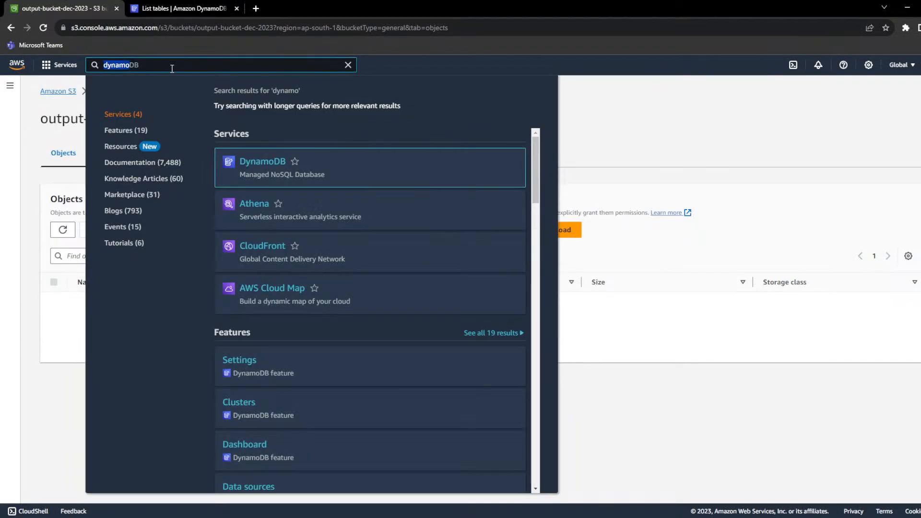
{"action": "type", "text": "iam"}
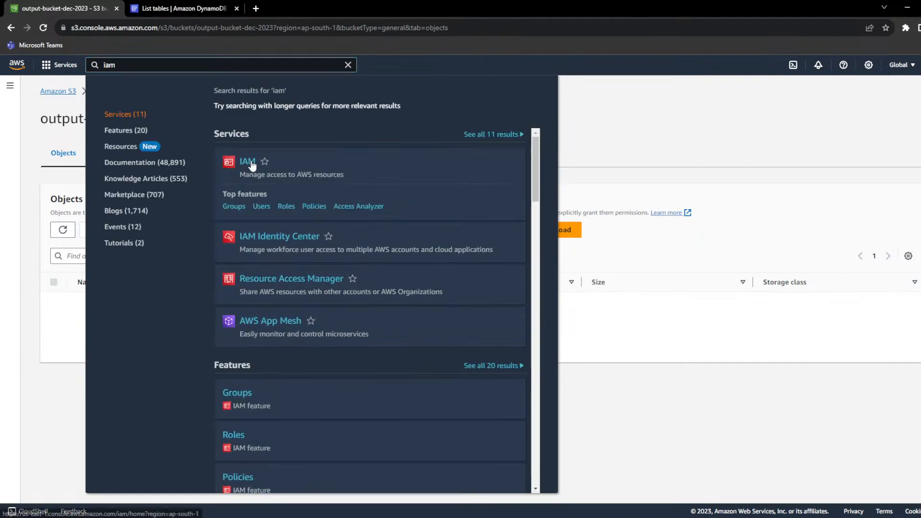
{"action": "middle_click", "coordinate": [252, 166]}
{"action": "left_click", "coordinate": [289, 7]}
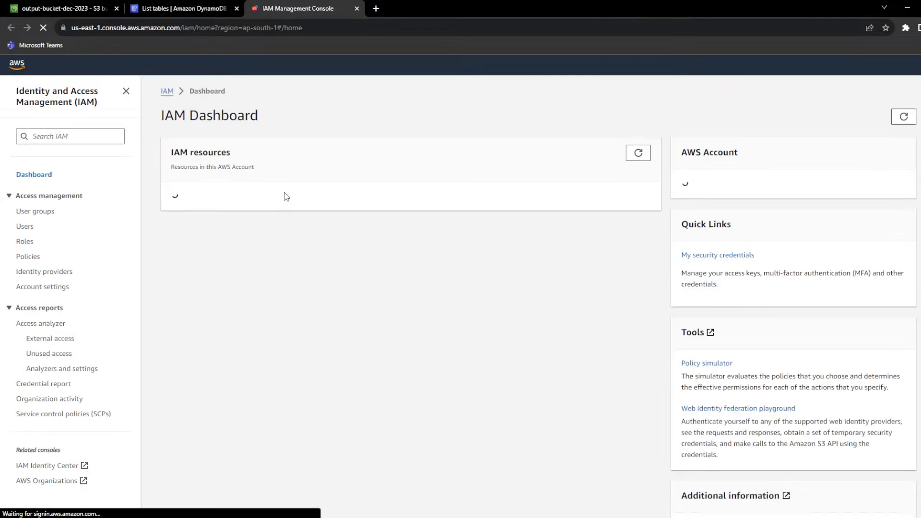
{"action": "left_click", "coordinate": [21, 243]}
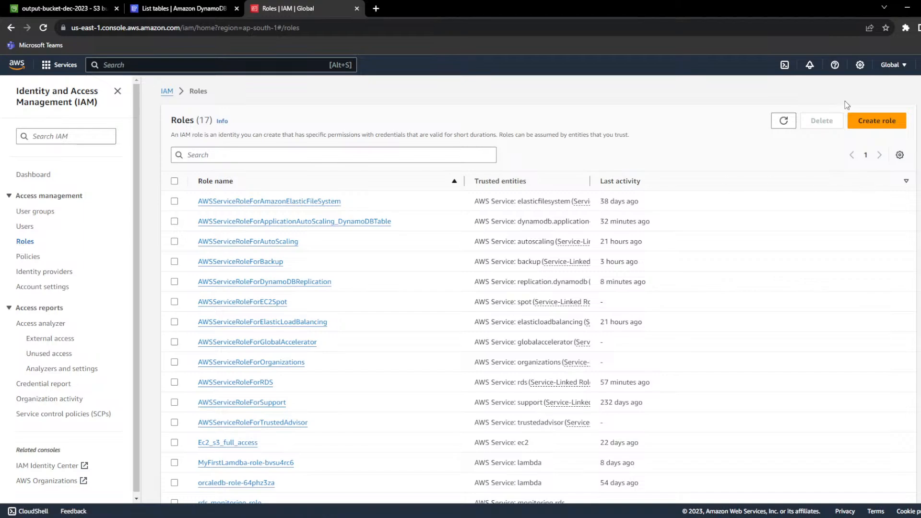
- Start a new IAM role for an AWS service with Lambda as the use case and proceed to its permissions
{"action": "left_click", "coordinate": [877, 121]}
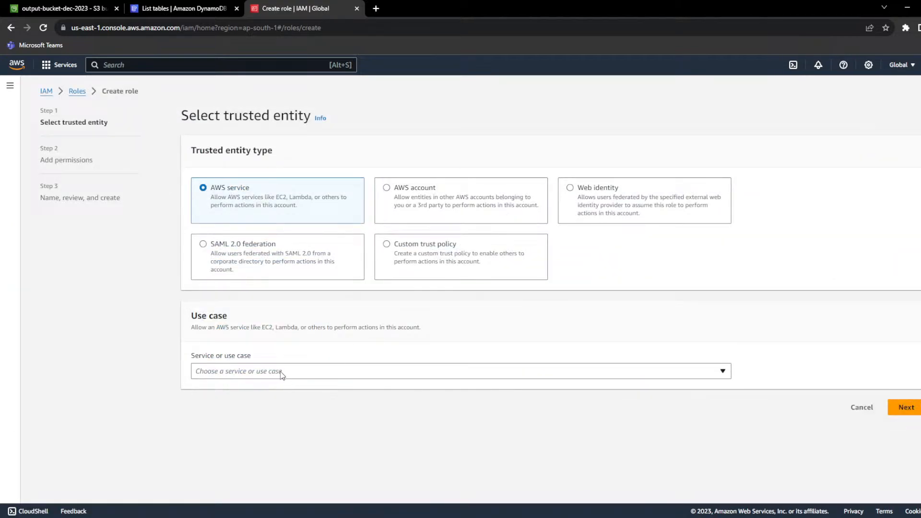
{"action": "left_click", "coordinate": [243, 374]}
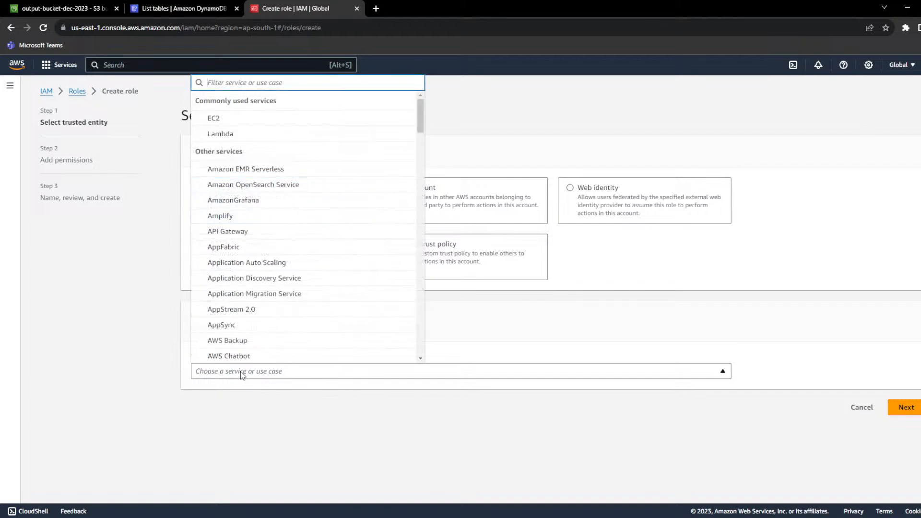
{"action": "left_click", "coordinate": [225, 137]}
{"action": "left_click", "coordinate": [905, 460]}
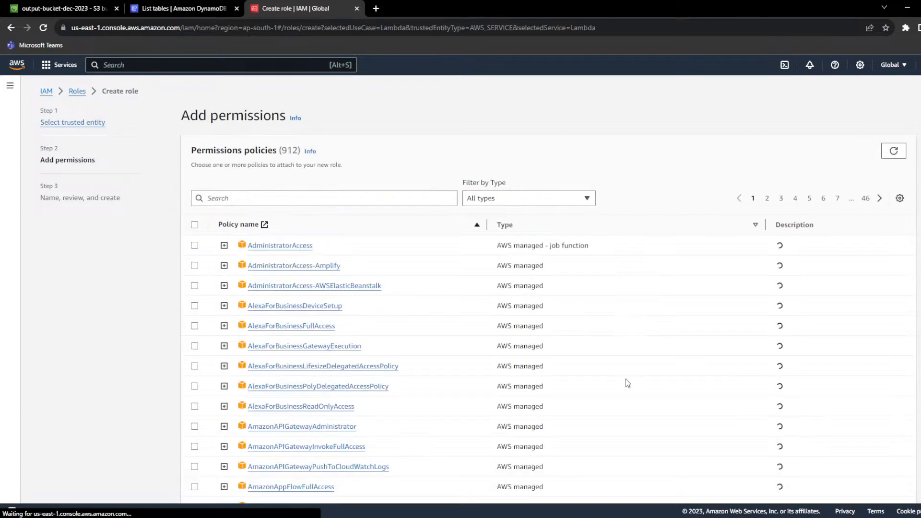
- Select the AmazonS3FullAccess and AmazonDynamoDBFullAccess permissions policies for the new role
{"action": "left_click", "coordinate": [248, 193]}
{"action": "type", "text": "s"}
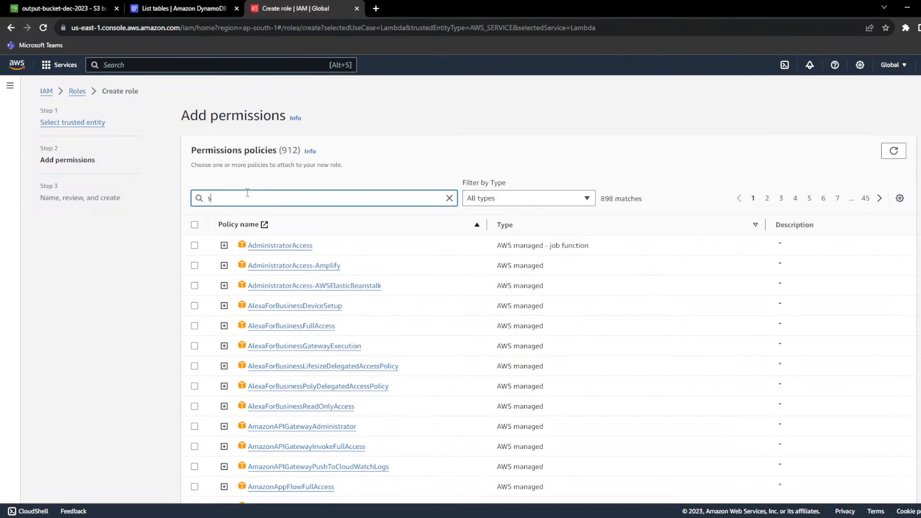
{"action": "type", "text": "3f"}
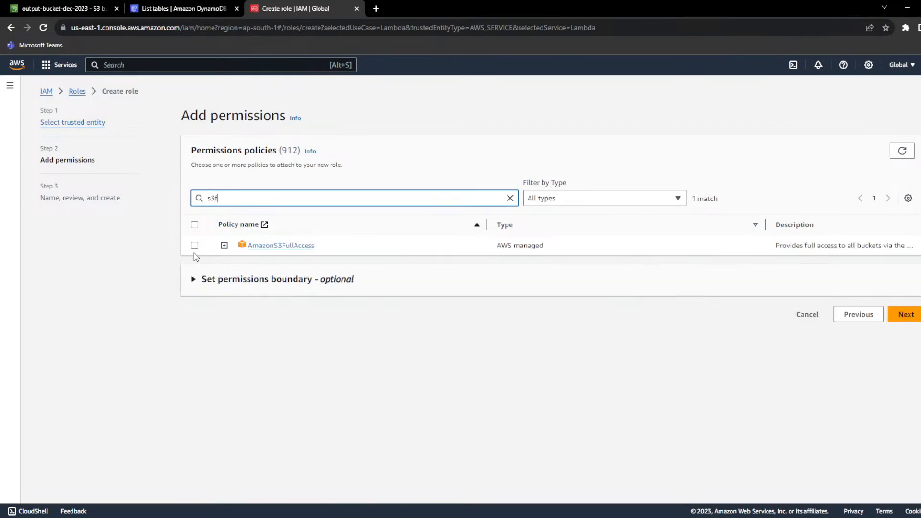
{"action": "left_click", "coordinate": [195, 246]}
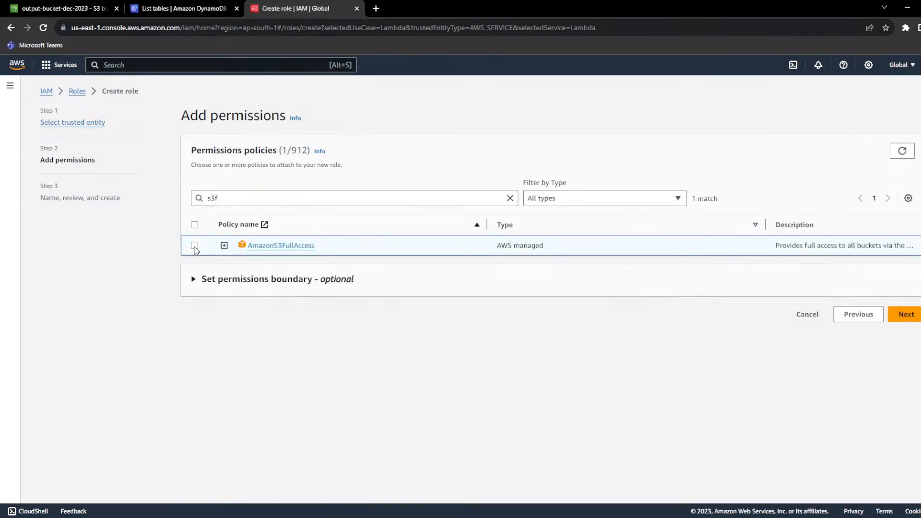
{"action": "left_click", "coordinate": [510, 198]}
{"action": "type", "text": "dyna"}
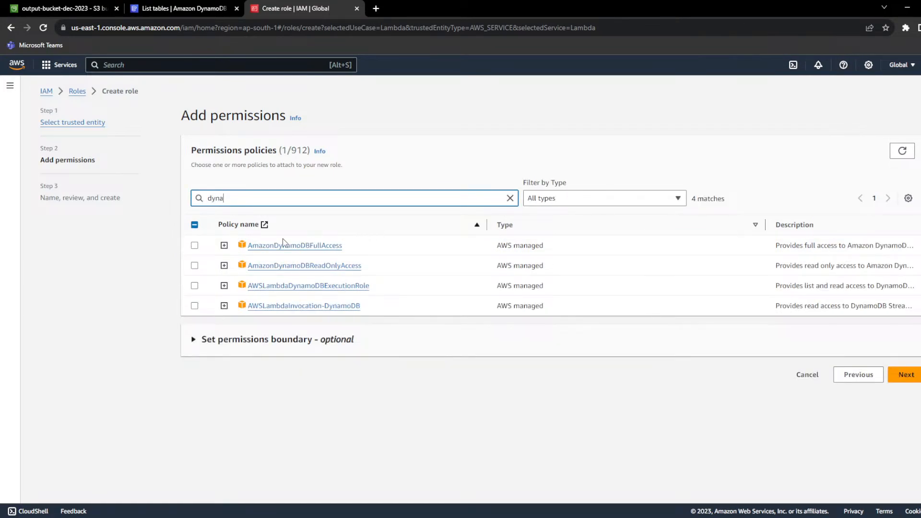
{"action": "left_click", "coordinate": [195, 246]}
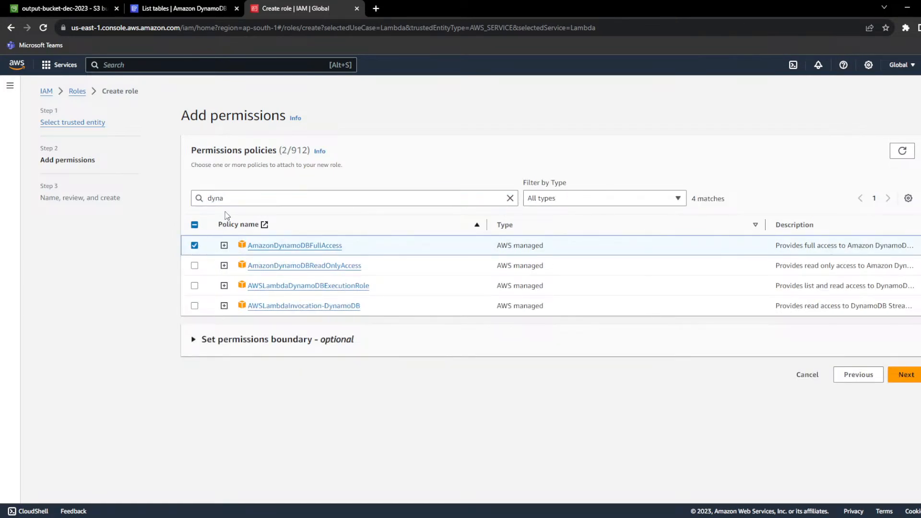
- Find and select the CloudWatchFullAccess policy for the role and proceed to the naming and review stage
{"action": "double_click", "coordinate": [235, 199]}
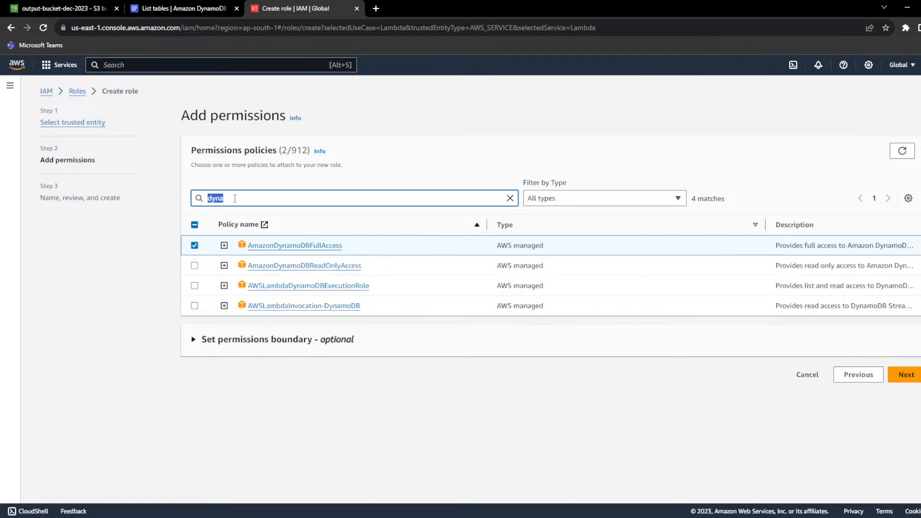
{"action": "type", "text": "clo"}
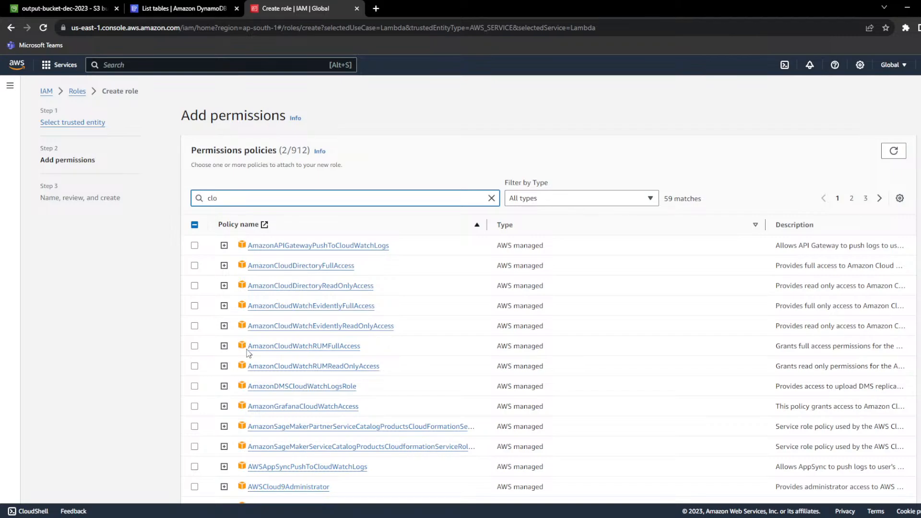
{"action": "type", "text": "udwatchf"}
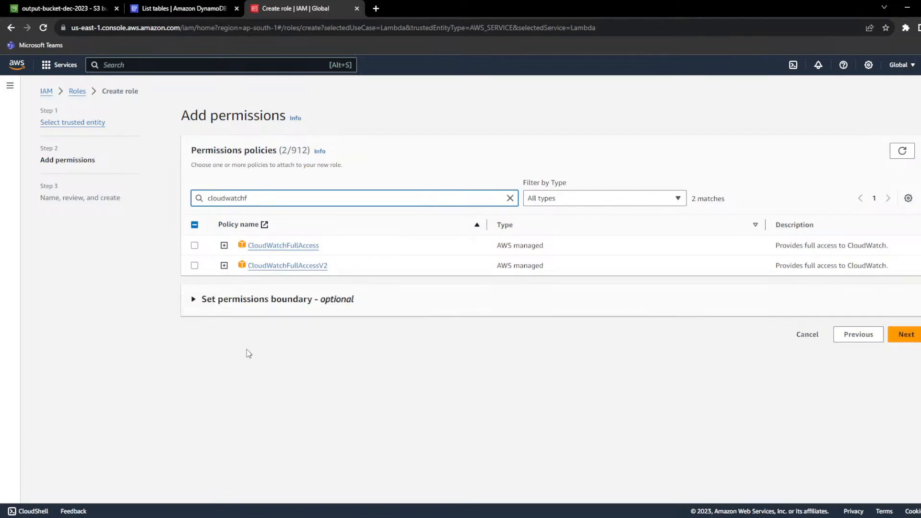
{"action": "left_click", "coordinate": [194, 246]}
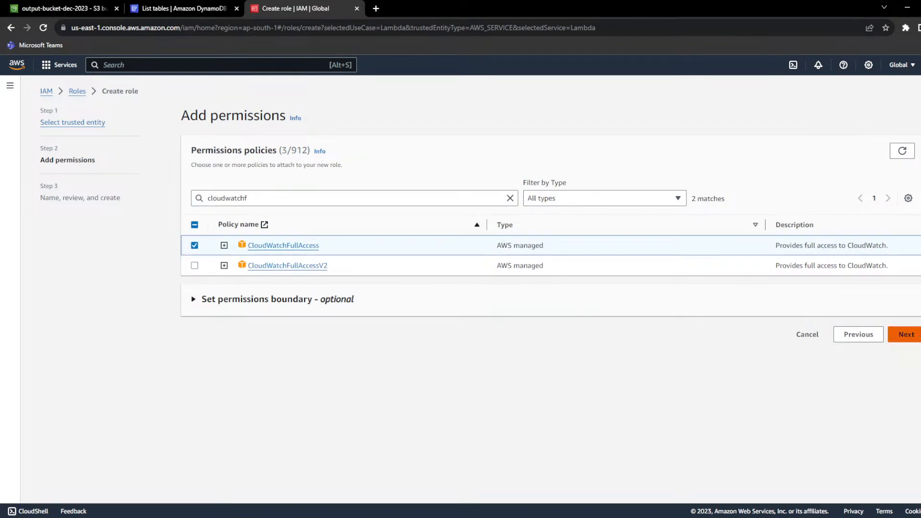
{"action": "left_click", "coordinate": [906, 334]}
- Name the role serverless_lambda_role, check its attached policies and create it
{"action": "left_click", "coordinate": [286, 204]}
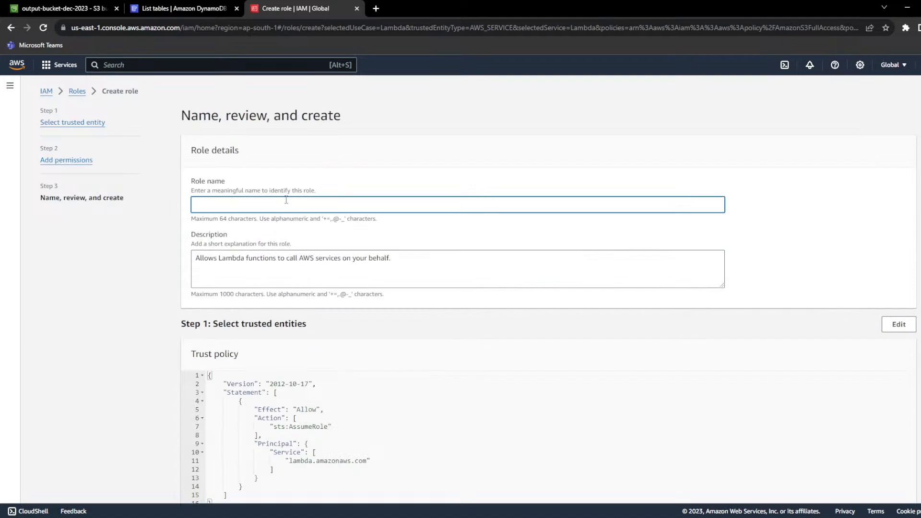
{"action": "type", "text": "serverless_lambda_role"}
{"action": "scroll", "coordinate": [286, 200], "scroll_direction": "down", "scroll_amount": 7}
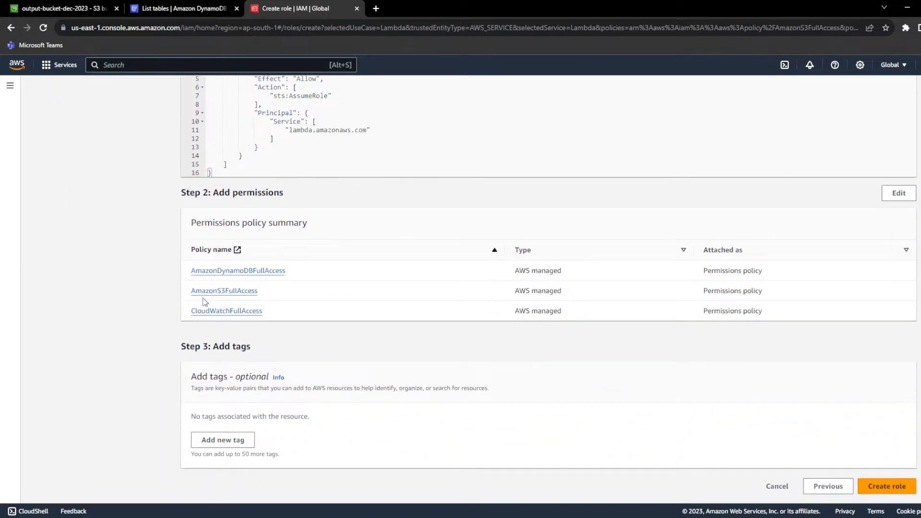
{"action": "left_click", "coordinate": [888, 489]}
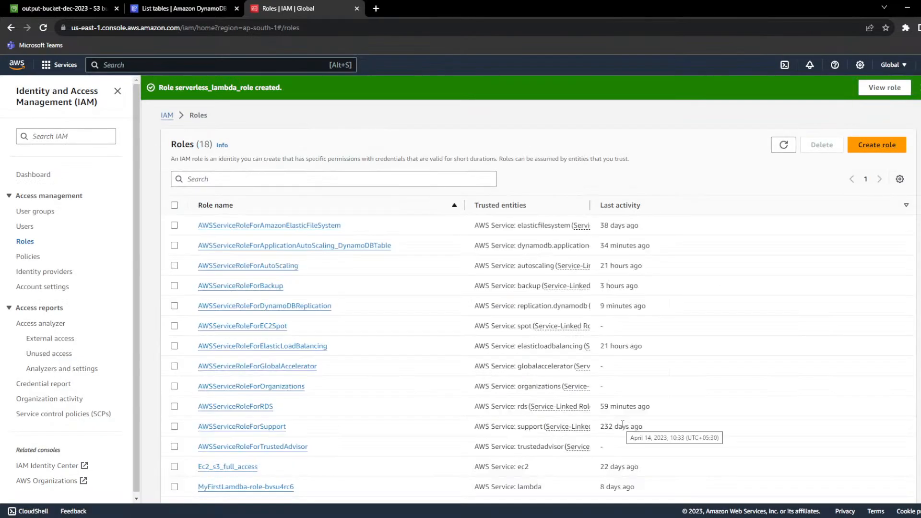
- Search the IAM roles for "server" to locate the newly created role
{"action": "left_click", "coordinate": [258, 178]}
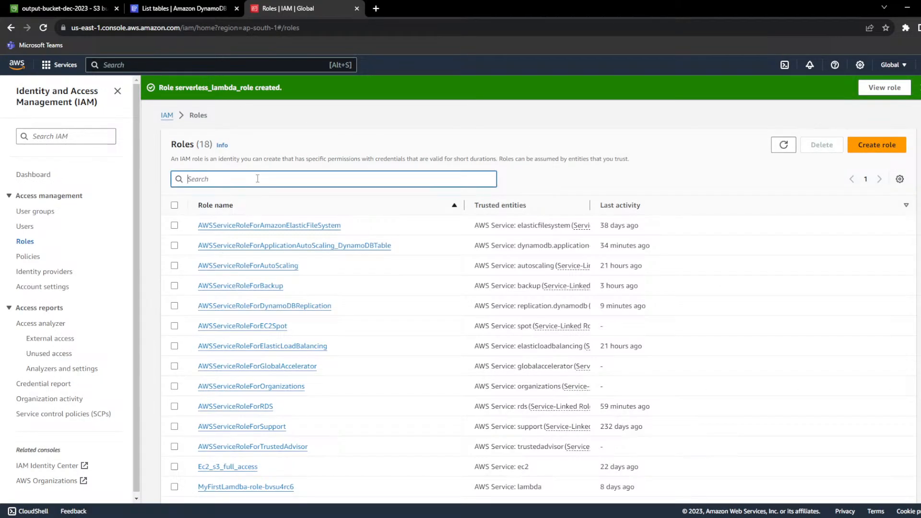
{"action": "type", "text": "ser"}
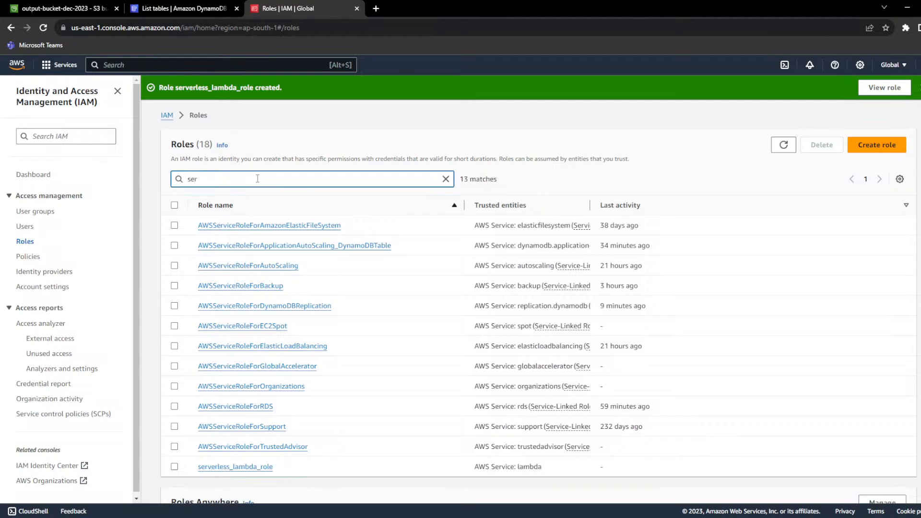
{"action": "type", "text": "ver"}
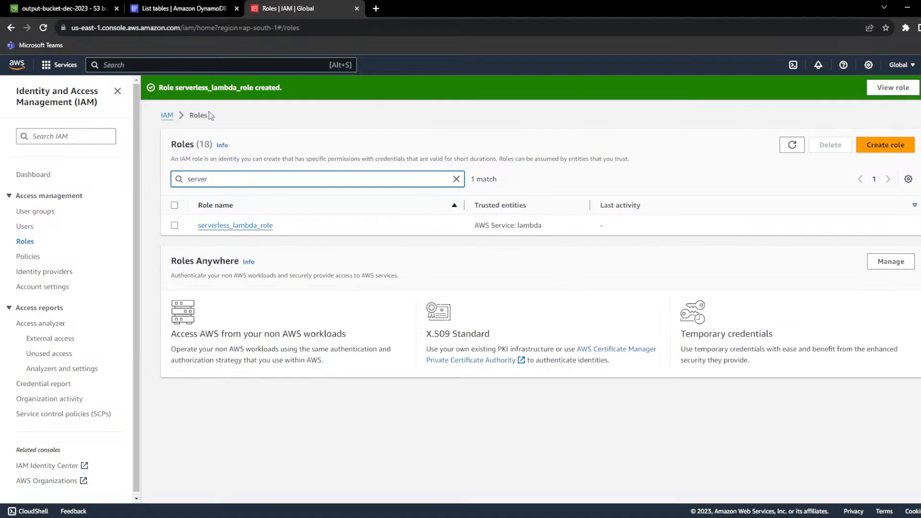
- Go to the Lambda service's function list and copy the name serverless-file-processing-lambda
{"action": "left_click", "coordinate": [161, 64]}
{"action": "type", "text": "lambda"}
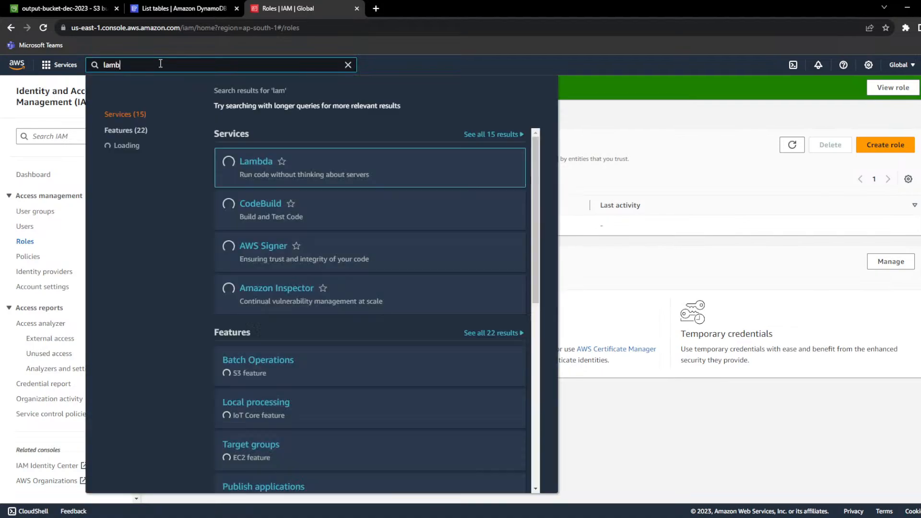
{"action": "left_click", "coordinate": [259, 158]}
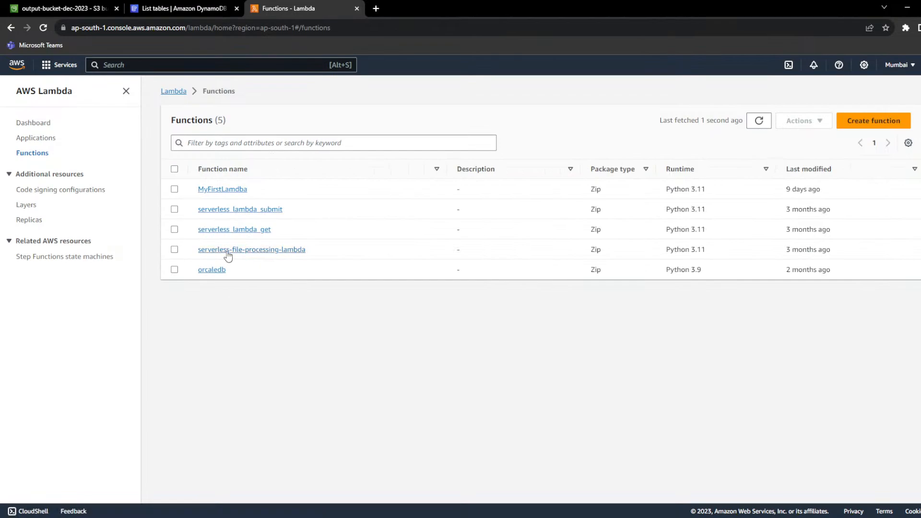
{"action": "left_click_drag", "start_coordinate": [309, 250], "coordinate": [199, 260]}
{"action": "key", "text": "ctrl+c"}
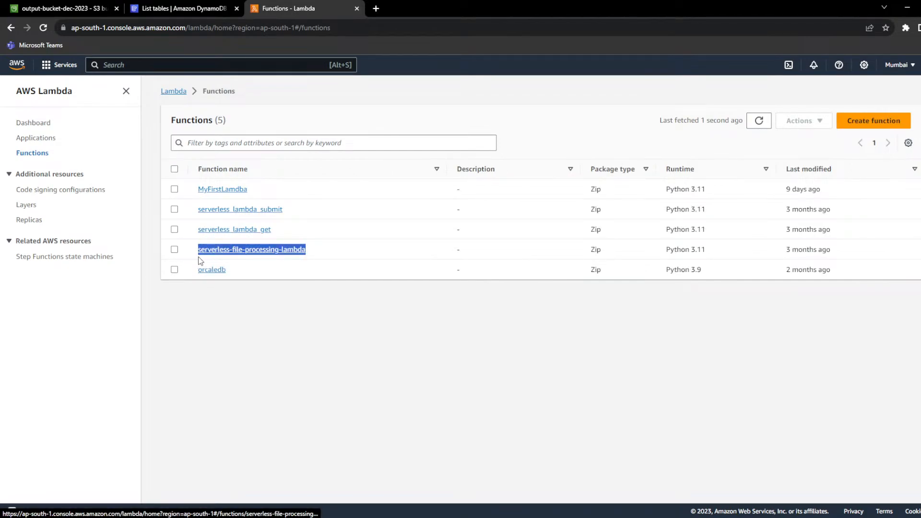
- Delete all existing Lambda functions, confirm the deletion and close the dialog
{"action": "left_click", "coordinate": [174, 170]}
{"action": "left_click", "coordinate": [802, 121]}
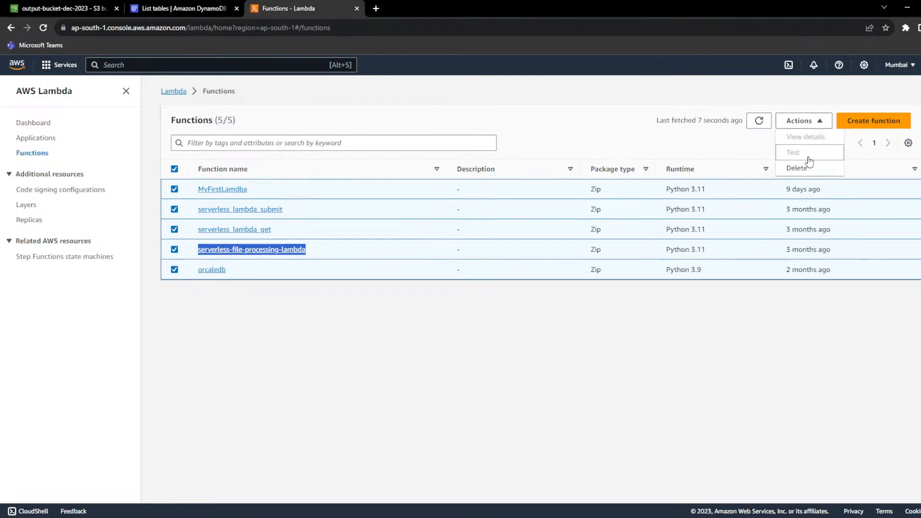
{"action": "left_click", "coordinate": [796, 167]}
{"action": "left_click", "coordinate": [461, 364]}
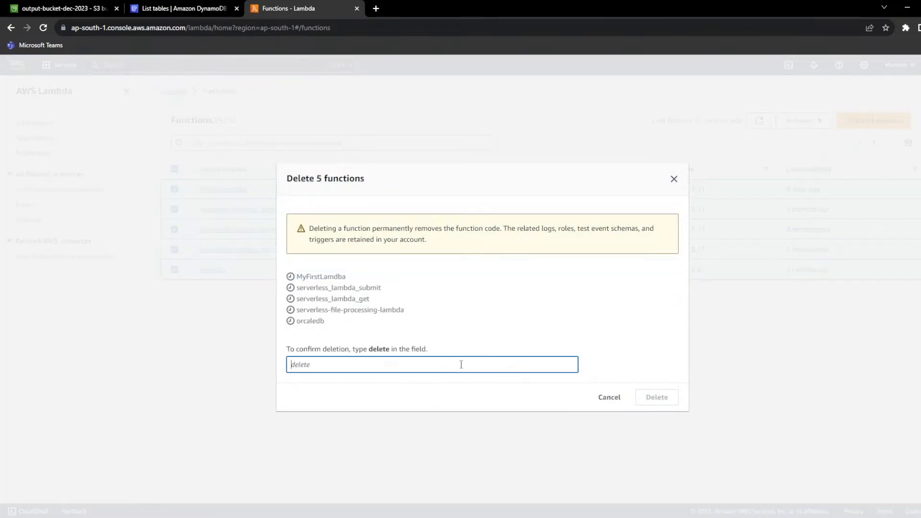
{"action": "type", "text": "delete"}
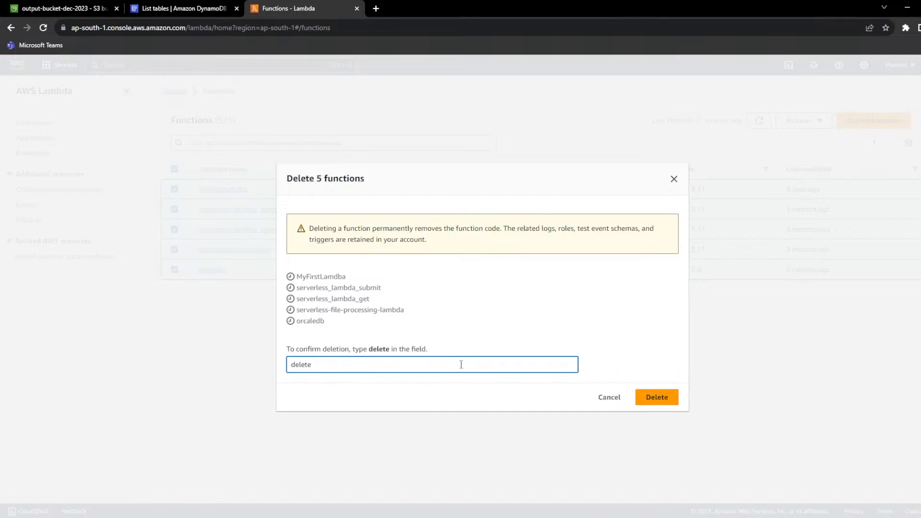
{"action": "key", "text": "Return"}
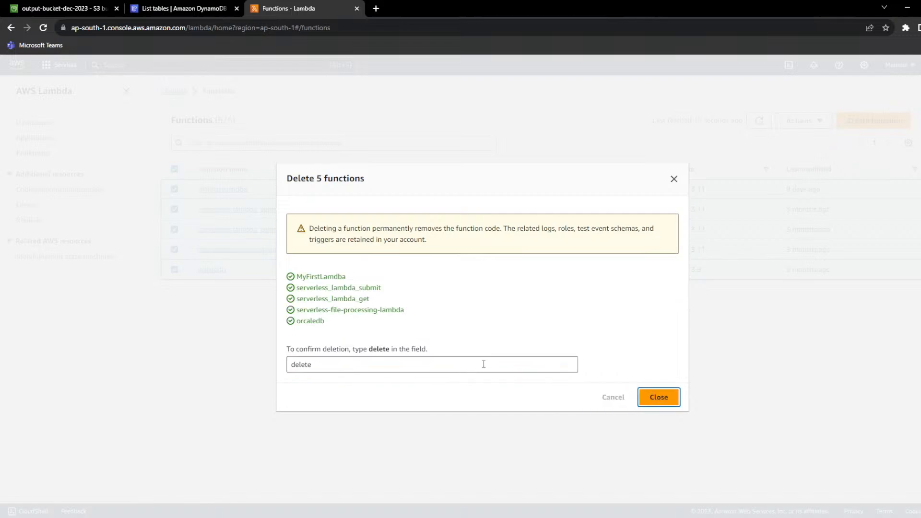
{"action": "left_click", "coordinate": [674, 179]}
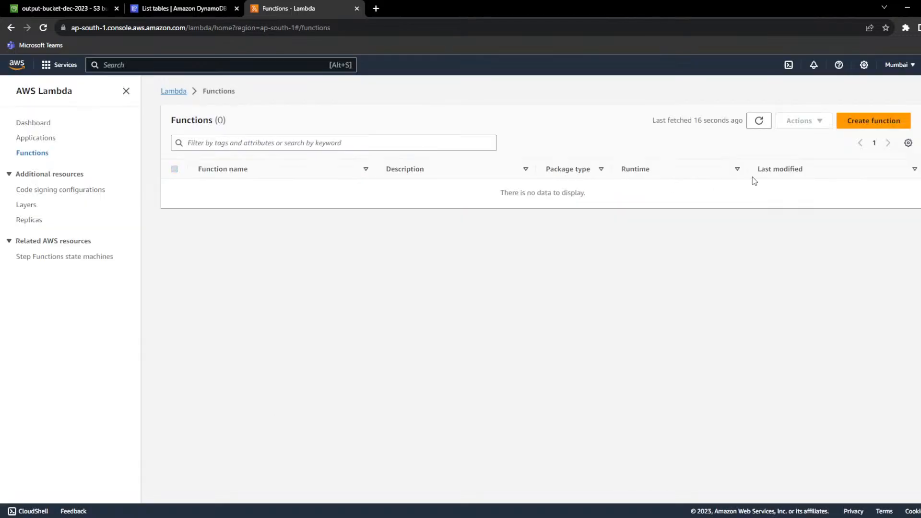
- Start a new Lambda function authored from scratch, named serverless-file-processing-lambda, with the Python 3.11 runtime
{"action": "left_click", "coordinate": [895, 125]}
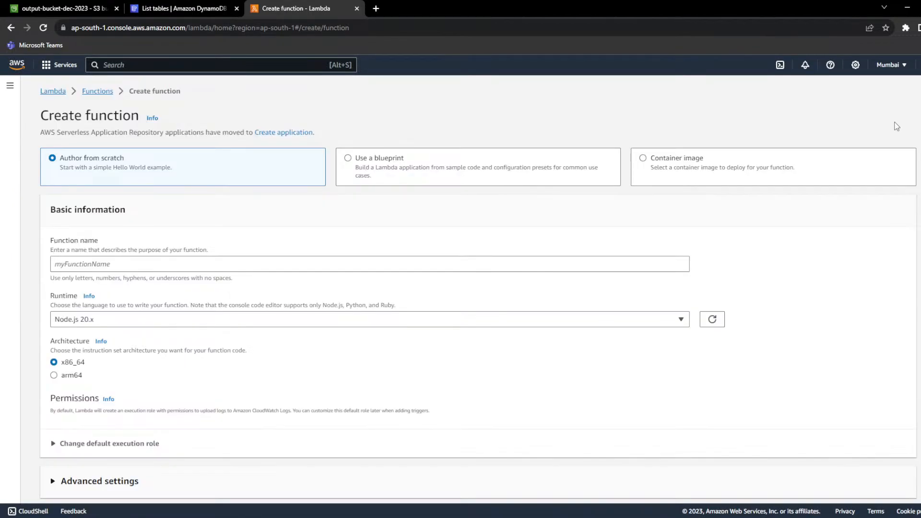
{"action": "left_click", "coordinate": [238, 267]}
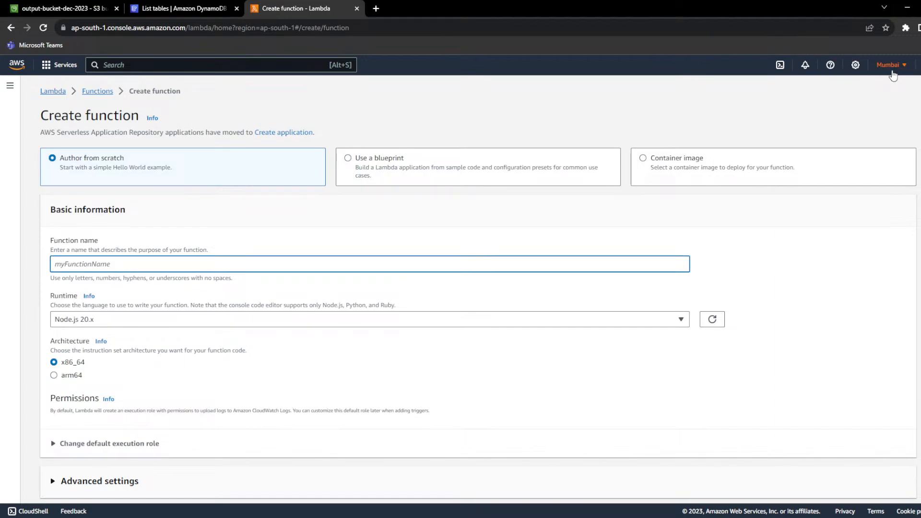
{"action": "left_click", "coordinate": [893, 73]}
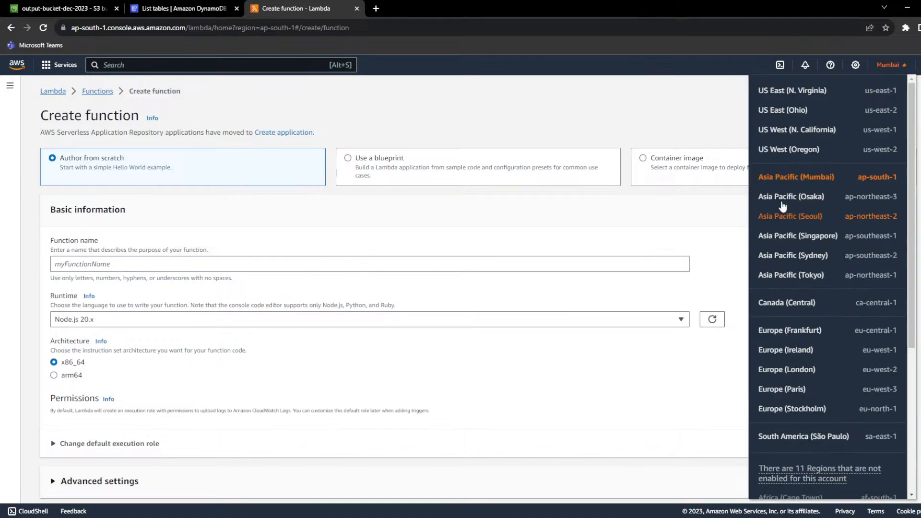
{"action": "left_click", "coordinate": [638, 264]}
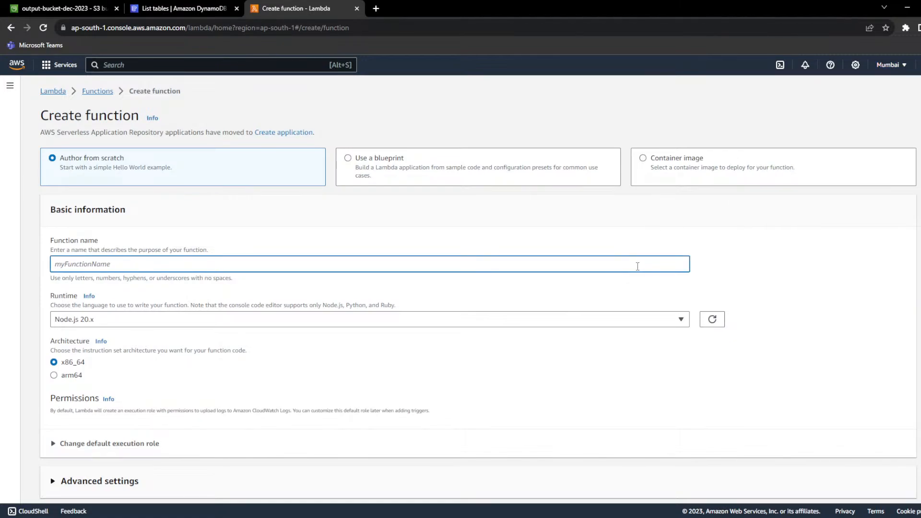
{"action": "key", "text": "ctrl+v"}
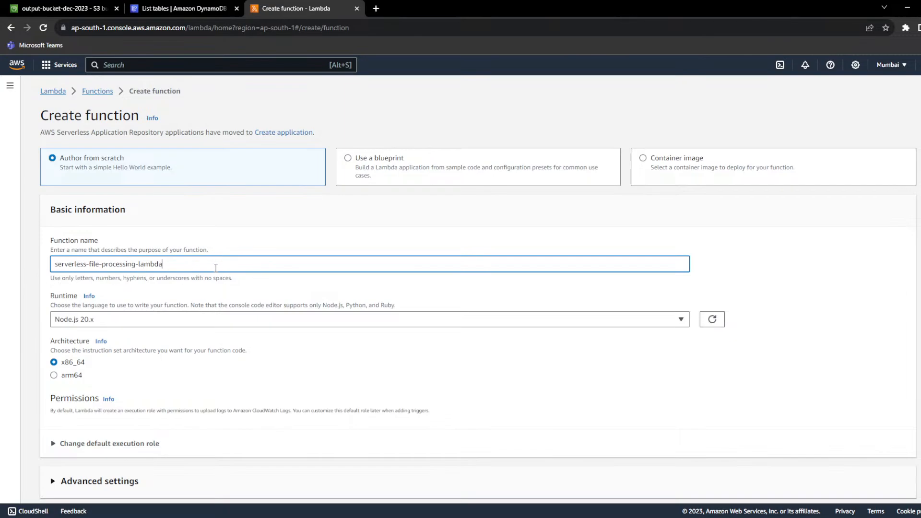
{"action": "left_click", "coordinate": [217, 324]}
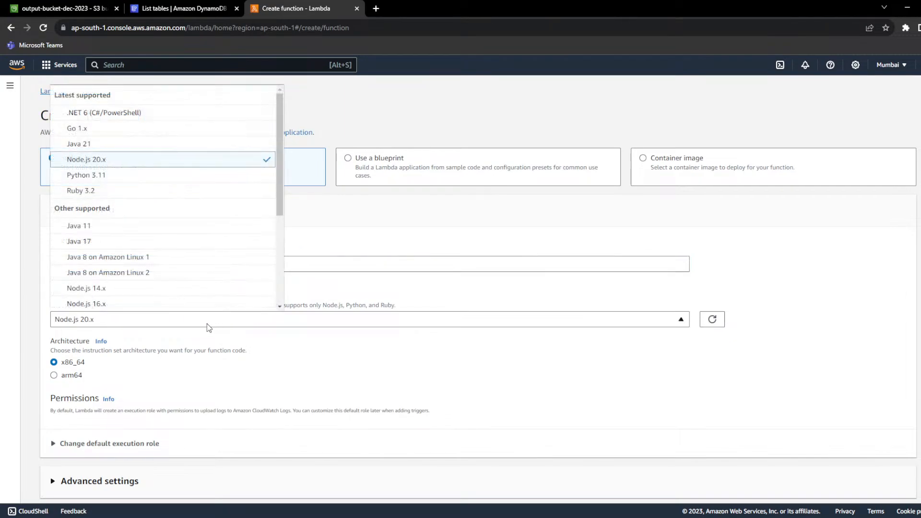
{"action": "left_click", "coordinate": [128, 178]}
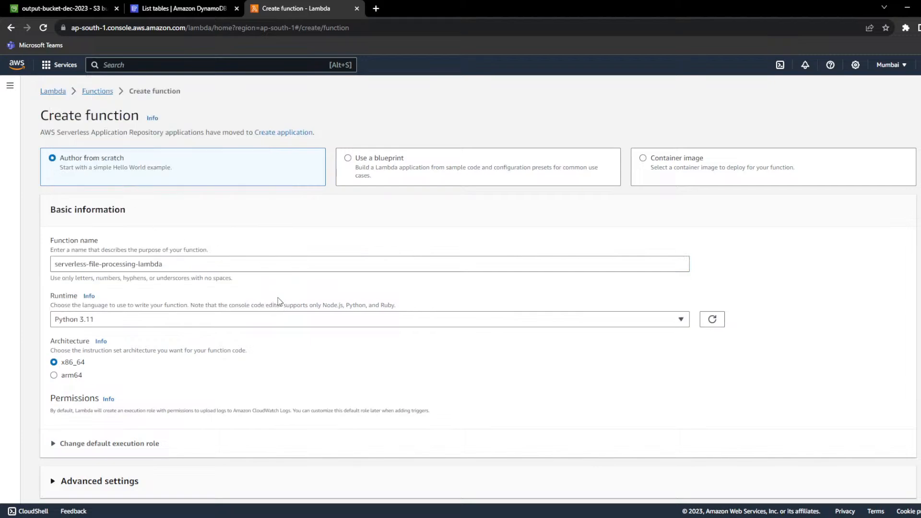
- Change the function's execution role to the existing role serverless_lambda_role
{"action": "scroll", "coordinate": [254, 348], "scroll_direction": "down", "scroll_amount": 1}
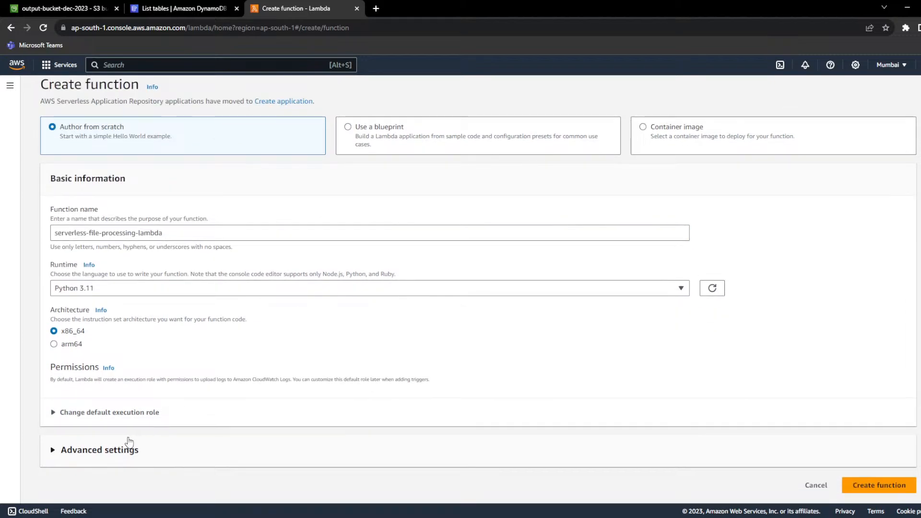
{"action": "left_click", "coordinate": [124, 453]}
{"action": "left_click", "coordinate": [123, 451]}
{"action": "left_click", "coordinate": [100, 414]}
{"action": "scroll", "coordinate": [177, 416], "scroll_direction": "down", "scroll_amount": 3}
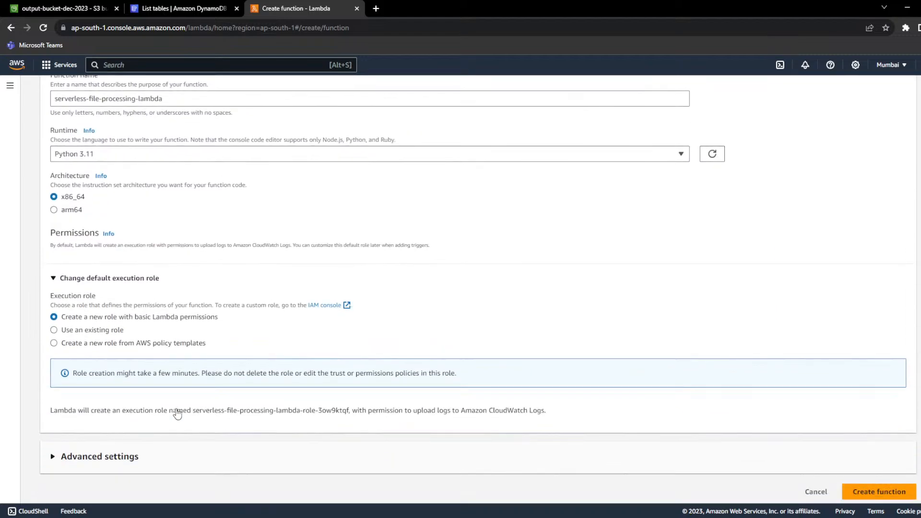
{"action": "left_click", "coordinate": [103, 331]}
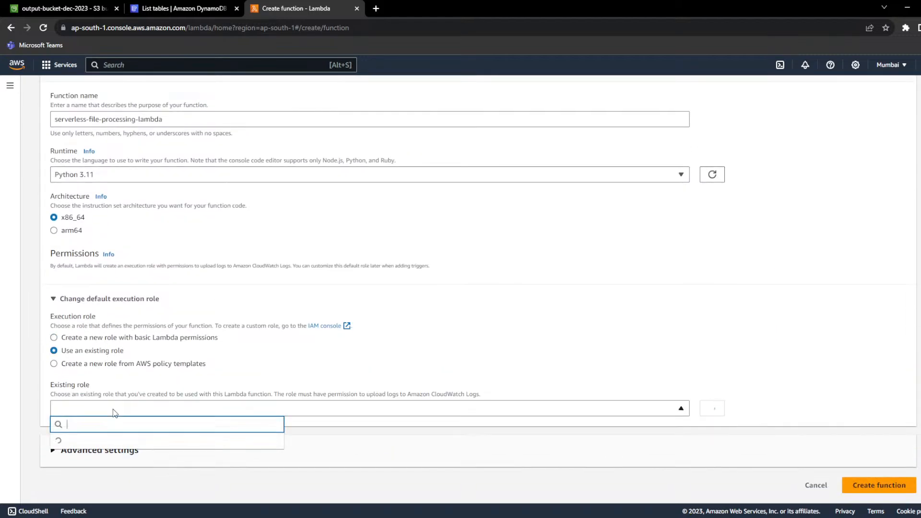
{"action": "left_click", "coordinate": [114, 411]}
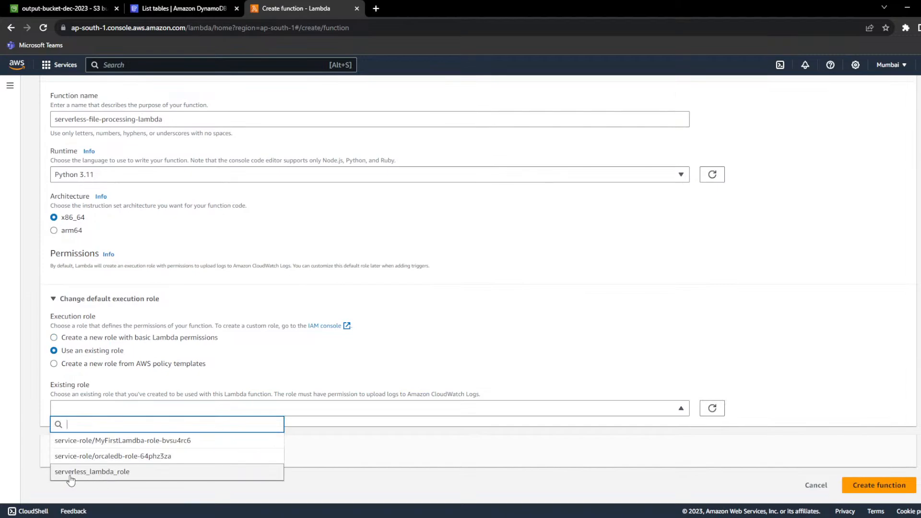
{"action": "left_click", "coordinate": [112, 474]}
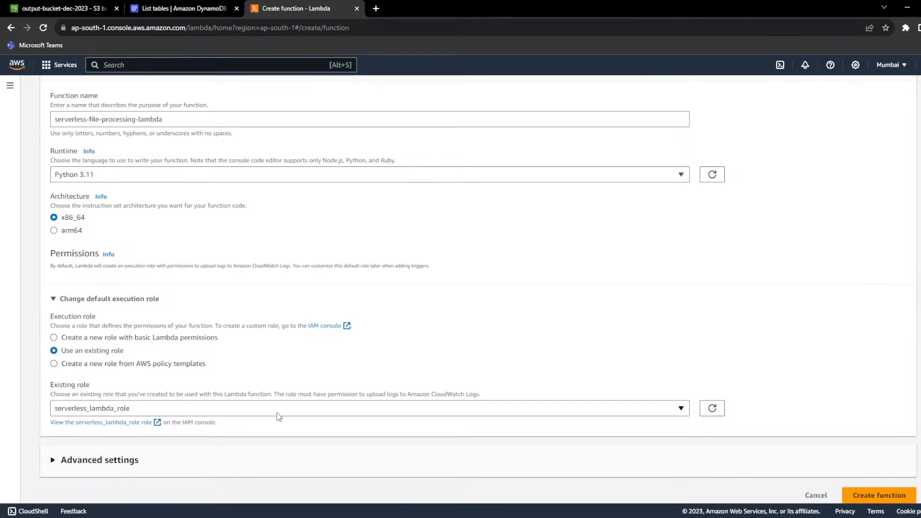
- Check the advanced settings, leave all options disabled and create the function
{"action": "left_click", "coordinate": [143, 462]}
{"action": "scroll", "coordinate": [280, 376], "scroll_direction": "down", "scroll_amount": 3}
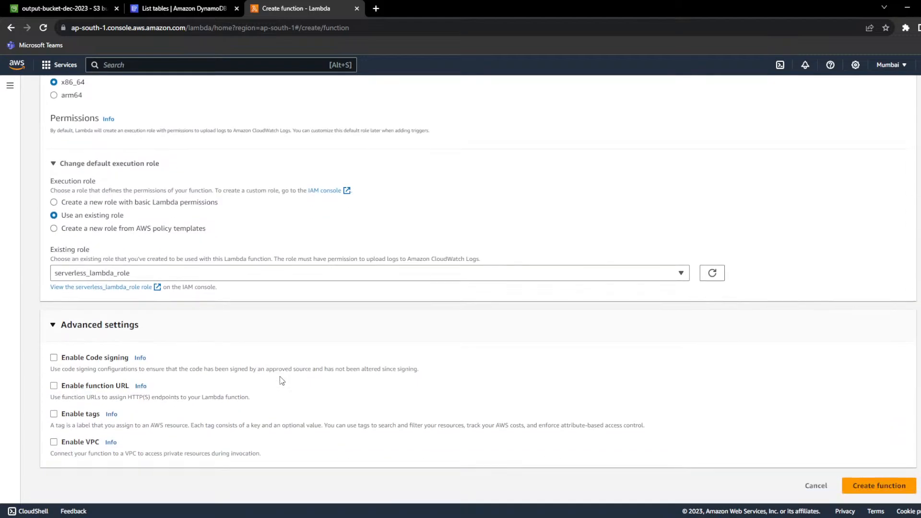
{"action": "left_click", "coordinate": [879, 489]}
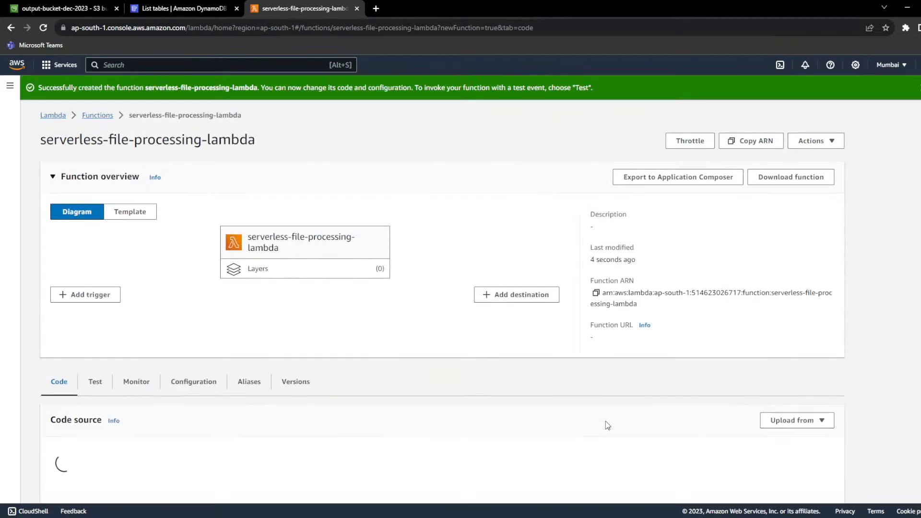
- Switch to Notepad++ and copy the entire contents of the lambda_function.py script
{"action": "scroll", "coordinate": [381, 317], "scroll_direction": "down", "scroll_amount": 2}
{"action": "scroll", "coordinate": [381, 317], "scroll_direction": "down", "scroll_amount": 1}
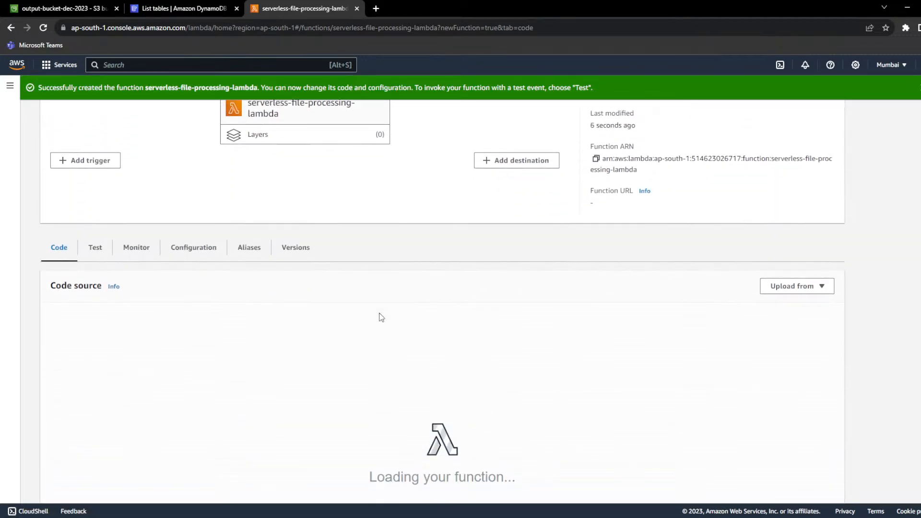
{"action": "scroll", "coordinate": [296, 446], "scroll_direction": "down", "scroll_amount": 2}
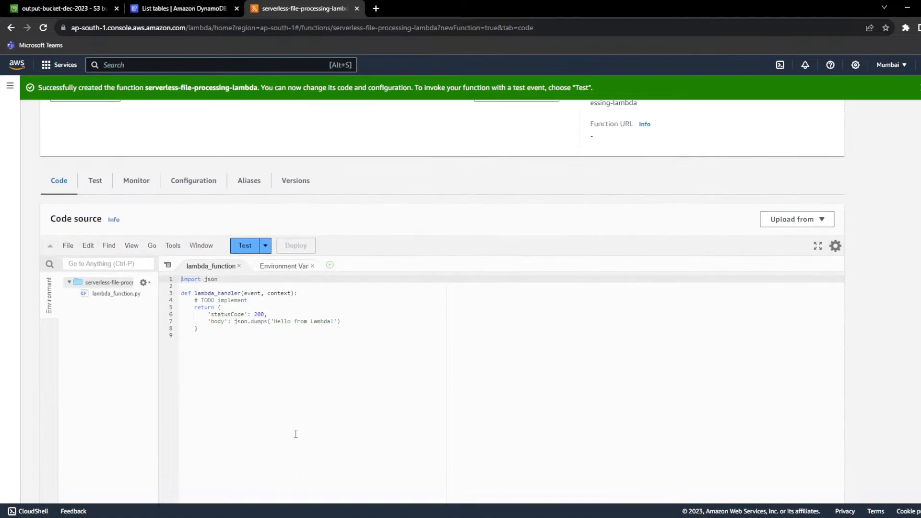
{"action": "key", "text": "ctrl+a"}
{"action": "left_click", "coordinate": [442, 430]}
{"action": "key", "text": "alt+Tab"}
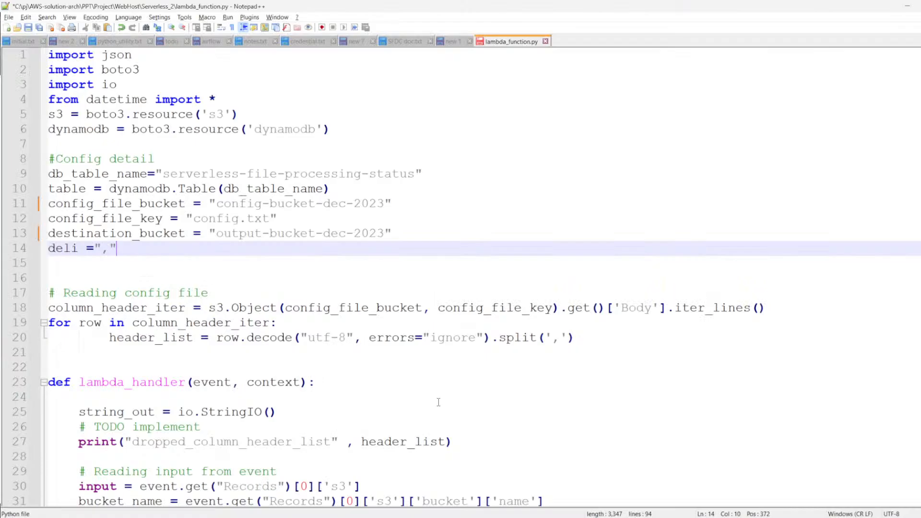
{"action": "key", "text": "ctrl+a"}
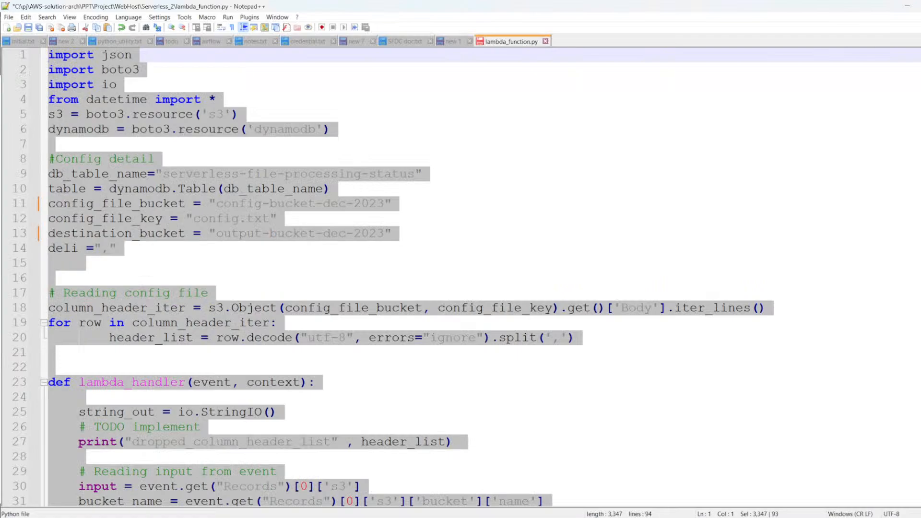
{"action": "scroll", "coordinate": [364, 252], "scroll_direction": "down", "scroll_amount": 20}
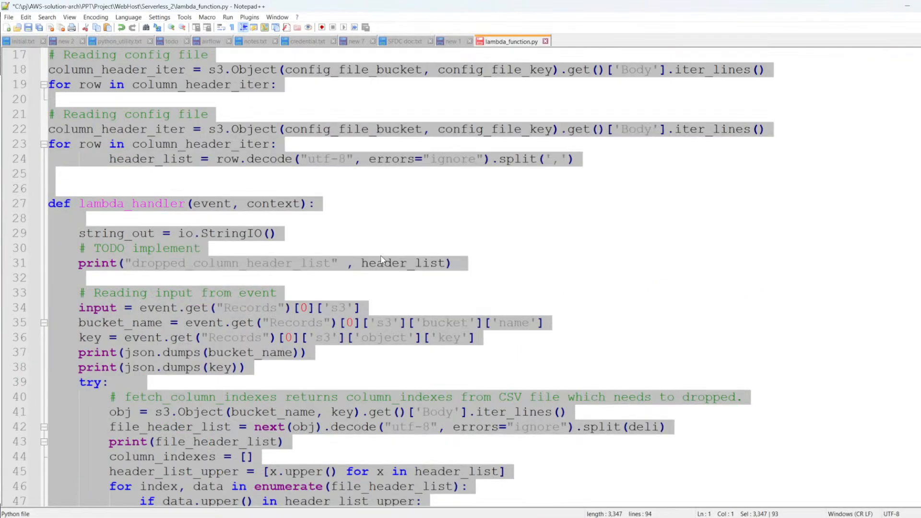
- Switch back to the browser, replace the default code in lambda_function.py with the copied script and expand the code editor to full screen
{"action": "key", "text": "alt+Tab"}
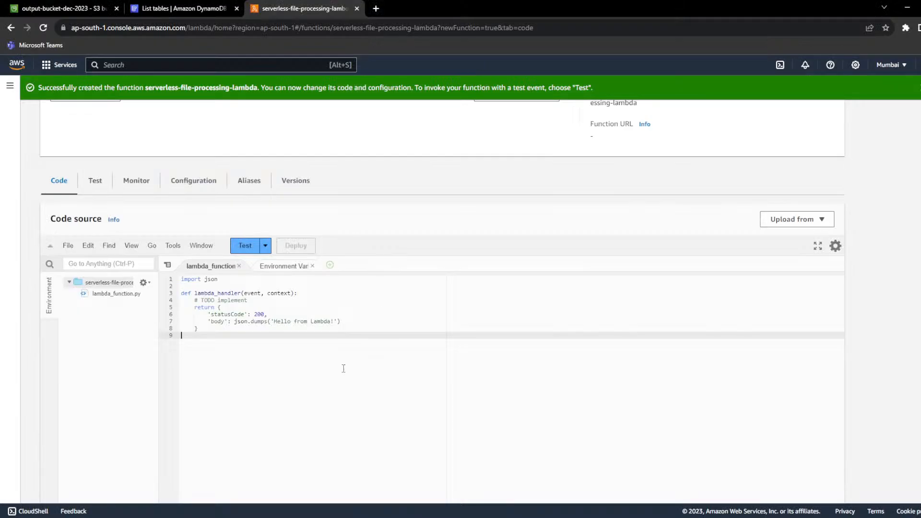
{"action": "key", "text": "ctrl+a"}
{"action": "key", "text": "BackSpace"}
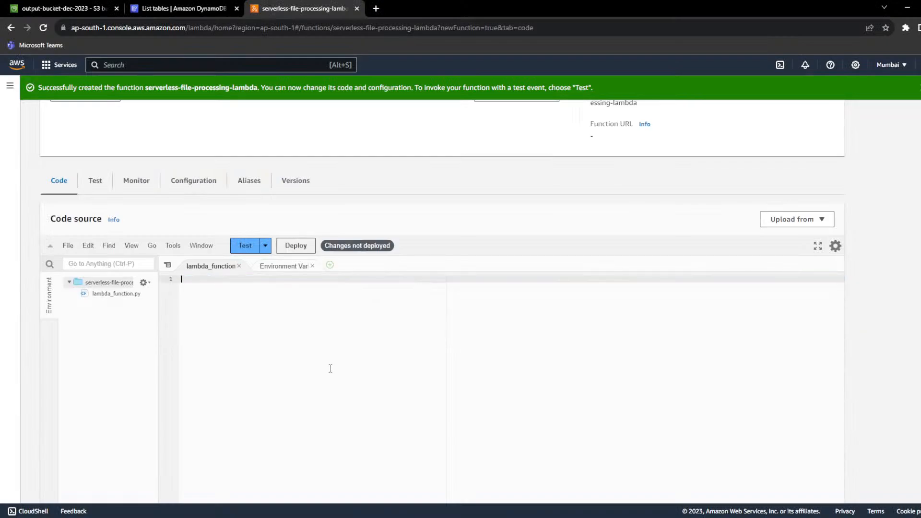
{"action": "key", "text": "ctrl+v"}
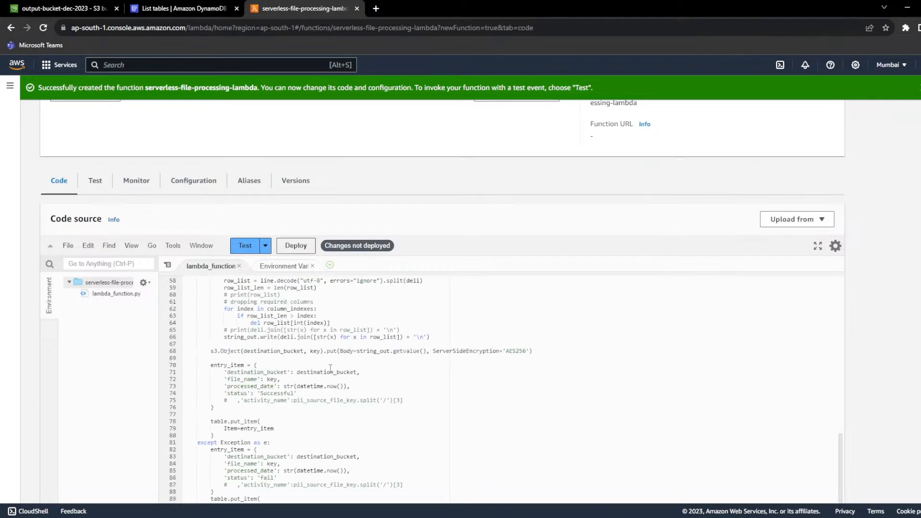
{"action": "scroll", "coordinate": [330, 369], "scroll_direction": "up", "scroll_amount": 10}
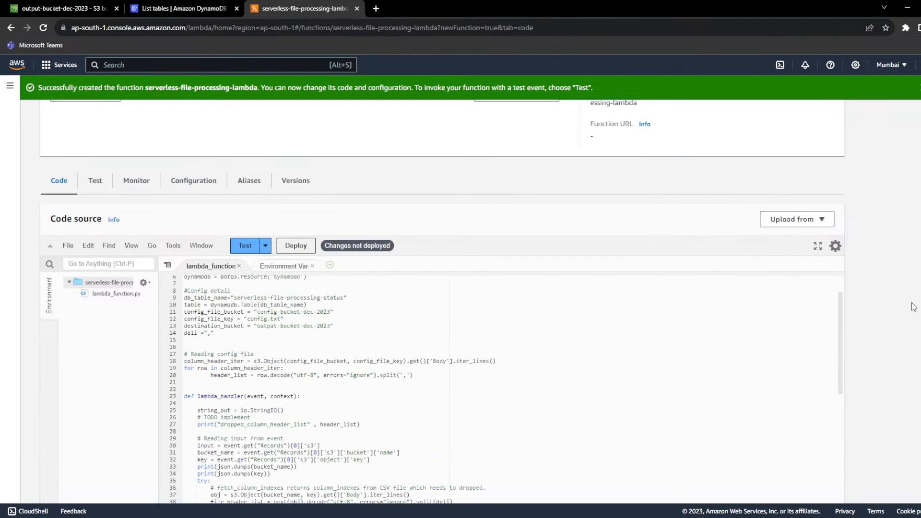
{"action": "scroll", "coordinate": [913, 307], "scroll_direction": "down", "scroll_amount": 3}
{"action": "left_click", "coordinate": [816, 178]}
{"action": "scroll", "coordinate": [258, 296], "scroll_direction": "up", "scroll_amount": 2}
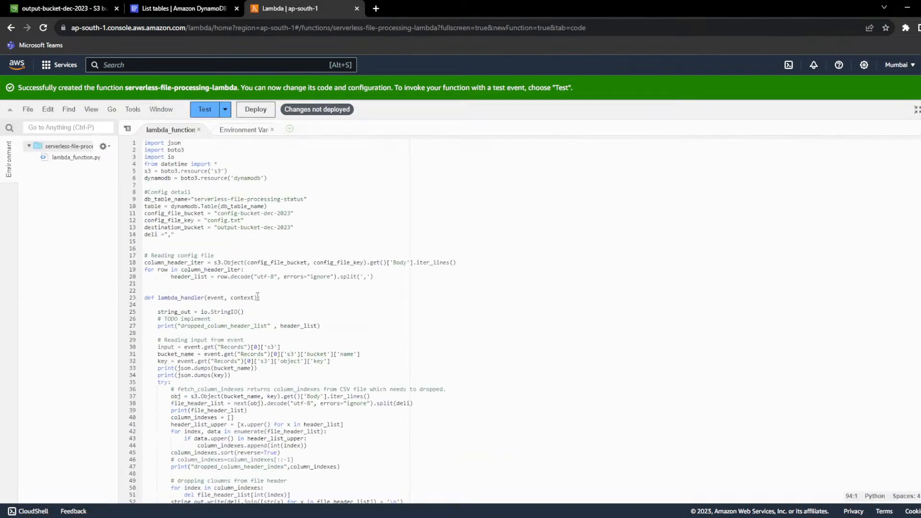
- Review the script, checking its config table name against the DynamoDB tables and its config and destination bucket names
{"action": "scroll", "coordinate": [257, 296], "scroll_direction": "down", "scroll_amount": 10}
{"action": "scroll", "coordinate": [257, 296], "scroll_direction": "up", "scroll_amount": 10}
{"action": "left_click_drag", "start_coordinate": [195, 201], "coordinate": [318, 199]}
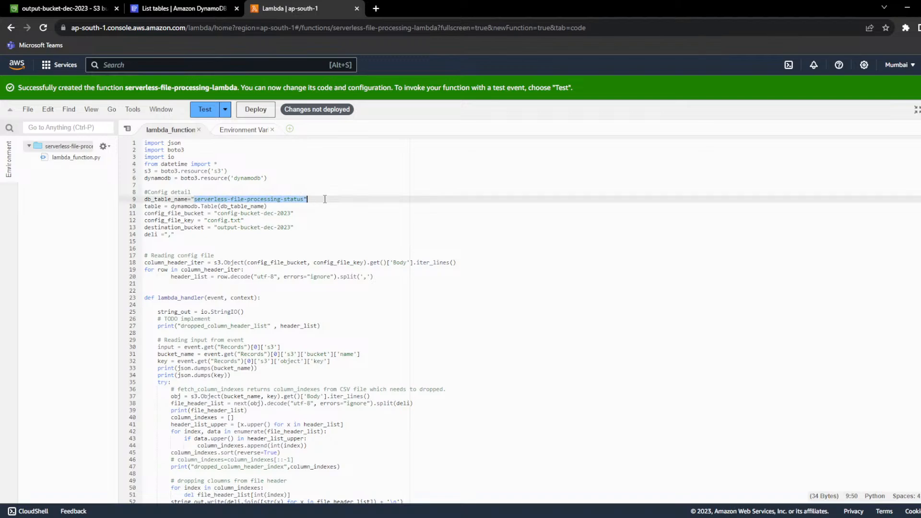
{"action": "left_click", "coordinate": [178, 8]}
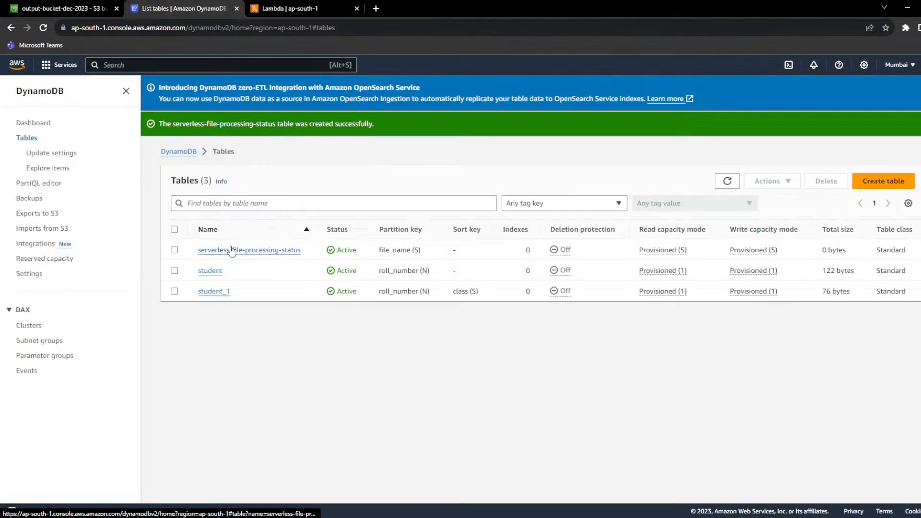
{"action": "left_click", "coordinate": [283, 8]}
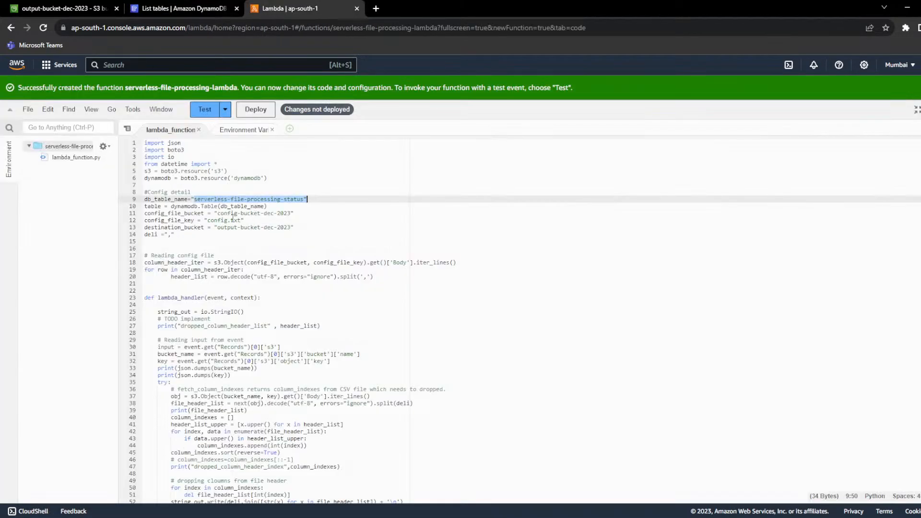
{"action": "double_click", "coordinate": [233, 213]}
{"action": "double_click", "coordinate": [227, 228]}
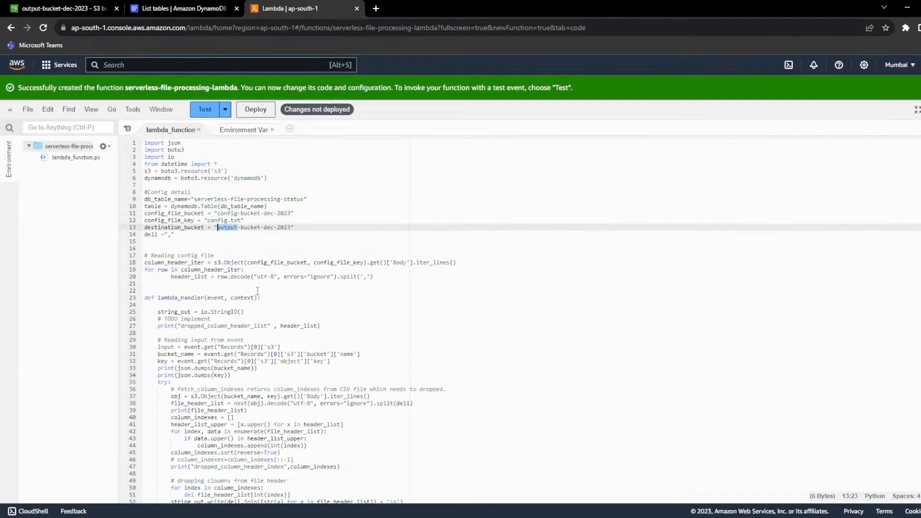
{"action": "scroll", "coordinate": [260, 293], "scroll_direction": "down", "scroll_amount": 7}
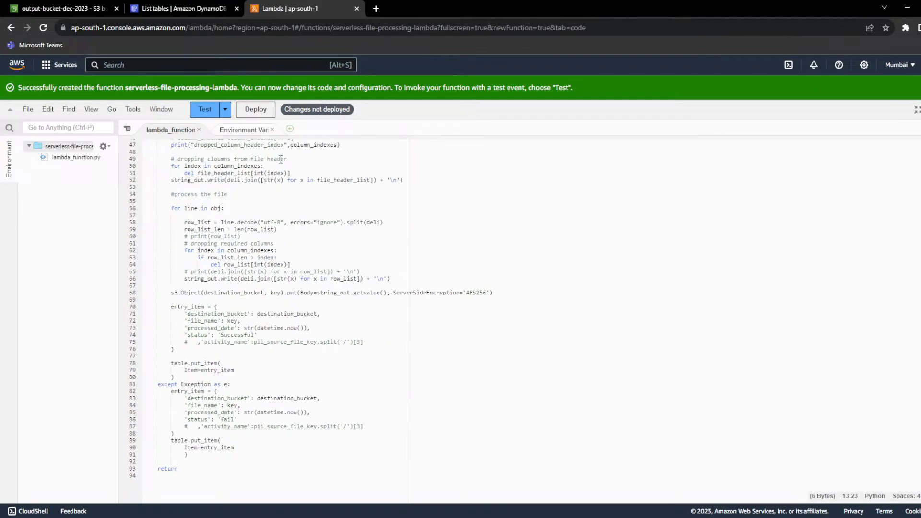
- Try to deploy the pasted code to the function, and retry the deployment
{"action": "left_click", "coordinate": [259, 110]}
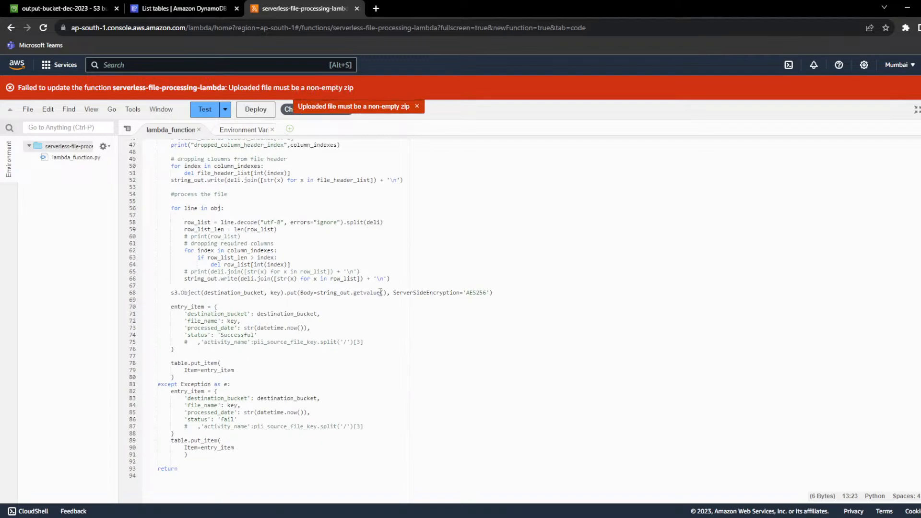
{"action": "scroll", "coordinate": [380, 292], "scroll_direction": "up", "scroll_amount": 4}
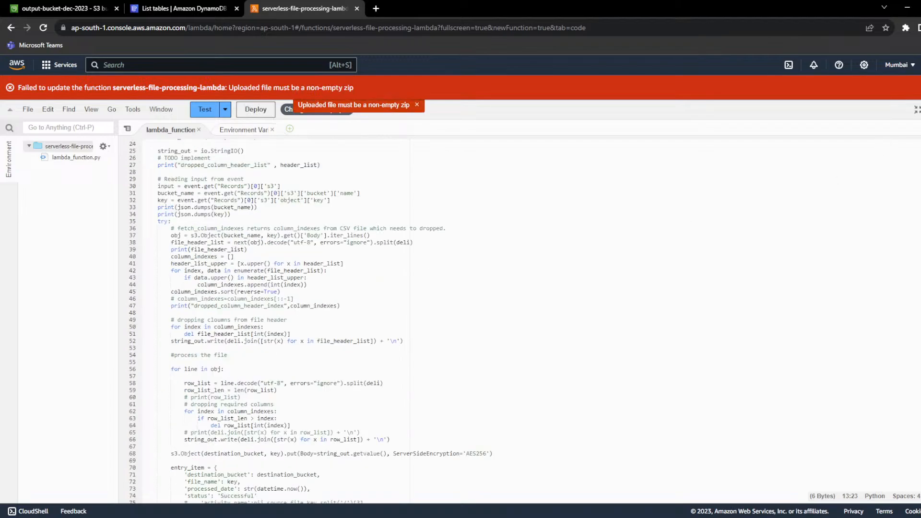
{"action": "scroll", "coordinate": [429, 264], "scroll_direction": "up", "scroll_amount": 3}
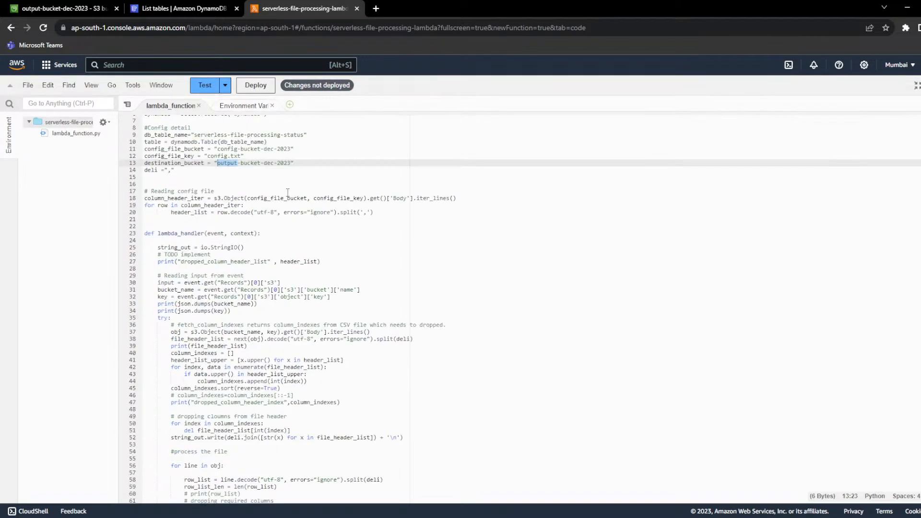
{"action": "left_click", "coordinate": [255, 85]}
- Reload the function page, paste the script into the empty lambda_function.py, deploy it and exit the full-screen editor
{"action": "key", "text": "F5"}
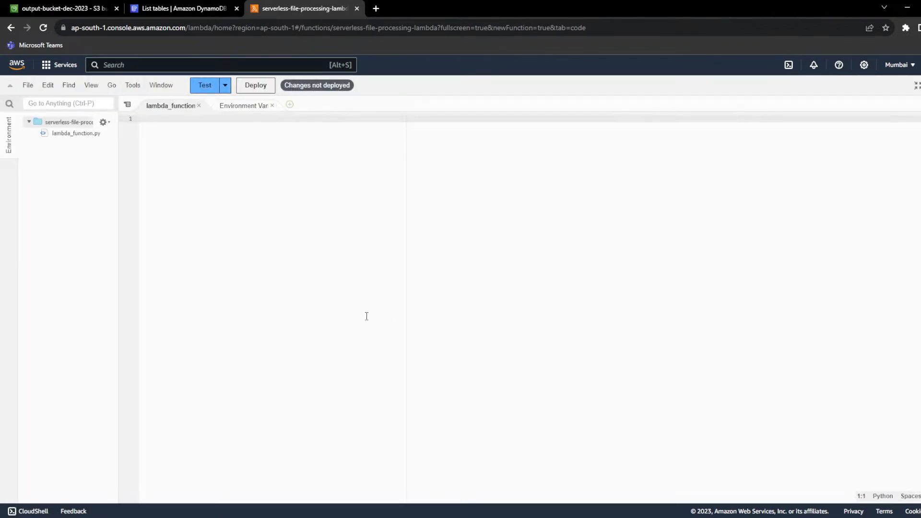
{"action": "key", "text": "ctrl+v"}
{"action": "left_click", "coordinate": [256, 86]}
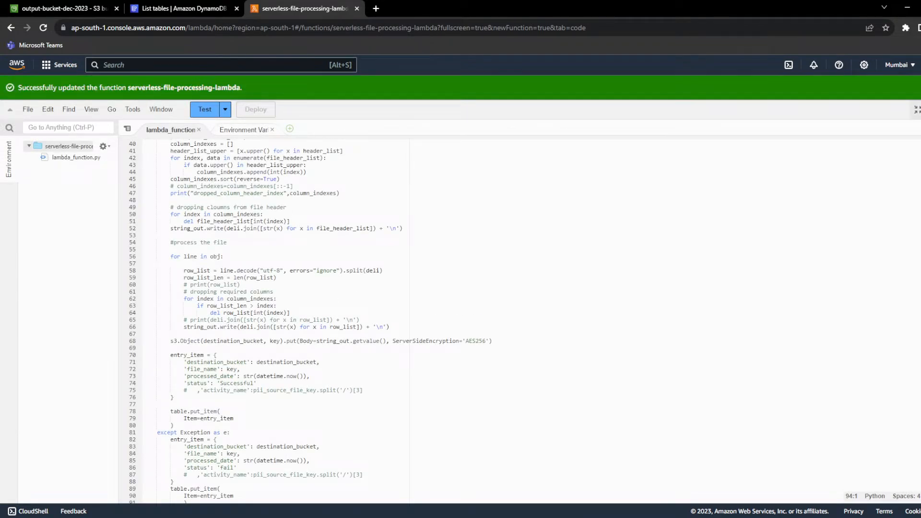
{"action": "left_click", "coordinate": [917, 110]}
- Review the deployed code and the function overview of serverless-file-processing-lambda
{"action": "scroll", "coordinate": [323, 375], "scroll_direction": "down", "scroll_amount": 3}
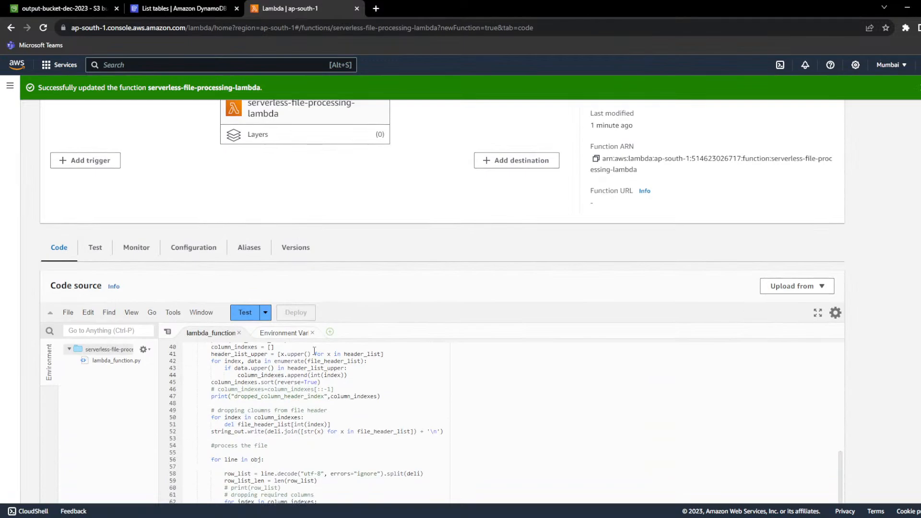
{"action": "scroll", "coordinate": [315, 352], "scroll_direction": "down", "scroll_amount": 2}
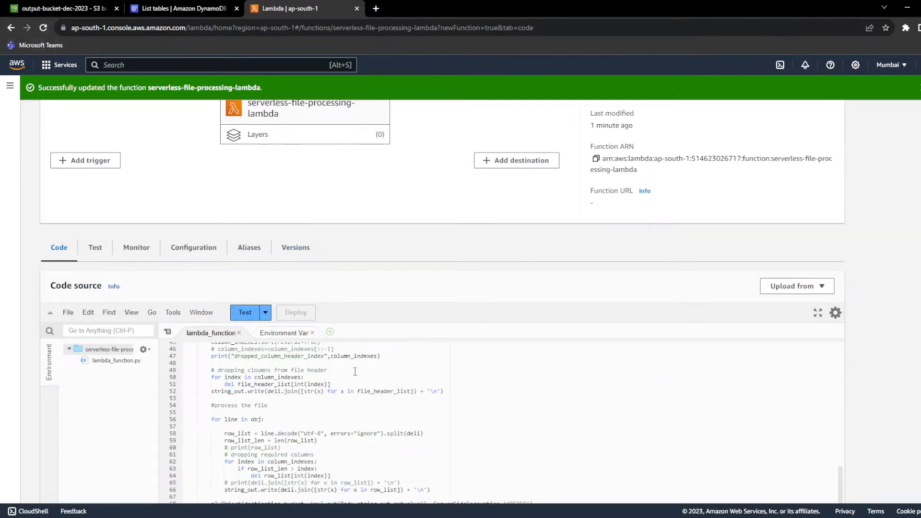
{"action": "scroll", "coordinate": [355, 372], "scroll_direction": "up", "scroll_amount": 15}
{"action": "scroll", "coordinate": [541, 395], "scroll_direction": "up", "scroll_amount": 3}
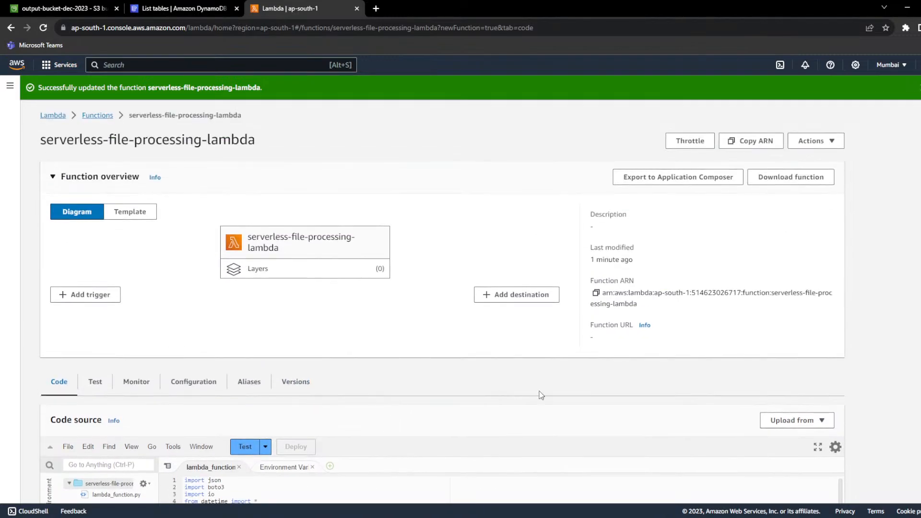
{"action": "scroll", "coordinate": [541, 394], "scroll_direction": "down", "scroll_amount": 6}
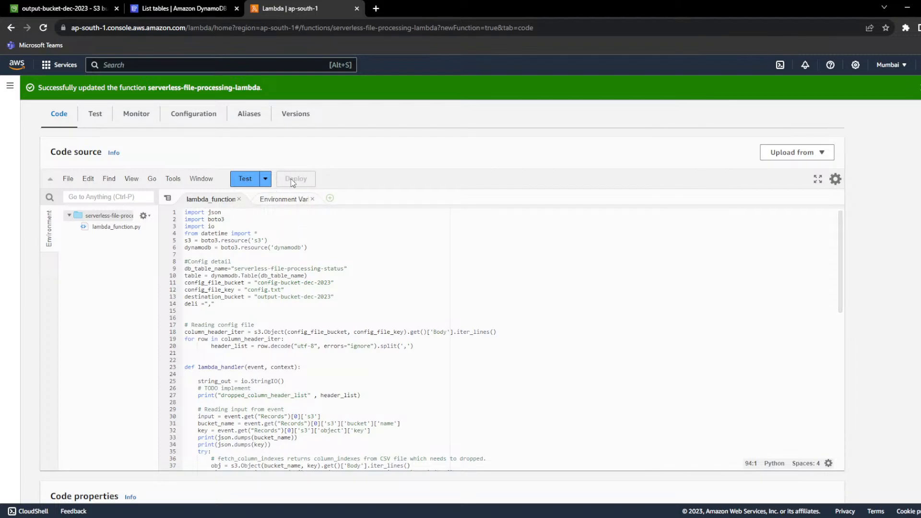
{"action": "scroll", "coordinate": [83, 347], "scroll_direction": "up", "scroll_amount": 4}
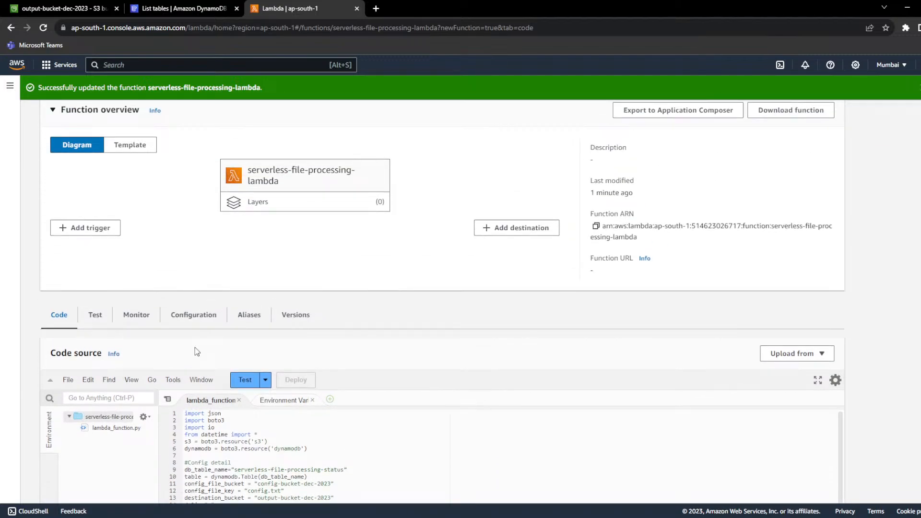
{"action": "key", "text": "alt+Tab"}
{"action": "key", "text": "alt+Tab"}
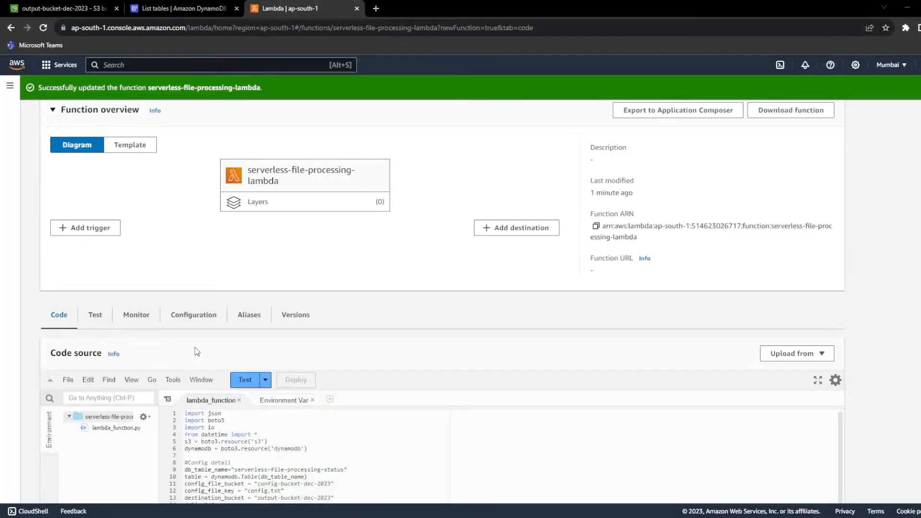
{"action": "key", "text": "alt+Tab"}
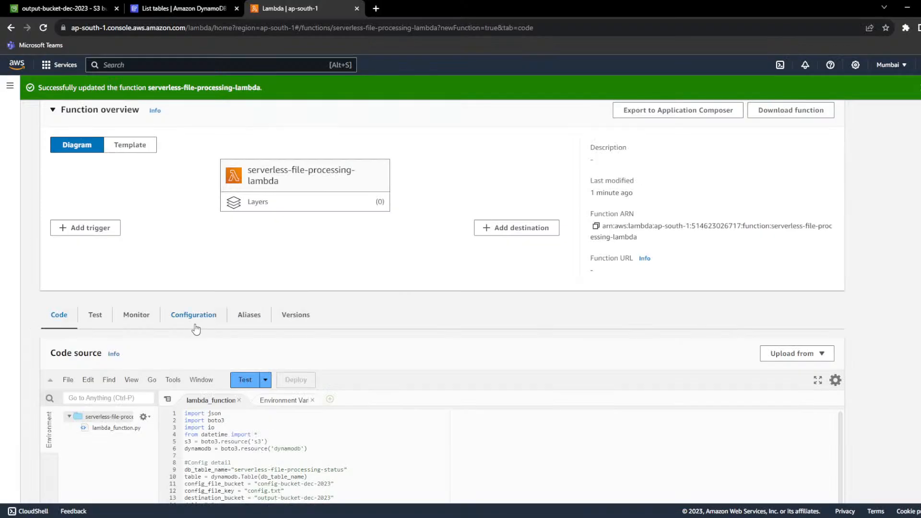
{"action": "scroll", "coordinate": [192, 330], "scroll_direction": "up", "scroll_amount": 2}
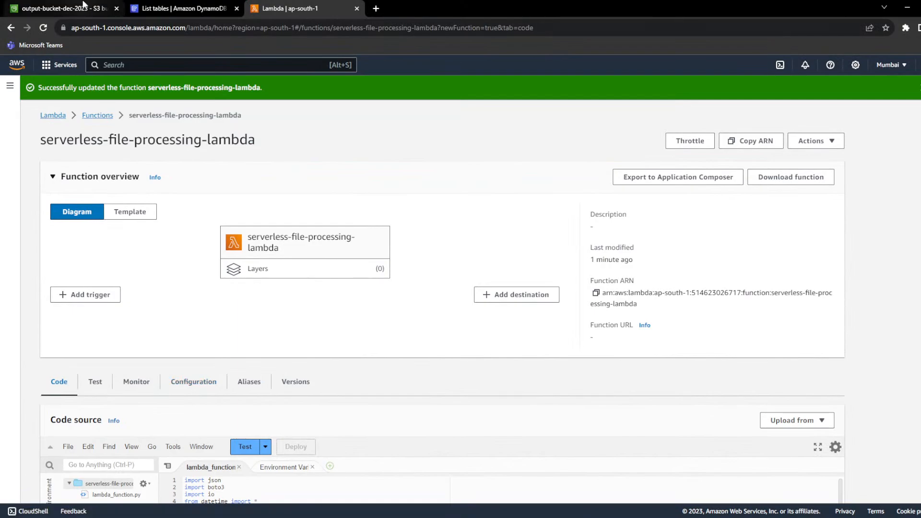
- Open the input-bucket-dec-2023 bucket from the S3 bucket list
{"action": "left_click", "coordinate": [70, 12]}
{"action": "left_click", "coordinate": [104, 91]}
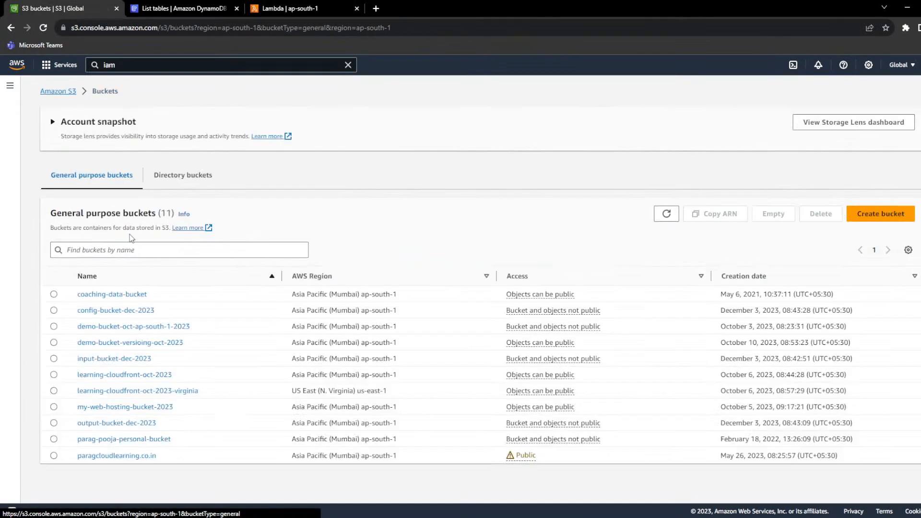
{"action": "left_click", "coordinate": [107, 360]}
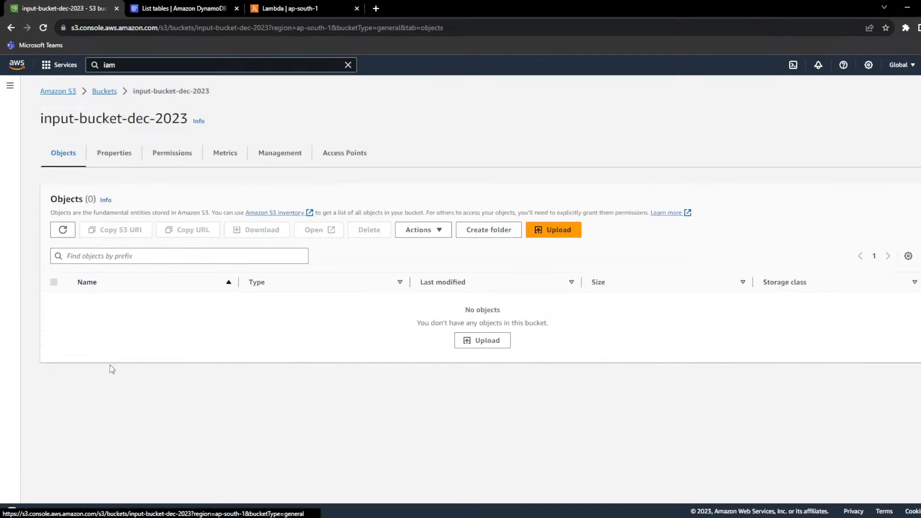
{"action": "left_click_drag", "start_coordinate": [42, 126], "coordinate": [170, 124]}
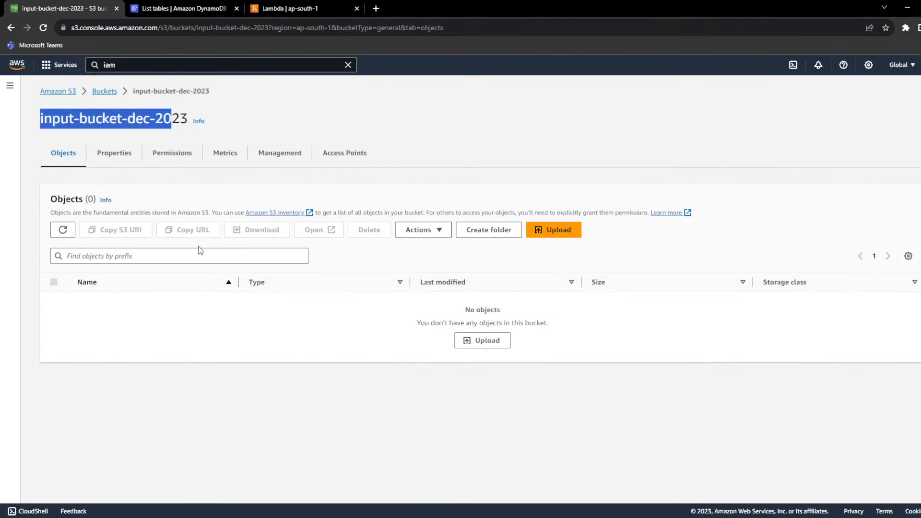
{"action": "left_click", "coordinate": [183, 324]}
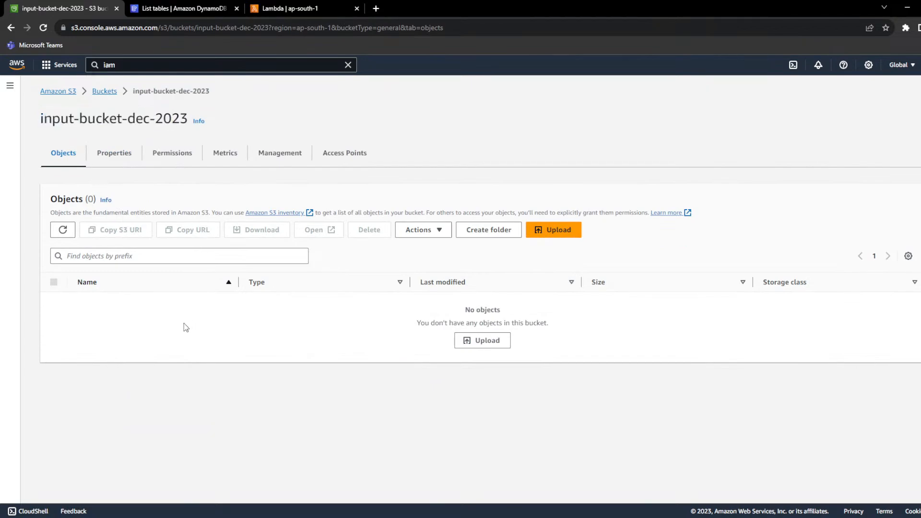
- Go to the Event notifications section in the properties of input-bucket-dec-2023
{"action": "left_click", "coordinate": [127, 154]}
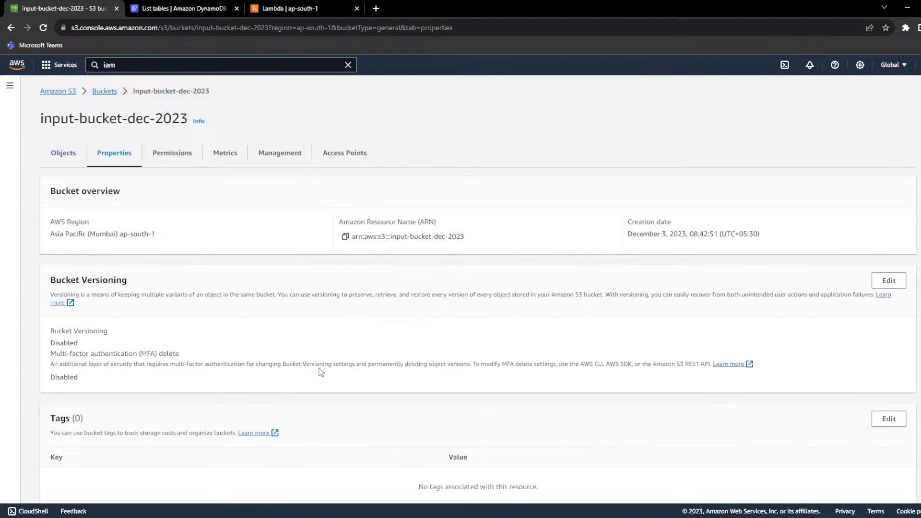
{"action": "scroll", "coordinate": [318, 373], "scroll_direction": "down", "scroll_amount": 12}
{"action": "scroll", "coordinate": [319, 372], "scroll_direction": "down", "scroll_amount": 6}
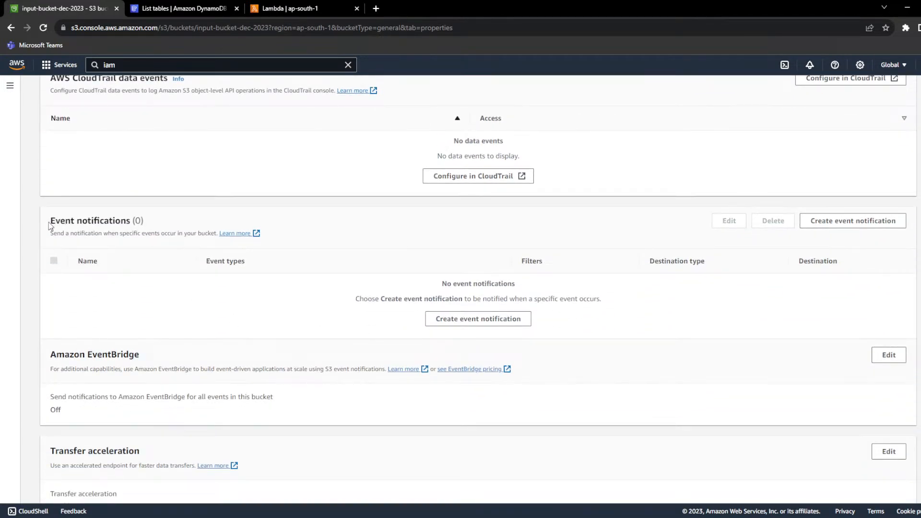
{"action": "left_click_drag", "start_coordinate": [49, 226], "coordinate": [146, 225]}
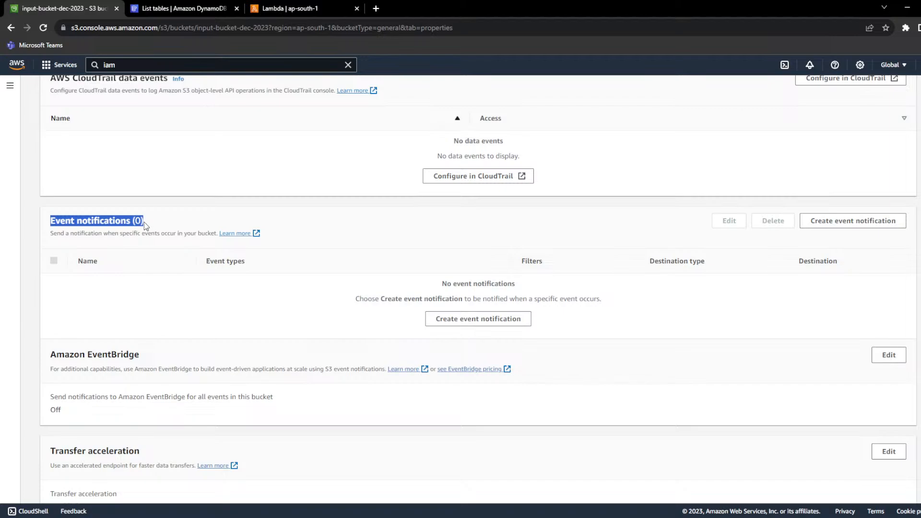
- Start a new event notification for input-bucket-dec-2023 and review the available event types and the Lambda function destination option
{"action": "left_click", "coordinate": [512, 322]}
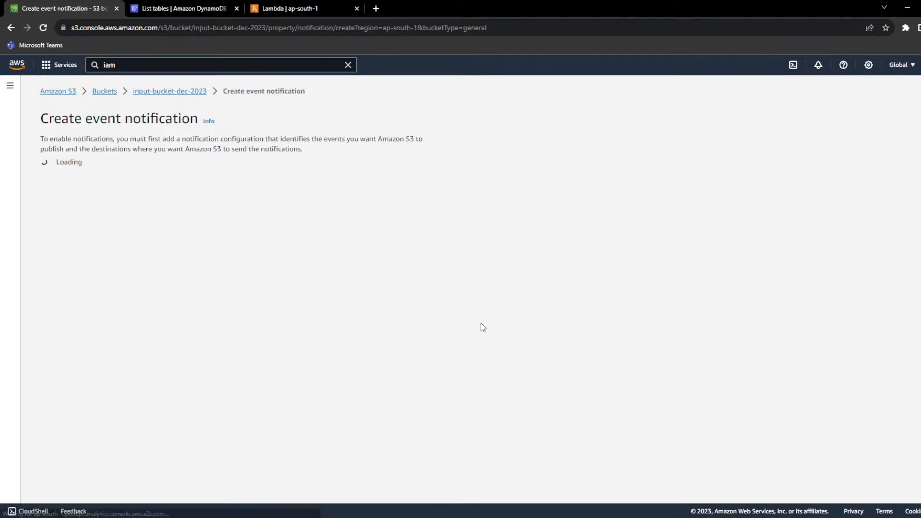
{"action": "scroll", "coordinate": [251, 304], "scroll_direction": "down", "scroll_amount": 4}
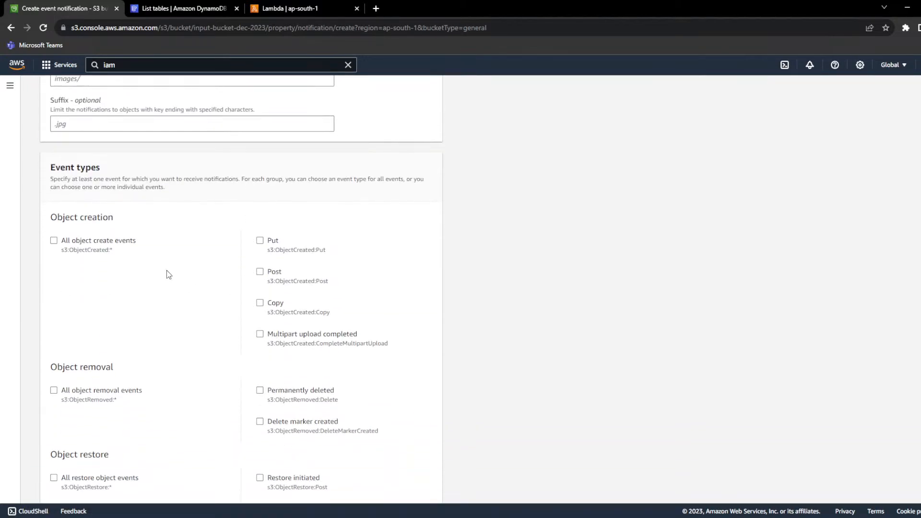
{"action": "left_click_drag", "start_coordinate": [51, 217], "coordinate": [113, 217]}
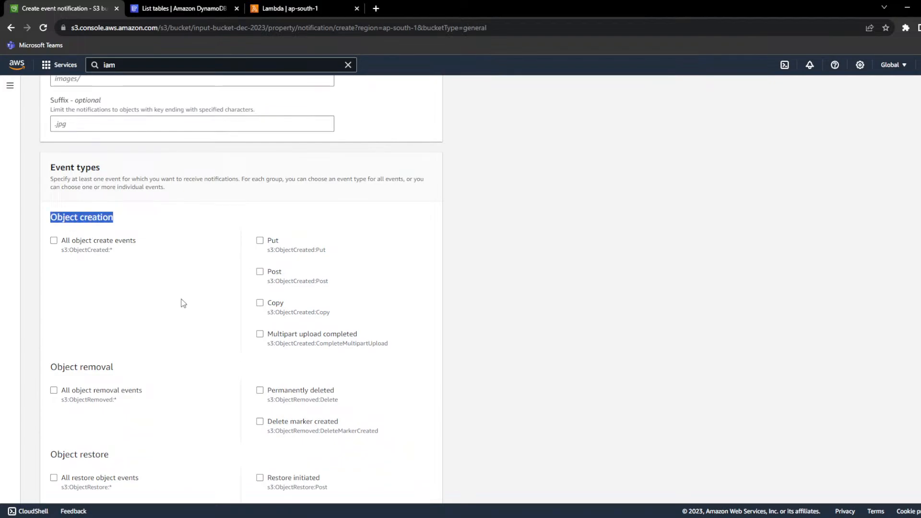
{"action": "scroll", "coordinate": [184, 303], "scroll_direction": "down", "scroll_amount": 7}
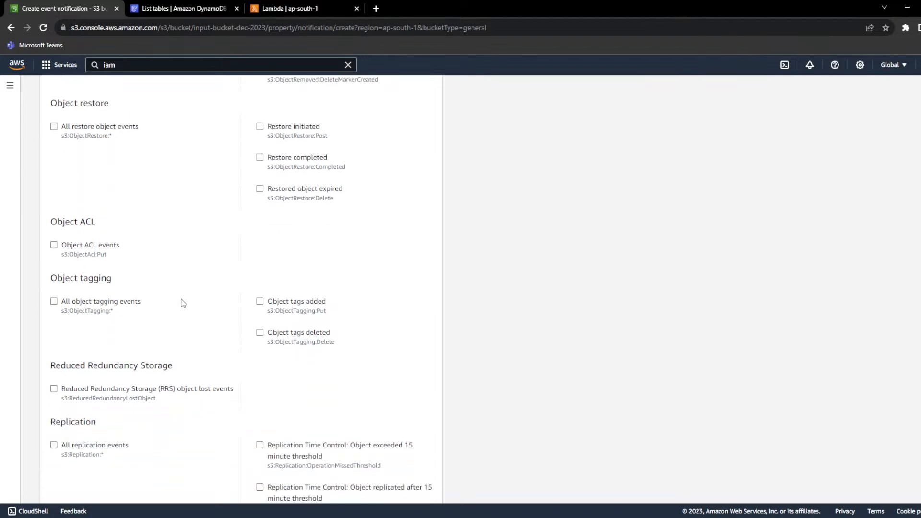
{"action": "scroll", "coordinate": [183, 303], "scroll_direction": "down", "scroll_amount": 10}
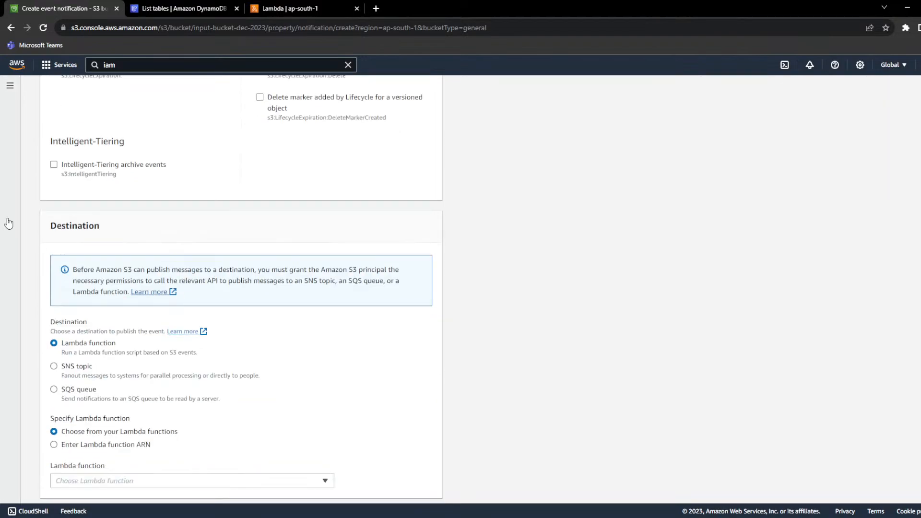
{"action": "double_click", "coordinate": [64, 224]}
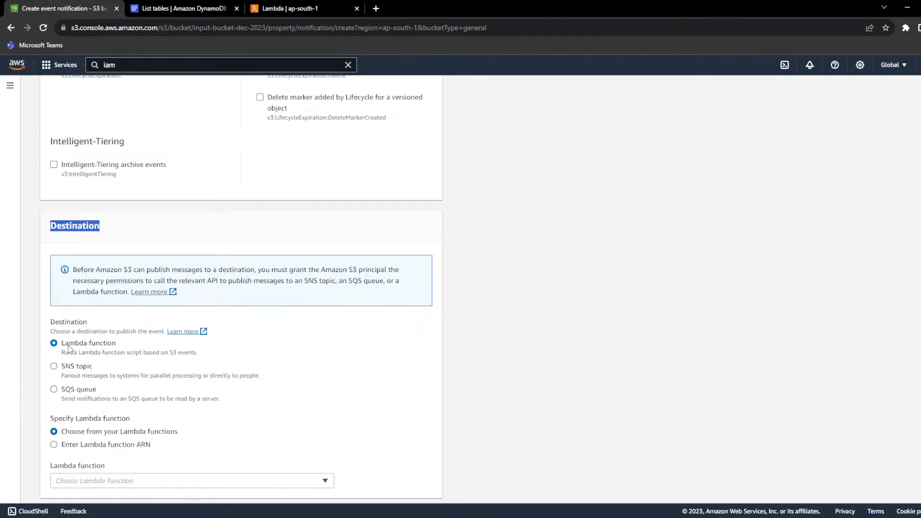
{"action": "left_click_drag", "start_coordinate": [68, 346], "coordinate": [115, 344]}
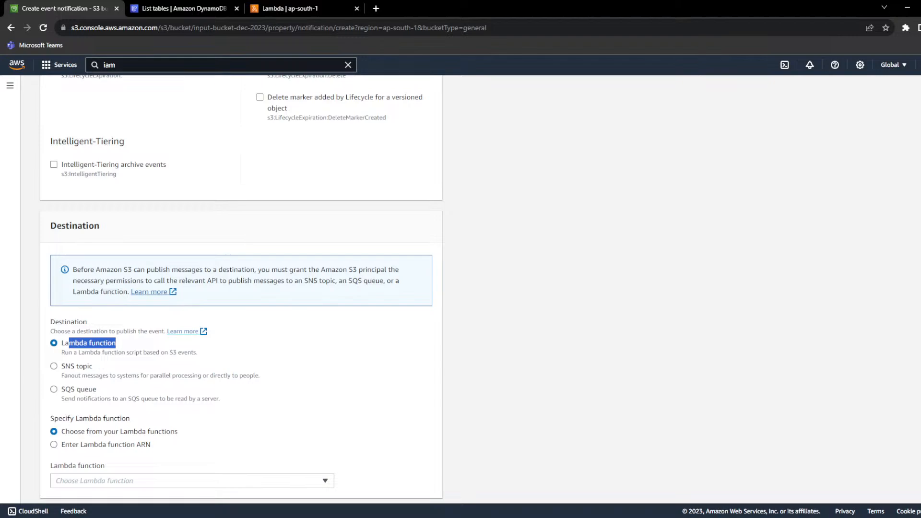
- Name the new S3 event notification serverless_file_processing
{"action": "scroll", "coordinate": [331, 189], "scroll_direction": "up", "scroll_amount": 15}
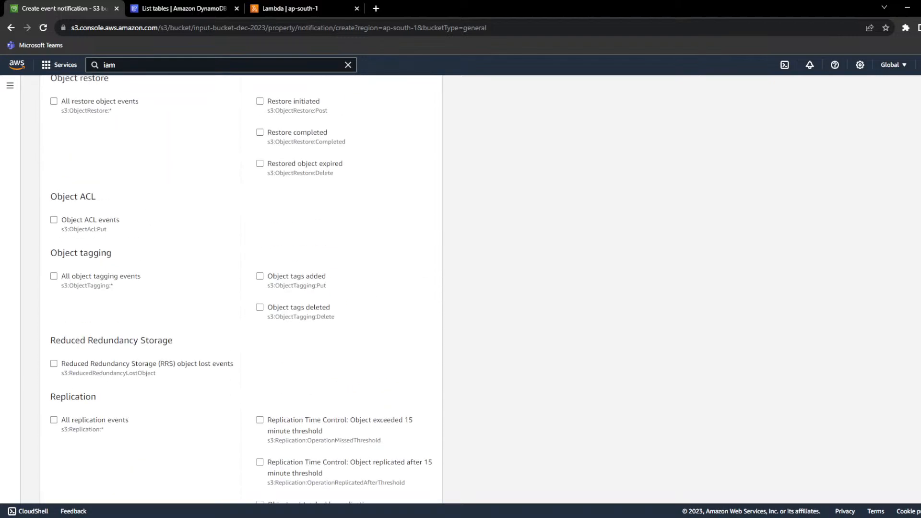
{"action": "left_click", "coordinate": [117, 225]}
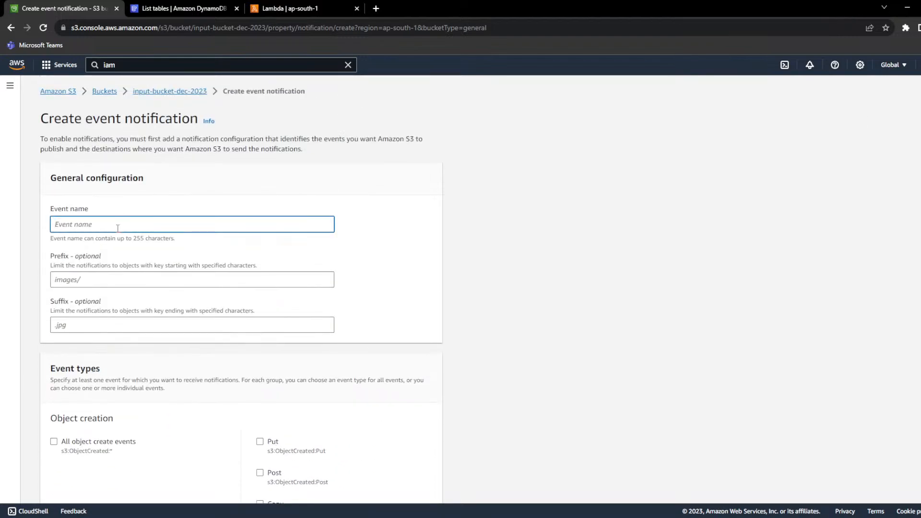
{"action": "key", "text": "ctrl+v"}
{"action": "key", "text": "ctrl+z"}
{"action": "type", "text": "serverless_file_processing"}
- Select all object create events as the notification's event type
{"action": "scroll", "coordinate": [150, 346], "scroll_direction": "down", "scroll_amount": 3}
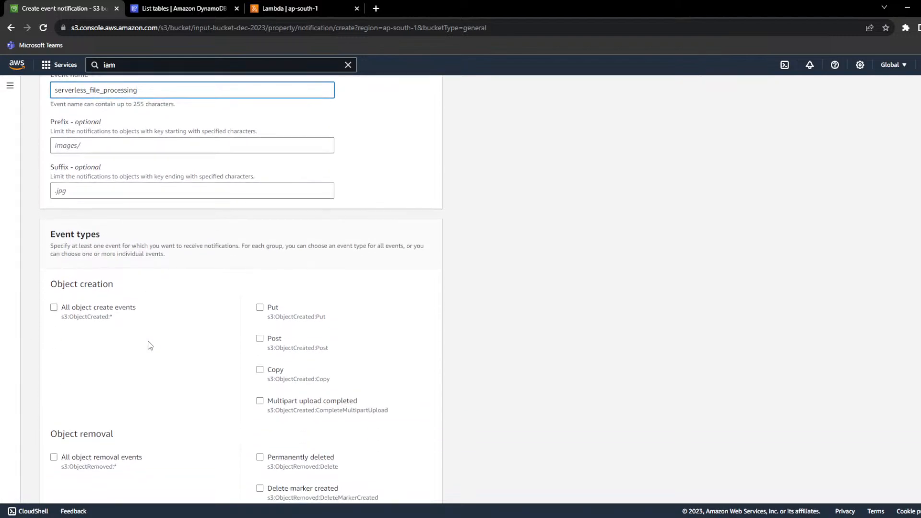
{"action": "left_click", "coordinate": [95, 311]}
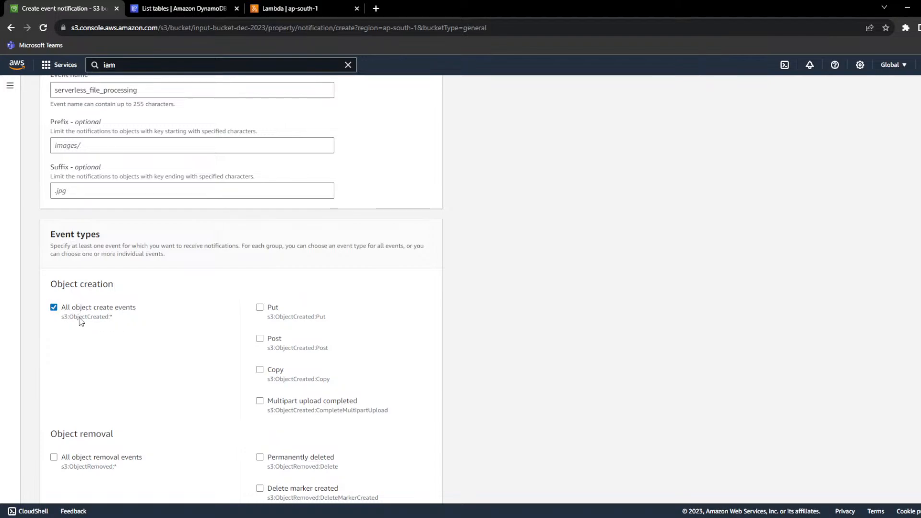
{"action": "left_click_drag", "start_coordinate": [69, 317], "coordinate": [122, 318]}
{"action": "left_click", "coordinate": [117, 310]}
- Choose serverless-file-processing-lambda as the notification's destination Lambda function and save the event notification
{"action": "scroll", "coordinate": [112, 285], "scroll_direction": "down", "scroll_amount": 5}
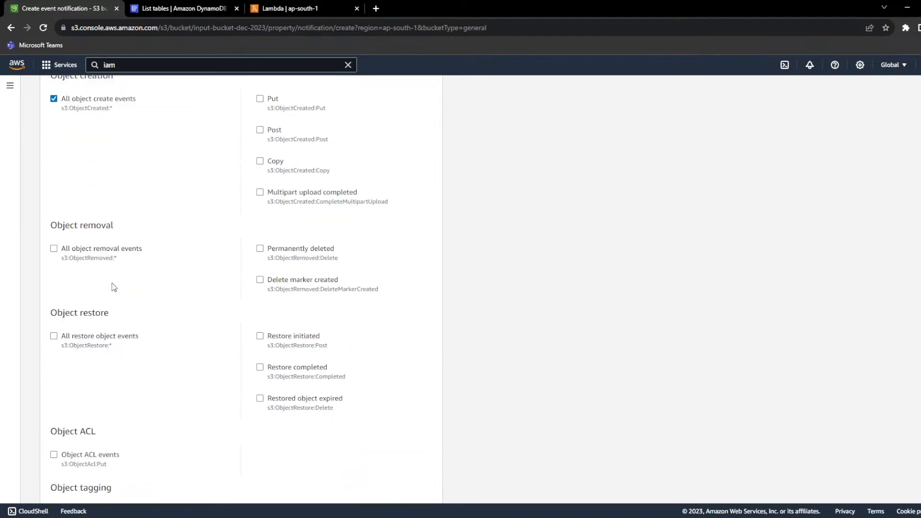
{"action": "scroll", "coordinate": [113, 287], "scroll_direction": "down", "scroll_amount": 15}
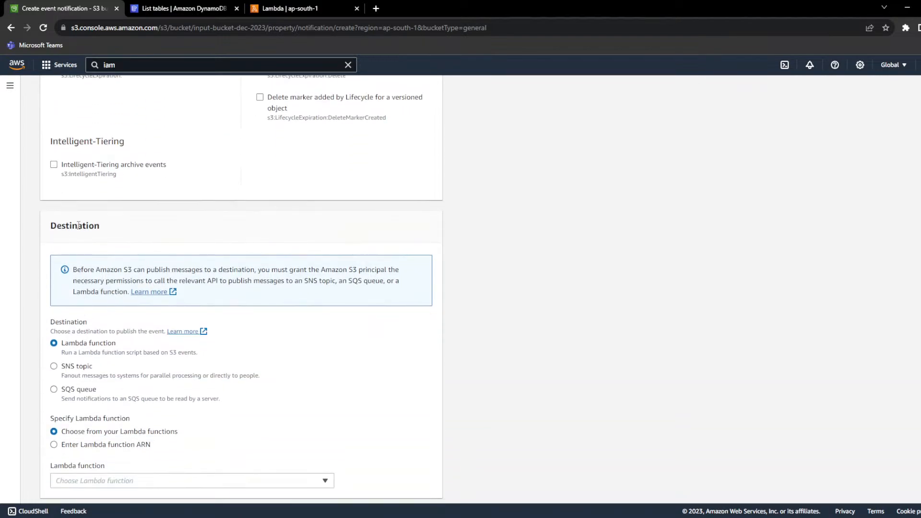
{"action": "double_click", "coordinate": [77, 225]}
{"action": "left_click_drag", "start_coordinate": [80, 343], "coordinate": [161, 351]}
{"action": "scroll", "coordinate": [162, 350], "scroll_direction": "down", "scroll_amount": 1}
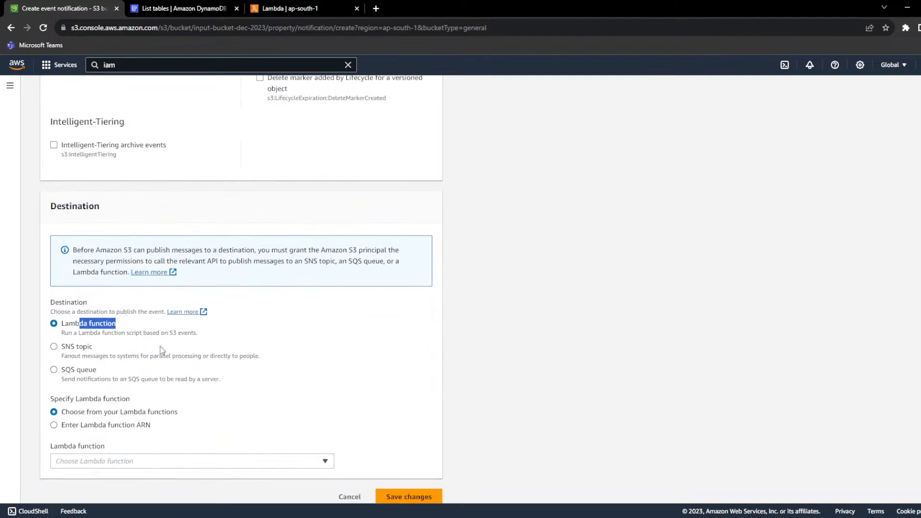
{"action": "left_click", "coordinate": [196, 454]}
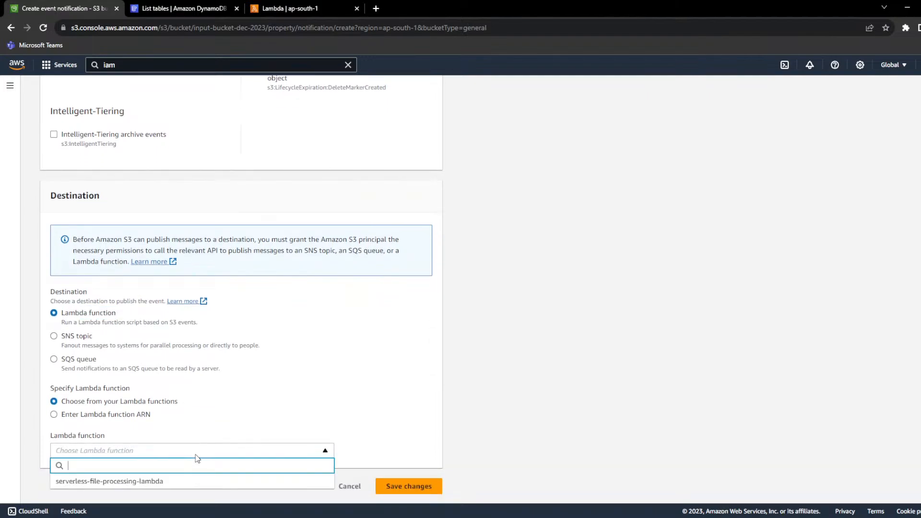
{"action": "left_click", "coordinate": [67, 484]}
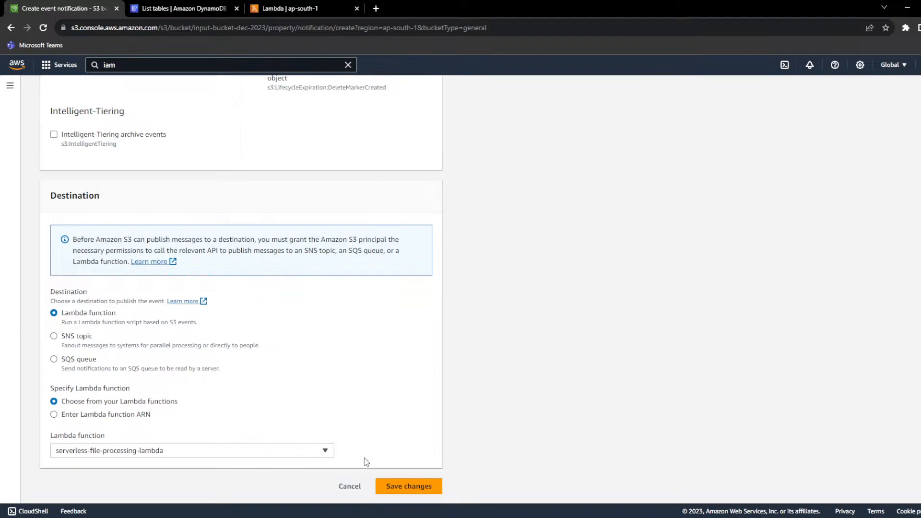
{"action": "left_click", "coordinate": [426, 486]}
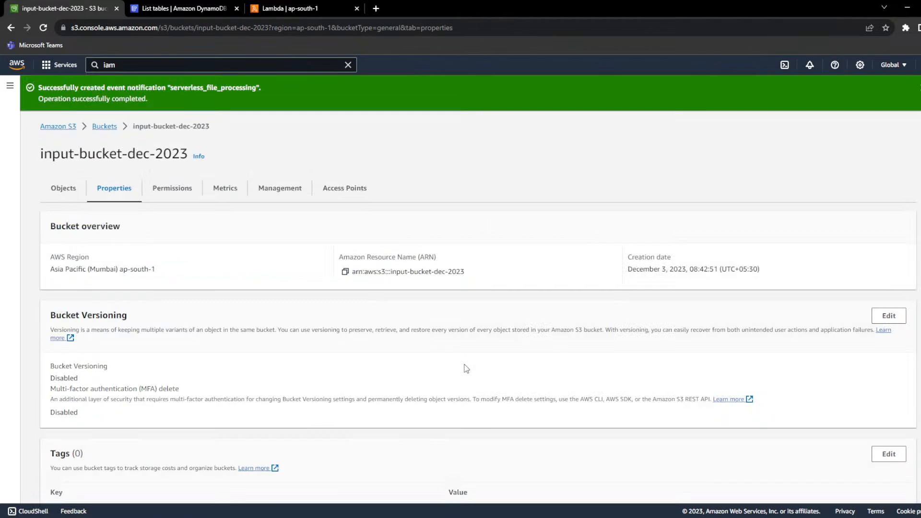
- Review the event notification entry in the properties of input-bucket-dec-2023
{"action": "scroll", "coordinate": [466, 369], "scroll_direction": "down", "scroll_amount": 8}
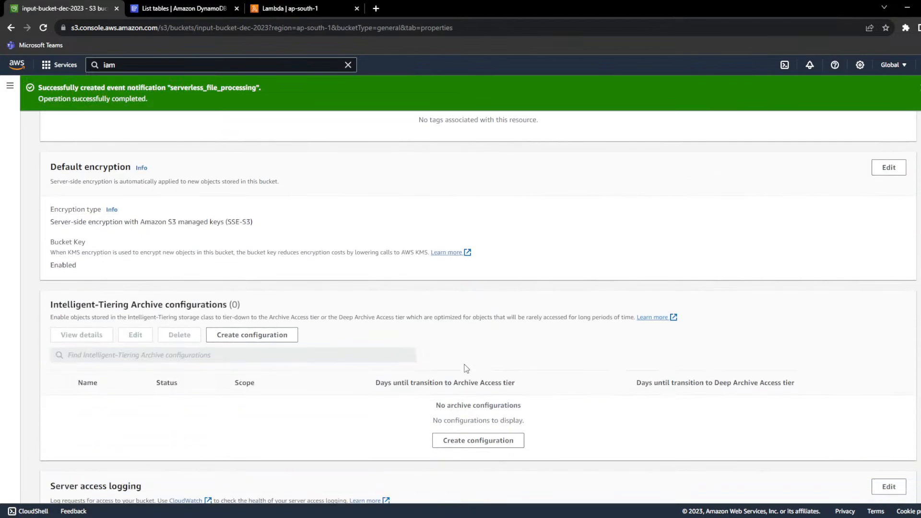
{"action": "scroll", "coordinate": [466, 369], "scroll_direction": "down", "scroll_amount": 8}
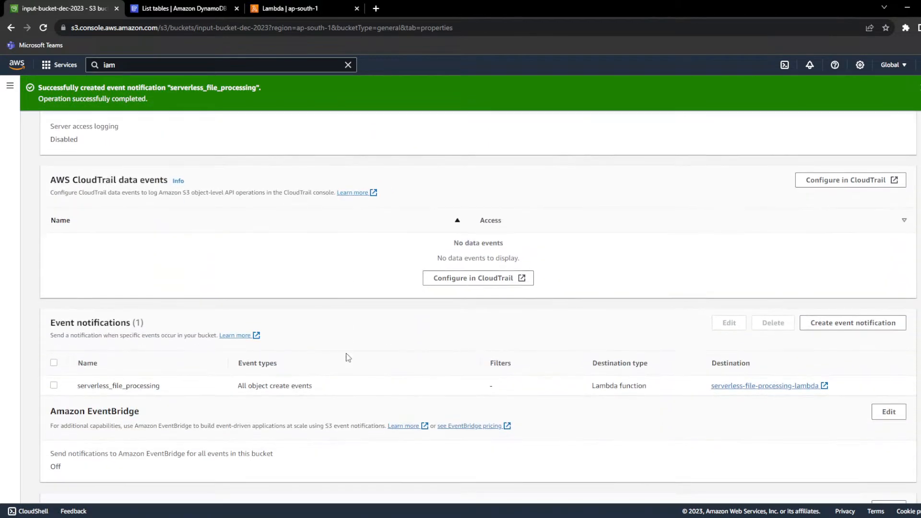
{"action": "double_click", "coordinate": [85, 318]}
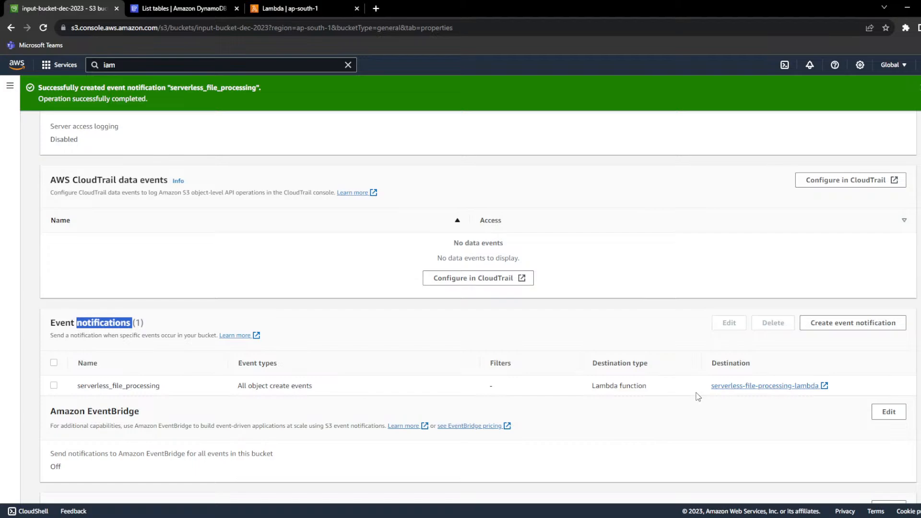
{"action": "scroll", "coordinate": [313, 335], "scroll_direction": "up", "scroll_amount": 8}
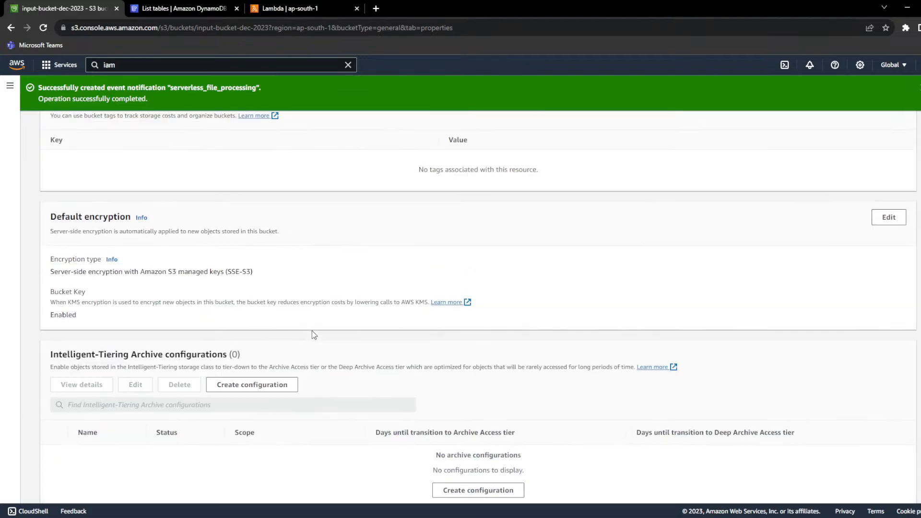
{"action": "scroll", "coordinate": [312, 332], "scroll_direction": "up", "scroll_amount": 7}
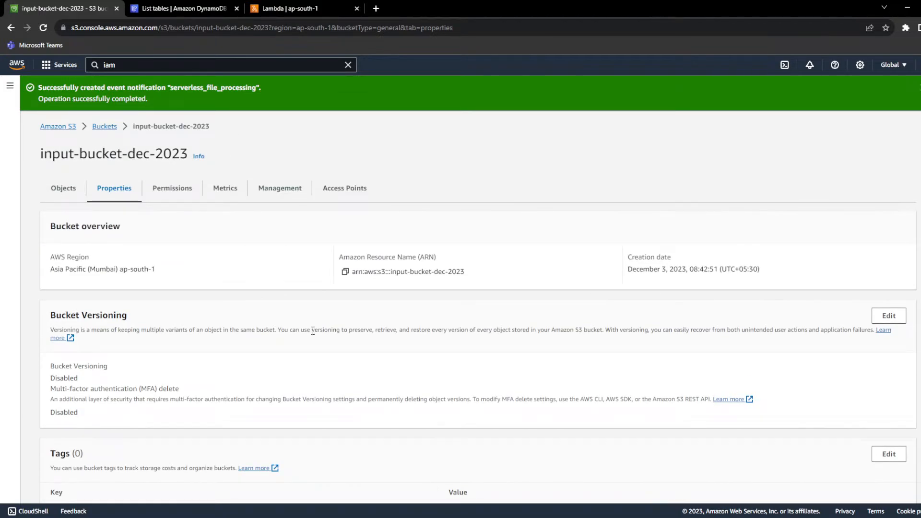
- Show the input bucket's objects, then switch to File Explorer and open the flights folder inside Serverless_2
{"action": "left_click", "coordinate": [58, 193]}
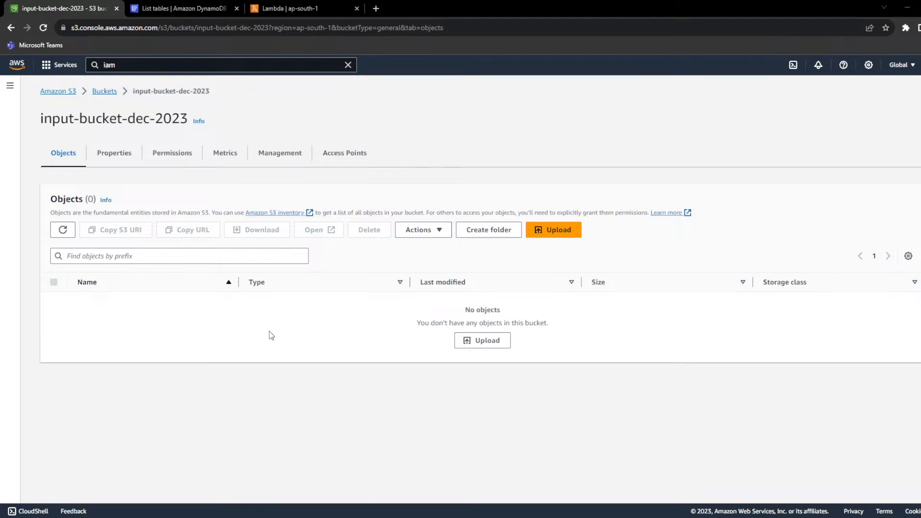
{"action": "key", "text": "alt+Tab"}
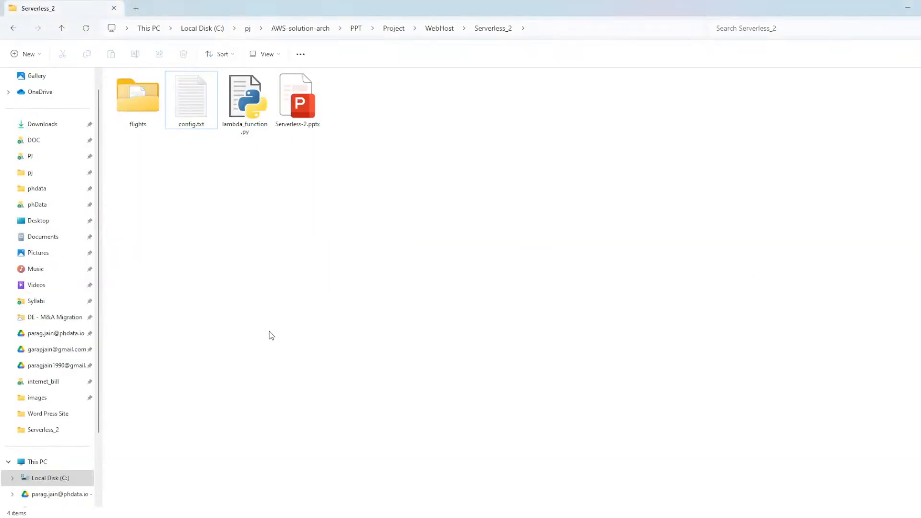
{"action": "double_click", "coordinate": [152, 110]}
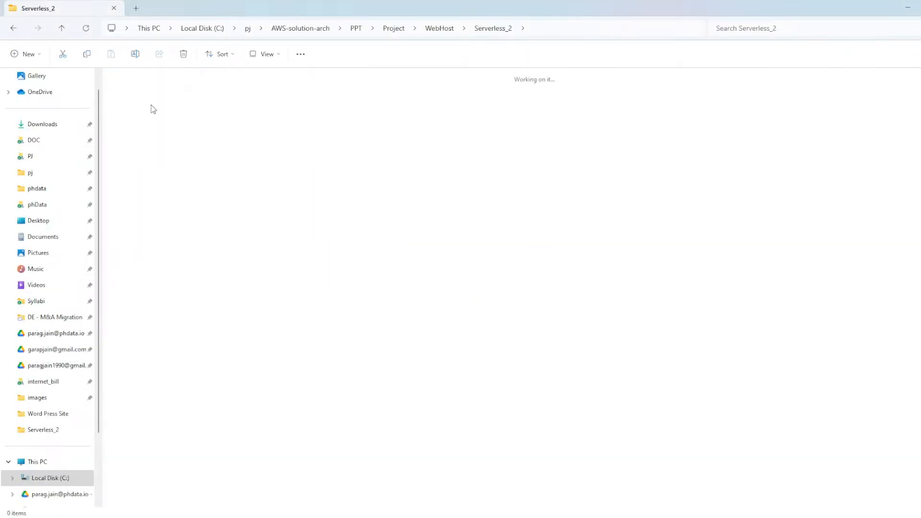
{"action": "left_click", "coordinate": [138, 106]}
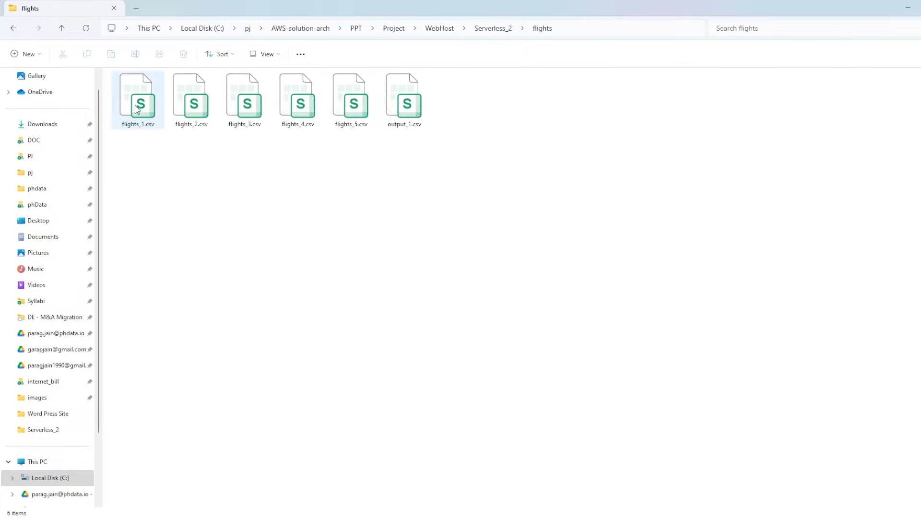
{"action": "left_click_drag", "start_coordinate": [533, 169], "coordinate": [105, 72]}
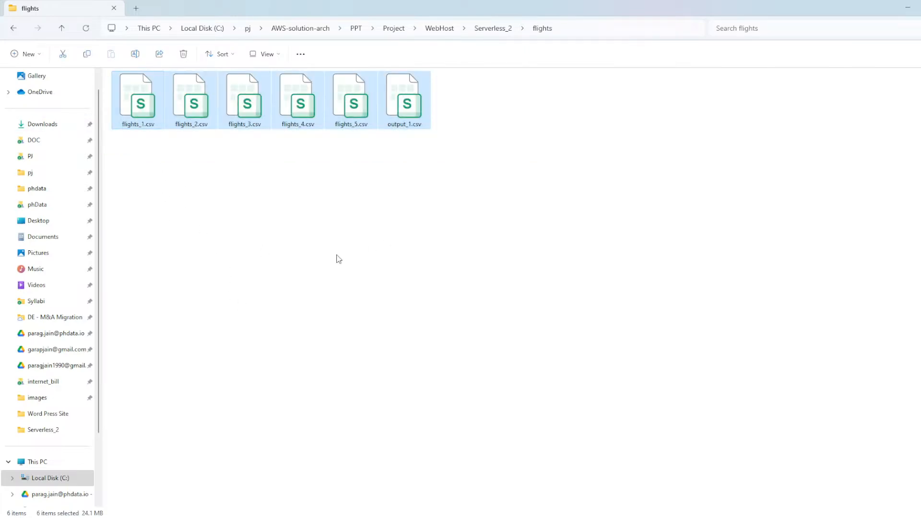
{"action": "left_click", "coordinate": [622, 314]}
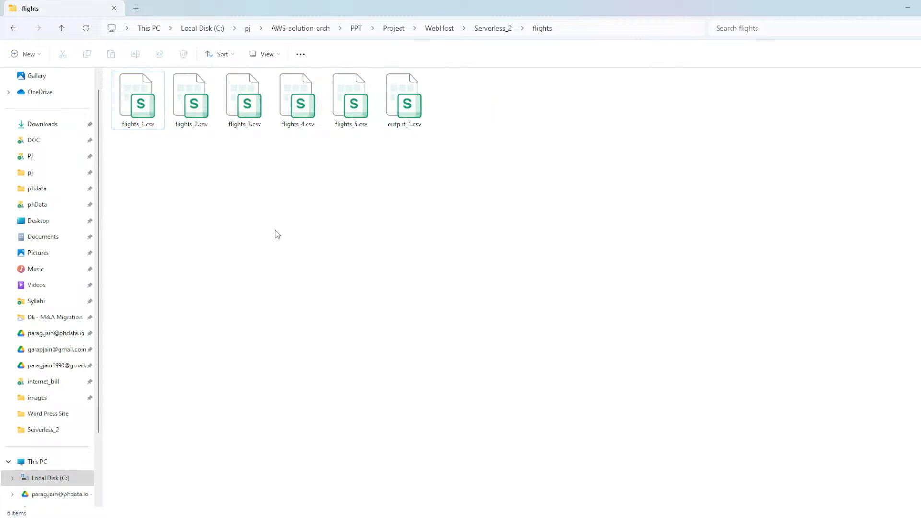
- Upload flights_1.csv from the flights folder to input-bucket-dec-2023 and close the upload status page
{"action": "left_click_drag", "start_coordinate": [132, 96], "coordinate": [305, 303]}
{"action": "key", "text": "alt+Tab"}
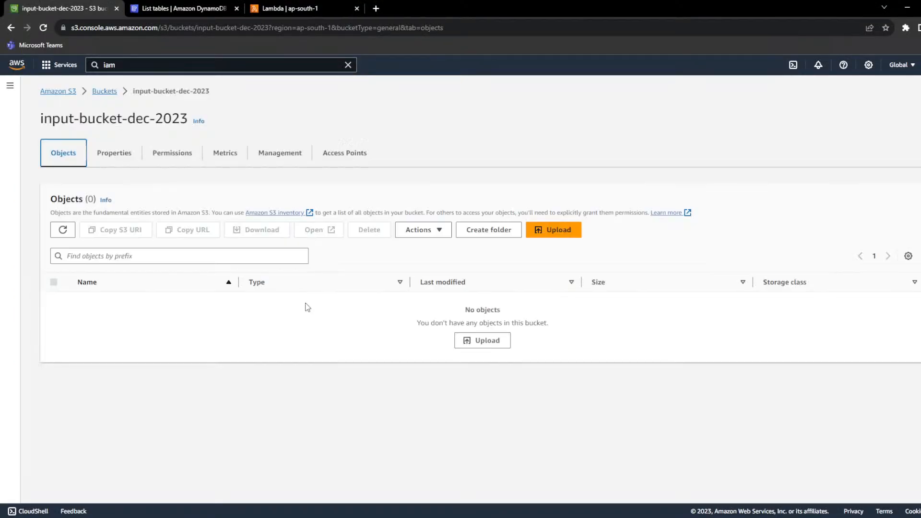
{"action": "left_click", "coordinate": [551, 230]}
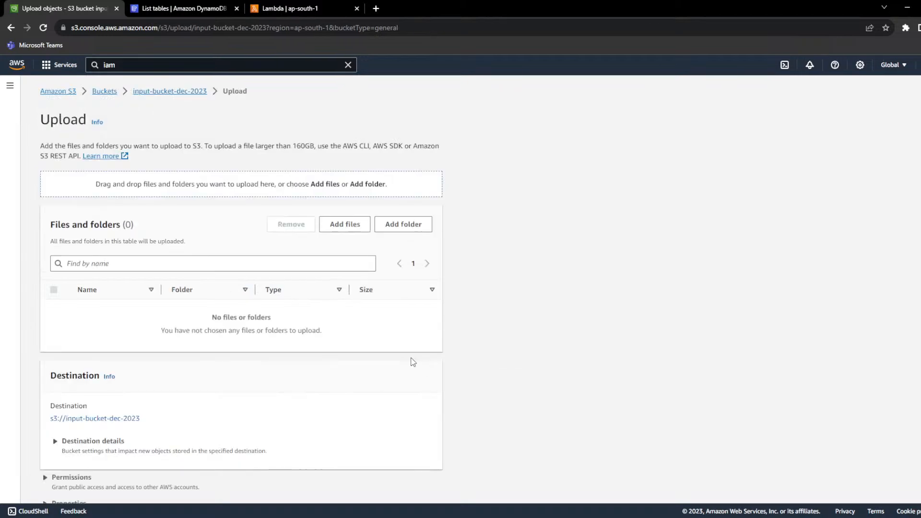
{"action": "key", "text": "alt+Tab"}
{"action": "left_click_drag", "start_coordinate": [140, 103], "coordinate": [337, 282]}
{"action": "key", "text": "alt+Tab"}
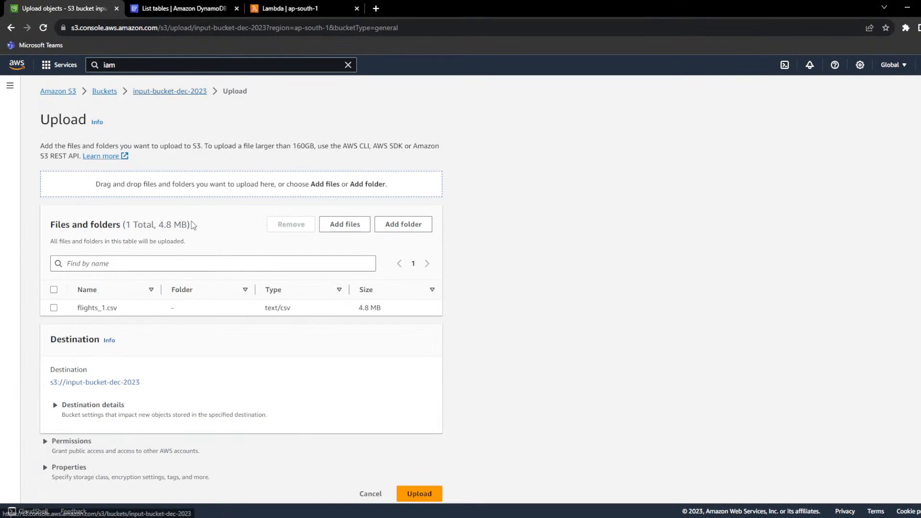
{"action": "left_click", "coordinate": [426, 492]}
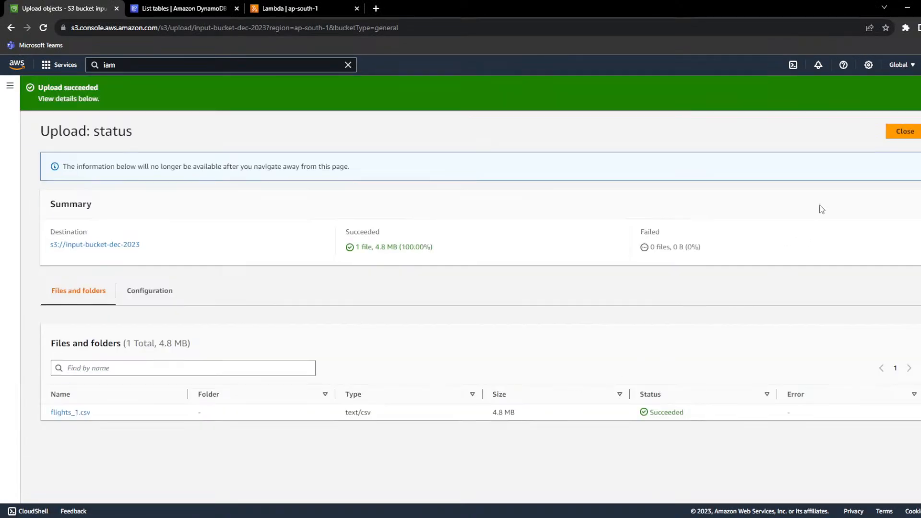
{"action": "left_click", "coordinate": [899, 131]}
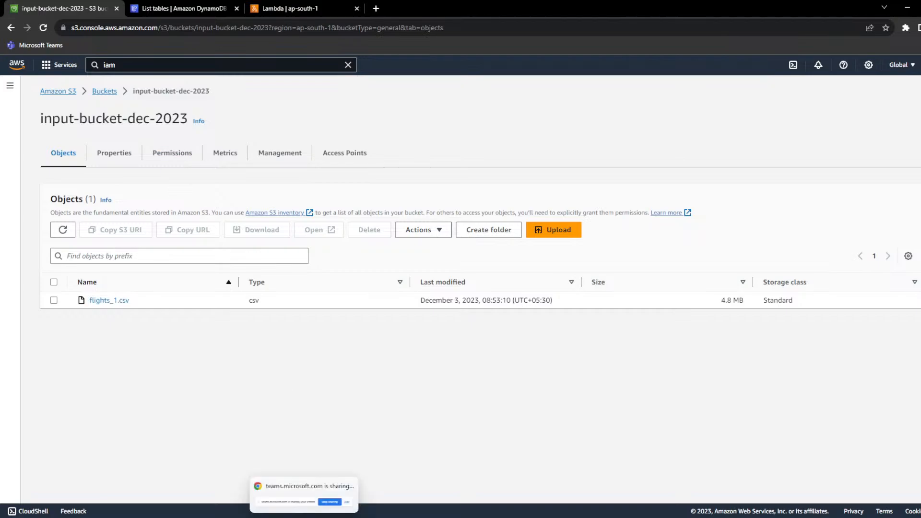
- Glance at the Amazon Lambda architecture slide, then explore and refresh the items of the DynamoDB table serverless-file-processing-status
{"action": "left_click", "coordinate": [320, 517]}
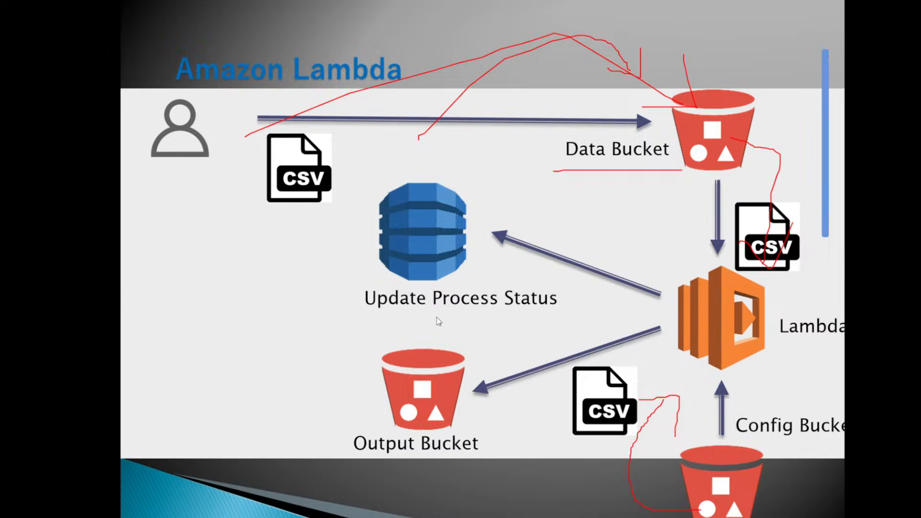
{"action": "key", "text": "alt+Tab"}
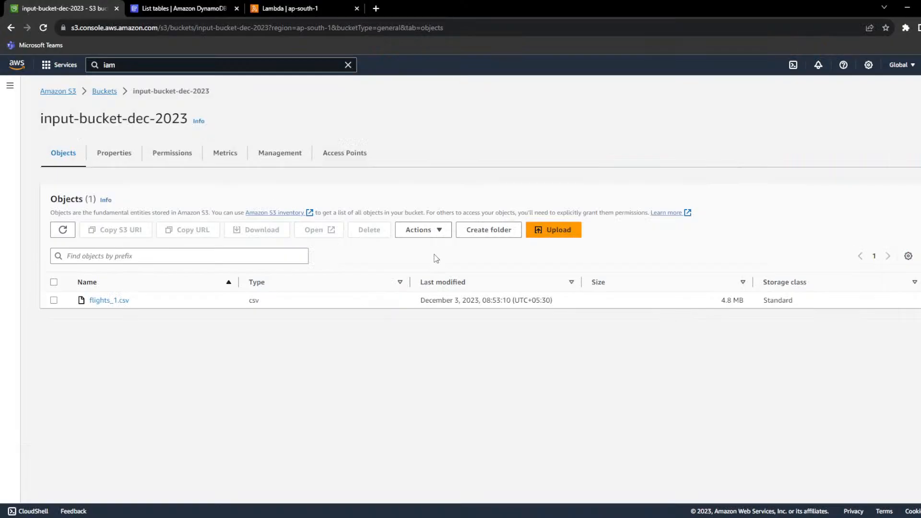
{"action": "left_click", "coordinate": [161, 11]}
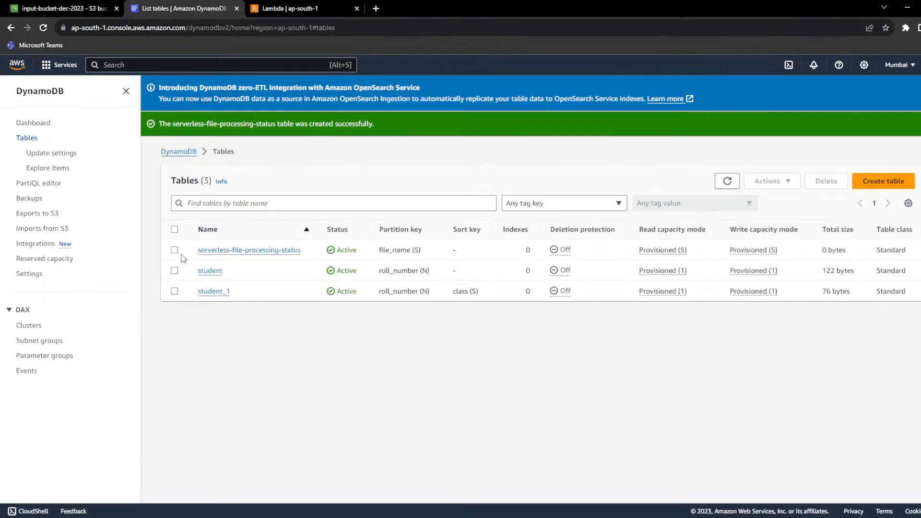
{"action": "left_click", "coordinate": [219, 252]}
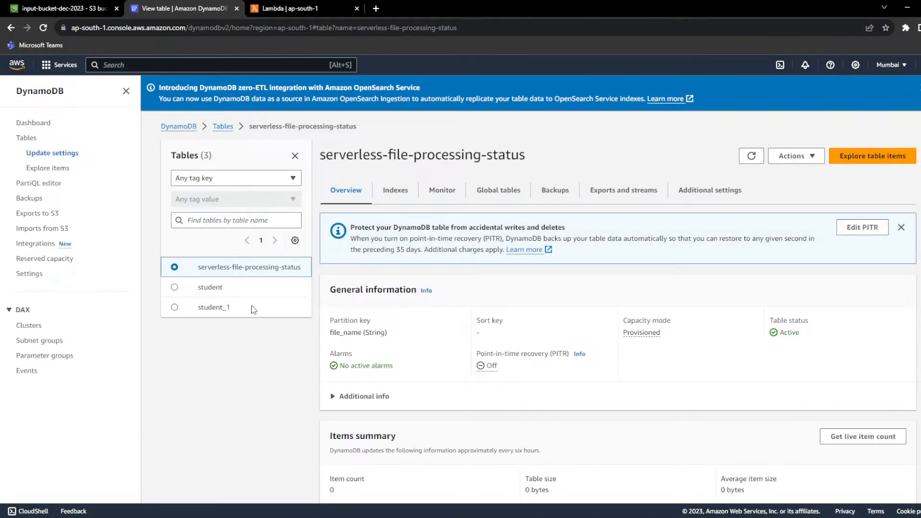
{"action": "left_click", "coordinate": [885, 162]}
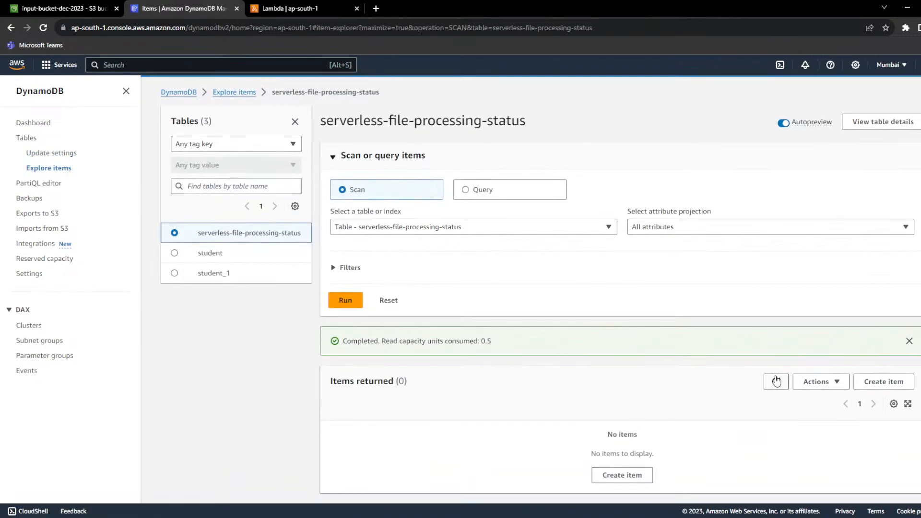
{"action": "left_click", "coordinate": [776, 417]}
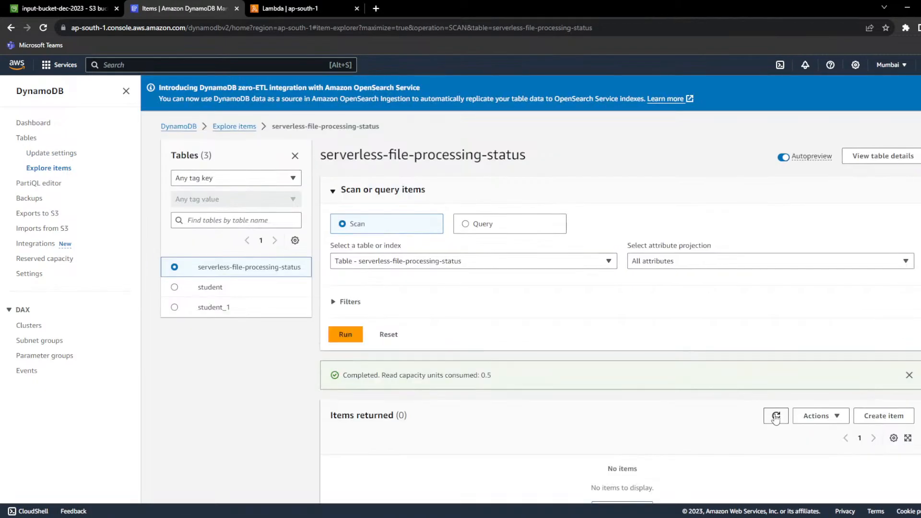
- Return to the S3 bucket list and check the objects in output-bucket-dec-2023
{"action": "left_click", "coordinate": [22, 13]}
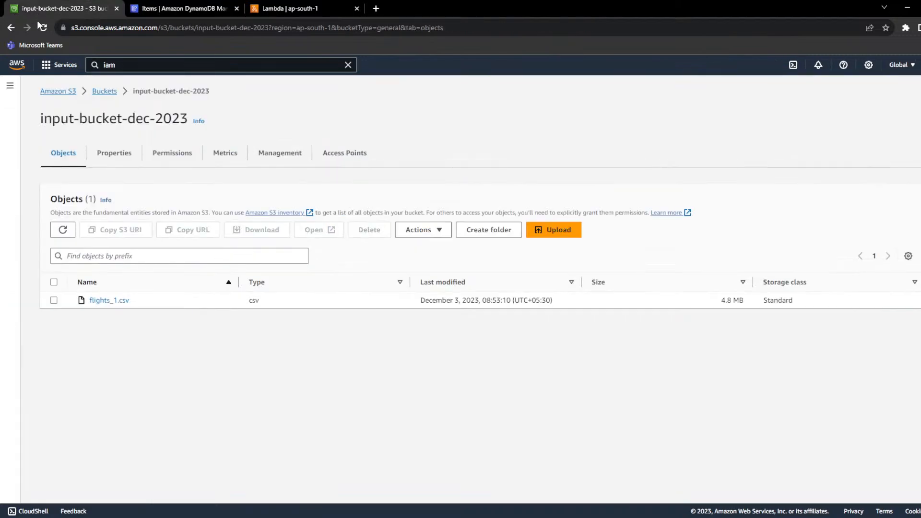
{"action": "left_click", "coordinate": [108, 93]}
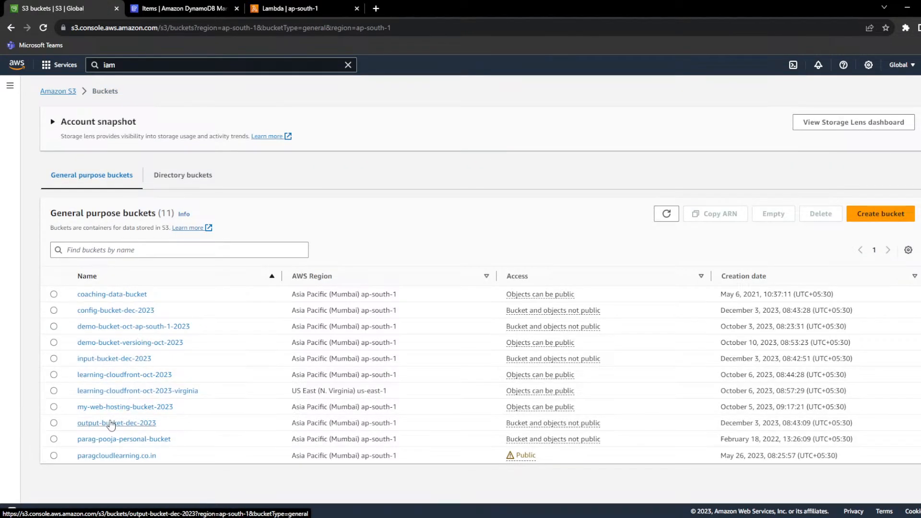
{"action": "left_click", "coordinate": [120, 423]}
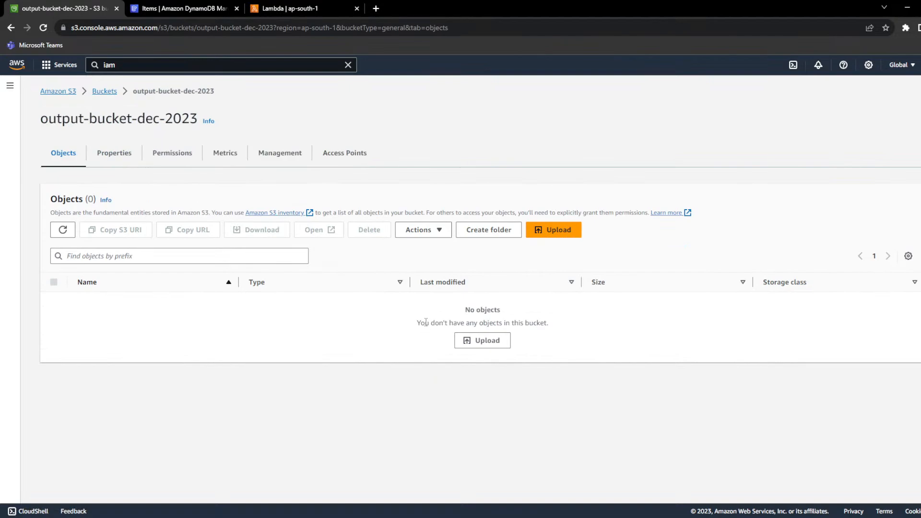
- Cross-check the output bucket's object list, the DynamoDB status table and the serverless-file-processing-lambda function page
{"action": "left_click_drag", "start_coordinate": [425, 322], "coordinate": [567, 324]}
{"action": "left_click", "coordinate": [365, 368]}
{"action": "left_click", "coordinate": [293, 8]}
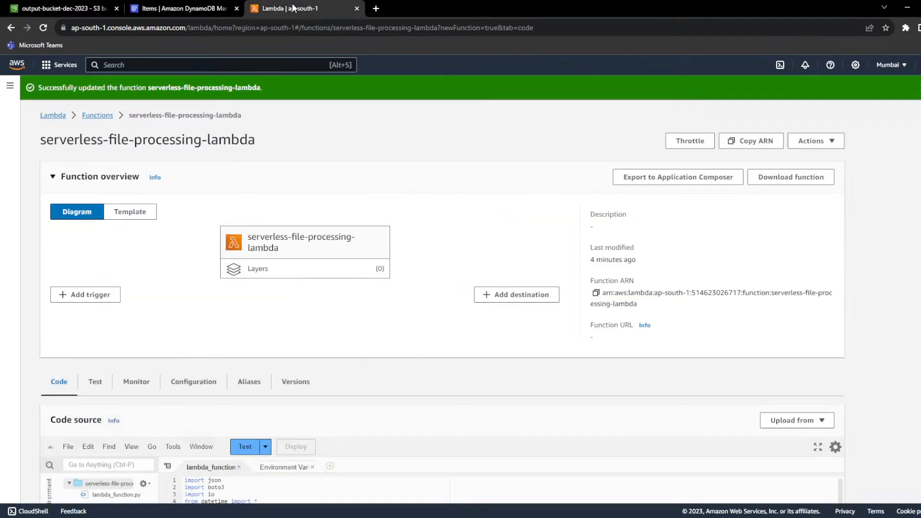
{"action": "scroll", "coordinate": [124, 369], "scroll_direction": "down", "scroll_amount": 3}
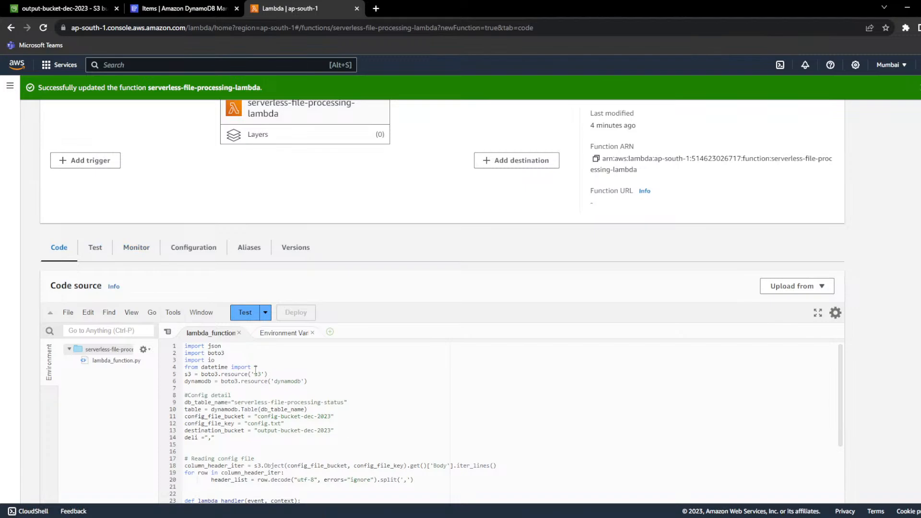
{"action": "scroll", "coordinate": [224, 371], "scroll_direction": "up", "scroll_amount": 3}
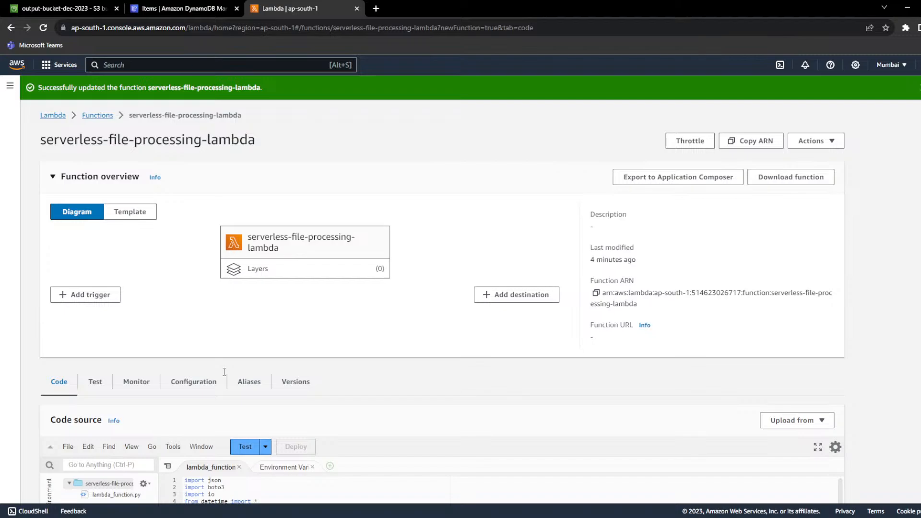
{"action": "left_click", "coordinate": [149, 8]}
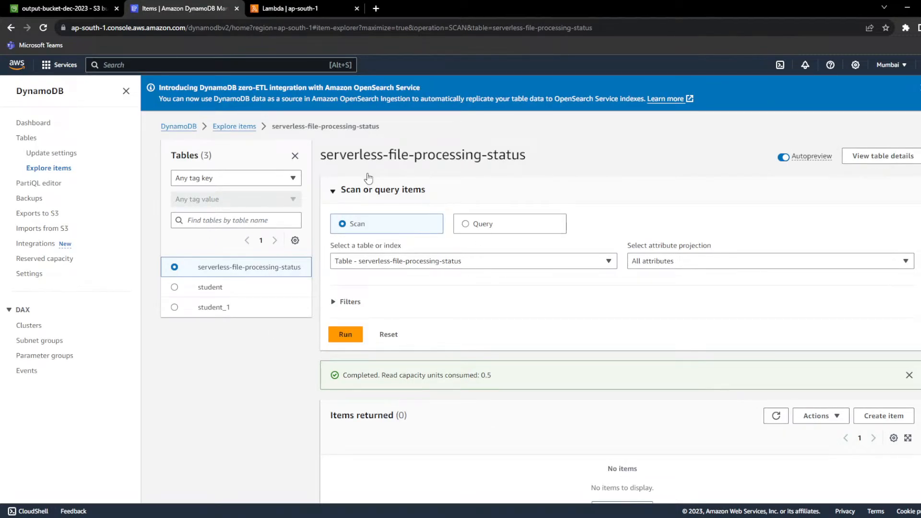
{"action": "left_click", "coordinate": [93, 5]}
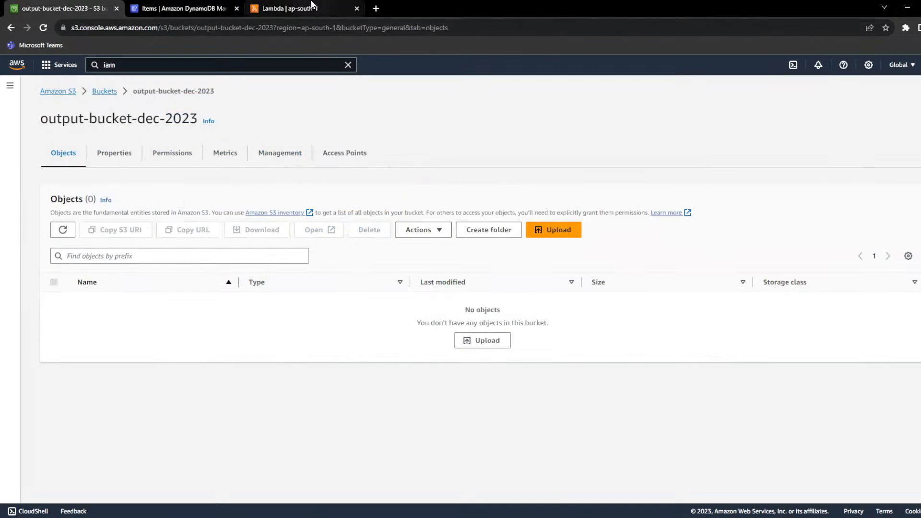
{"action": "left_click", "coordinate": [311, 6]}
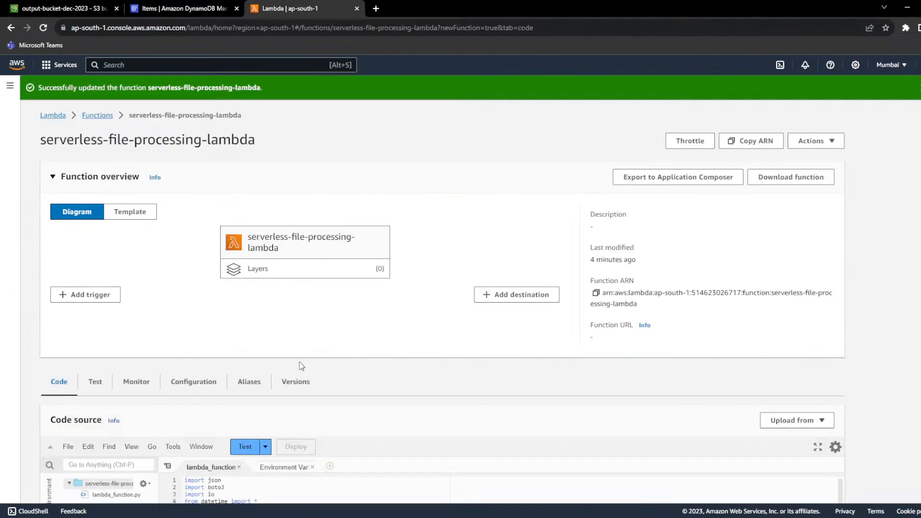
- Open the CloudWatch logs for serverless-file-processing-lambda from its monitoring page, then look over the function's CloudWatch metrics
{"action": "left_click", "coordinate": [151, 392]}
{"action": "scroll", "coordinate": [480, 353], "scroll_direction": "down", "scroll_amount": 1}
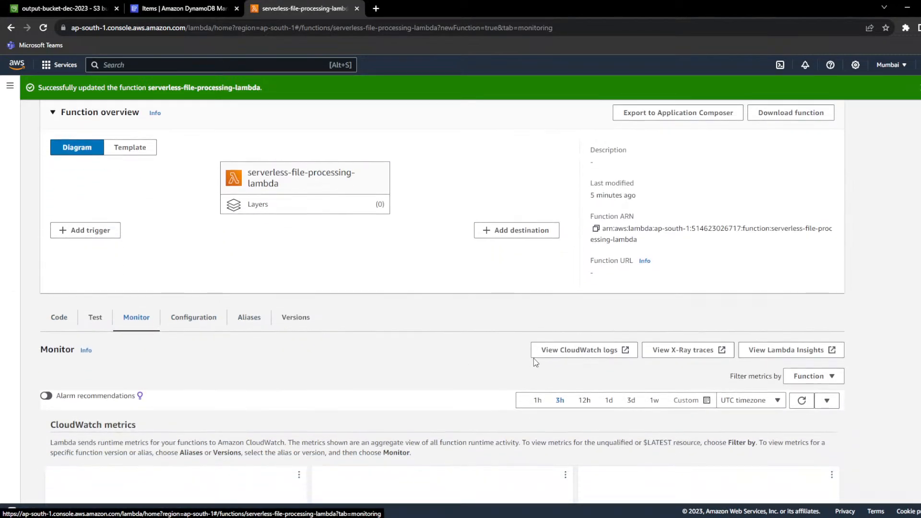
{"action": "left_click", "coordinate": [548, 351]}
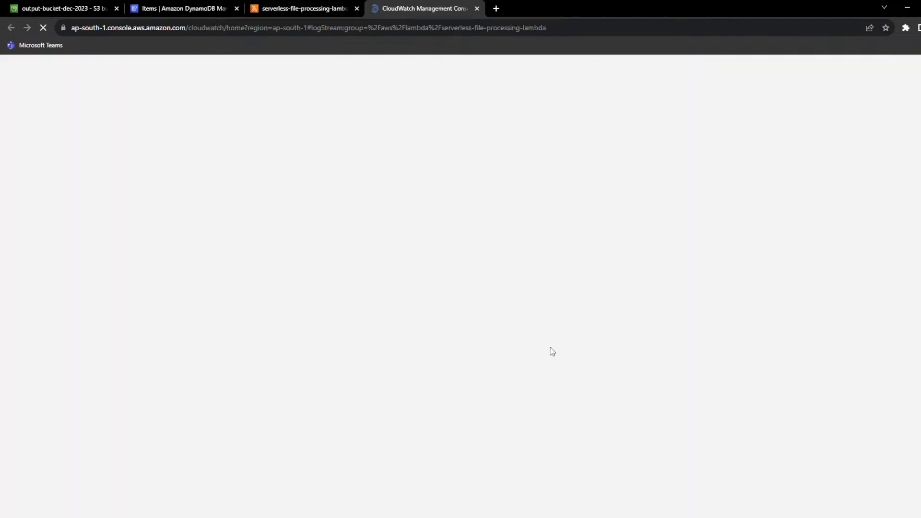
{"action": "left_click", "coordinate": [302, 7]}
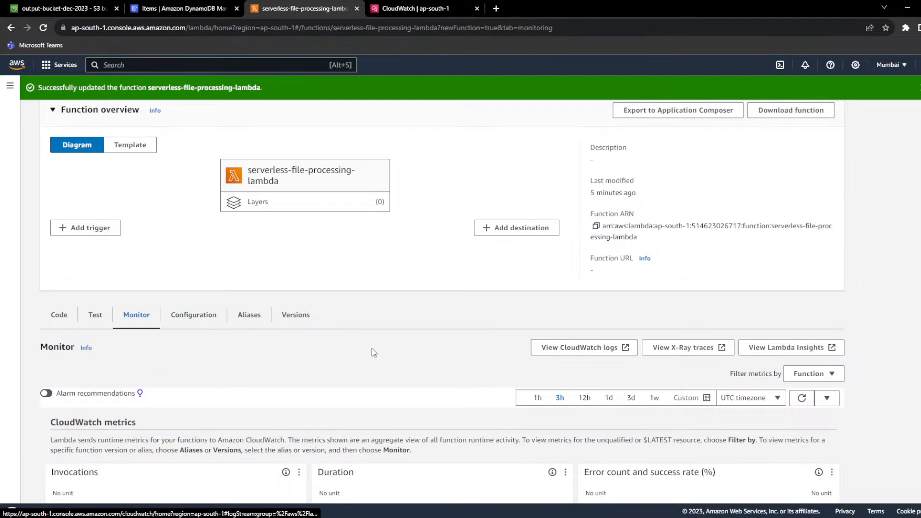
{"action": "scroll", "coordinate": [536, 371], "scroll_direction": "down", "scroll_amount": 2}
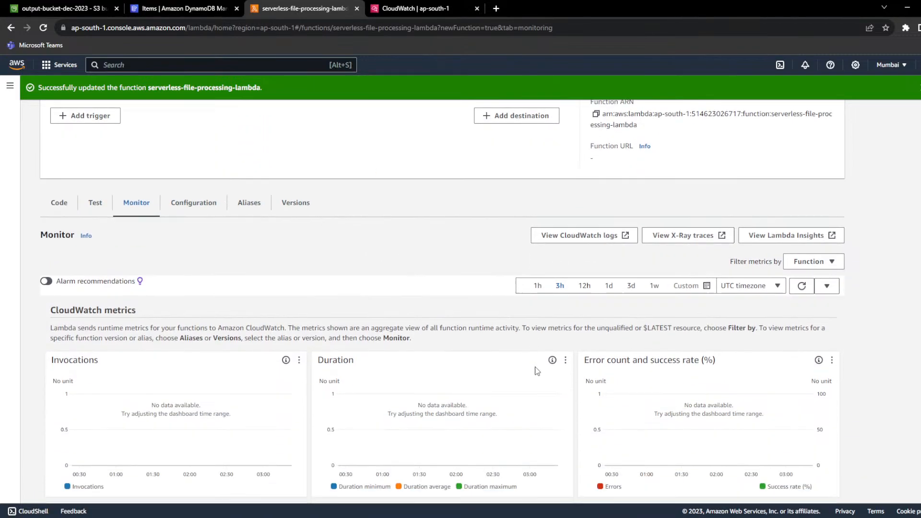
- Open the 2023/12/03 log stream in the log group /aws/lambda/serverless-file-processing-lambda
{"action": "left_click", "coordinate": [420, 5]}
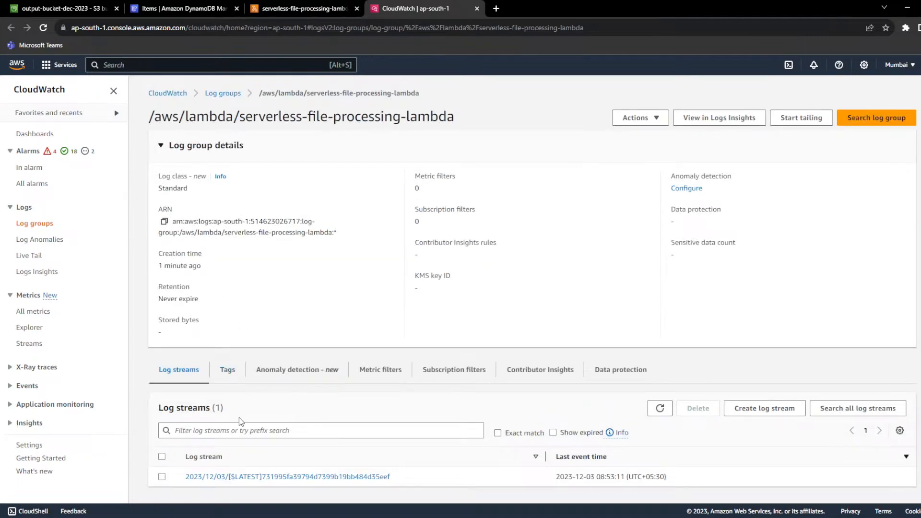
{"action": "left_click_drag", "start_coordinate": [390, 477], "coordinate": [175, 494]}
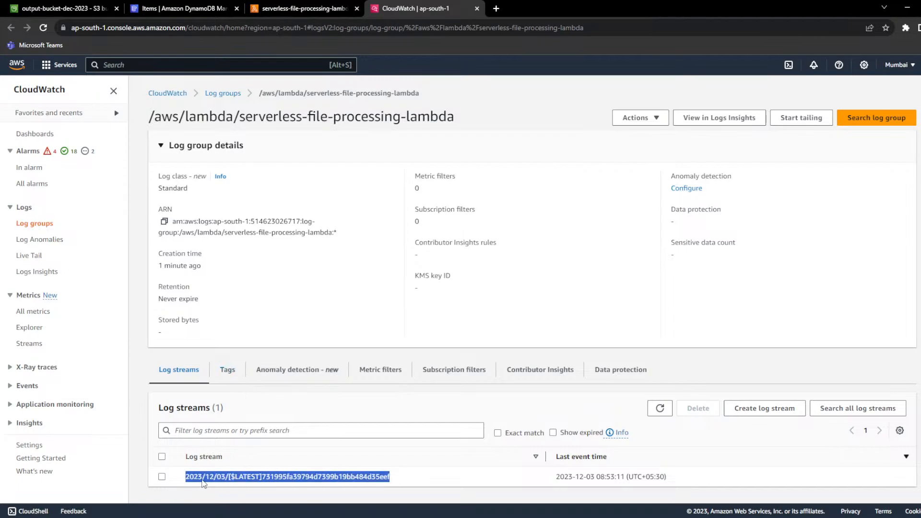
{"action": "left_click", "coordinate": [276, 478]}
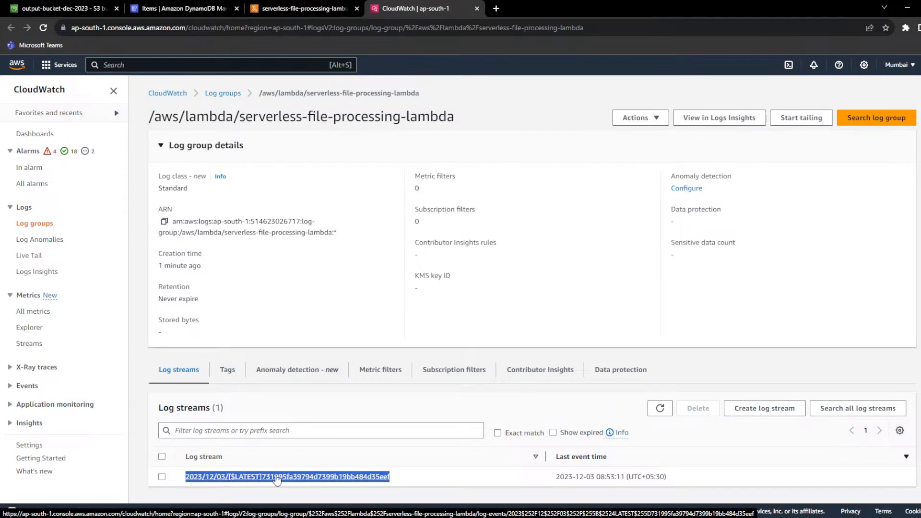
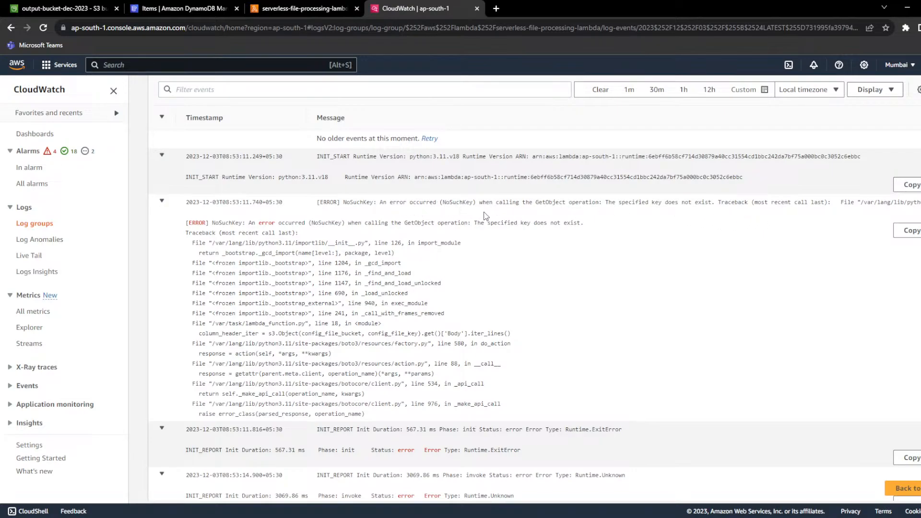
- Read through the log events to the latest entries, examining the runtime version and the reported durations
{"action": "scroll", "coordinate": [486, 215], "scroll_direction": "down", "scroll_amount": 5}
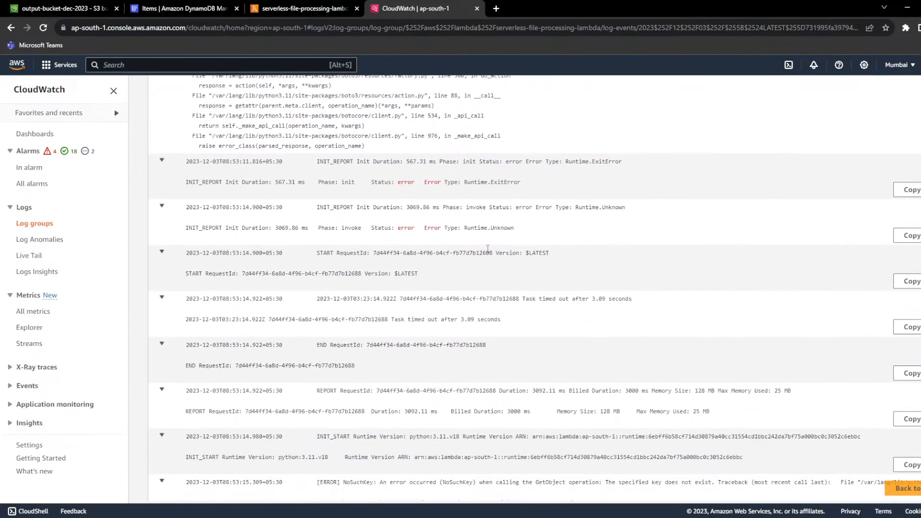
{"action": "scroll", "coordinate": [488, 249], "scroll_direction": "down", "scroll_amount": 3}
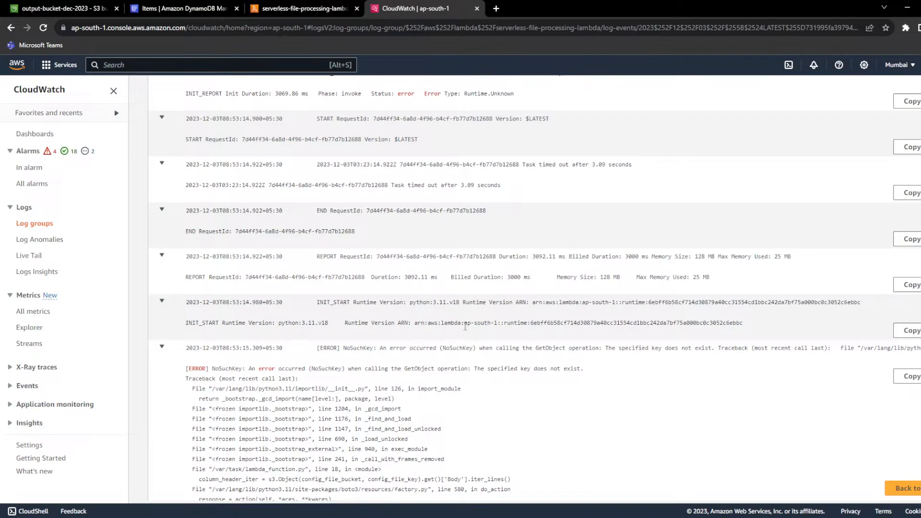
{"action": "scroll", "coordinate": [464, 327], "scroll_direction": "down", "scroll_amount": 10}
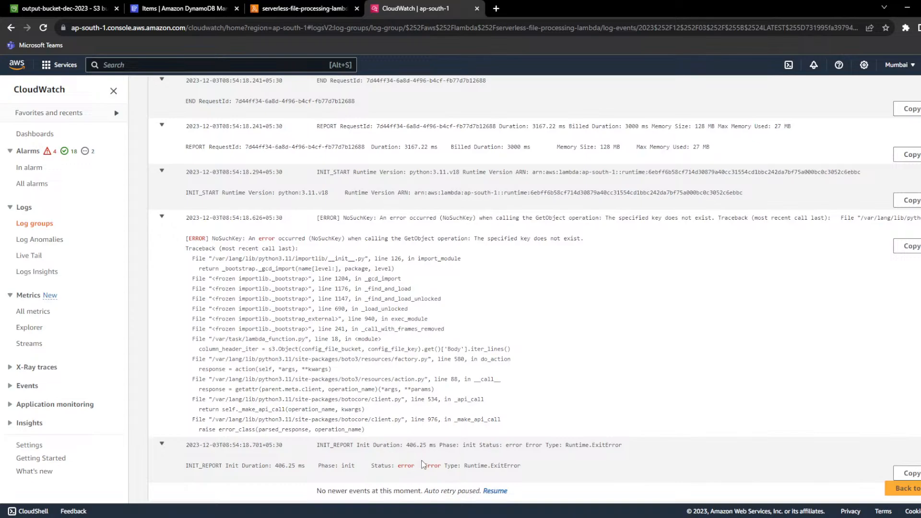
{"action": "scroll", "coordinate": [430, 458], "scroll_direction": "up", "scroll_amount": 3}
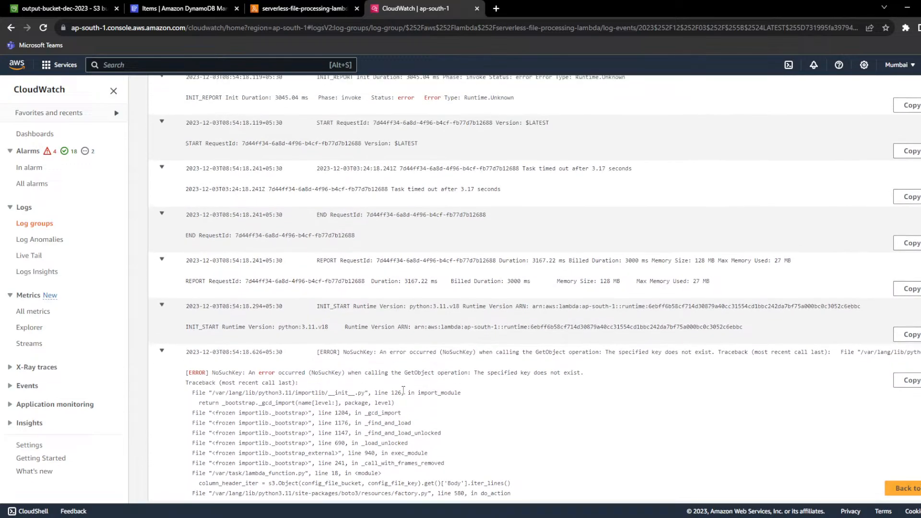
{"action": "left_click_drag", "start_coordinate": [346, 327], "coordinate": [400, 328]}
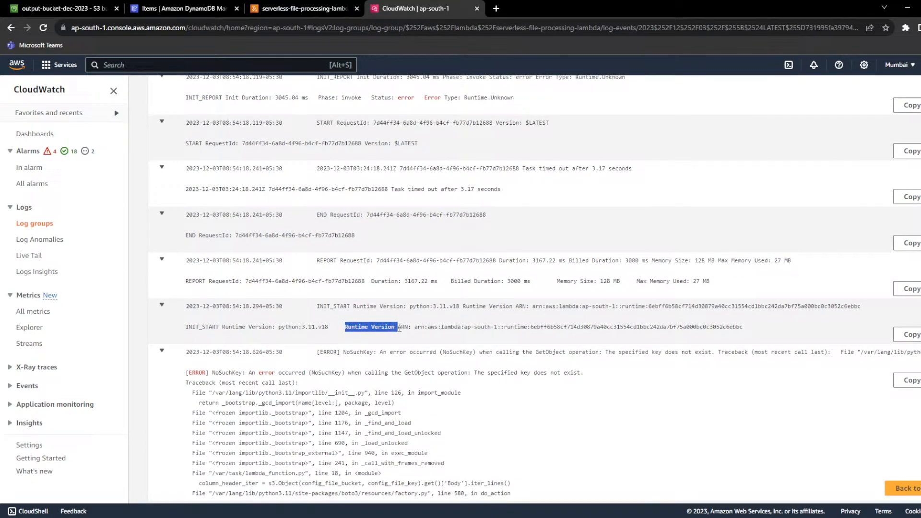
{"action": "scroll", "coordinate": [396, 340], "scroll_direction": "up", "scroll_amount": 1}
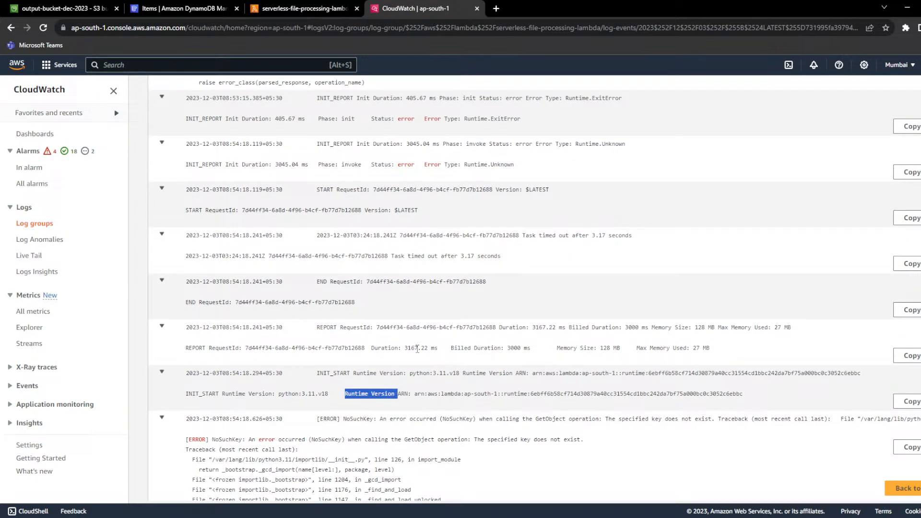
{"action": "left_click_drag", "start_coordinate": [385, 348], "coordinate": [525, 349]}
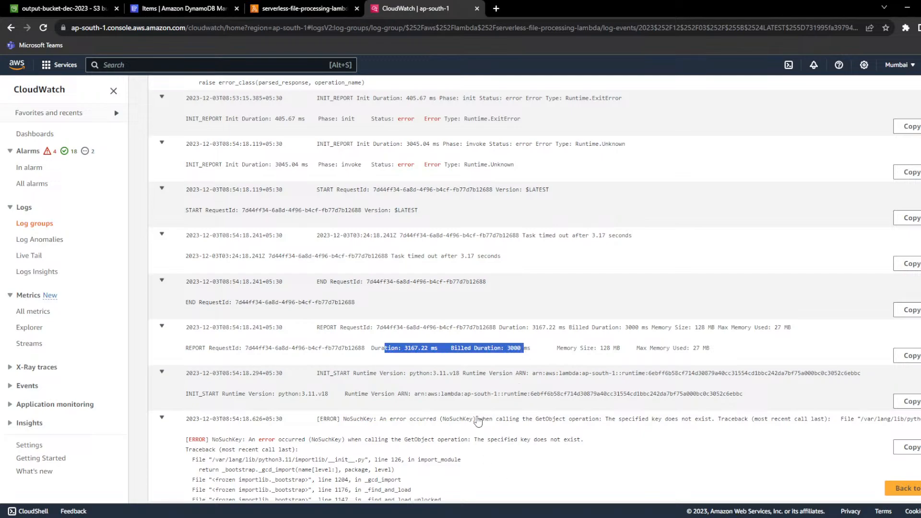
- Search the log events page for "timeo" and look through the latest entries
{"action": "key", "text": "ctrl+f"}
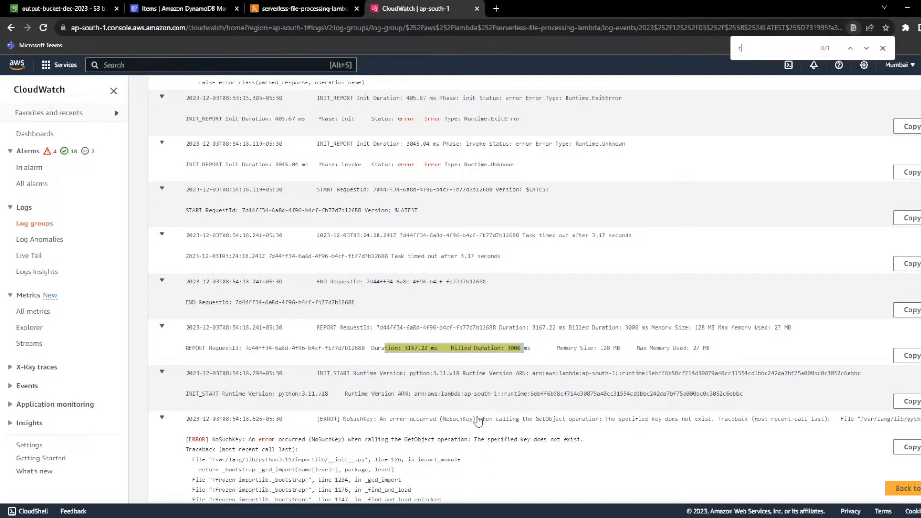
{"action": "type", "text": "time"}
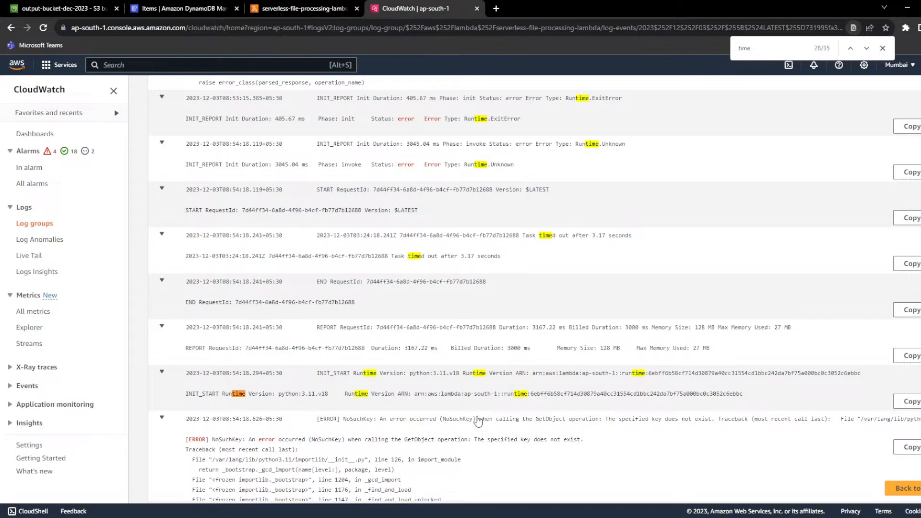
{"action": "type", "text": "o"}
{"action": "scroll", "coordinate": [535, 371], "scroll_direction": "down", "scroll_amount": 4}
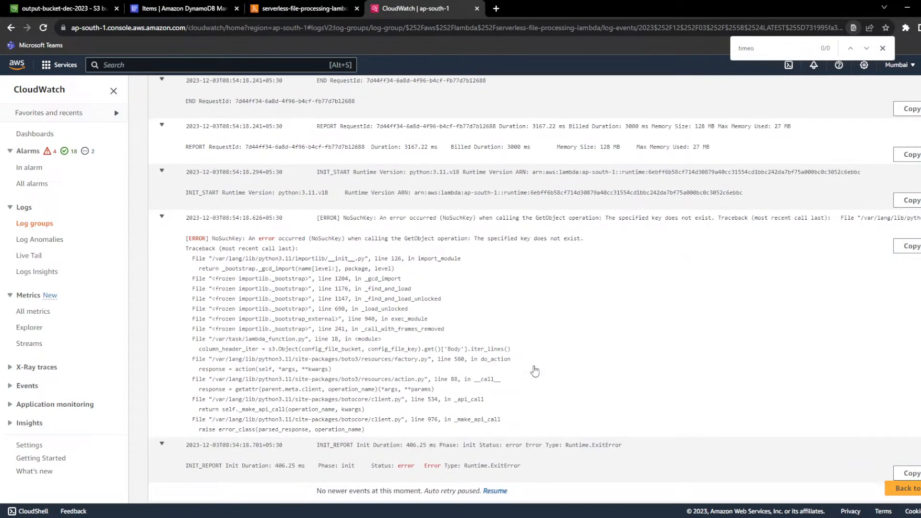
- Resume loading newer log events, examine the last INIT_REPORT entry and go back to the start of the log
{"action": "left_click", "coordinate": [494, 491]}
{"action": "left_click_drag", "start_coordinate": [340, 446], "coordinate": [538, 446]}
{"action": "scroll", "coordinate": [377, 376], "scroll_direction": "up", "scroll_amount": 3}
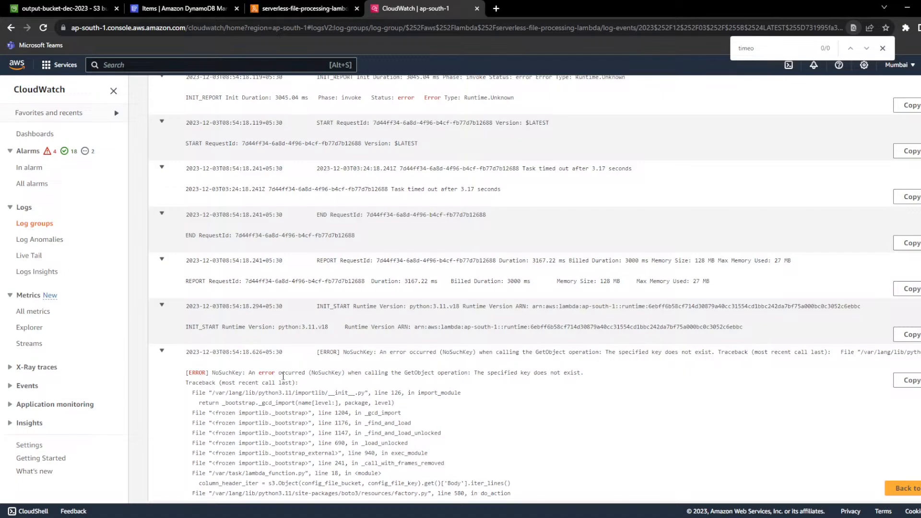
{"action": "scroll", "coordinate": [283, 376], "scroll_direction": "up", "scroll_amount": 5}
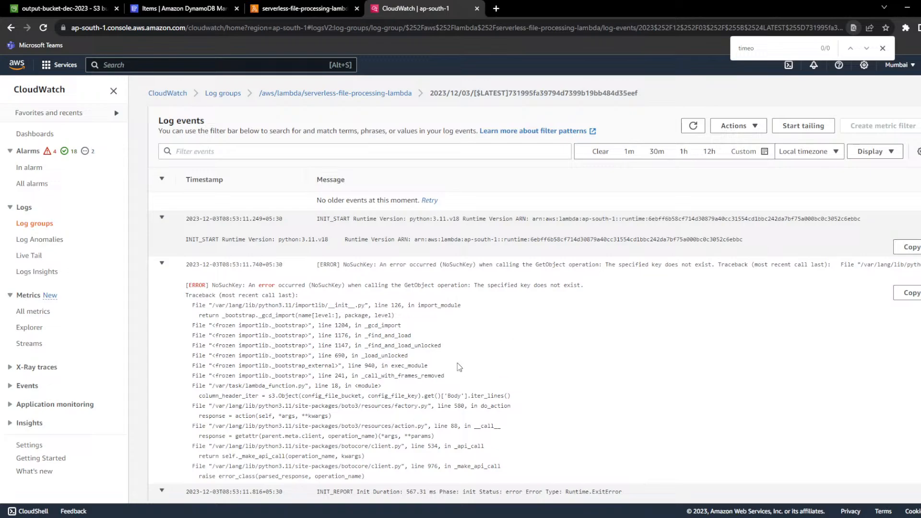
- Examine the first invocation's log entries, focusing on the invoke-phase INIT_REPORT status and the task time-out message
{"action": "scroll", "coordinate": [442, 304], "scroll_direction": "down", "scroll_amount": 3}
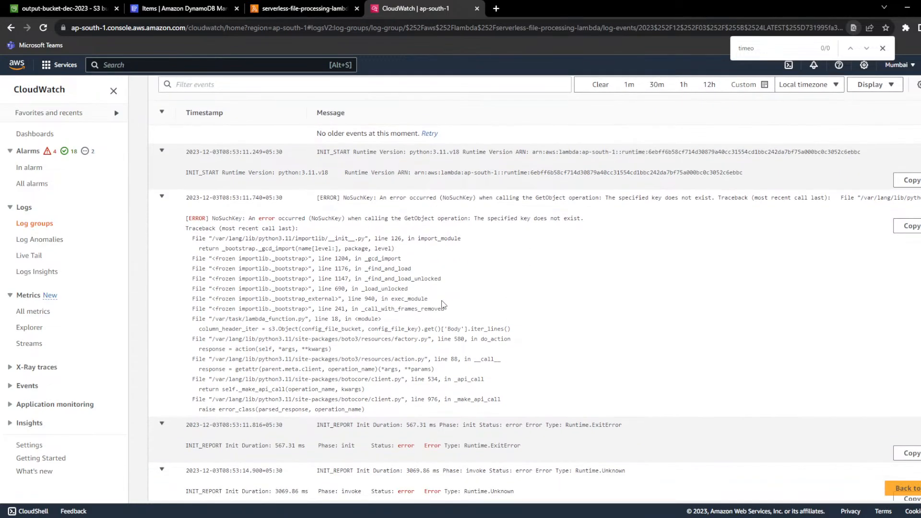
{"action": "scroll", "coordinate": [443, 304], "scroll_direction": "down", "scroll_amount": 2}
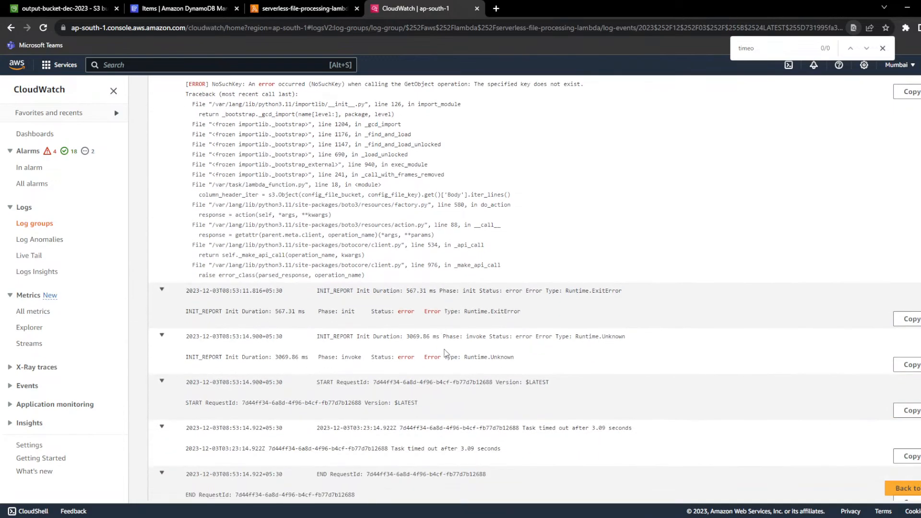
{"action": "left_click_drag", "start_coordinate": [476, 336], "coordinate": [619, 338]}
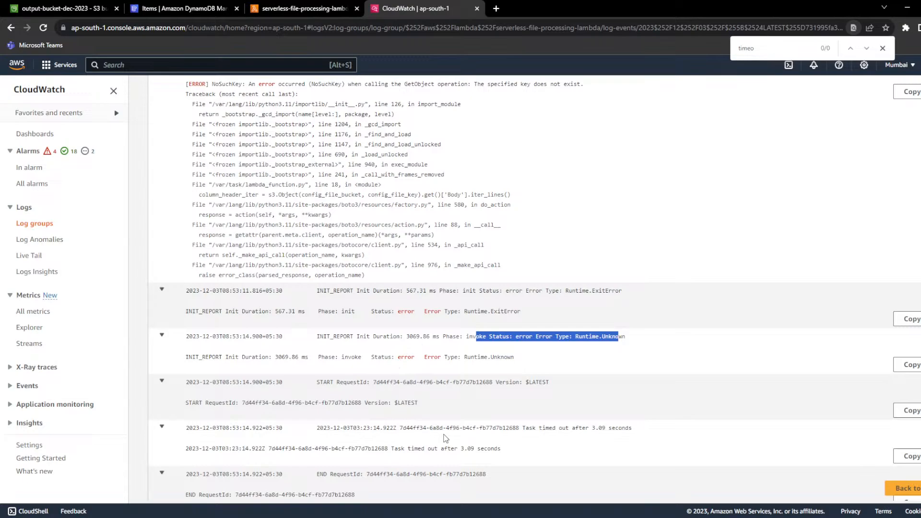
{"action": "scroll", "coordinate": [398, 408], "scroll_direction": "down", "scroll_amount": 2}
{"action": "left_click_drag", "start_coordinate": [391, 381], "coordinate": [434, 408]}
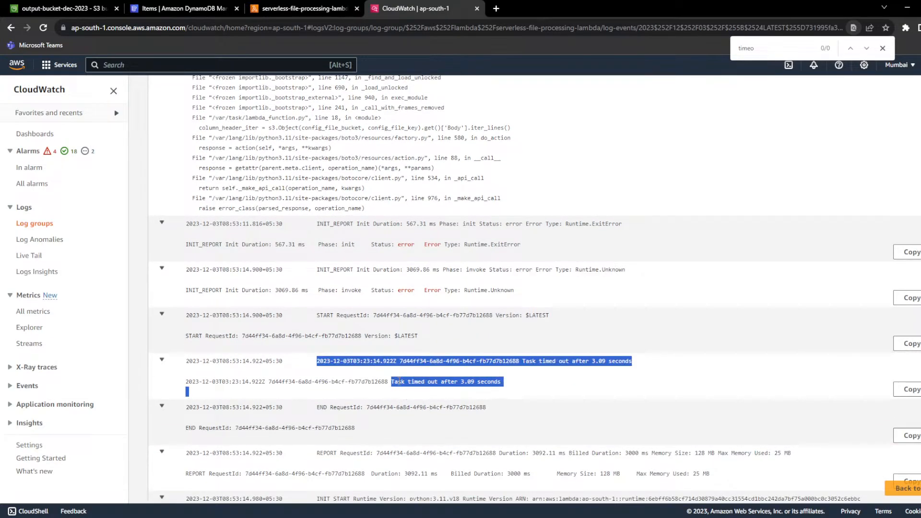
{"action": "left_click", "coordinate": [435, 380]}
{"action": "left_click_drag", "start_coordinate": [438, 382], "coordinate": [509, 391]}
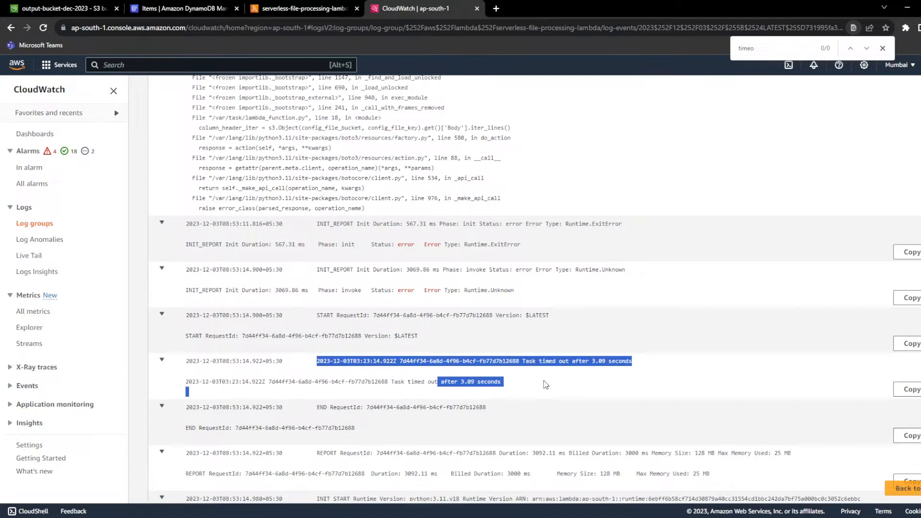
{"action": "left_click", "coordinate": [430, 380]}
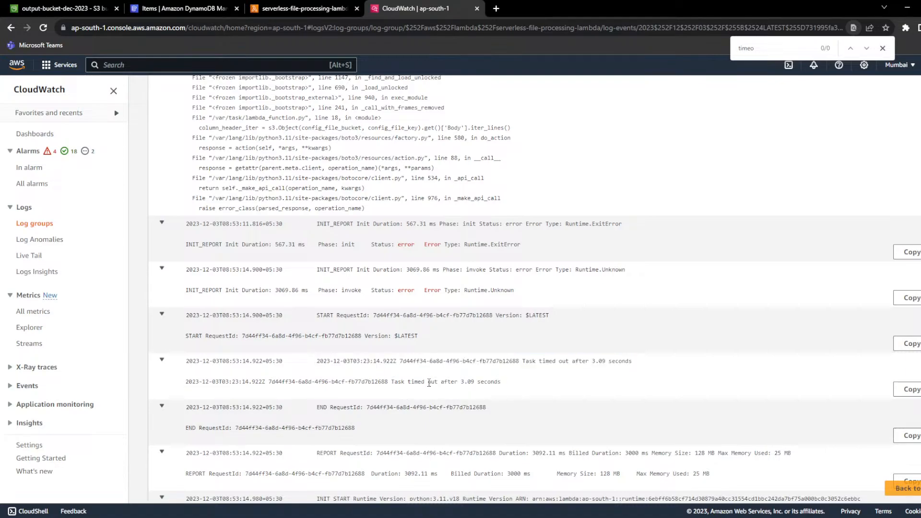
{"action": "mouse_move", "coordinate": [428, 382]}
{"action": "left_mouse_down"}
{"action": "mouse_move", "coordinate": [520, 387]}
{"action": "mouse_move", "coordinate": [446, 384]}
{"action": "left_mouse_up"}
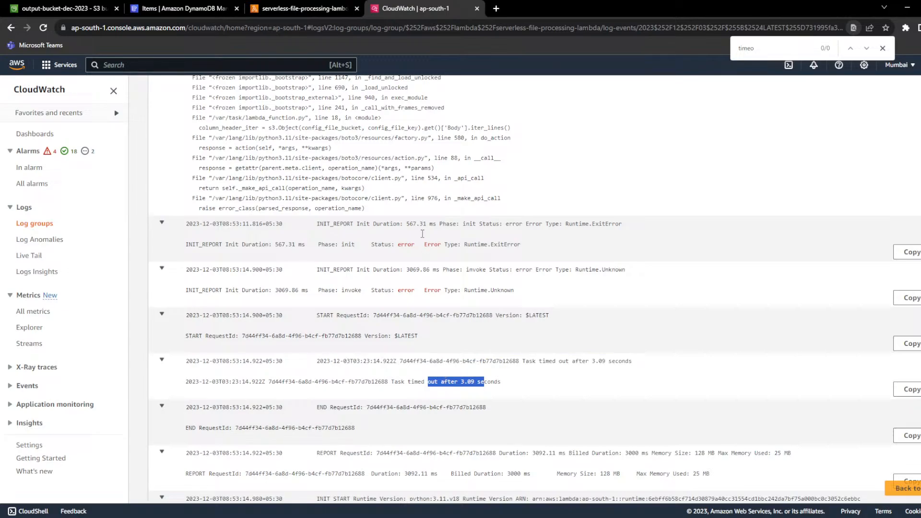
- Return to serverless-file-processing-lambda and open its general configuration to check the timeout setting
{"action": "left_click", "coordinate": [304, 8]}
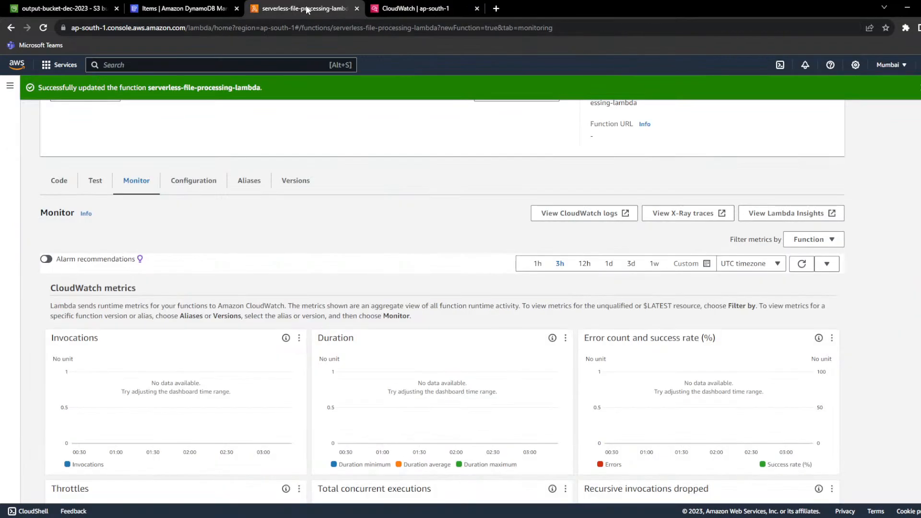
{"action": "left_click", "coordinate": [189, 190]}
{"action": "scroll", "coordinate": [247, 277], "scroll_direction": "down", "scroll_amount": 3}
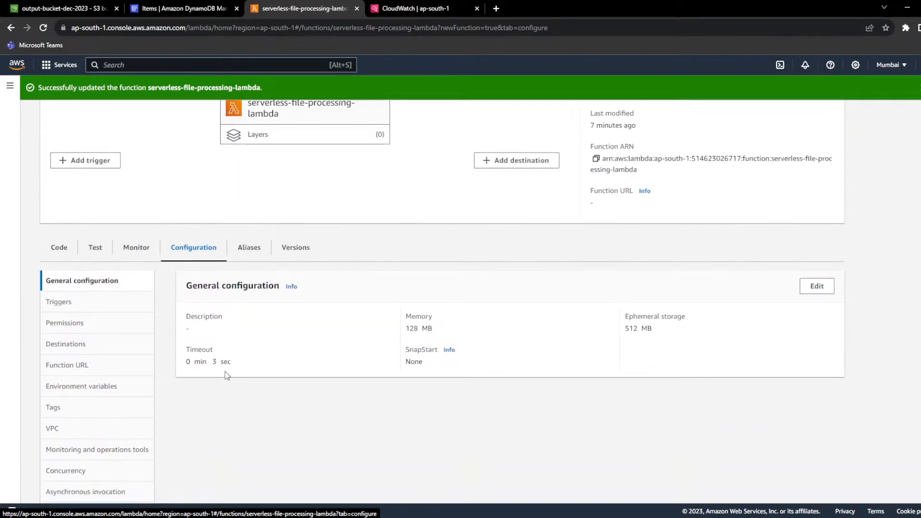
- Edit the function's basic settings and set the timeout to 15 min 0 sec
{"action": "double_click", "coordinate": [192, 353]}
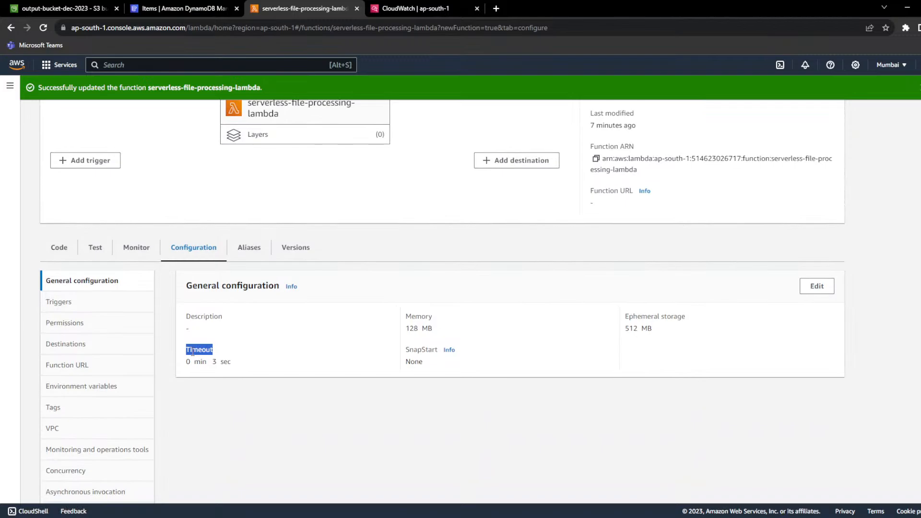
{"action": "left_click", "coordinate": [816, 286]}
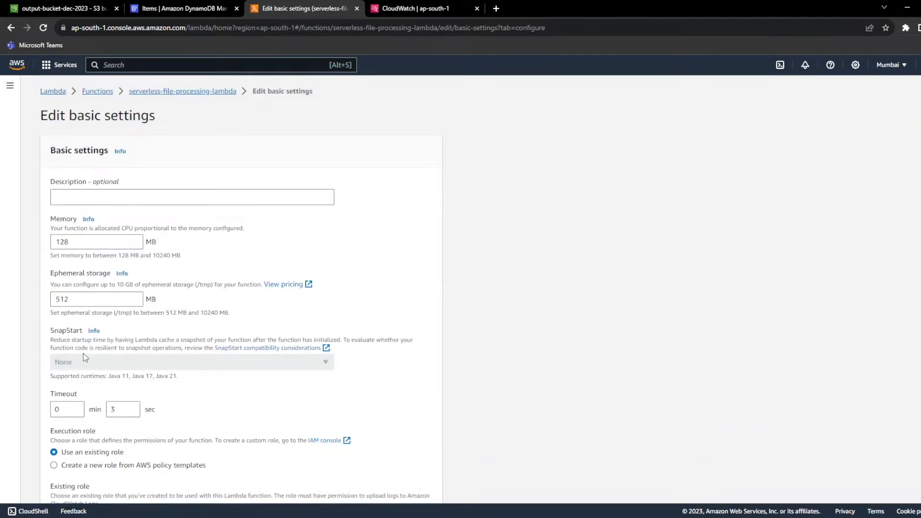
{"action": "double_click", "coordinate": [57, 409]}
{"action": "type", "text": "15"}
{"action": "double_click", "coordinate": [133, 413]}
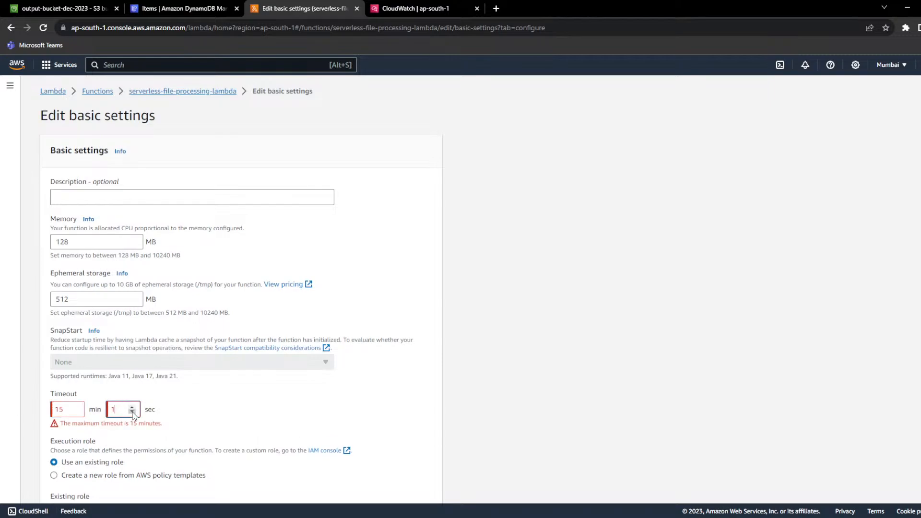
{"action": "left_click", "coordinate": [133, 412]}
{"action": "double_click", "coordinate": [150, 412]}
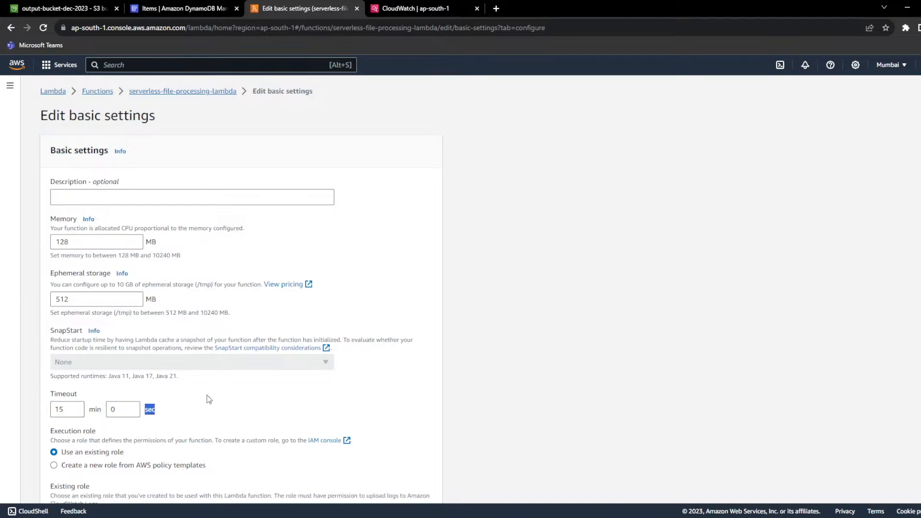
- Set the function's memory to 2000 MB, save the basic settings and check the saved timeout and memory values
{"action": "double_click", "coordinate": [74, 243]}
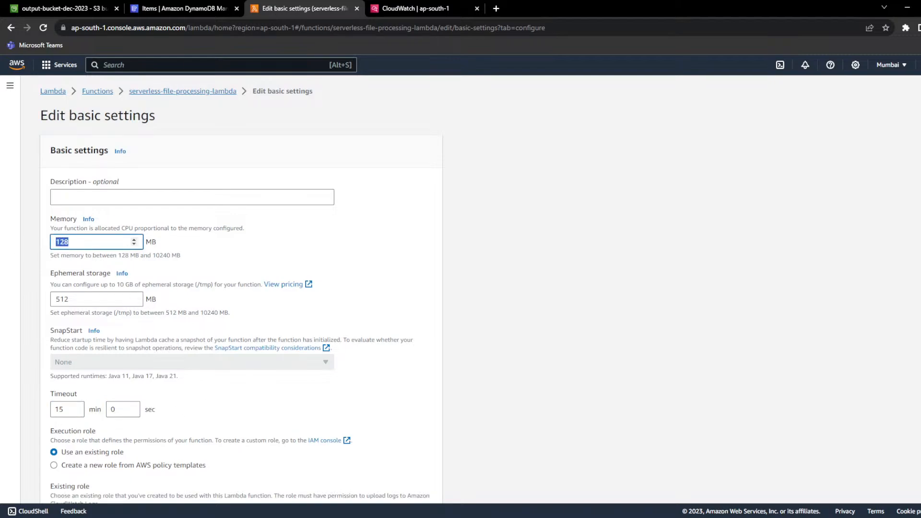
{"action": "type", "text": "2"}
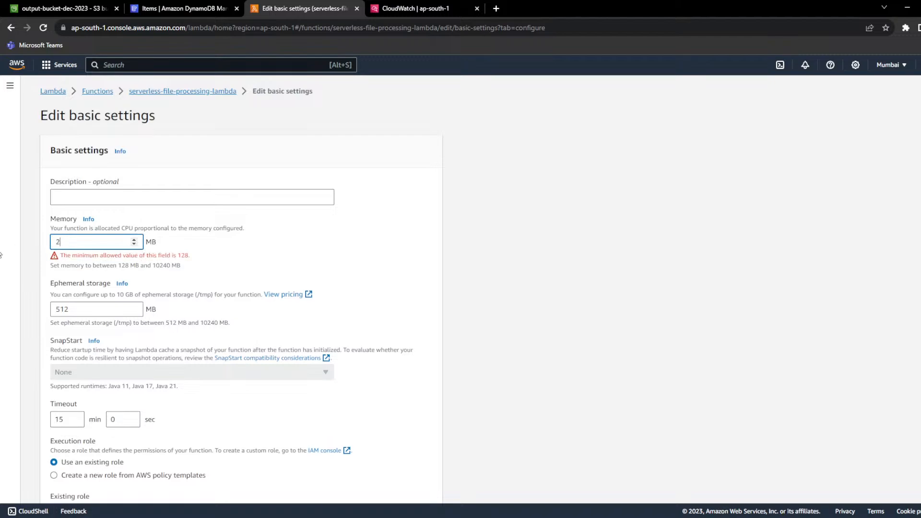
{"action": "type", "text": "000"}
{"action": "left_click", "coordinate": [183, 269]}
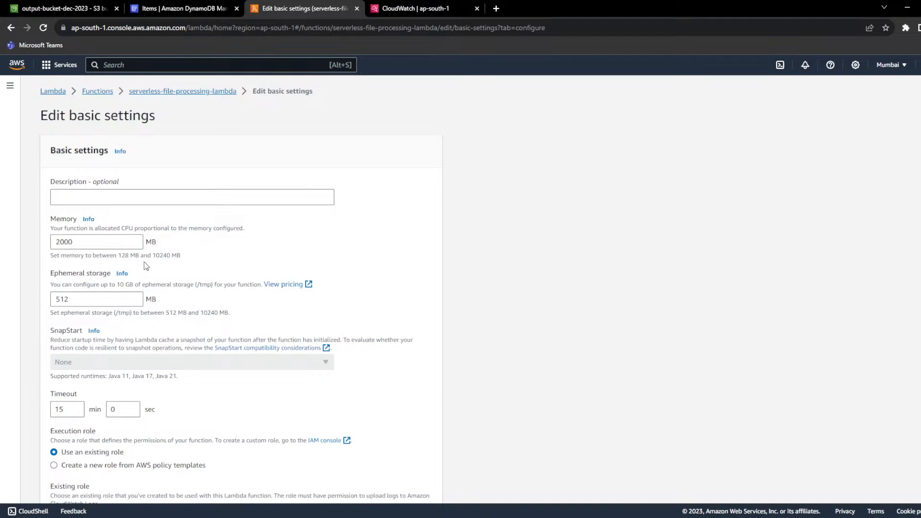
{"action": "scroll", "coordinate": [144, 261], "scroll_direction": "down", "scroll_amount": 2}
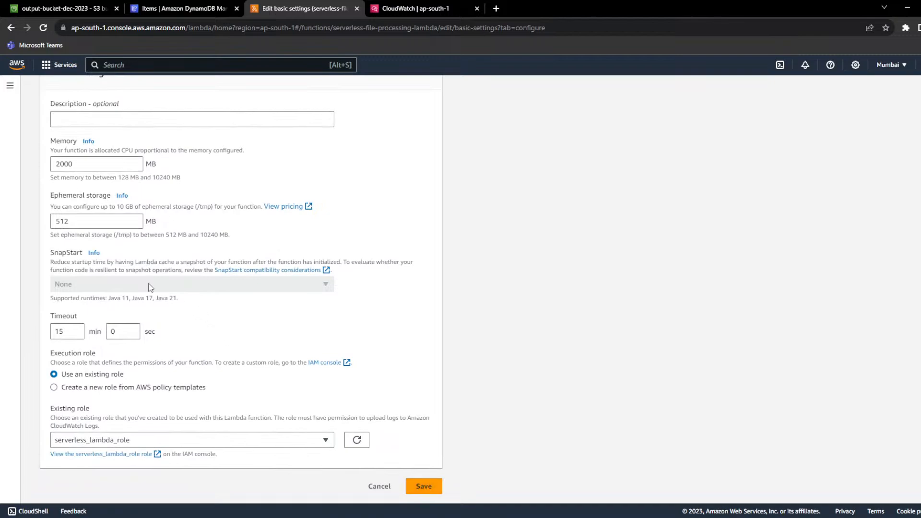
{"action": "double_click", "coordinate": [132, 220]}
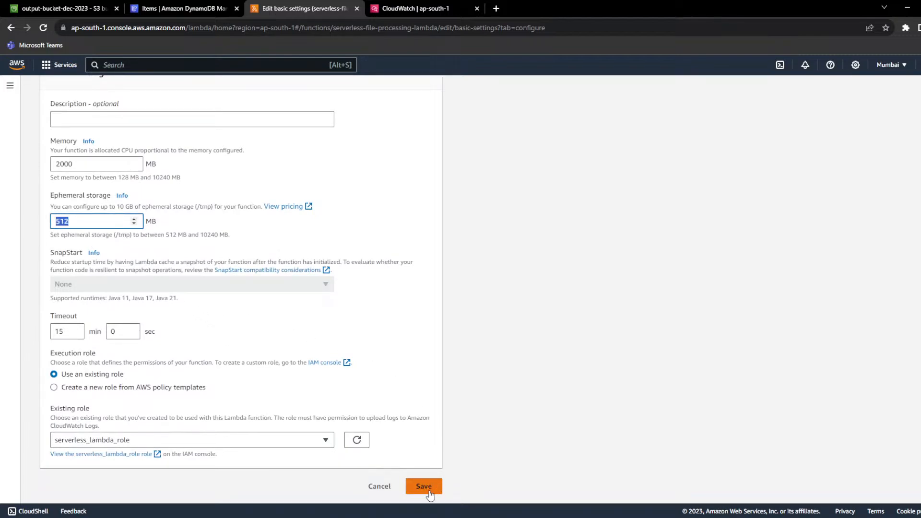
{"action": "left_click", "coordinate": [437, 490]}
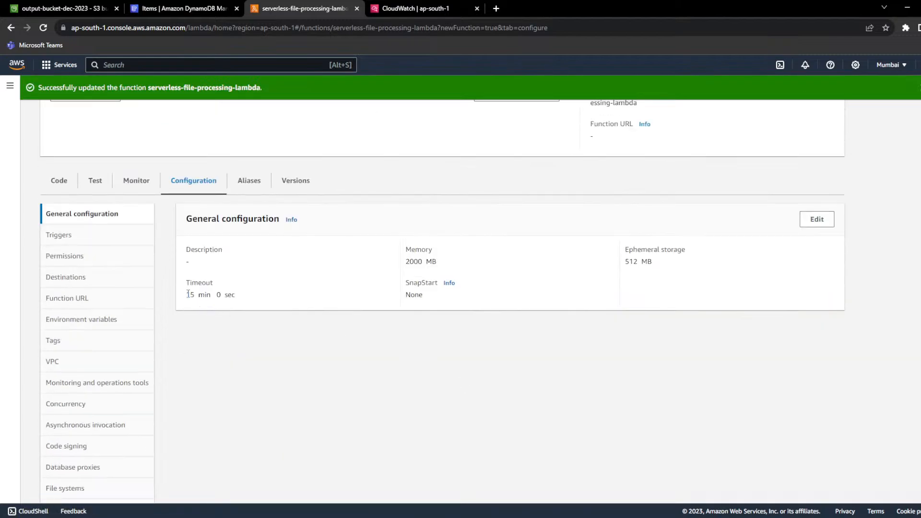
{"action": "triple_click", "coordinate": [195, 292]}
{"action": "triple_click", "coordinate": [416, 261]}
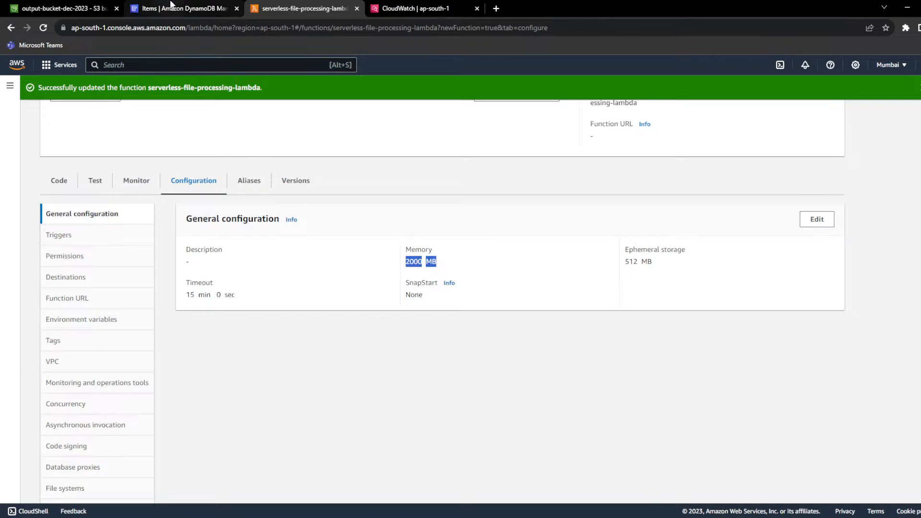
- Permanently delete flights_1.csv from the S3 bucket input-bucket-dec-2023, confirming with "permanently delete"
{"action": "left_click", "coordinate": [63, 6]}
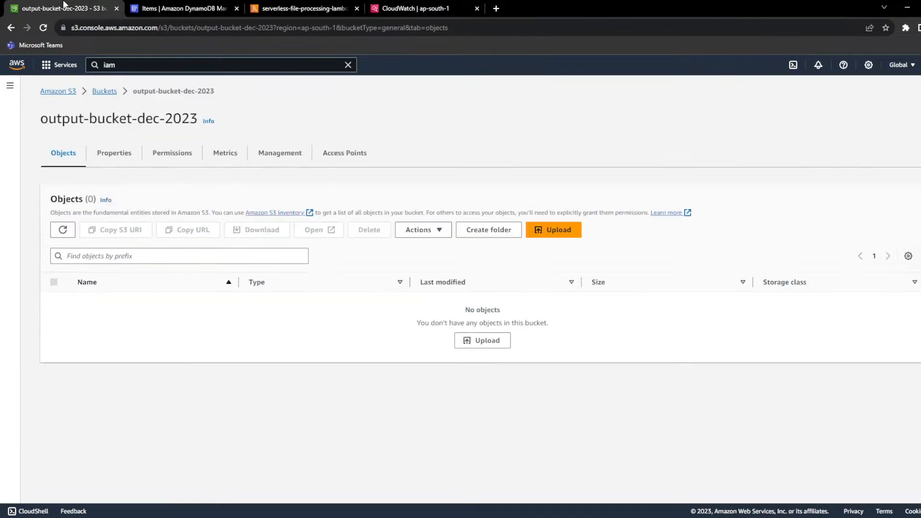
{"action": "left_click", "coordinate": [108, 92]}
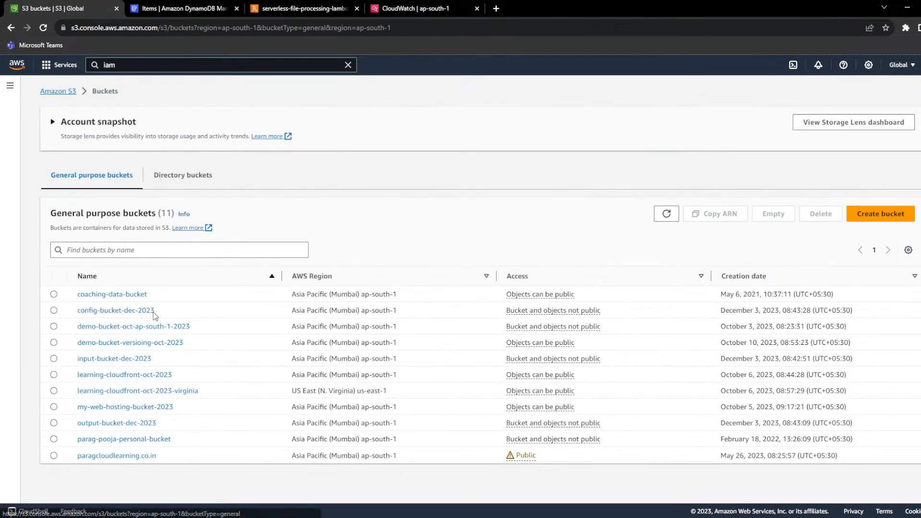
{"action": "left_click", "coordinate": [120, 360]}
{"action": "left_click", "coordinate": [54, 301]}
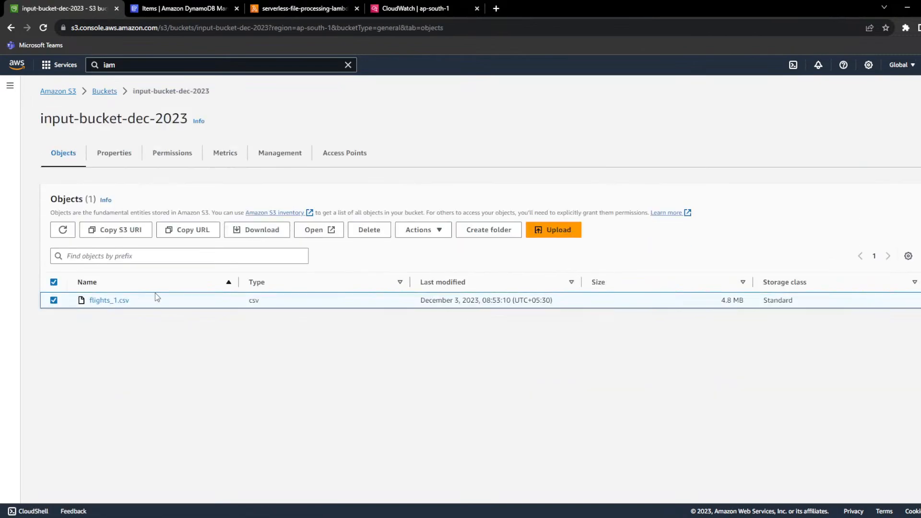
{"action": "left_click", "coordinate": [374, 231]}
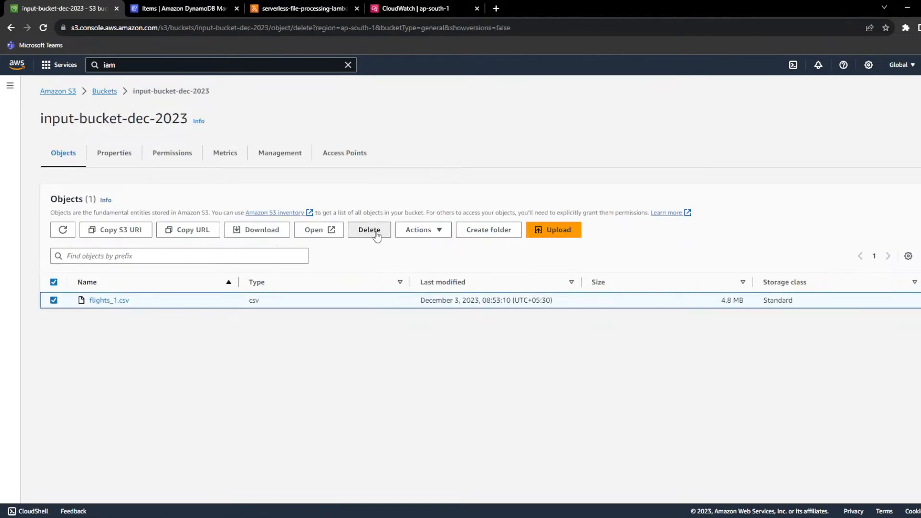
{"action": "double_click", "coordinate": [185, 378]}
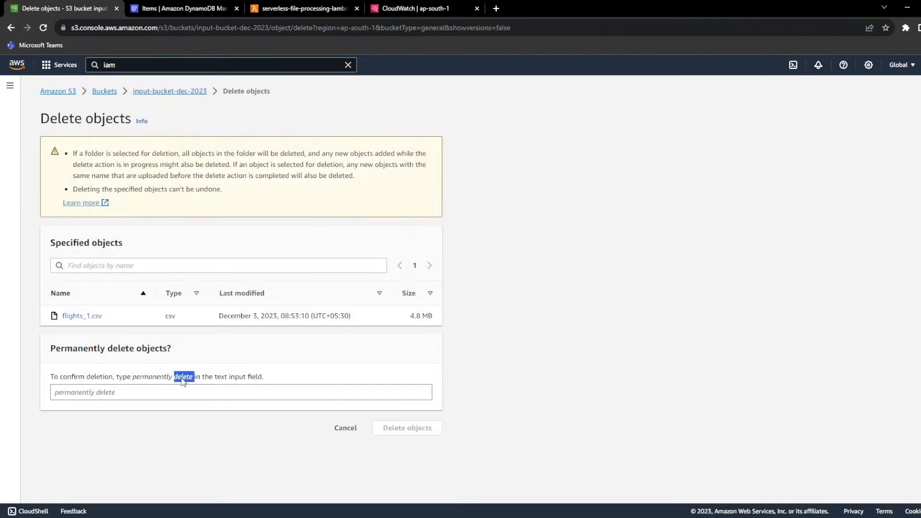
{"action": "left_click_drag", "start_coordinate": [133, 377], "coordinate": [183, 393]}
{"action": "left_click", "coordinate": [437, 430]}
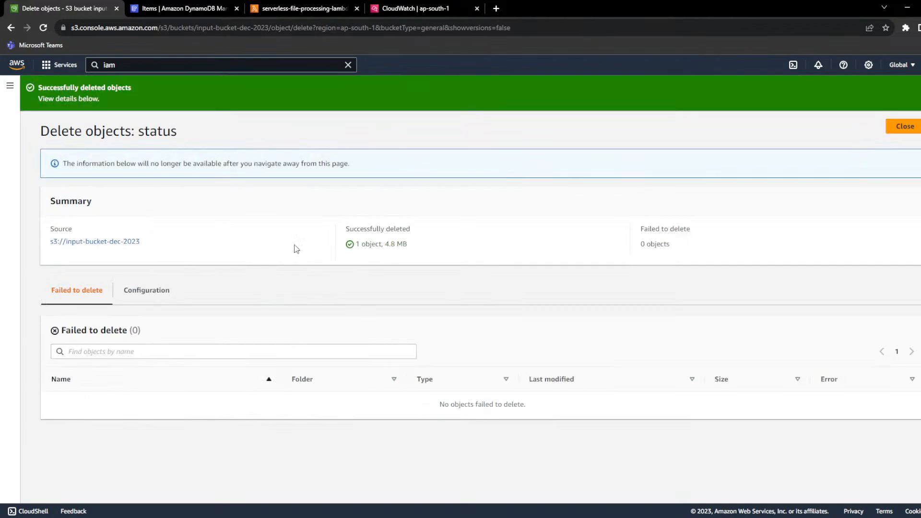
- Upload the local flights_1.csv to input-bucket-dec-2023 again and return to the bucket's object list
{"action": "left_click", "coordinate": [97, 246]}
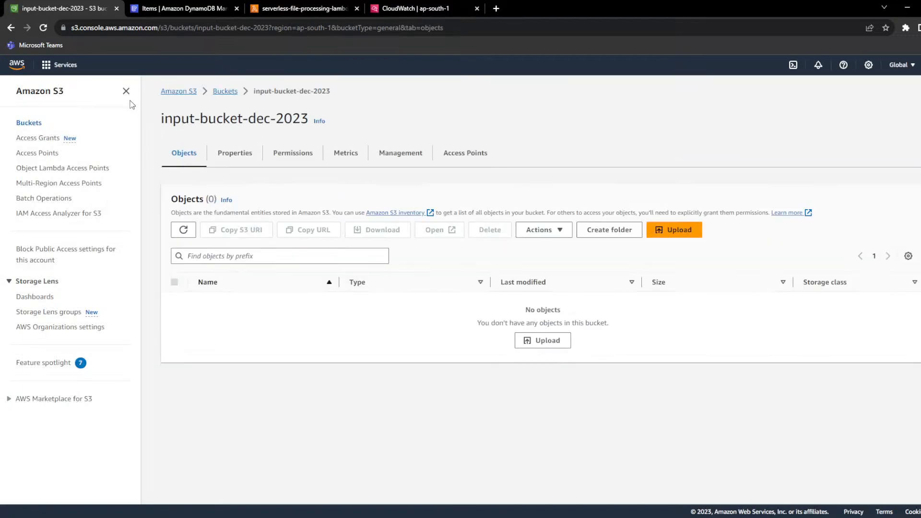
{"action": "left_click", "coordinate": [126, 91]}
{"action": "left_click", "coordinate": [569, 237]}
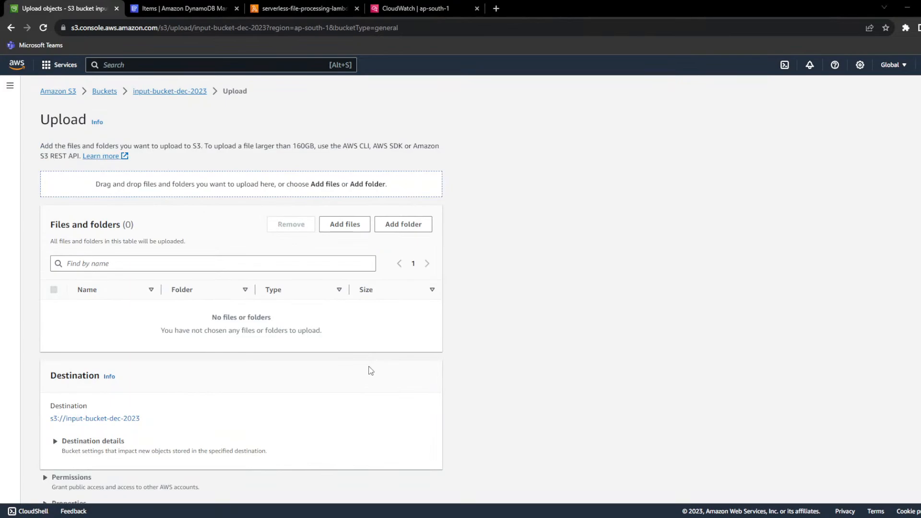
{"action": "key", "text": "alt+Tab"}
{"action": "key", "text": "alt+Tab"}
{"action": "left_click_drag", "start_coordinate": [150, 119], "coordinate": [221, 262]}
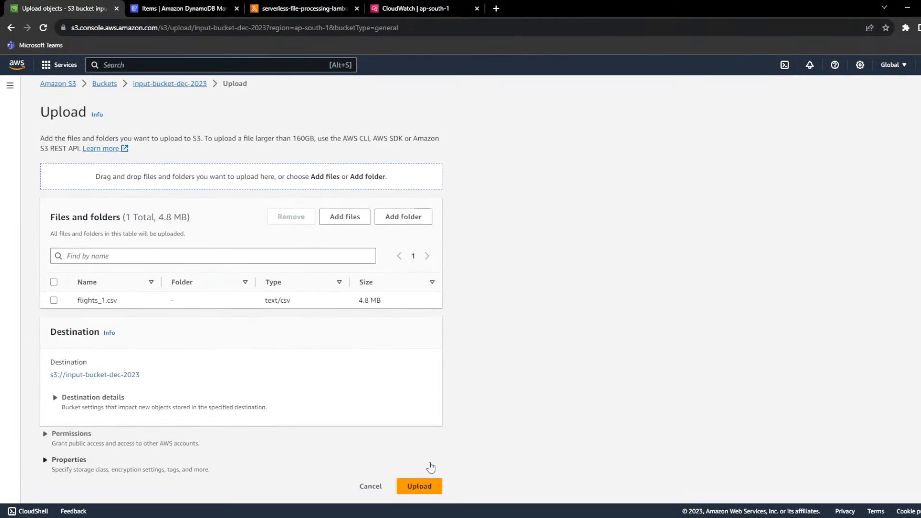
{"action": "left_click", "coordinate": [431, 487]}
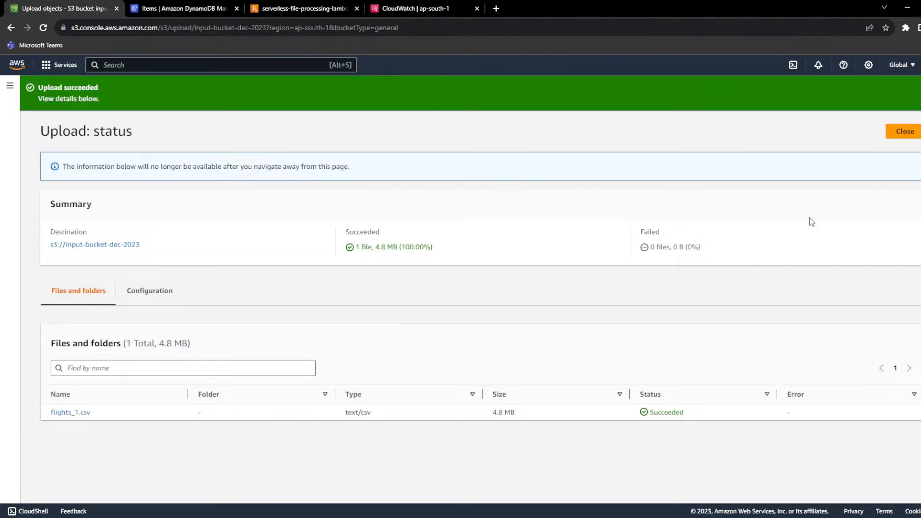
{"action": "triple_click", "coordinate": [496, 413]}
{"action": "left_click", "coordinate": [905, 131]}
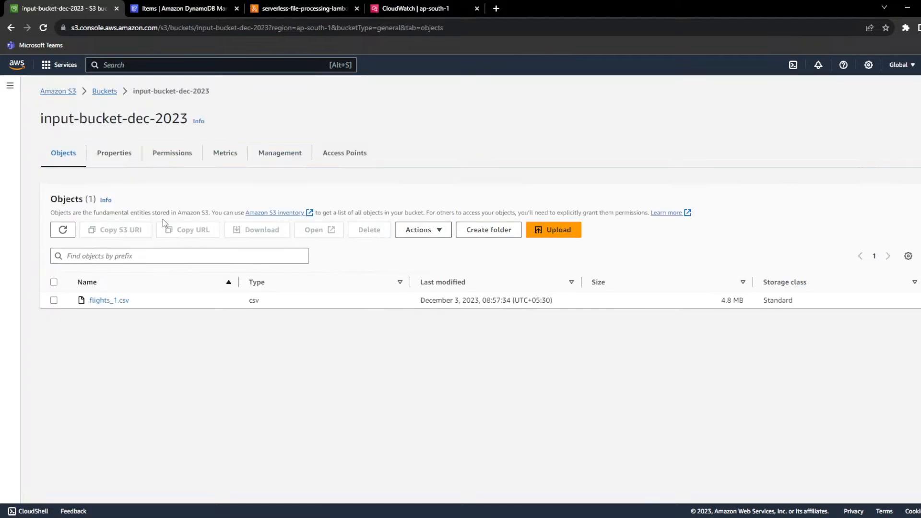
- Refresh the items of the DynamoDB table serverless-file-processing-status to check for a new status record
{"action": "left_click", "coordinate": [155, 9]}
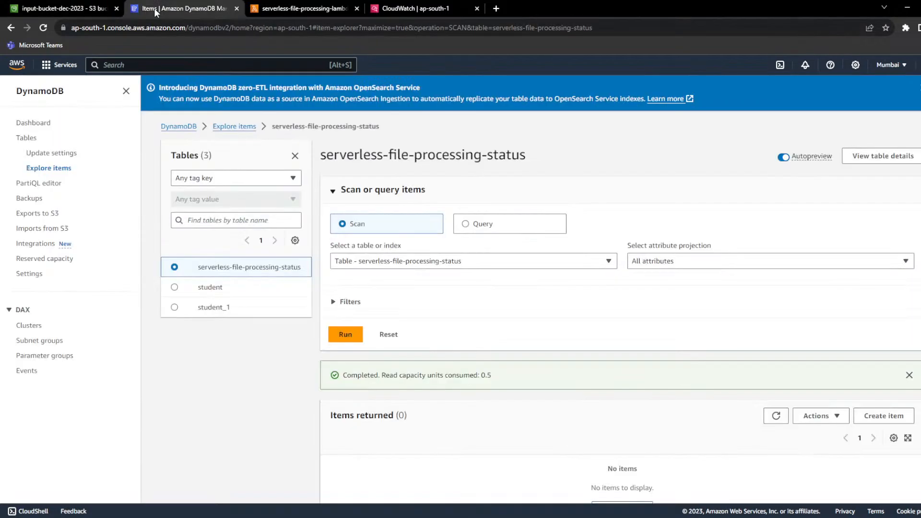
{"action": "left_click", "coordinate": [774, 416]}
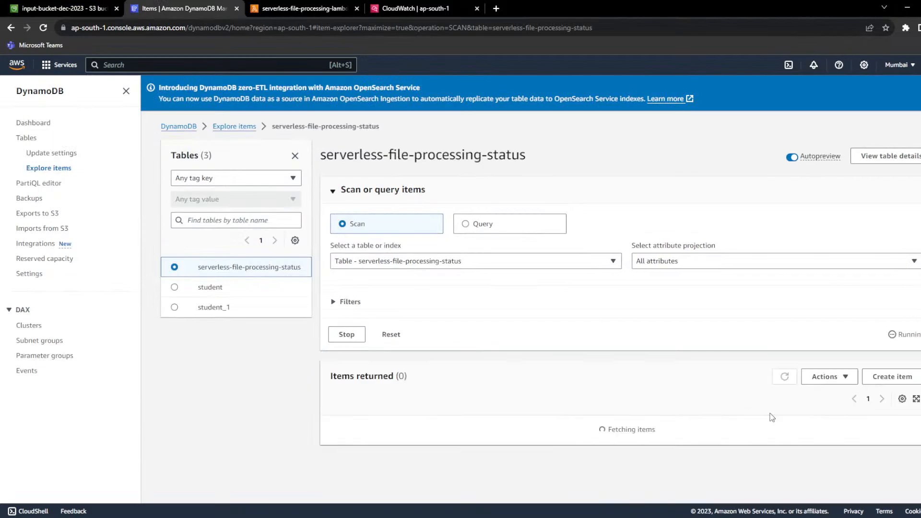
{"action": "left_click", "coordinate": [771, 417]}
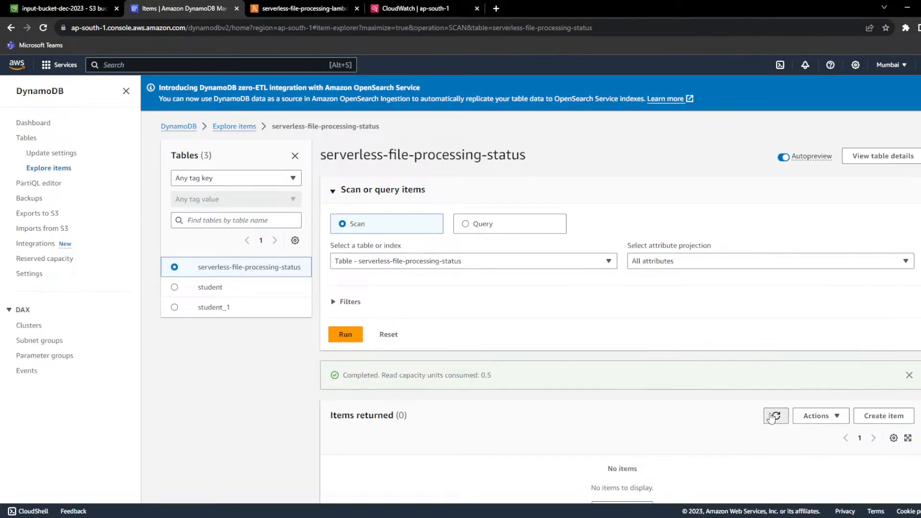
- Open output-bucket-dec-2023 in S3 and refresh its object list to check for processed output
{"action": "left_click", "coordinate": [65, 8]}
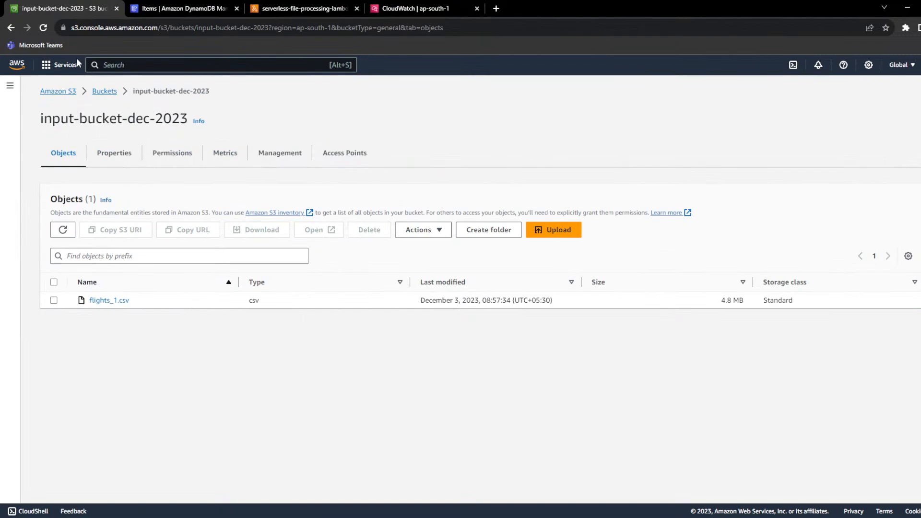
{"action": "left_click", "coordinate": [102, 93]}
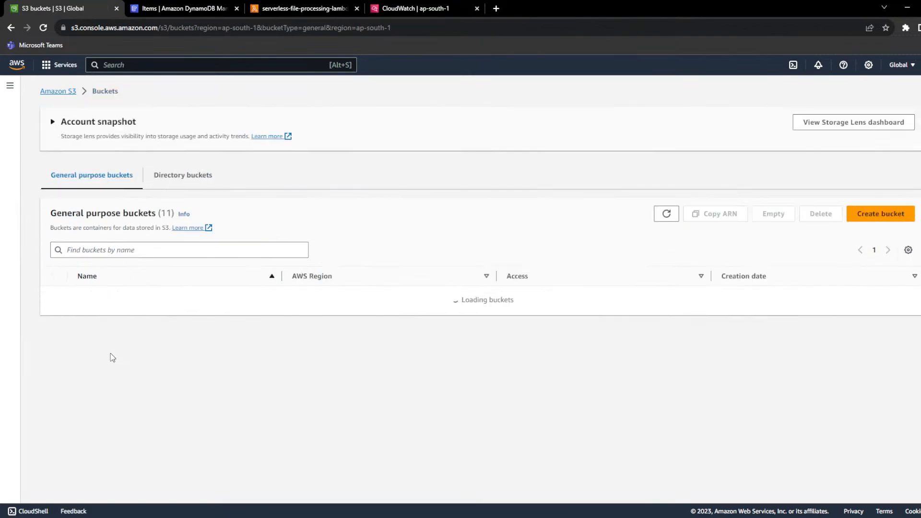
{"action": "left_click", "coordinate": [108, 423]}
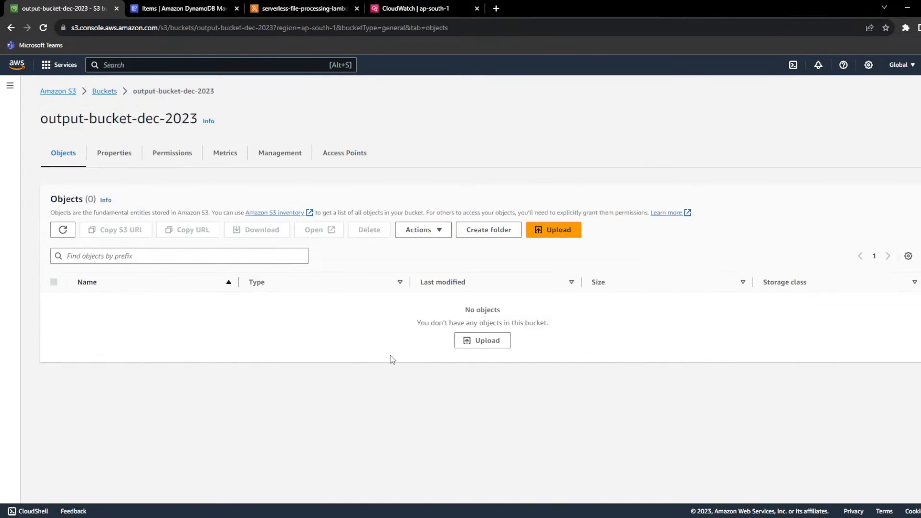
{"action": "left_click", "coordinate": [61, 231]}
{"action": "left_click", "coordinate": [59, 232]}
- Switch to CloudWatch and open the most recent log stream of the /aws/lambda/serverless-file-processing-lambda log group
{"action": "left_click", "coordinate": [432, 17]}
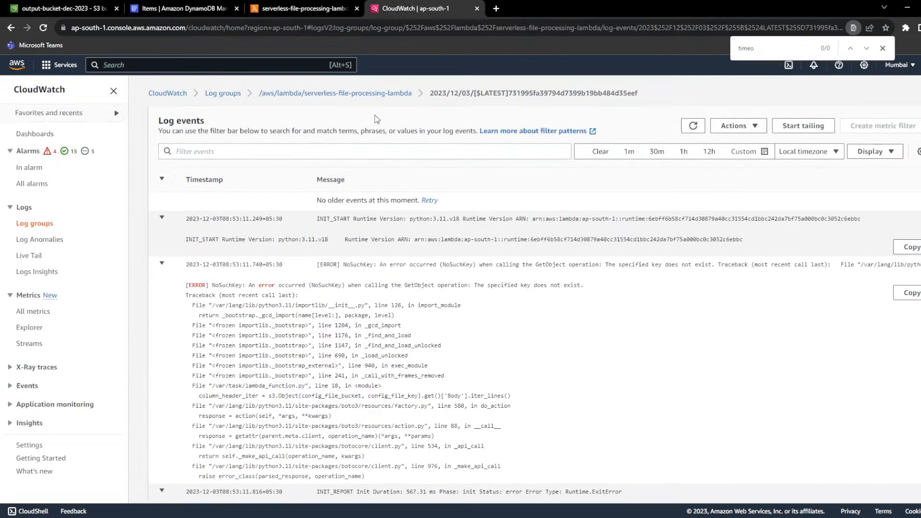
{"action": "left_click", "coordinate": [377, 95]}
{"action": "scroll", "coordinate": [393, 403], "scroll_direction": "down", "scroll_amount": 1}
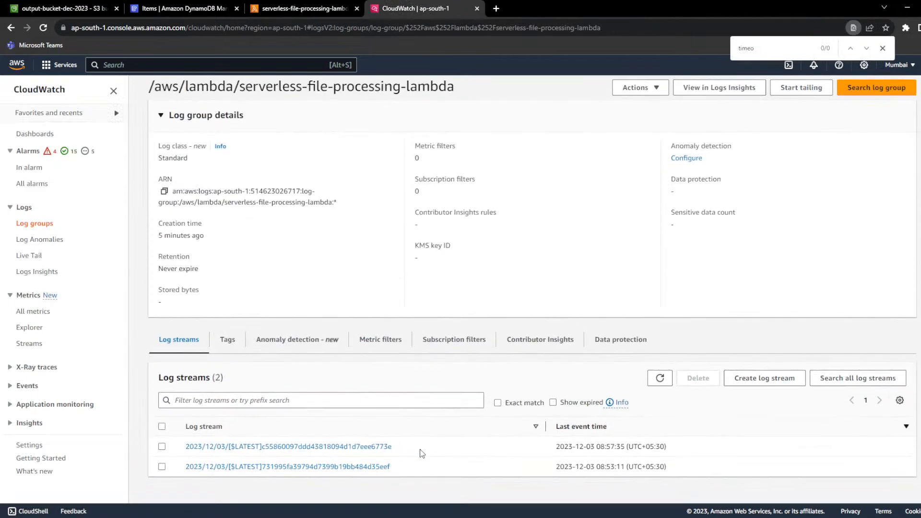
{"action": "left_click_drag", "start_coordinate": [392, 453], "coordinate": [181, 450]}
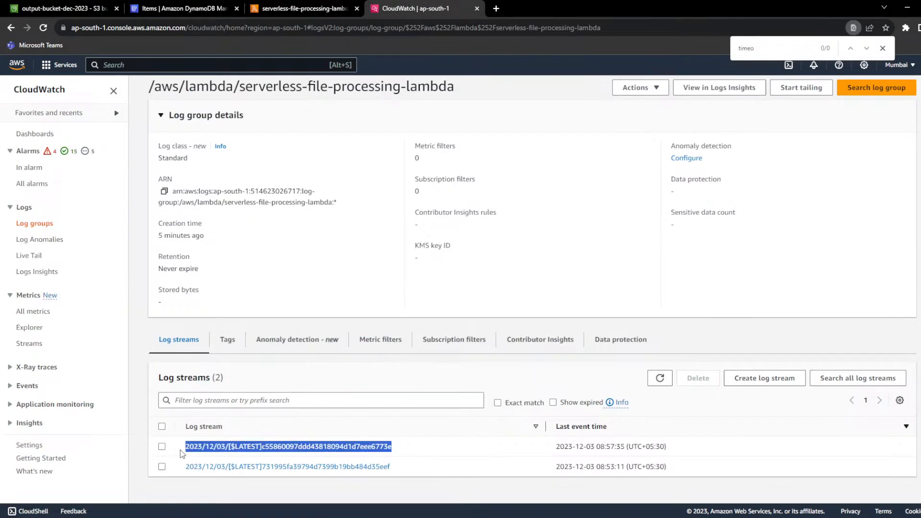
{"action": "left_click", "coordinate": [268, 450]}
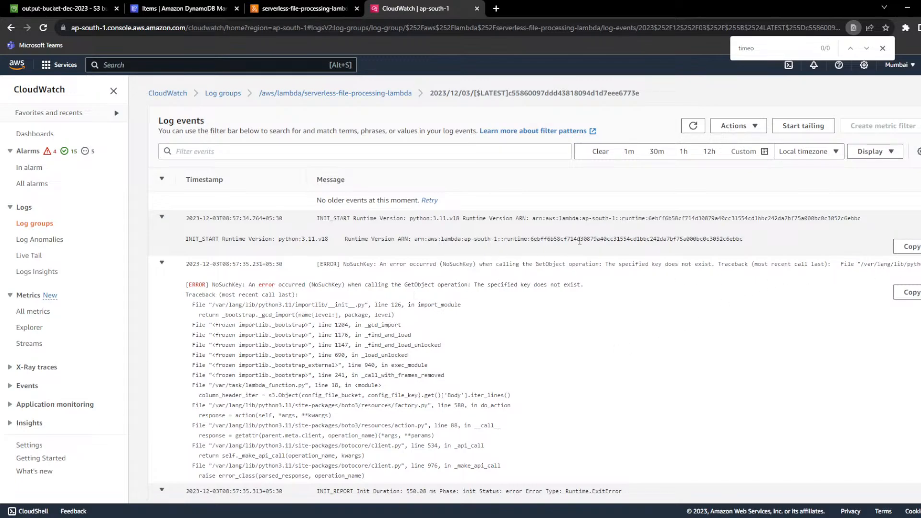
- Examine the first error traceback in the log stream, focusing on the lambda_function.py line that reads the config file from S3
{"action": "scroll", "coordinate": [497, 314], "scroll_direction": "down", "scroll_amount": 3}
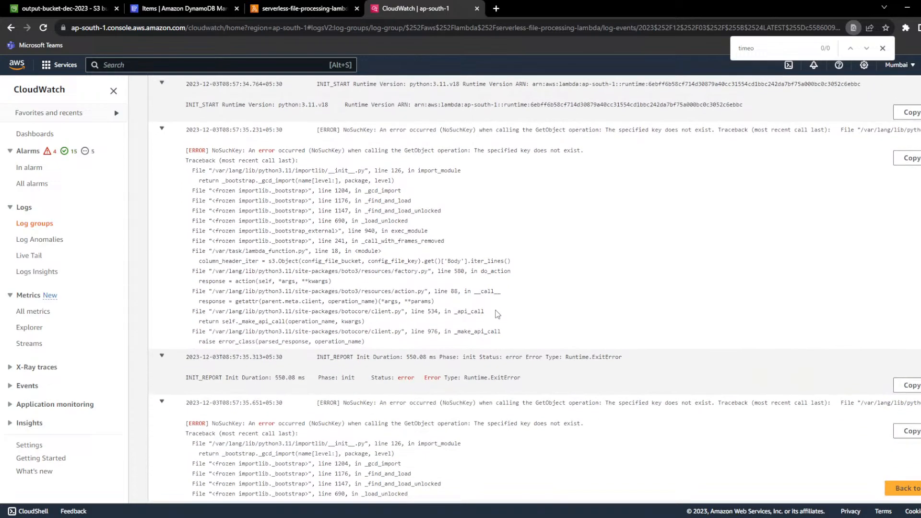
{"action": "scroll", "coordinate": [497, 314], "scroll_direction": "up", "scroll_amount": 2}
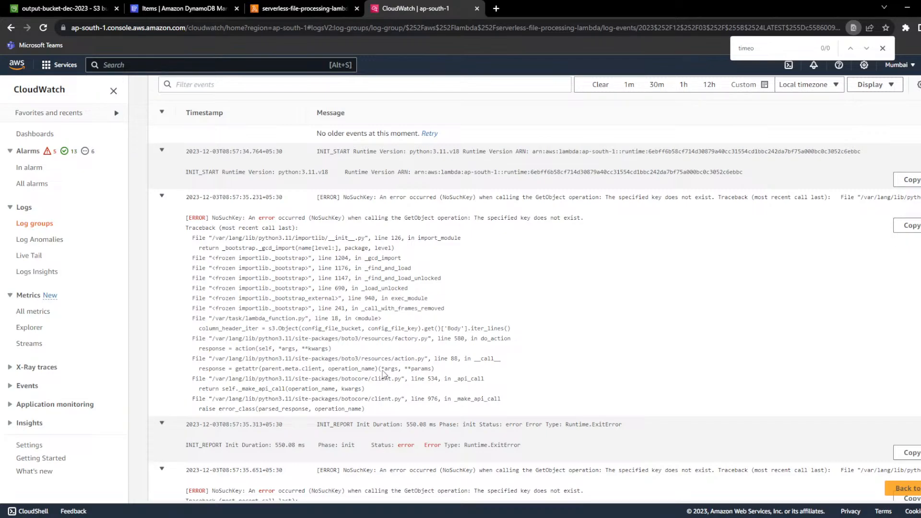
{"action": "left_click_drag", "start_coordinate": [236, 328], "coordinate": [513, 331]}
{"action": "left_click", "coordinate": [333, 338]}
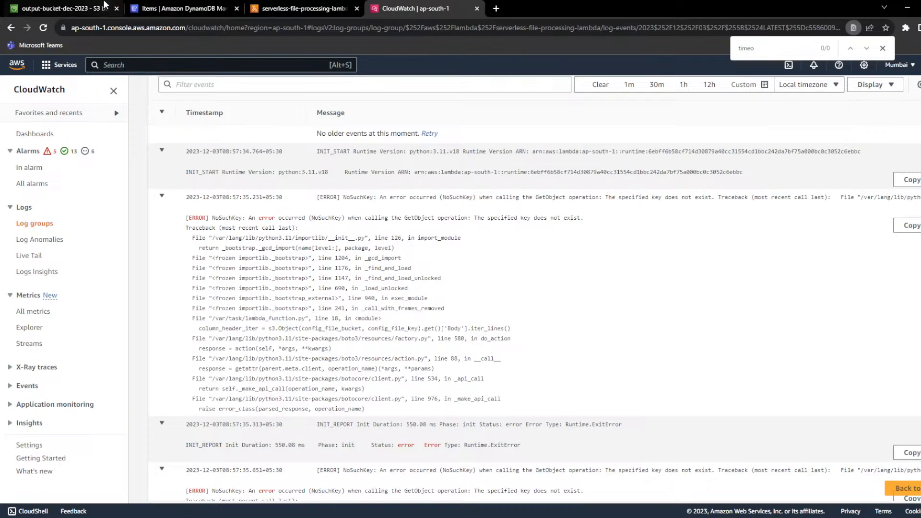
- Upload config.txt from the local Serverless_2 folder to the S3 bucket config-bucket-dec-2023
{"action": "left_click", "coordinate": [63, 9]}
{"action": "left_click", "coordinate": [105, 93]}
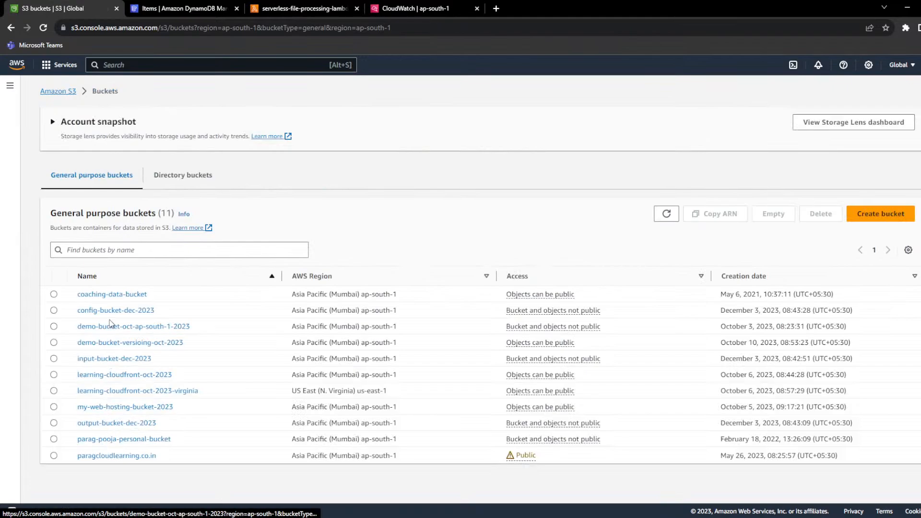
{"action": "left_click", "coordinate": [107, 312]}
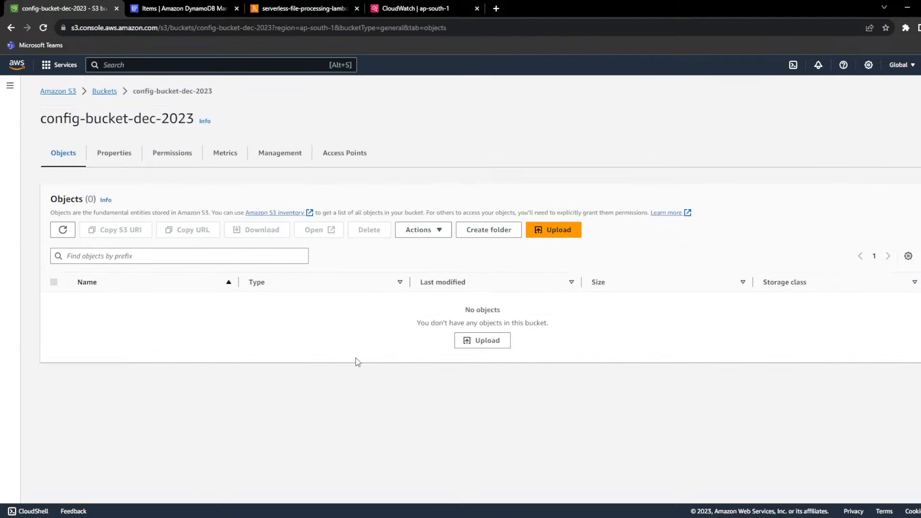
{"action": "key", "text": "alt+Tab"}
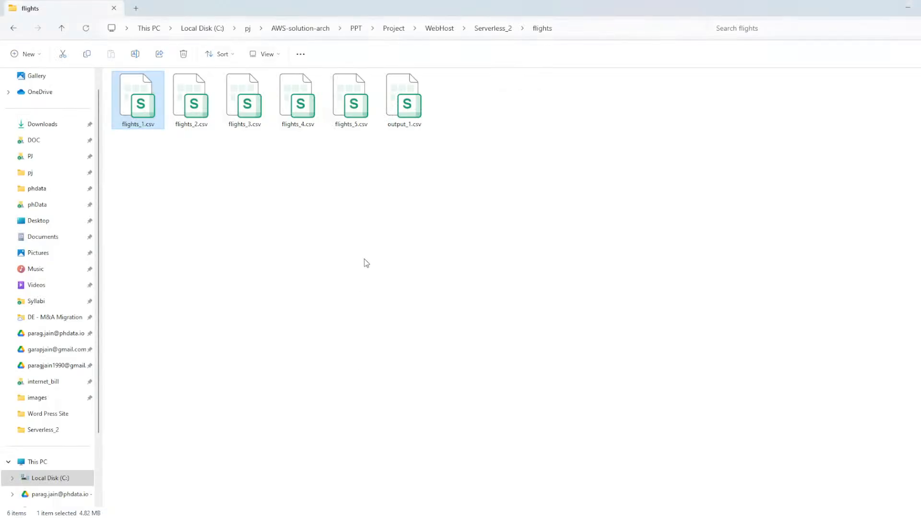
{"action": "left_click", "coordinate": [481, 30]}
{"action": "left_click_drag", "start_coordinate": [198, 111], "coordinate": [362, 384]}
{"action": "key", "text": "alt+Tab"}
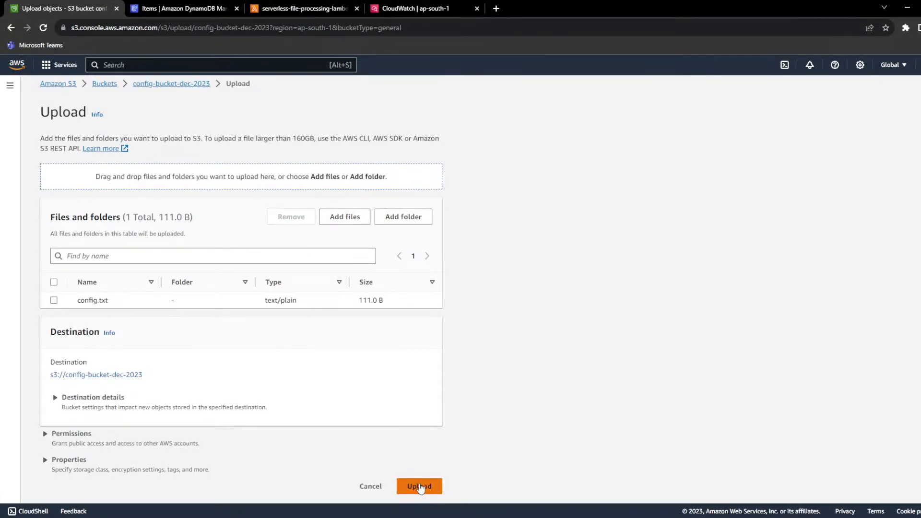
{"action": "left_click", "coordinate": [419, 486]}
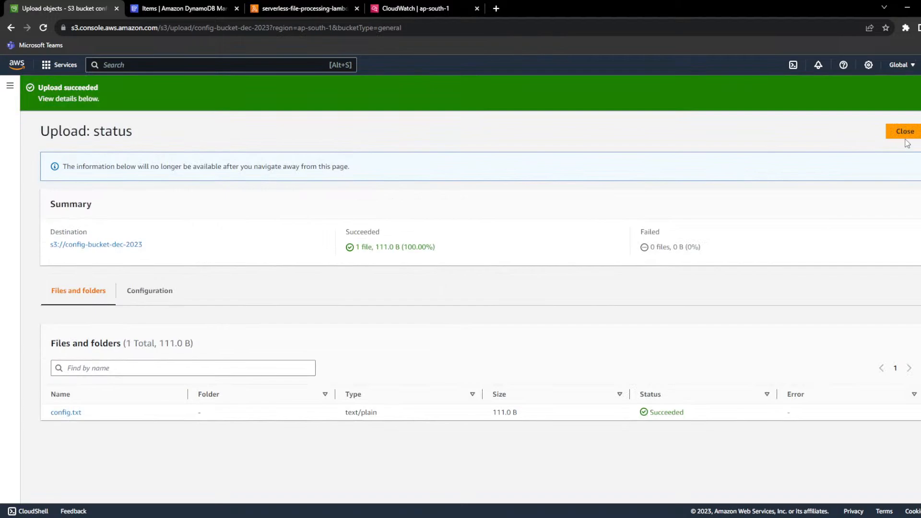
{"action": "left_click", "coordinate": [905, 134]}
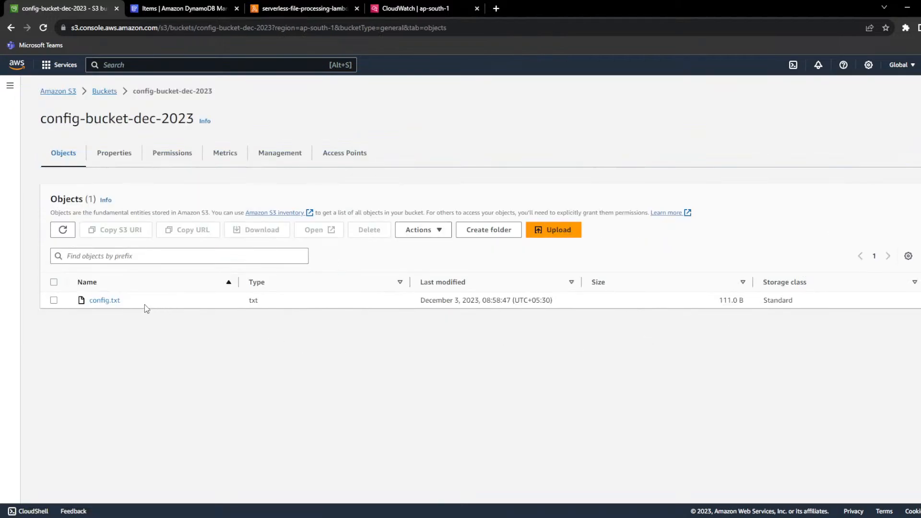
{"action": "left_click_drag", "start_coordinate": [145, 305], "coordinate": [23, 308]}
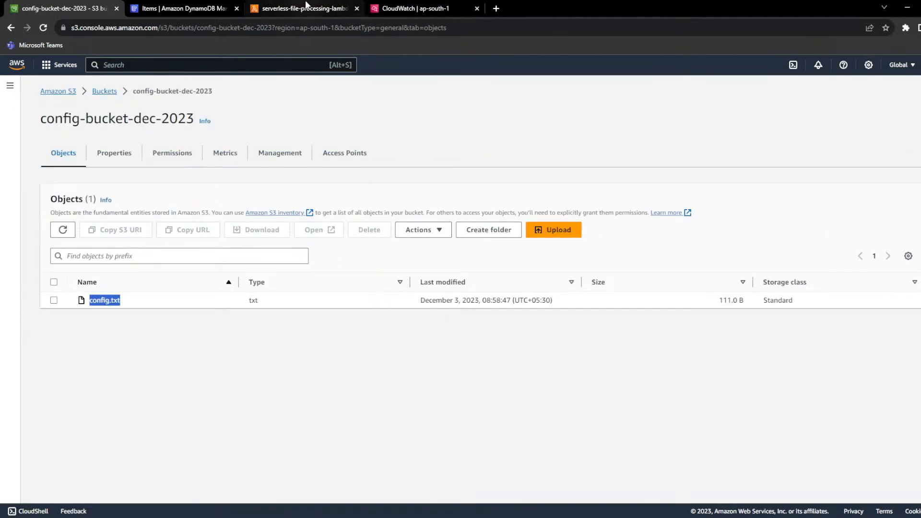
- Recheck the config file read error in the CloudWatch log stream, and return to the log streams of /aws/lambda/serverless-file-processing-lambda
{"action": "left_click", "coordinate": [413, 8]}
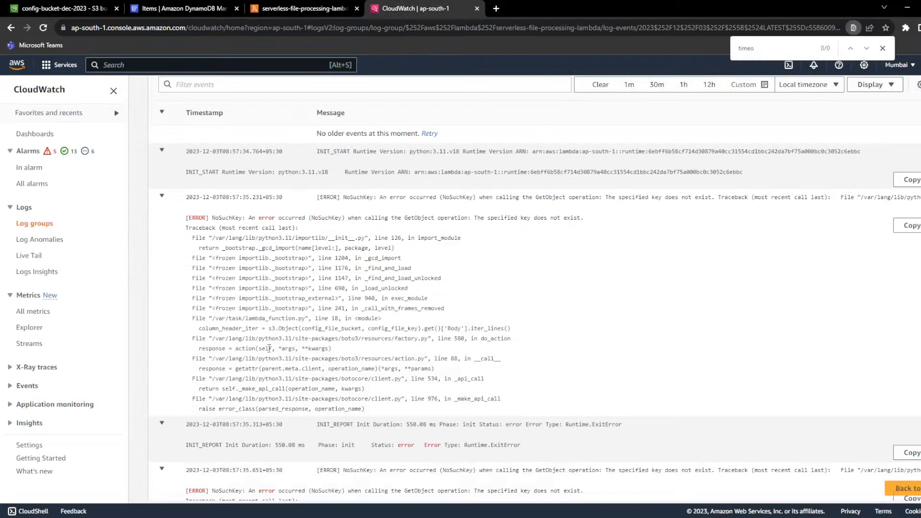
{"action": "left_click_drag", "start_coordinate": [247, 330], "coordinate": [526, 326]}
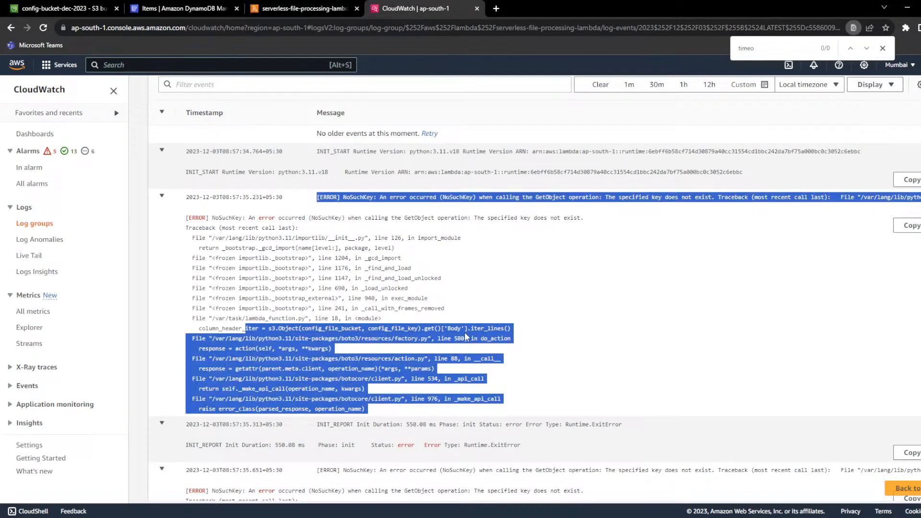
{"action": "left_click", "coordinate": [465, 337]}
{"action": "scroll", "coordinate": [434, 176], "scroll_direction": "up", "scroll_amount": 2}
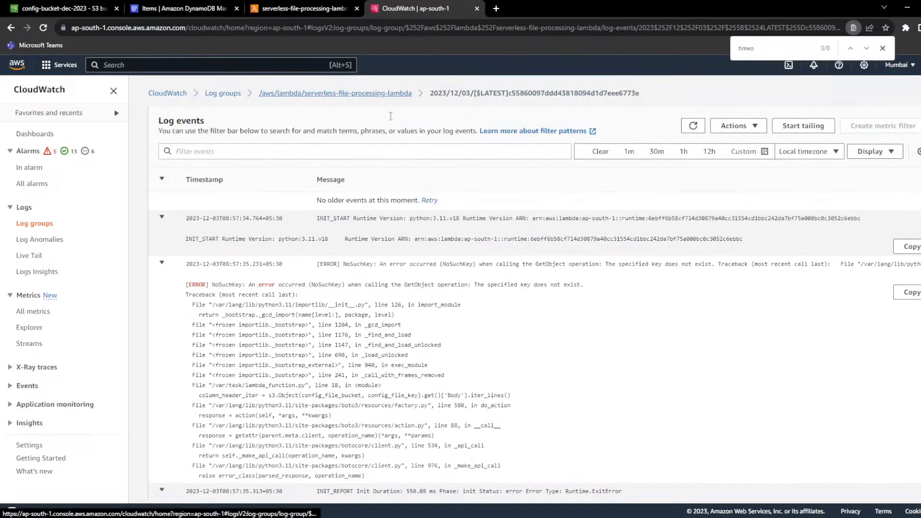
{"action": "left_click", "coordinate": [391, 93]}
{"action": "scroll", "coordinate": [419, 322], "scroll_direction": "down", "scroll_amount": 1}
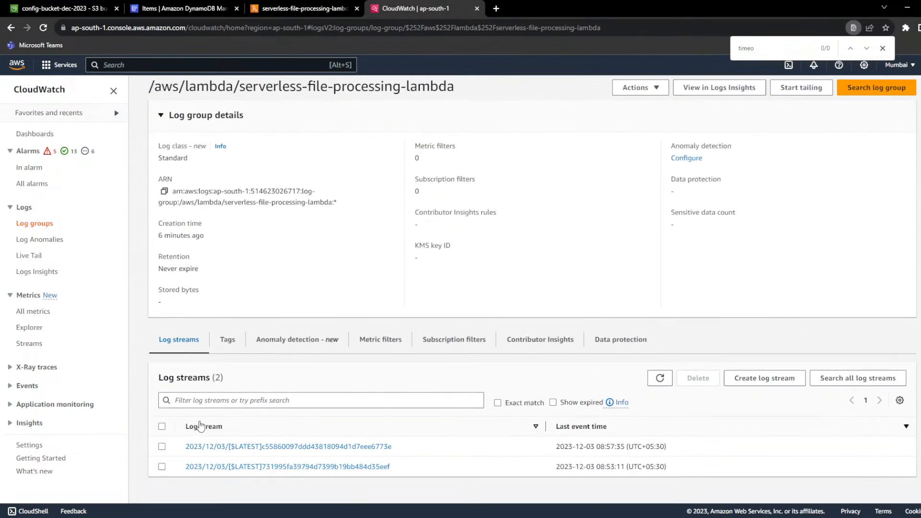
{"action": "scroll", "coordinate": [372, 357], "scroll_direction": "up", "scroll_amount": 1}
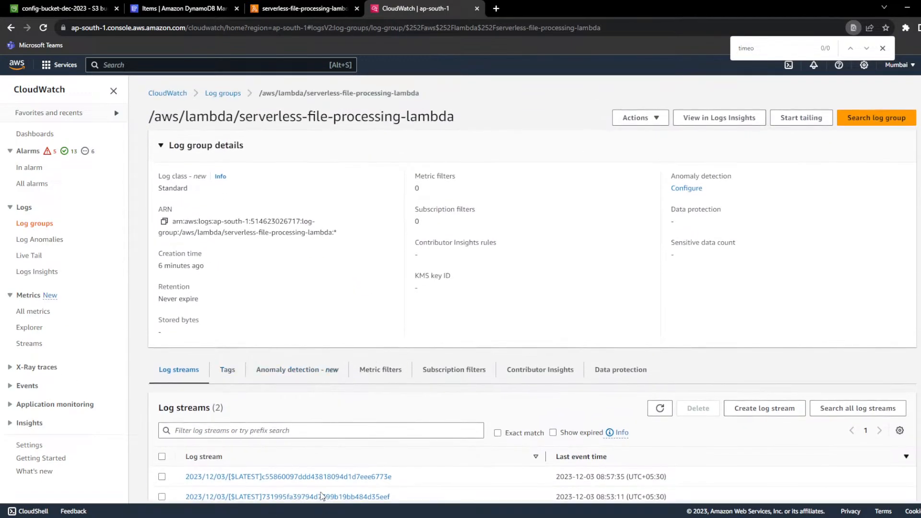
- Upload flights_1.csv from the local flights folder to the S3 bucket input-bucket-dec-2023 again to retrigger the Lambda function
{"action": "left_click", "coordinate": [73, 7]}
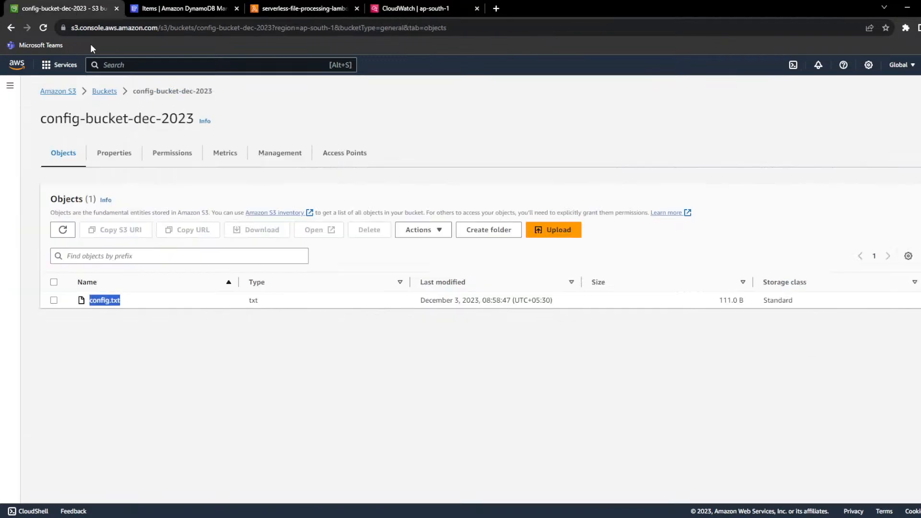
{"action": "left_click", "coordinate": [105, 93]}
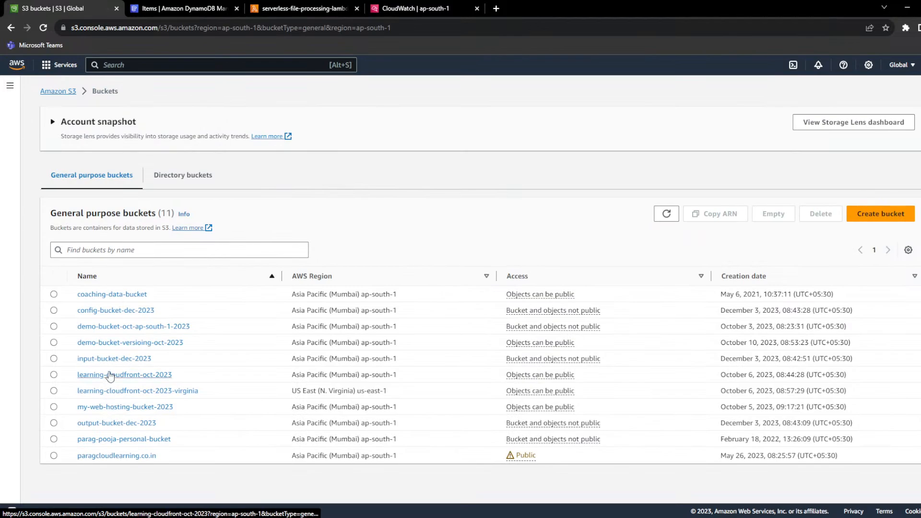
{"action": "left_click", "coordinate": [113, 358]}
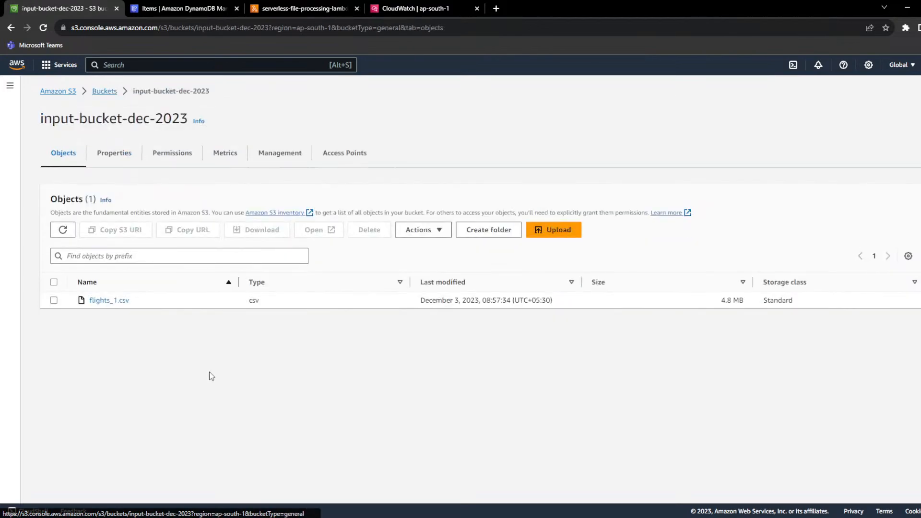
{"action": "left_click", "coordinate": [557, 230]}
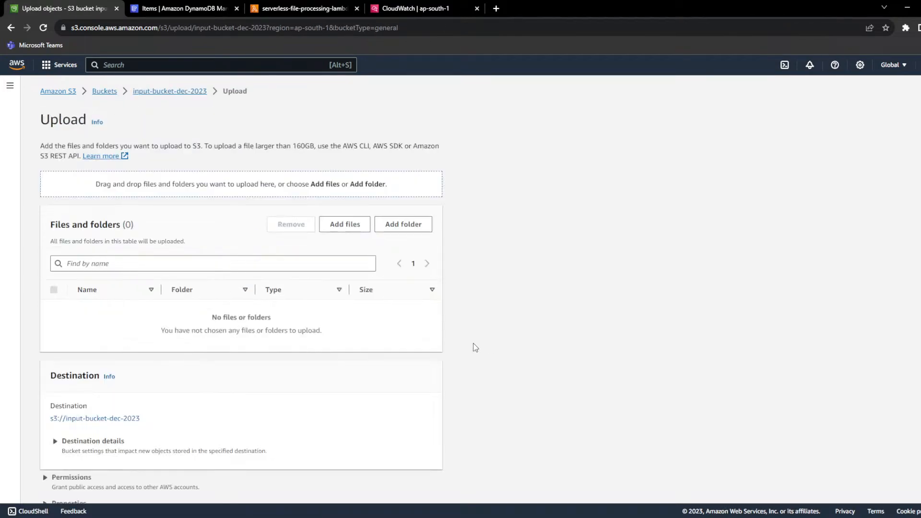
{"action": "key", "text": "alt+Tab"}
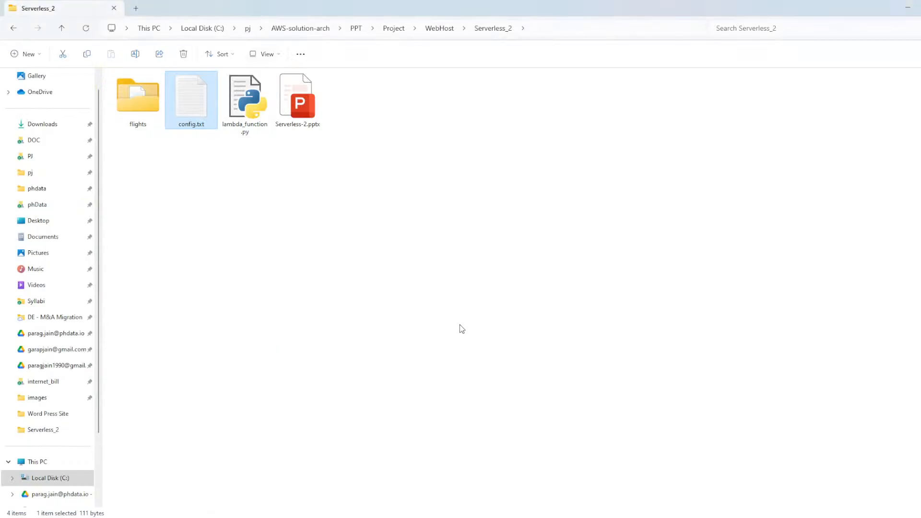
{"action": "double_click", "coordinate": [139, 114]}
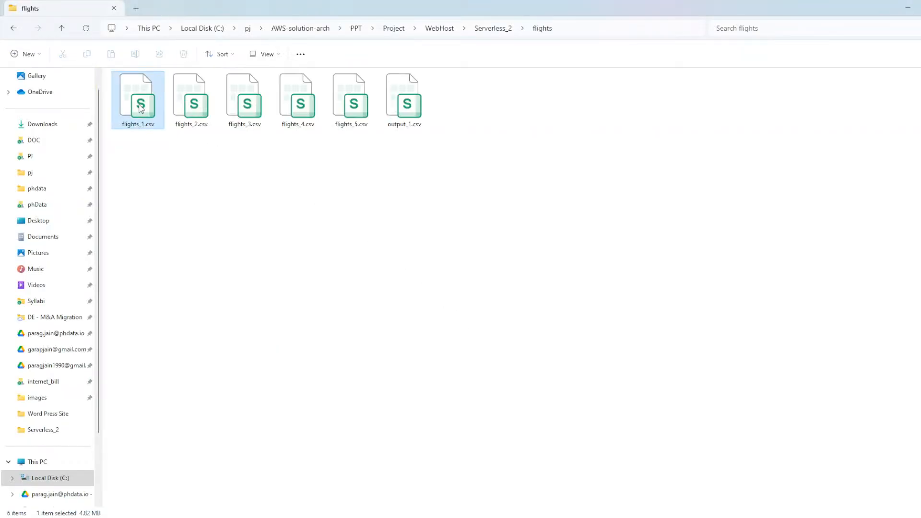
{"action": "key", "text": "alt+Tab"}
{"action": "left_click_drag", "start_coordinate": [140, 114], "coordinate": [253, 265]}
{"action": "scroll", "coordinate": [376, 418], "scroll_direction": "down", "scroll_amount": 1}
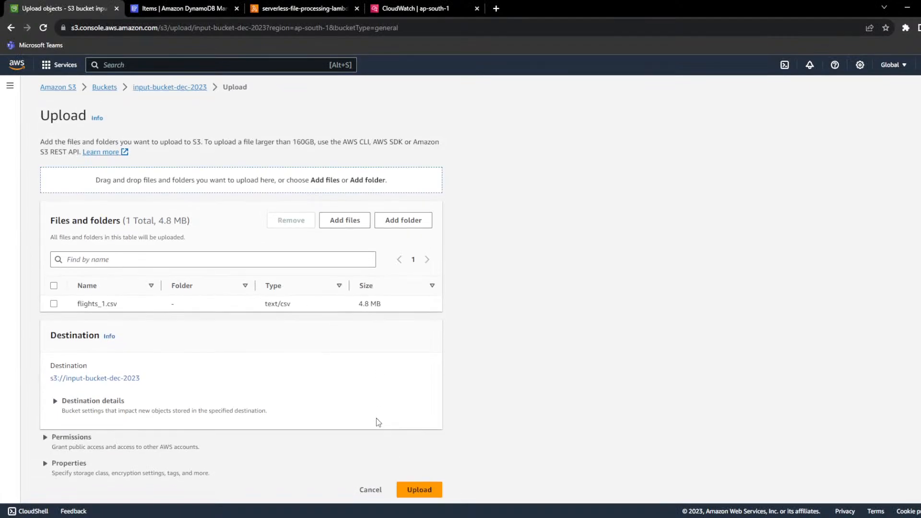
{"action": "left_click", "coordinate": [418, 489]}
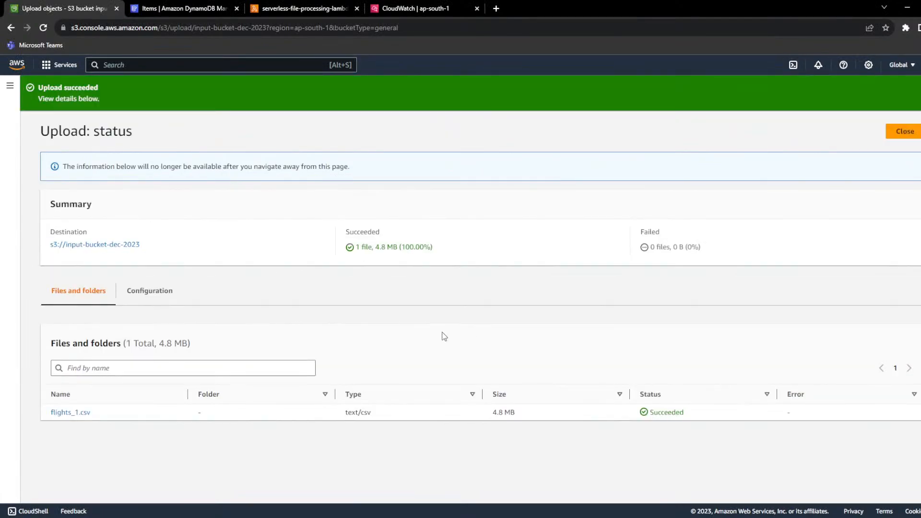
{"action": "left_click", "coordinate": [904, 130]}
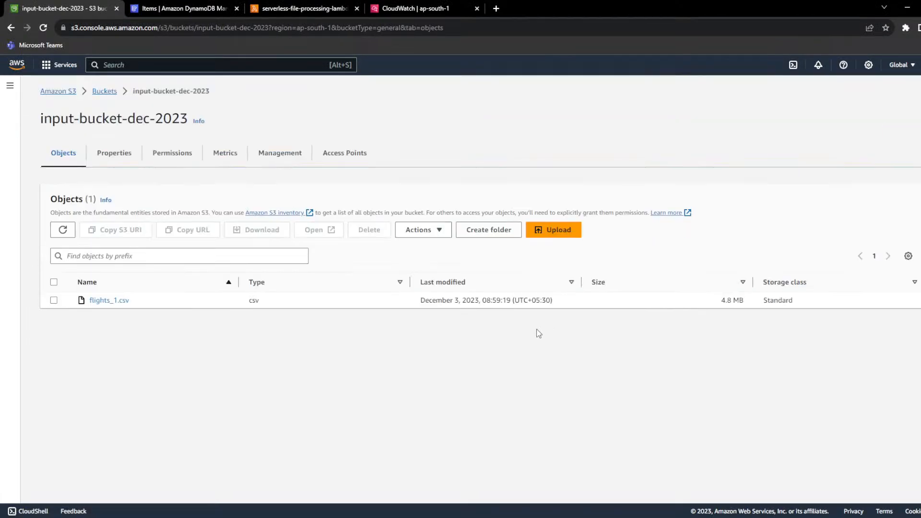
- Refresh the items of the DynamoDB table serverless-file-processing-status and widen the destination_bucket and processed_date columns to read the status record
{"action": "left_click", "coordinate": [184, 8]}
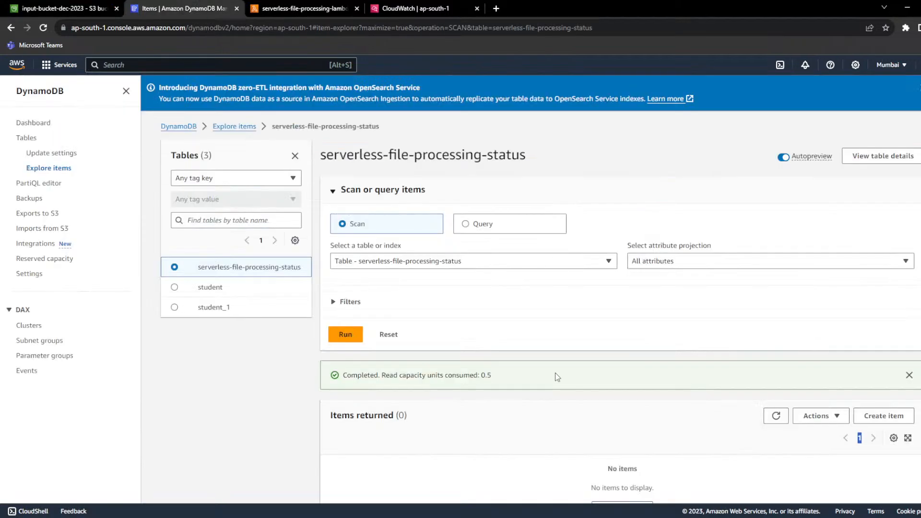
{"action": "left_click", "coordinate": [775, 417]}
{"action": "left_click", "coordinate": [775, 417]}
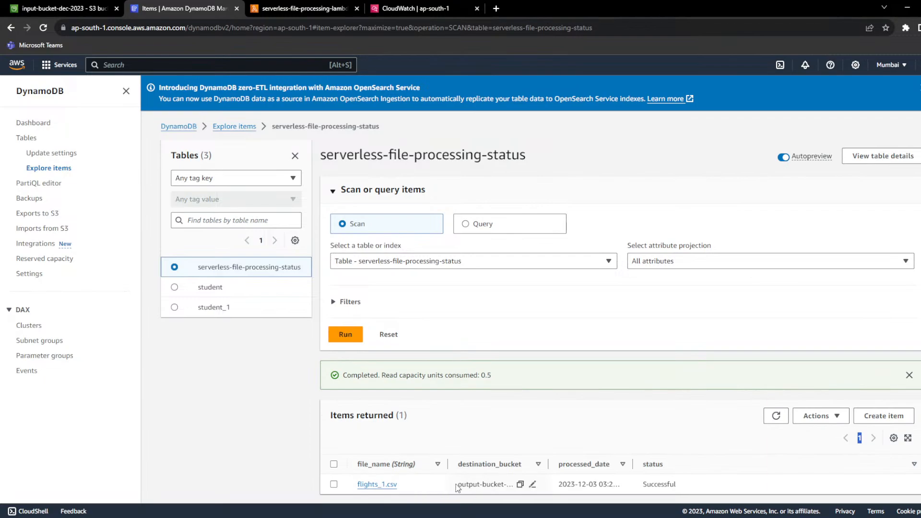
{"action": "left_click_drag", "start_coordinate": [548, 464], "coordinate": [562, 464]}
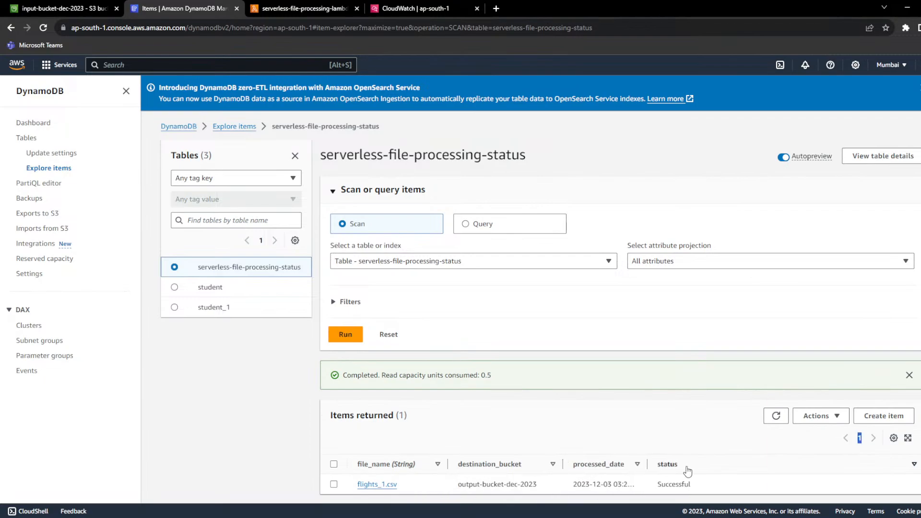
{"action": "left_click_drag", "start_coordinate": [643, 465], "coordinate": [679, 464]}
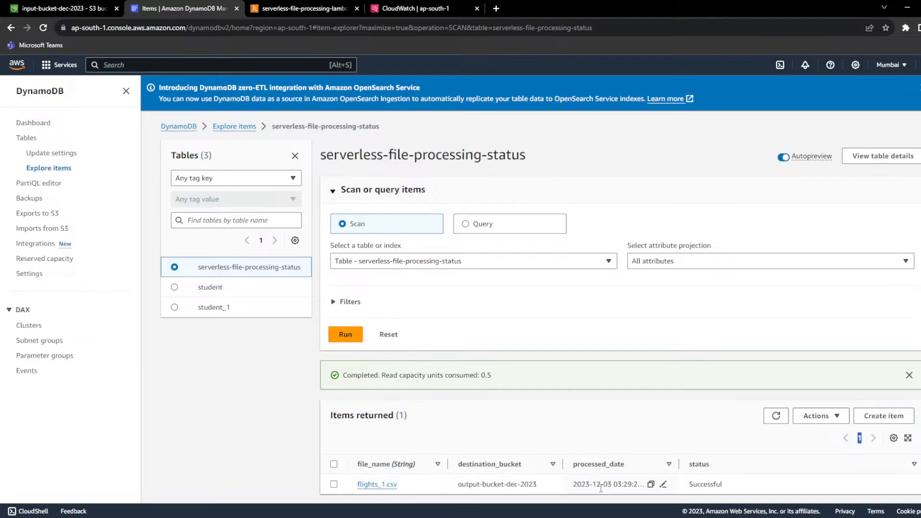
- Compare the size of flights_1.csv in input-bucket-dec-2023 with the processed file in output-bucket-dec-2023
{"action": "left_click", "coordinate": [71, 9]}
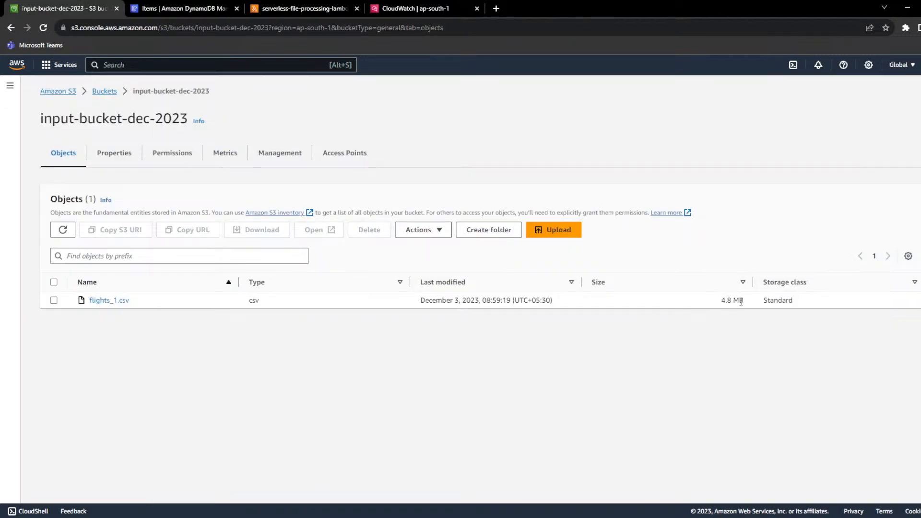
{"action": "left_click_drag", "start_coordinate": [742, 302], "coordinate": [719, 303]}
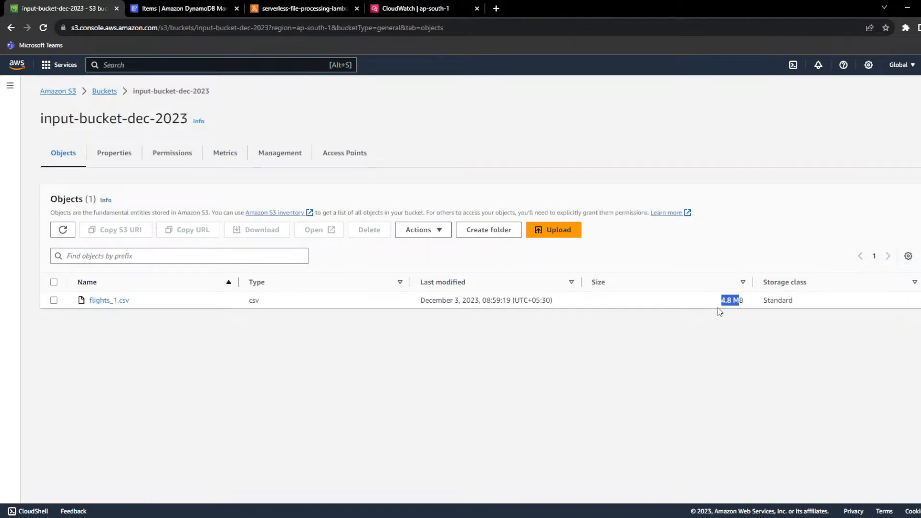
{"action": "left_click", "coordinate": [105, 92]}
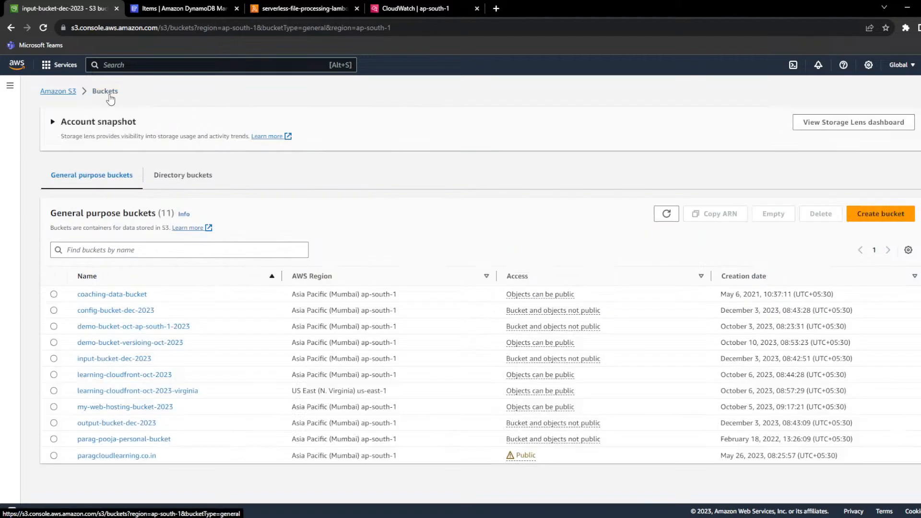
{"action": "left_click", "coordinate": [117, 423]}
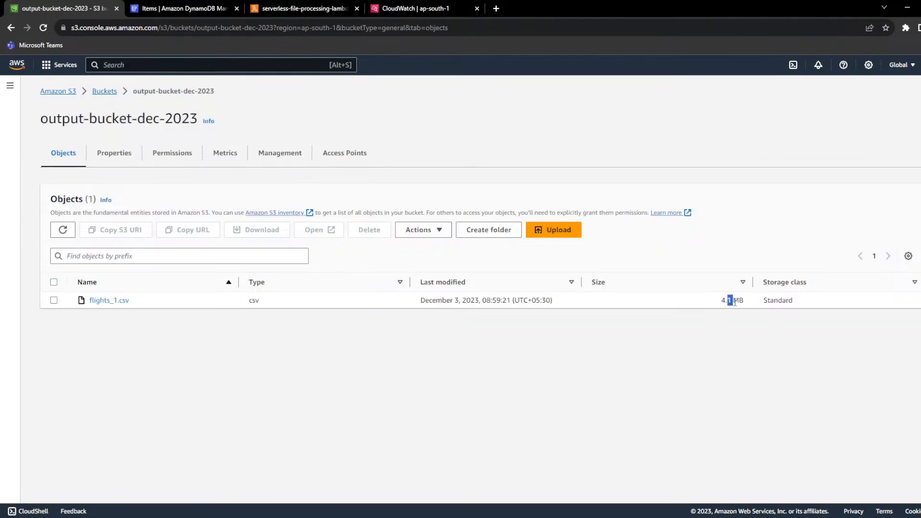
- Download the processed flights_1.csv from output-bucket-dec-2023, leave the annotated slideshow, and open the downloaded file in WPS Office
{"action": "left_click", "coordinate": [54, 300]}
{"action": "left_click", "coordinate": [269, 234]}
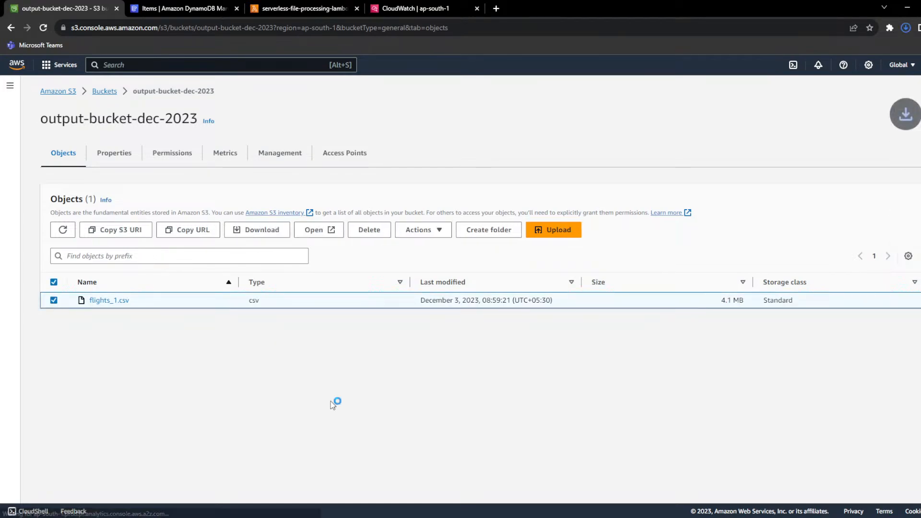
{"action": "left_click", "coordinate": [905, 30]}
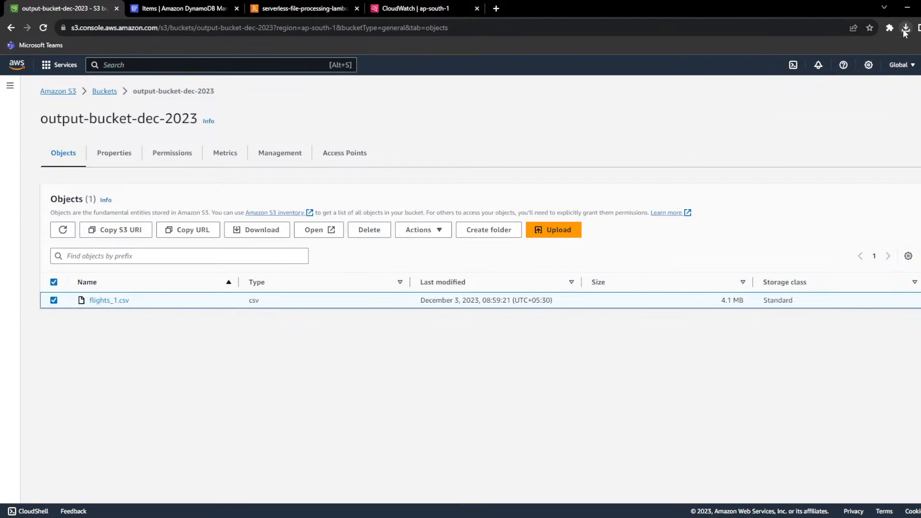
{"action": "left_click", "coordinate": [905, 29]}
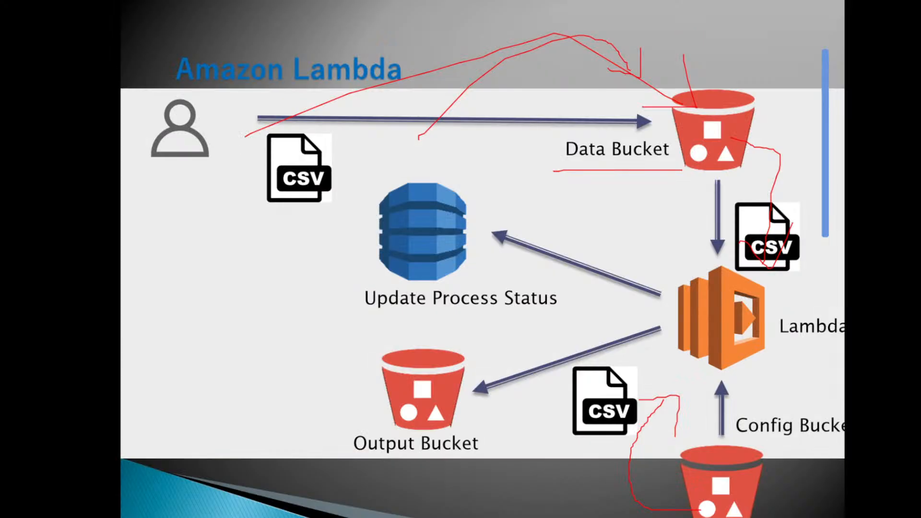
{"action": "key", "text": "Escape"}
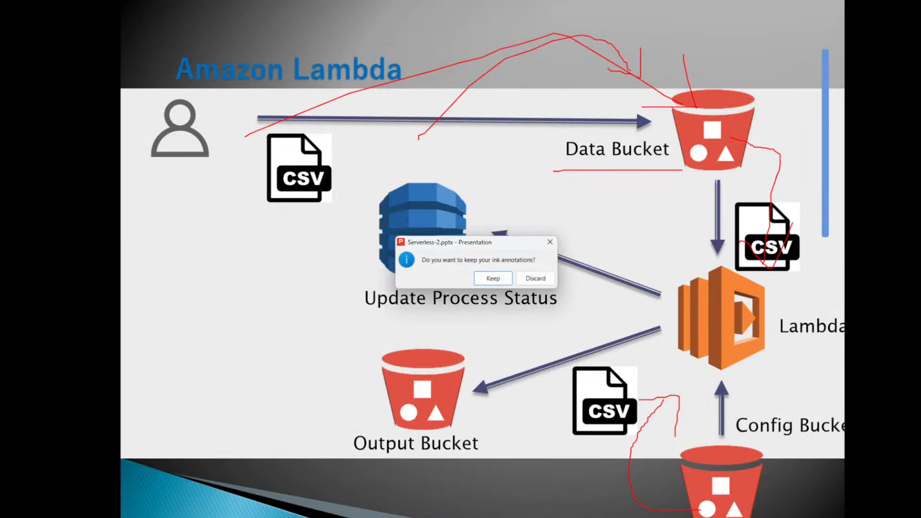
{"action": "left_click", "coordinate": [552, 242]}
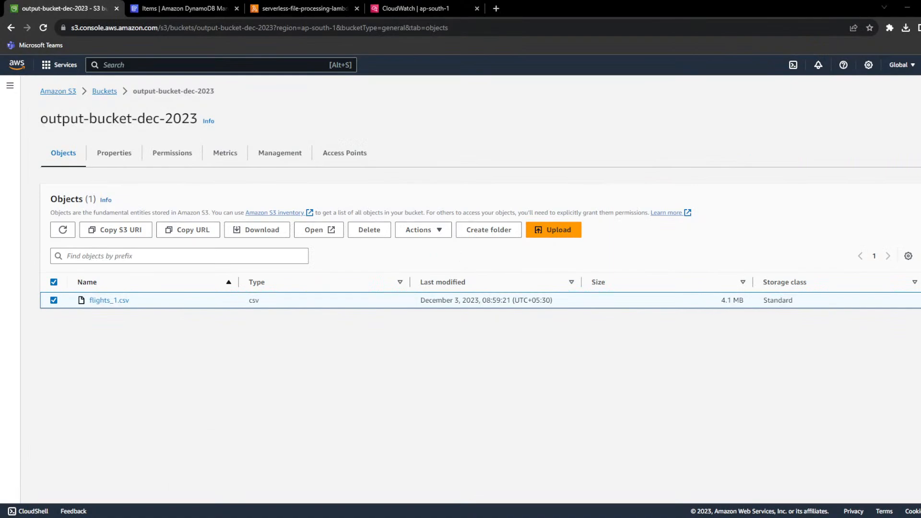
{"action": "left_click", "coordinate": [905, 30]}
{"action": "left_click", "coordinate": [806, 81]}
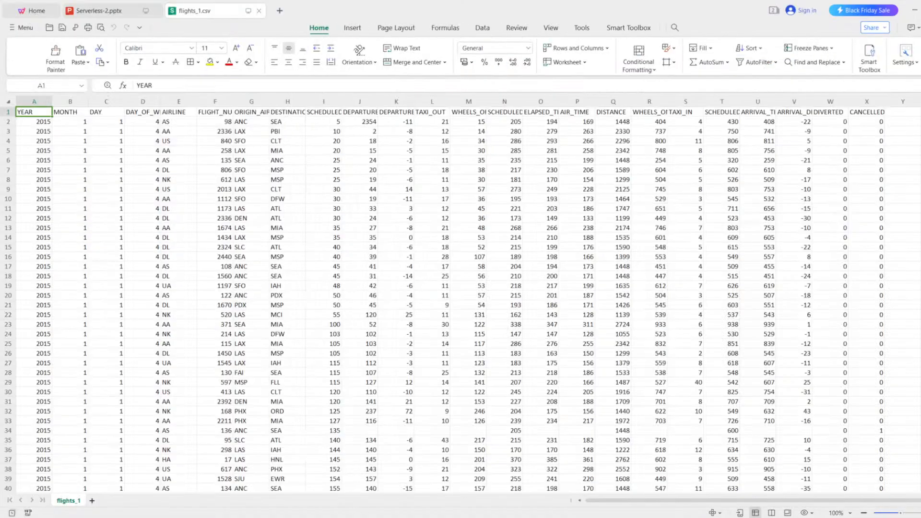
- Copy the column name TAIL_NUMBER from config.txt and search the processed flights_1.csv for it
{"action": "key", "text": "alt+Tab"}
{"action": "left_click", "coordinate": [149, 92]}
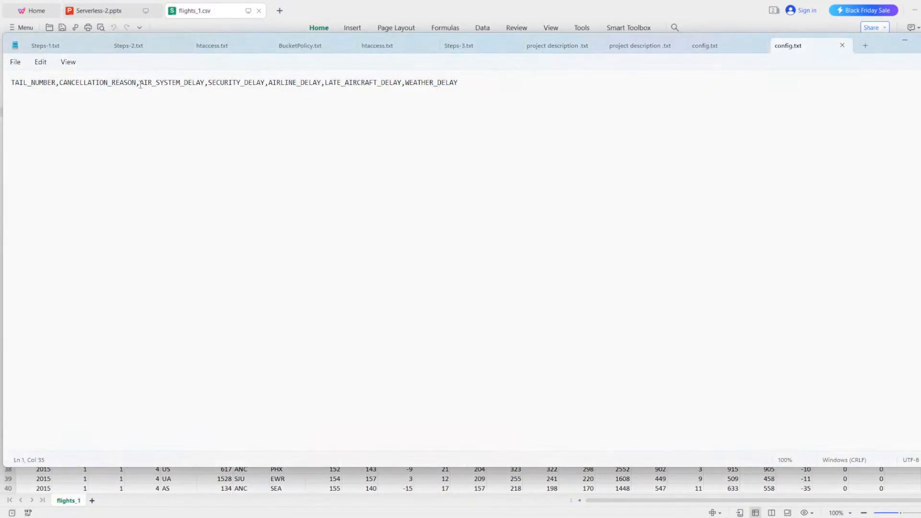
{"action": "left_click_drag", "start_coordinate": [140, 85], "coordinate": [168, 84]}
{"action": "left_click_drag", "start_coordinate": [57, 80], "coordinate": [3, 82]}
{"action": "key", "text": "ctrl+c"}
{"action": "left_click", "coordinate": [321, 474]}
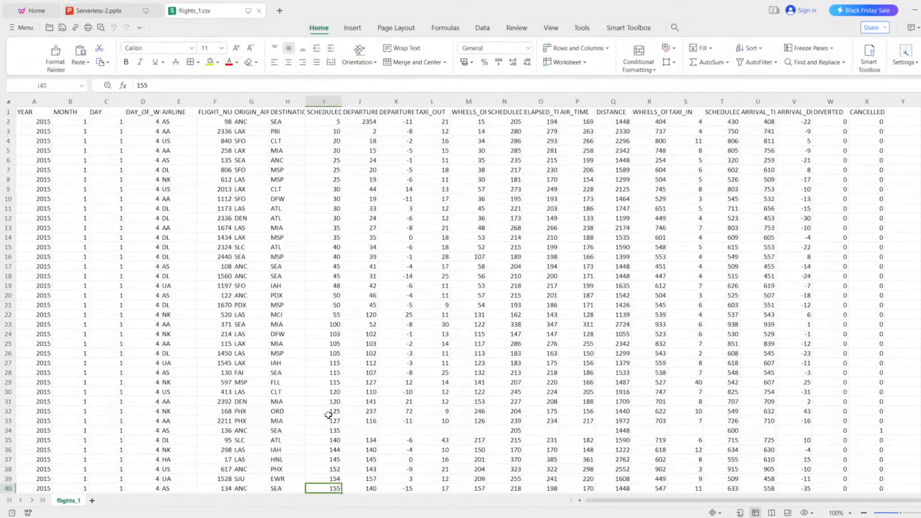
{"action": "left_click", "coordinate": [323, 276]}
{"action": "key", "text": "ctrl+f"}
{"action": "key", "text": "ctrl+v"}
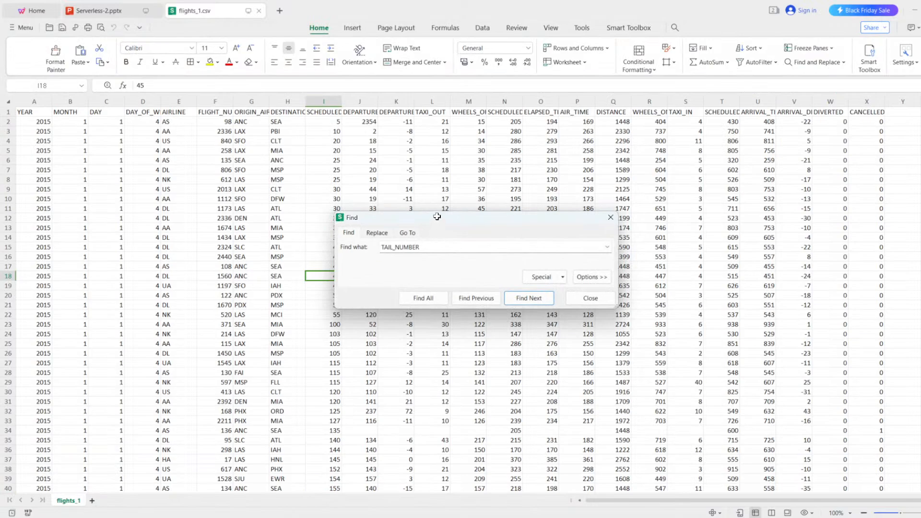
{"action": "key", "text": "Return"}
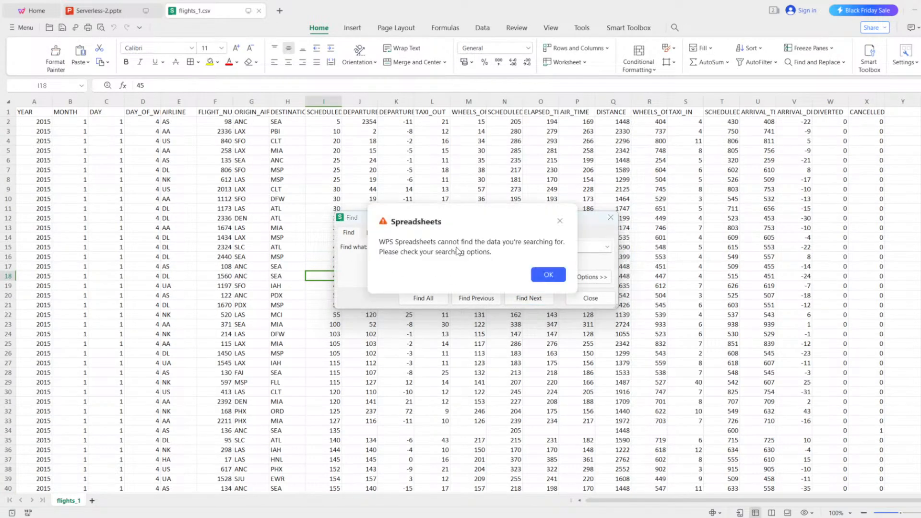
{"action": "left_click", "coordinate": [548, 275]}
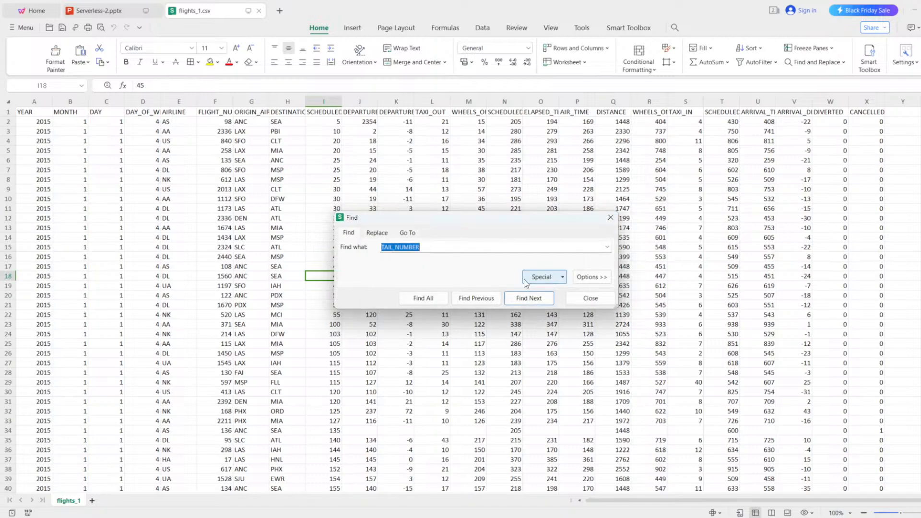
- Search the processed flights_1.csv for CANCELLATION_REASON, copied from config.txt, and close the search dialog
{"action": "key", "text": "alt+Tab"}
{"action": "left_click_drag", "start_coordinate": [137, 83], "coordinate": [63, 93]}
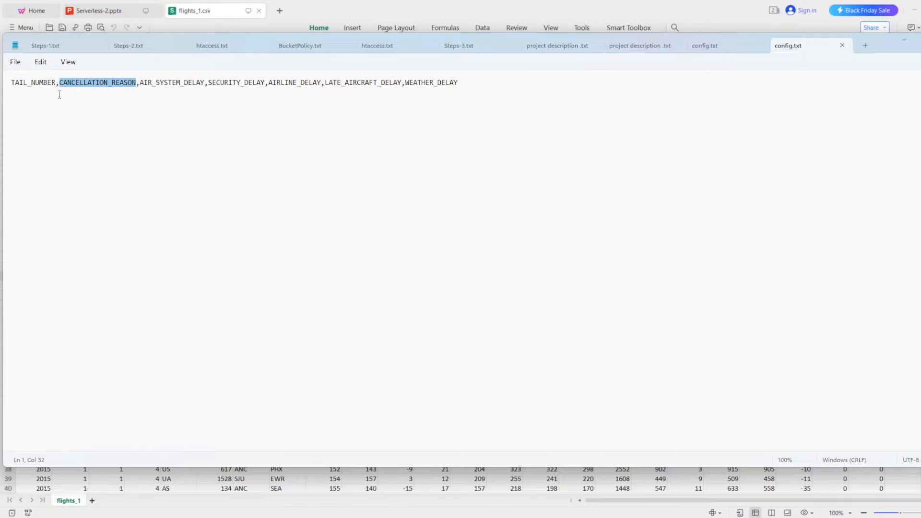
{"action": "key", "text": "ctrl+c"}
{"action": "left_click", "coordinate": [421, 478]}
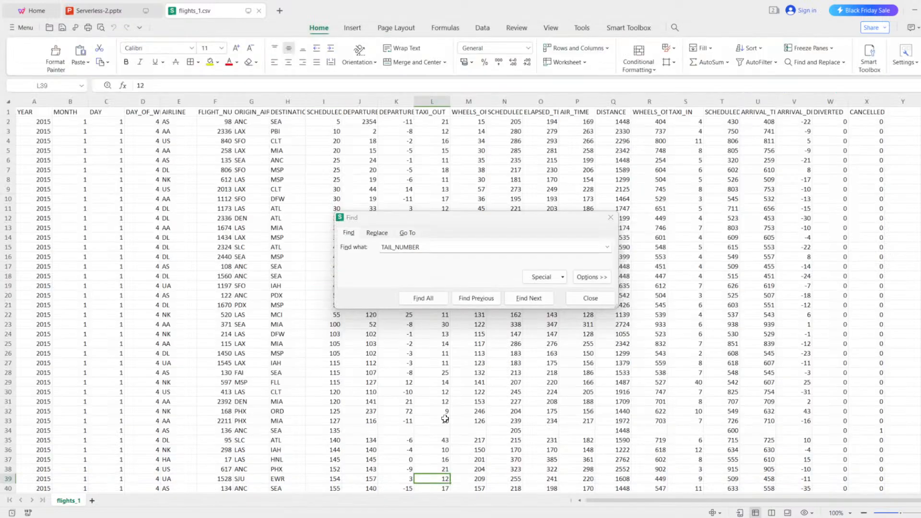
{"action": "key", "text": "ctrl+f"}
{"action": "key", "text": "ctrl+v"}
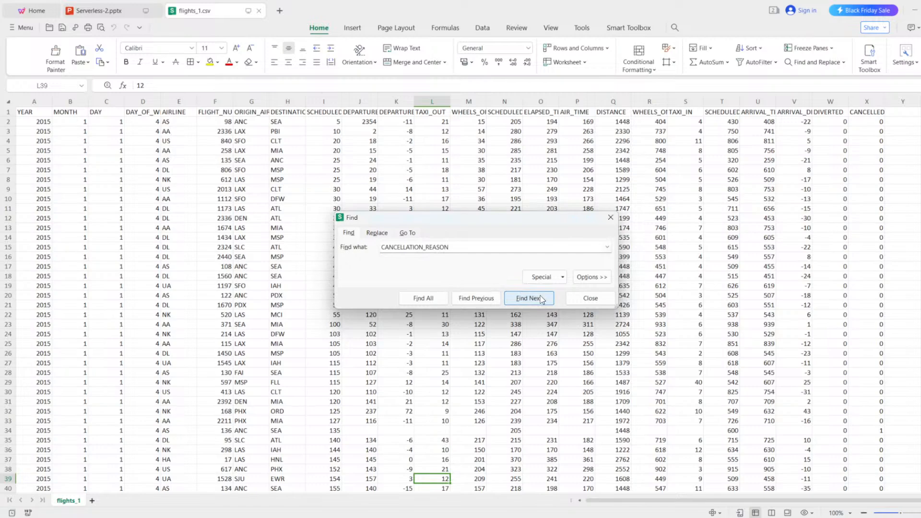
{"action": "left_click", "coordinate": [541, 300]}
{"action": "key", "text": "Return"}
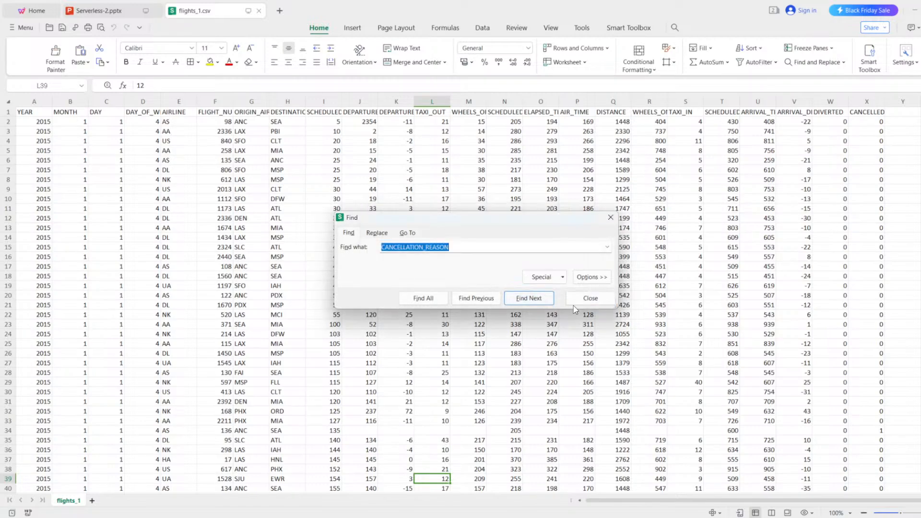
{"action": "left_click", "coordinate": [613, 298]}
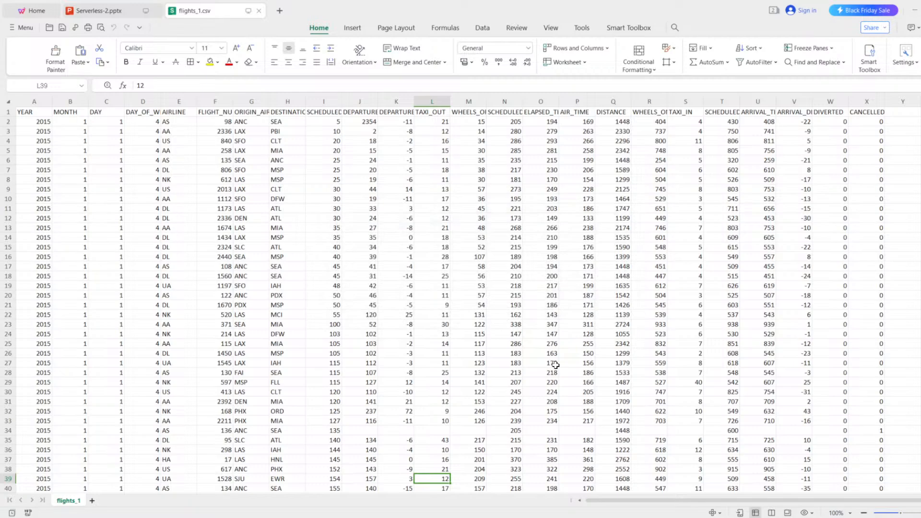
- Return to the S3 console and permanently delete flights_1.csv from input-bucket-dec-2023
{"action": "key", "text": "alt+Tab"}
{"action": "triple_click", "coordinate": [729, 300]}
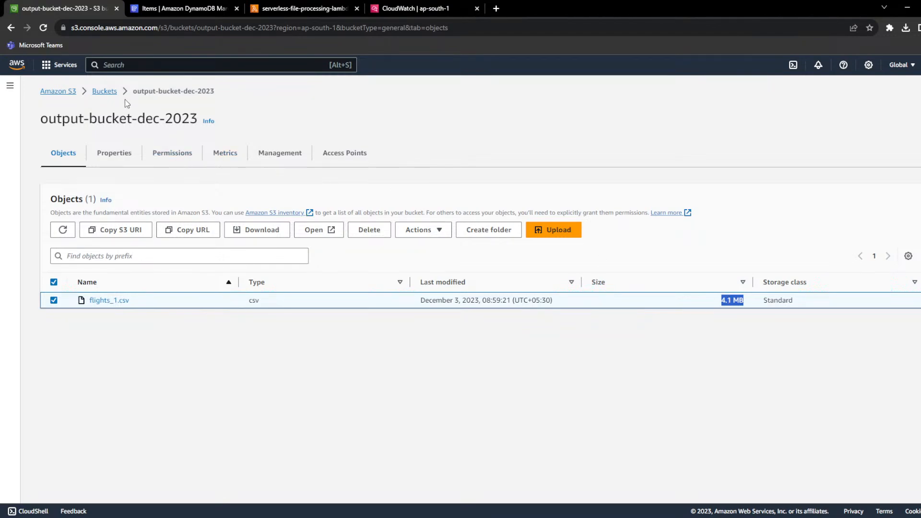
{"action": "left_click", "coordinate": [103, 92]}
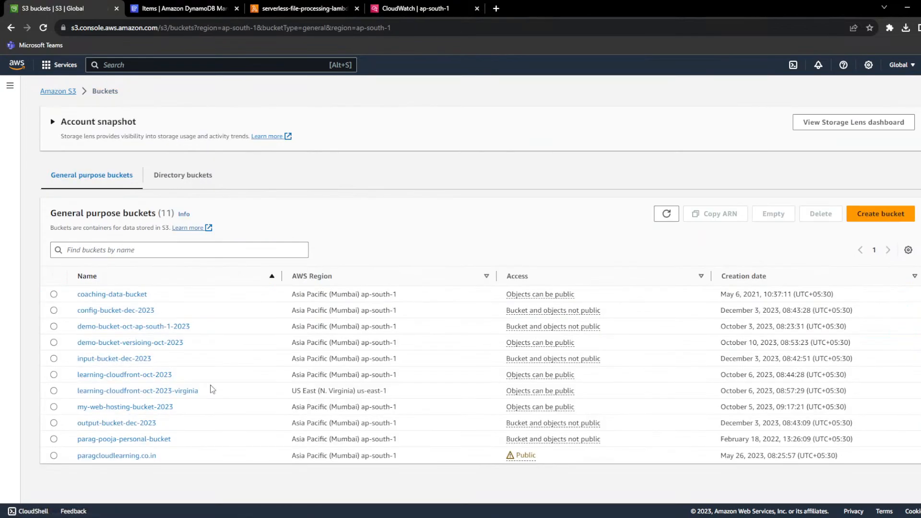
{"action": "left_click", "coordinate": [104, 361]}
{"action": "left_click", "coordinate": [54, 300]}
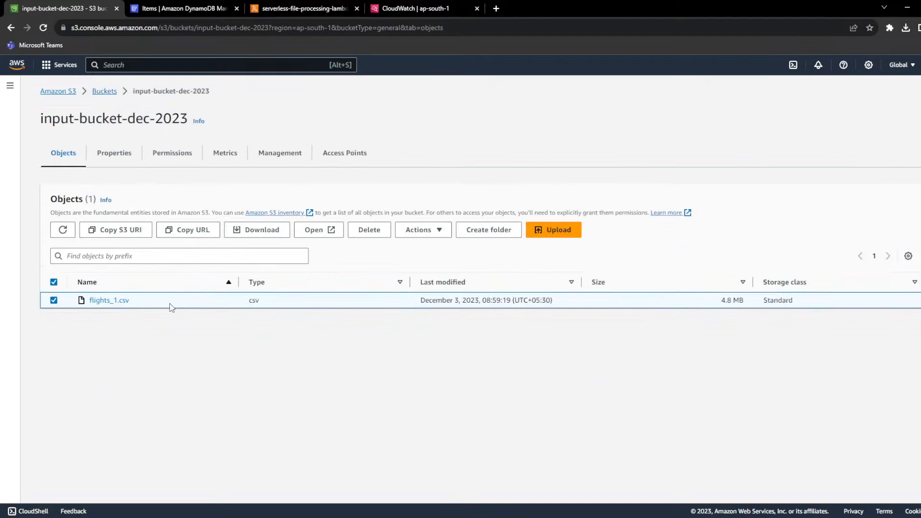
{"action": "left_click", "coordinate": [365, 233]}
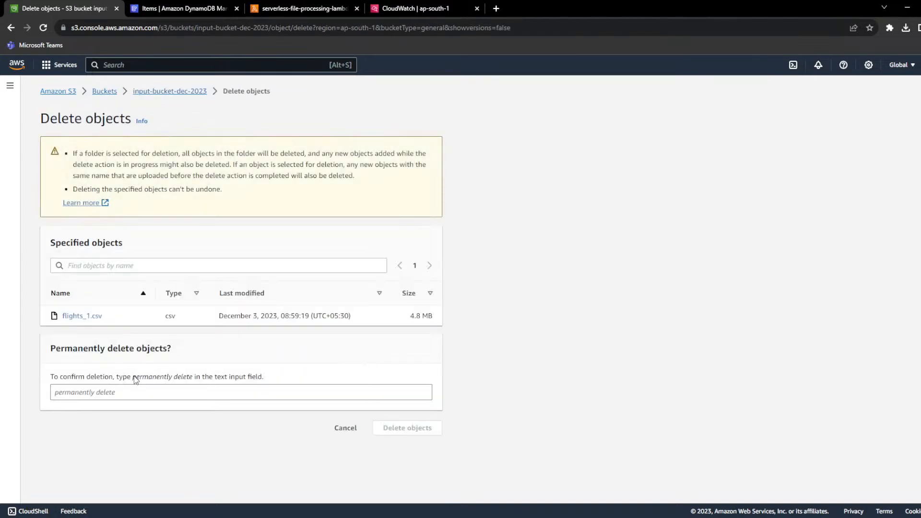
{"action": "left_click_drag", "start_coordinate": [133, 377], "coordinate": [199, 392]}
{"action": "left_click", "coordinate": [200, 393]}
{"action": "left_click", "coordinate": [430, 428]}
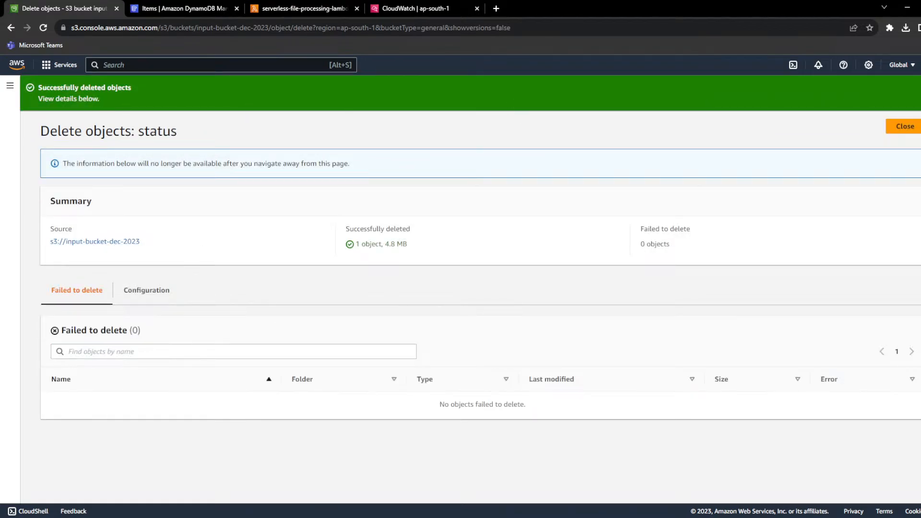
{"action": "left_click", "coordinate": [905, 126]}
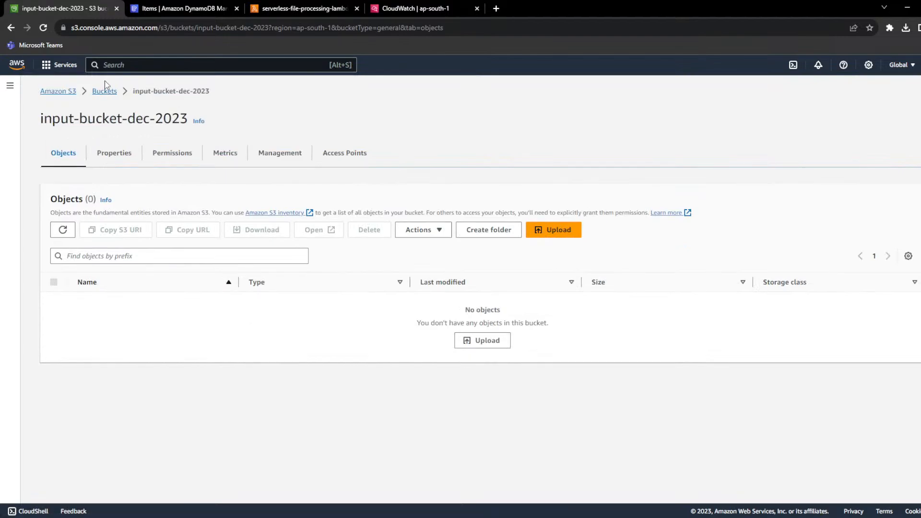
- Permanently delete the processed flights_1.csv from output-bucket-dec-2023
{"action": "left_click", "coordinate": [104, 89]}
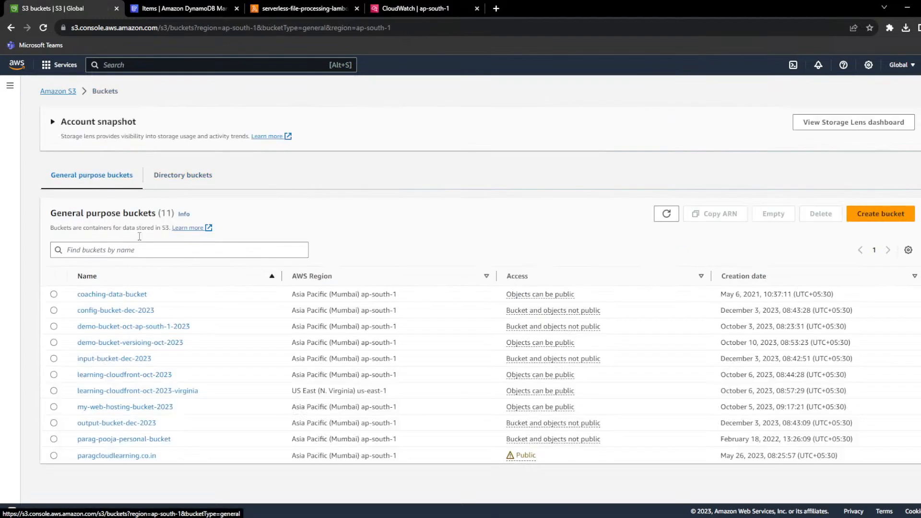
{"action": "left_click", "coordinate": [103, 423]}
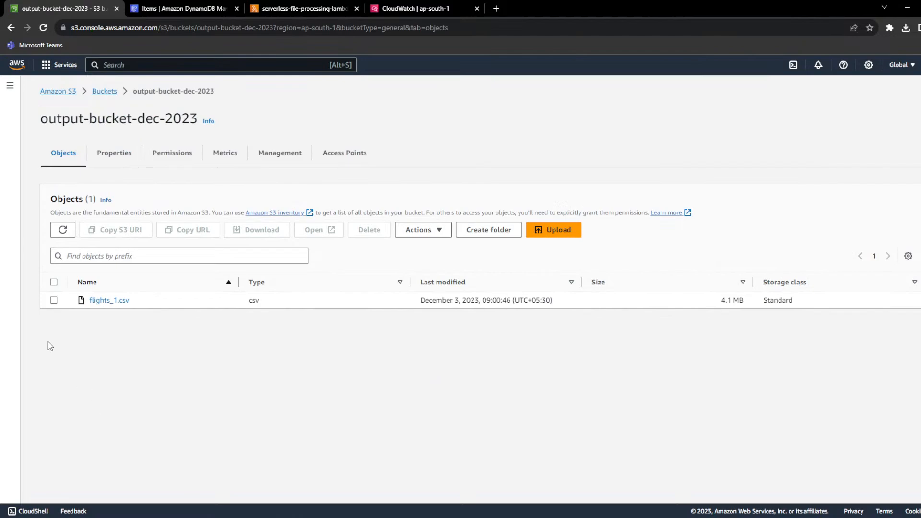
{"action": "left_click", "coordinate": [54, 301]}
{"action": "left_click", "coordinate": [369, 230]}
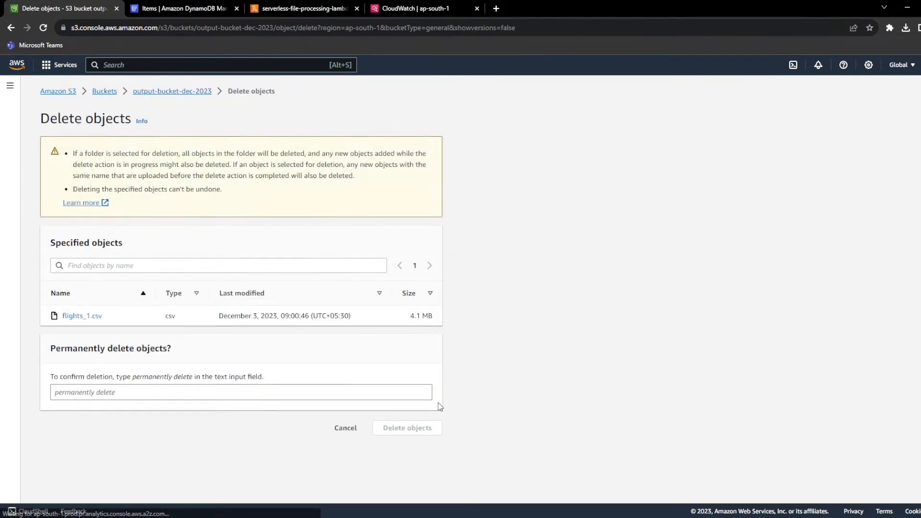
{"action": "left_click", "coordinate": [375, 390]}
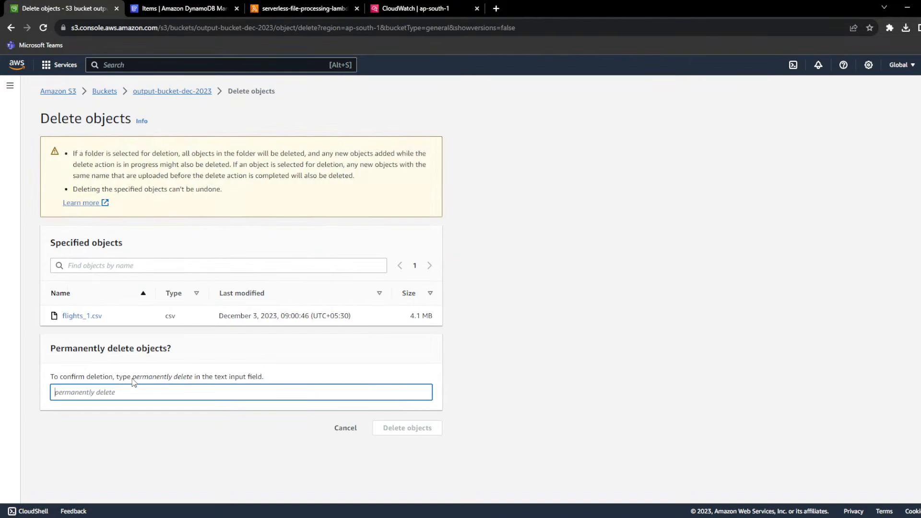
{"action": "left_click_drag", "start_coordinate": [132, 377], "coordinate": [187, 394]}
{"action": "left_click", "coordinate": [390, 428]}
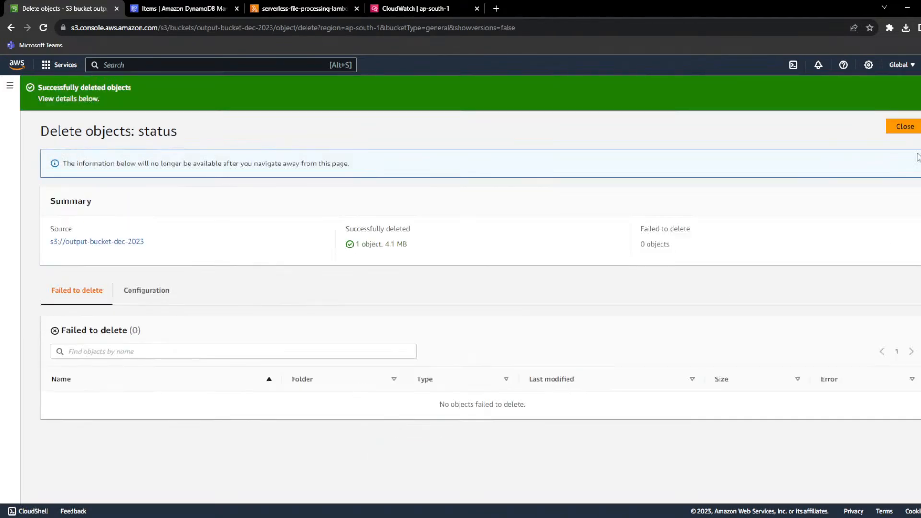
{"action": "left_click", "coordinate": [906, 126]}
- Delete the flights_1.csv item from the DynamoDB table serverless-file-processing-status
{"action": "left_click", "coordinate": [288, 9]}
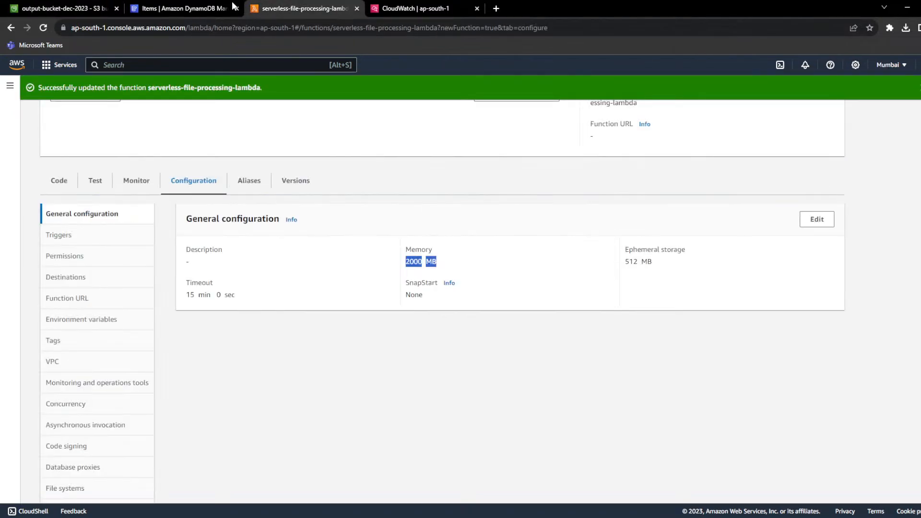
{"action": "left_click", "coordinate": [231, 4]}
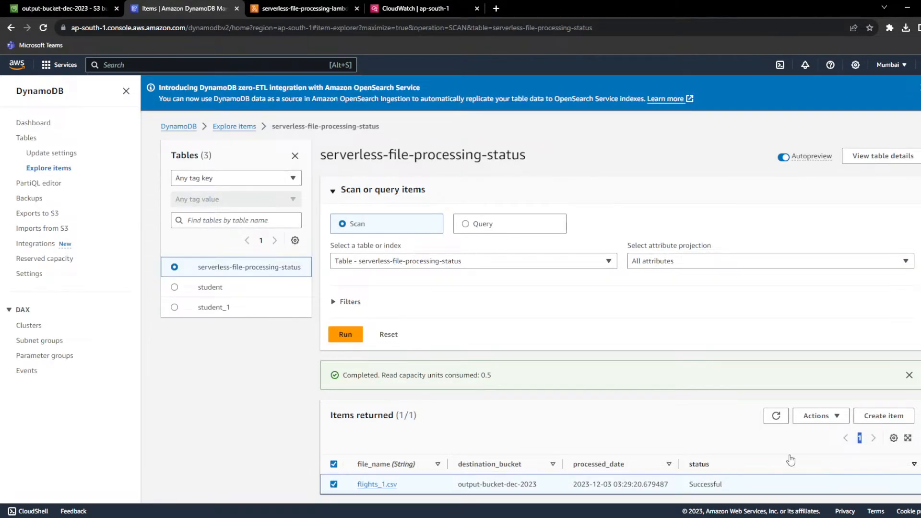
{"action": "left_click", "coordinate": [844, 418]}
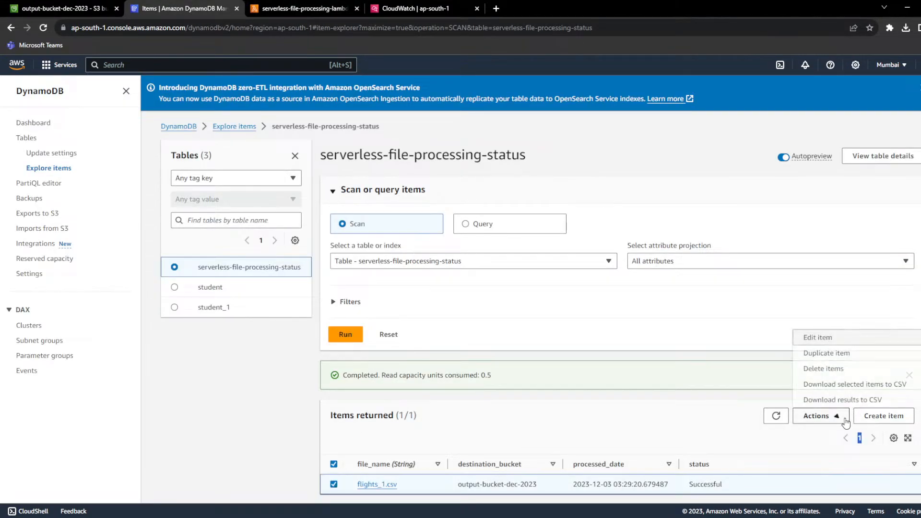
{"action": "left_click", "coordinate": [823, 368]}
{"action": "left_click", "coordinate": [615, 333]}
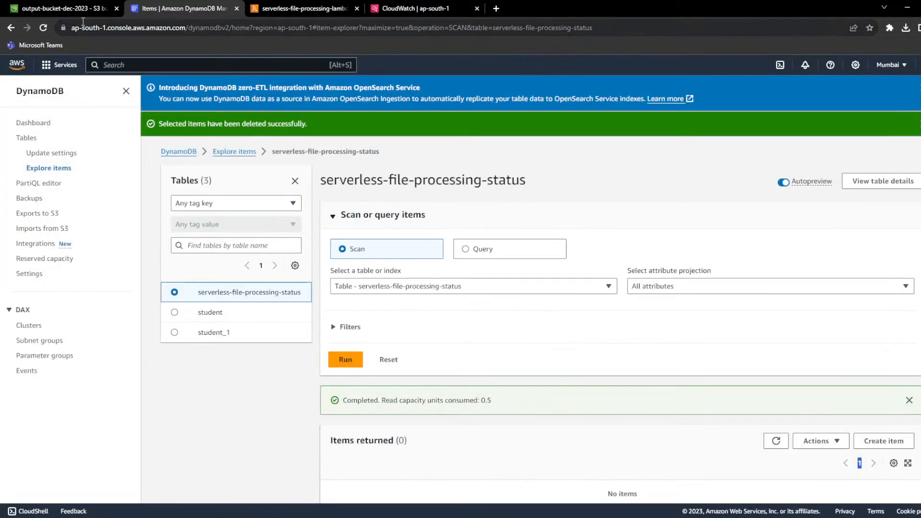
- Add flights_1.csv to flights_5.csv and output_1.csv from the local flights folder to a new upload for input-bucket-dec-2023
{"action": "left_click", "coordinate": [75, 10]}
{"action": "left_click", "coordinate": [106, 92]}
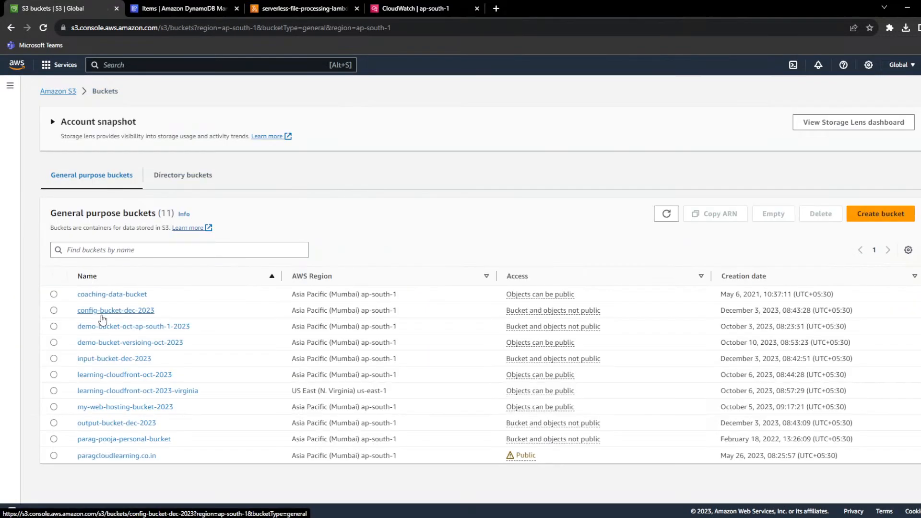
{"action": "left_click", "coordinate": [100, 359]}
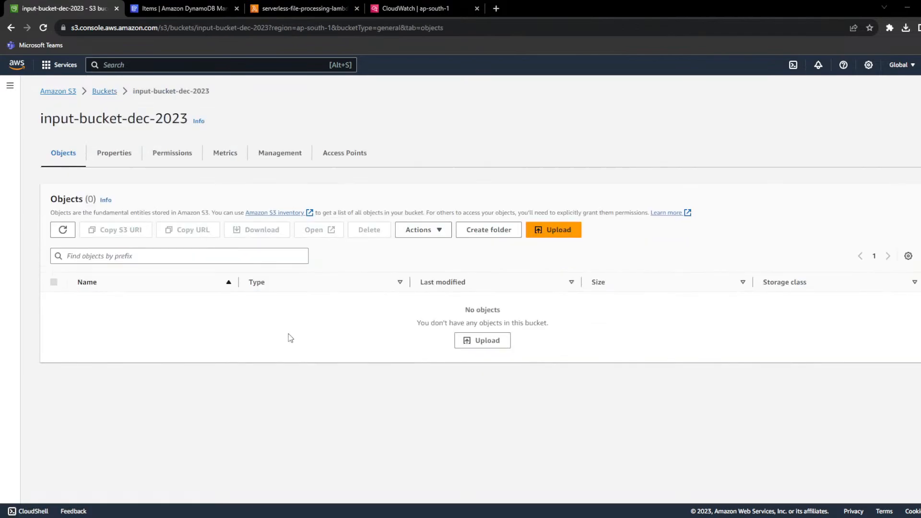
{"action": "key", "text": "alt+Tab"}
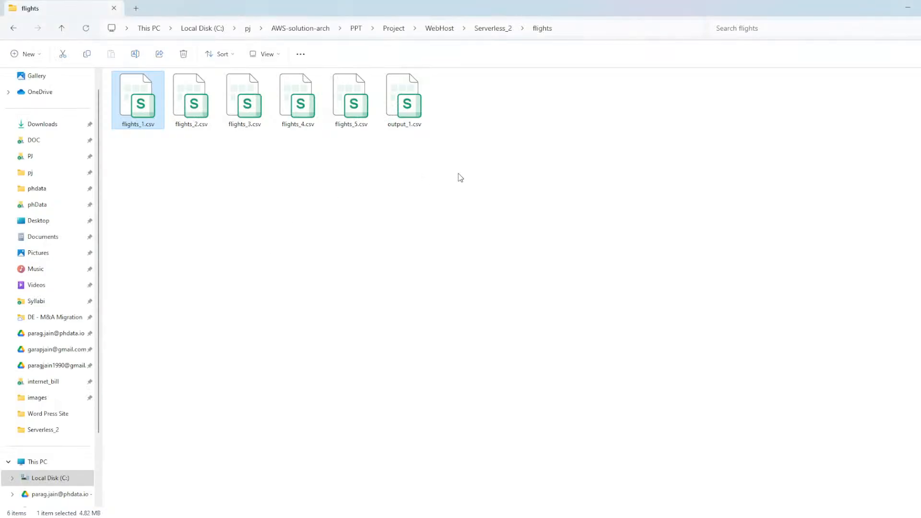
{"action": "left_click_drag", "start_coordinate": [467, 173], "coordinate": [116, 75]}
{"action": "left_click_drag", "start_coordinate": [292, 112], "coordinate": [430, 188]}
{"action": "key", "text": "alt+Tab"}
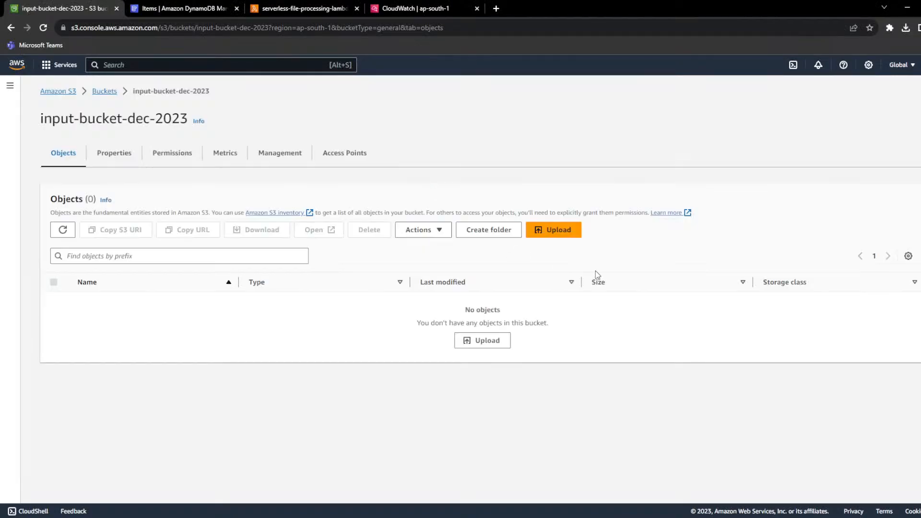
{"action": "left_click", "coordinate": [564, 235]}
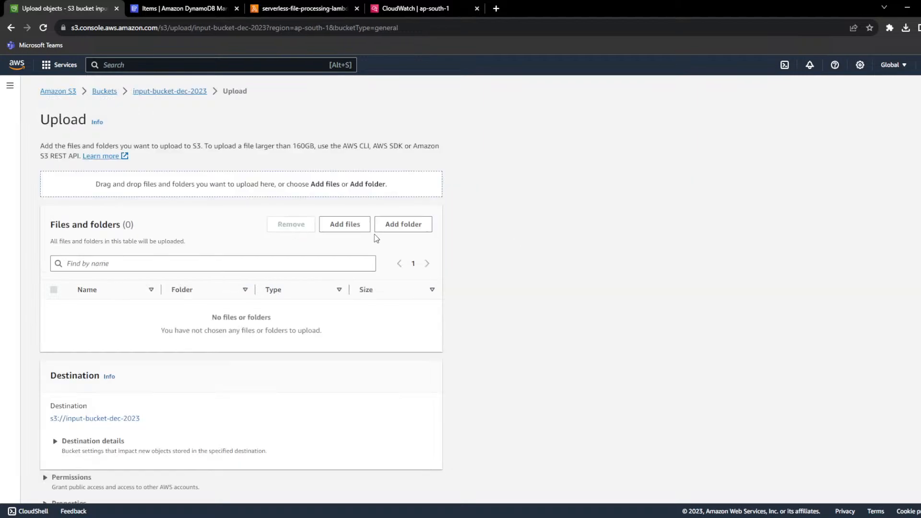
{"action": "key", "text": "alt+Tab"}
{"action": "left_click_drag", "start_coordinate": [339, 123], "coordinate": [397, 309]}
{"action": "key", "text": "alt+Tab"}
{"action": "scroll", "coordinate": [397, 308], "scroll_direction": "down", "scroll_amount": 3}
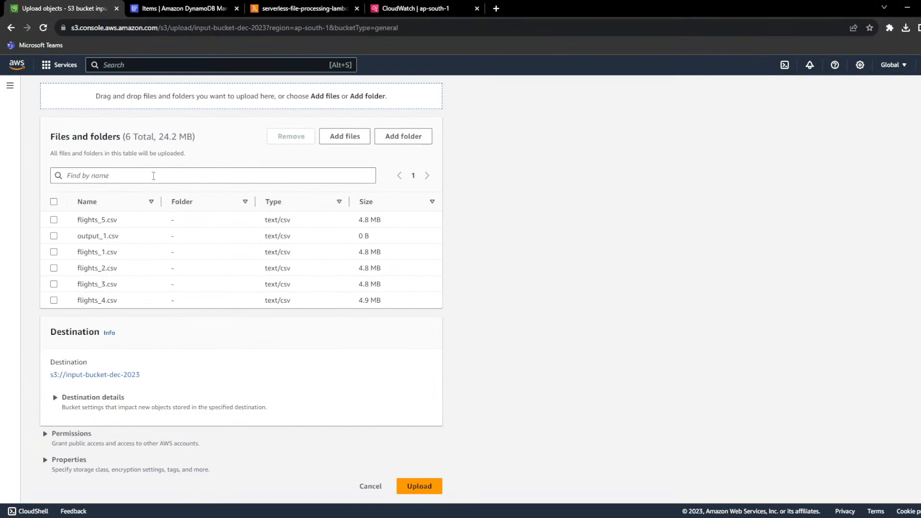
- Check the size of output_1.csv in the upload list and open its local copy in WPS Office to inspect the contents
{"action": "double_click", "coordinate": [128, 136]}
{"action": "left_click_drag", "start_coordinate": [79, 235], "coordinate": [382, 243]}
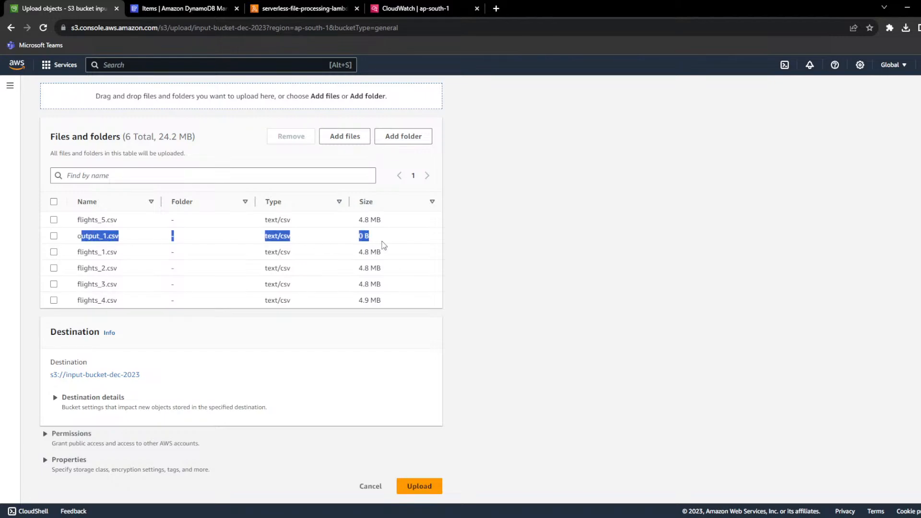
{"action": "left_click", "coordinate": [538, 367]}
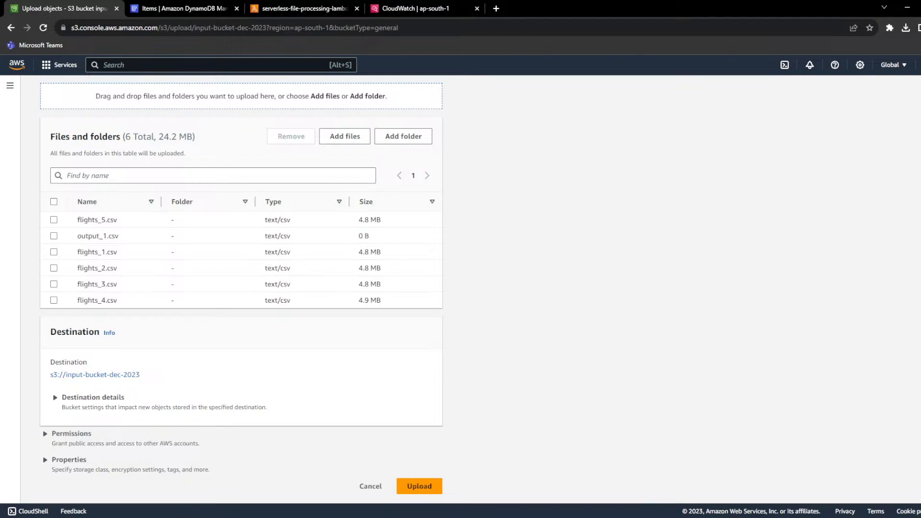
{"action": "key", "text": "alt+Tab"}
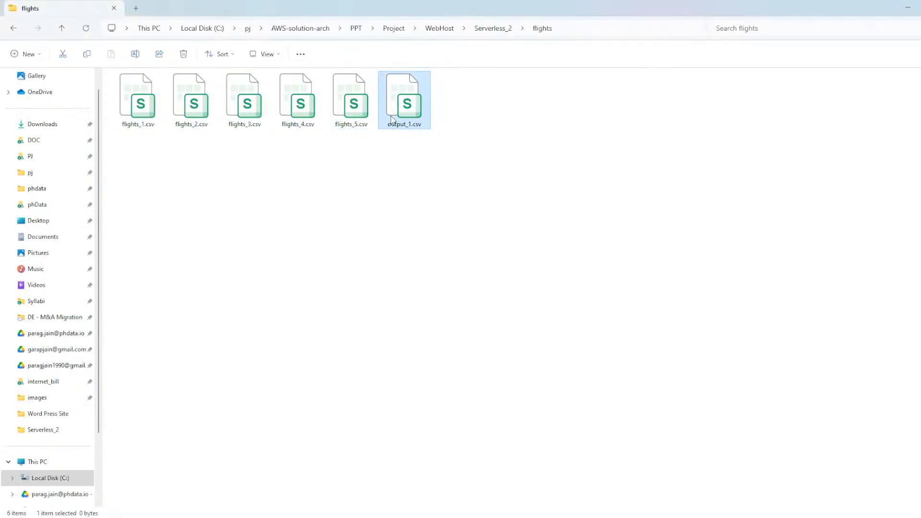
{"action": "double_click", "coordinate": [392, 120]}
{"action": "left_click_drag", "start_coordinate": [106, 170], "coordinate": [701, 325]}
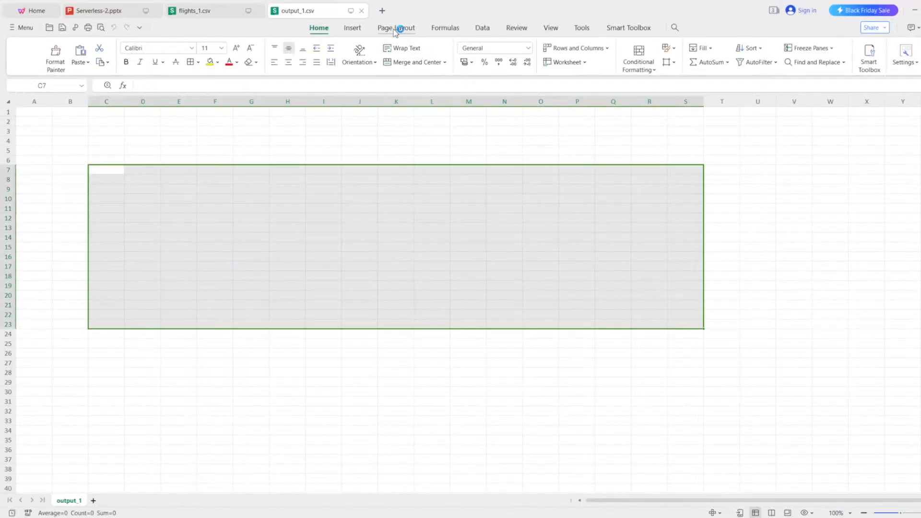
- Close the local output_1.csv, return to the browser and upload the six listed CSV files to input-bucket-dec-2023
{"action": "left_click", "coordinate": [362, 10]}
{"action": "left_click", "coordinate": [914, 9]}
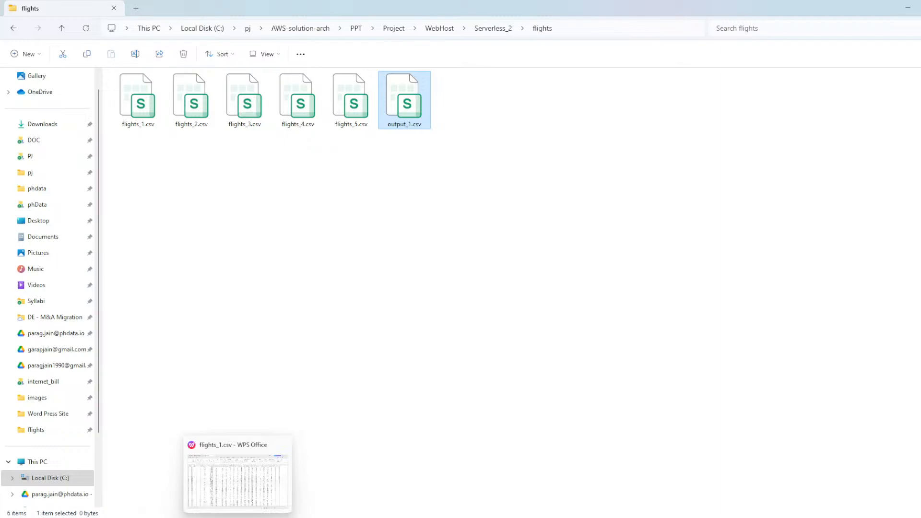
{"action": "left_click", "coordinate": [284, 468]}
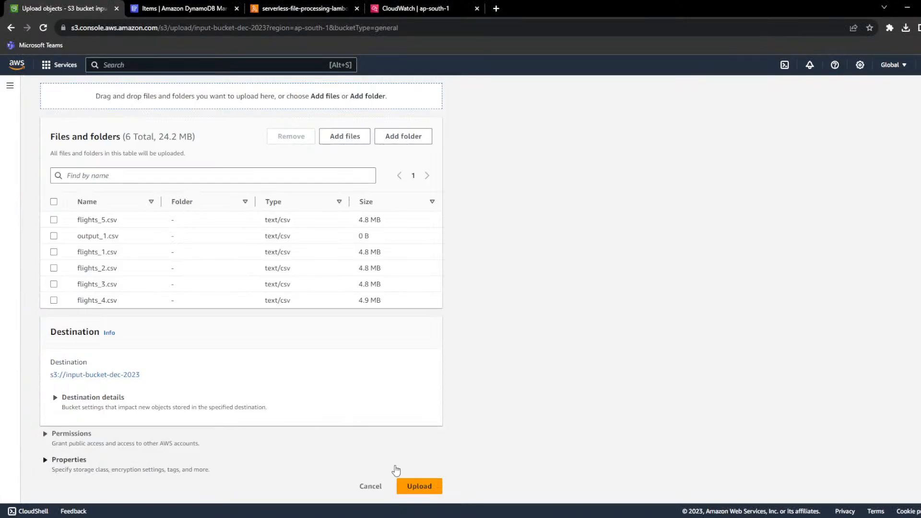
{"action": "left_click", "coordinate": [419, 486]}
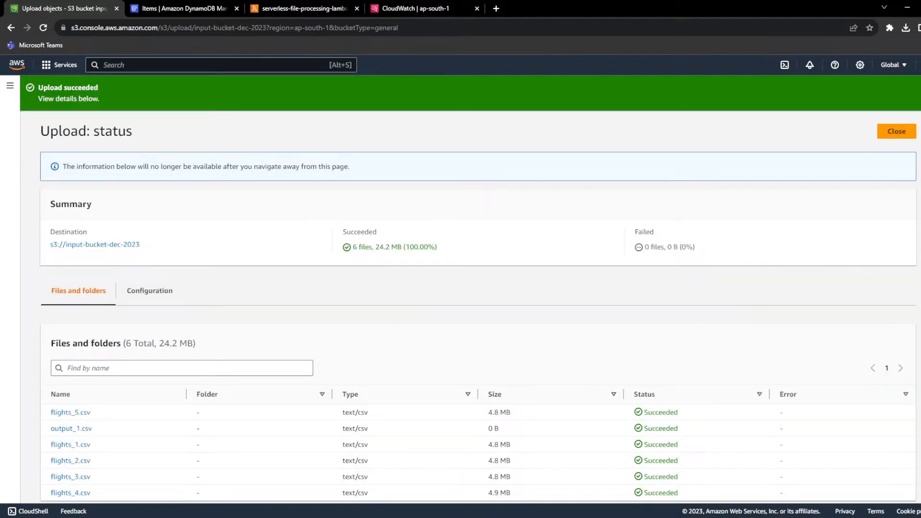
{"action": "left_click", "coordinate": [897, 133]}
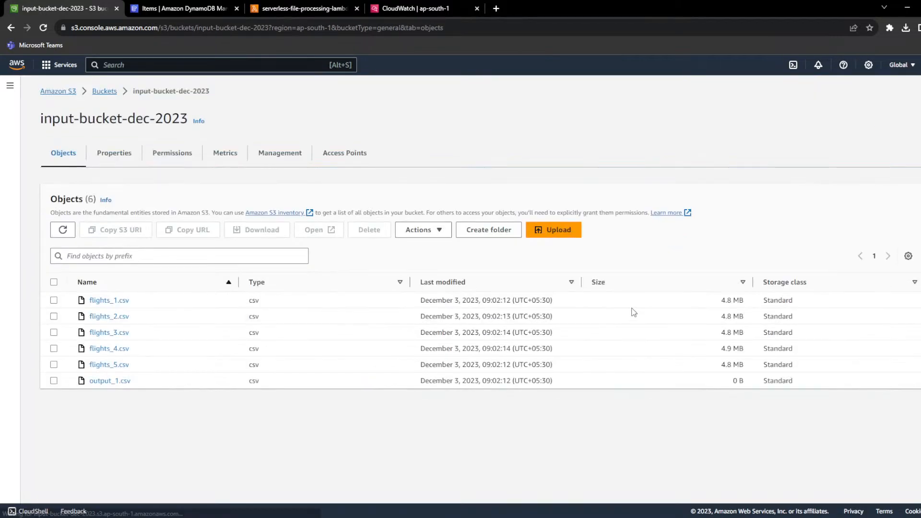
- Open output-bucket-dec-2023 from the bucket list and check the number of processed objects
{"action": "left_click", "coordinate": [105, 91]}
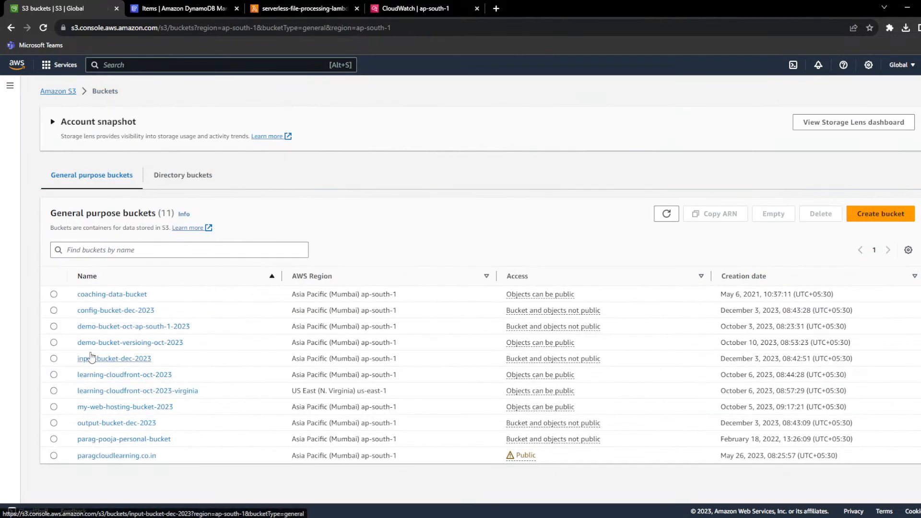
{"action": "left_click", "coordinate": [107, 424]}
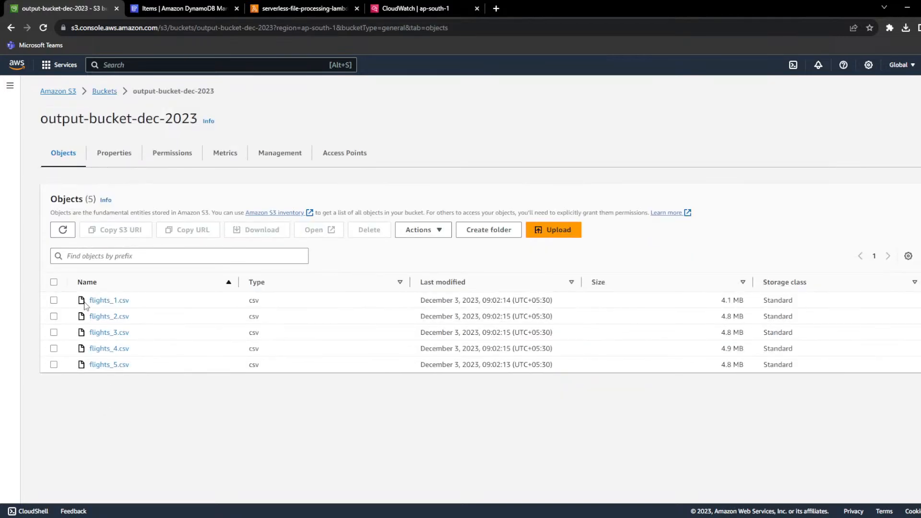
{"action": "left_click_drag", "start_coordinate": [100, 200], "coordinate": [50, 200]}
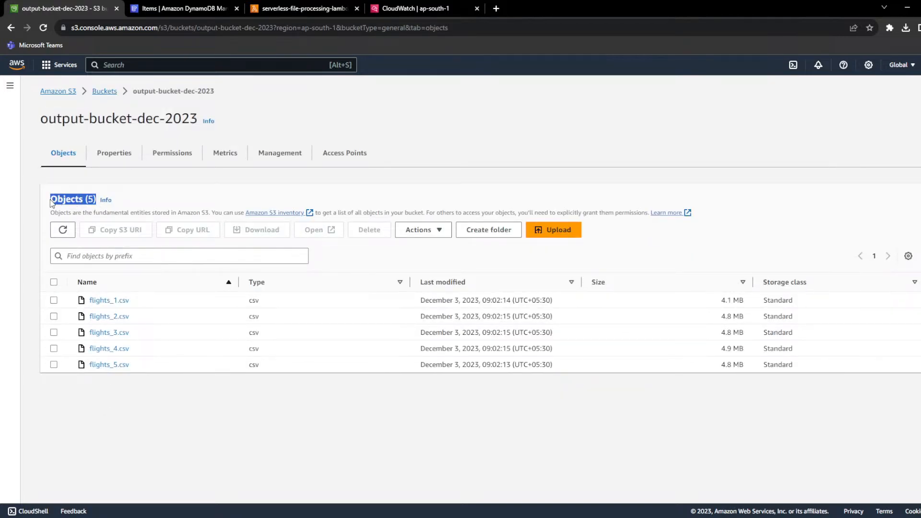
{"action": "left_click", "coordinate": [95, 411]}
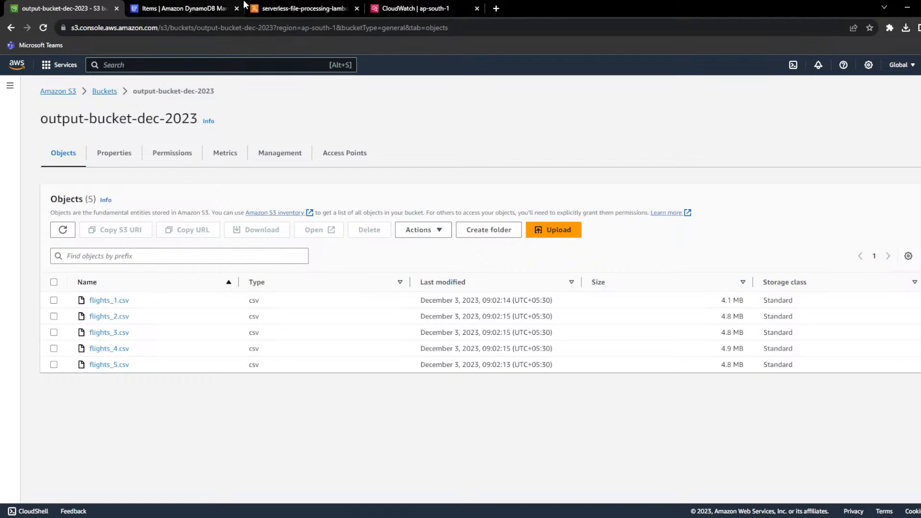
- Refresh the items of the DynamoDB table serverless-file-processing-status, sort them by status and examine the output_1.csv record
{"action": "left_click", "coordinate": [211, 8]}
{"action": "left_click", "coordinate": [775, 440]}
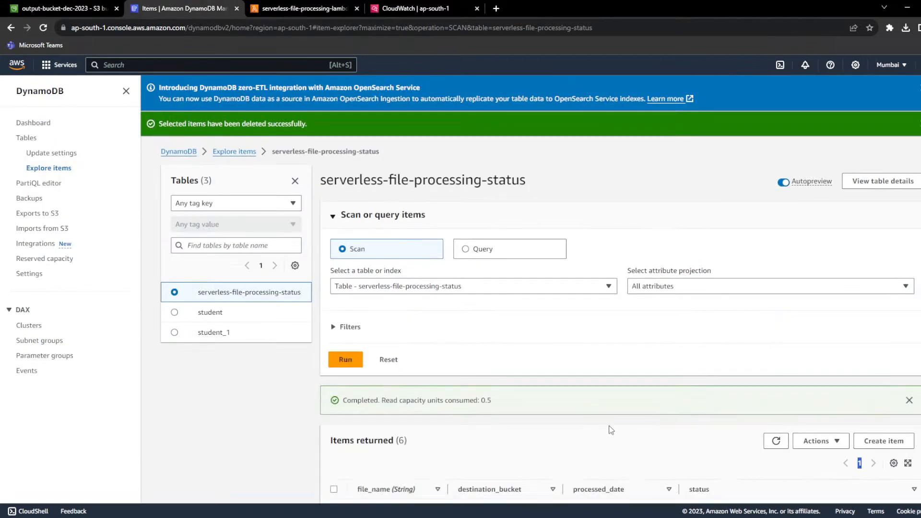
{"action": "scroll", "coordinate": [613, 425], "scroll_direction": "down", "scroll_amount": 3}
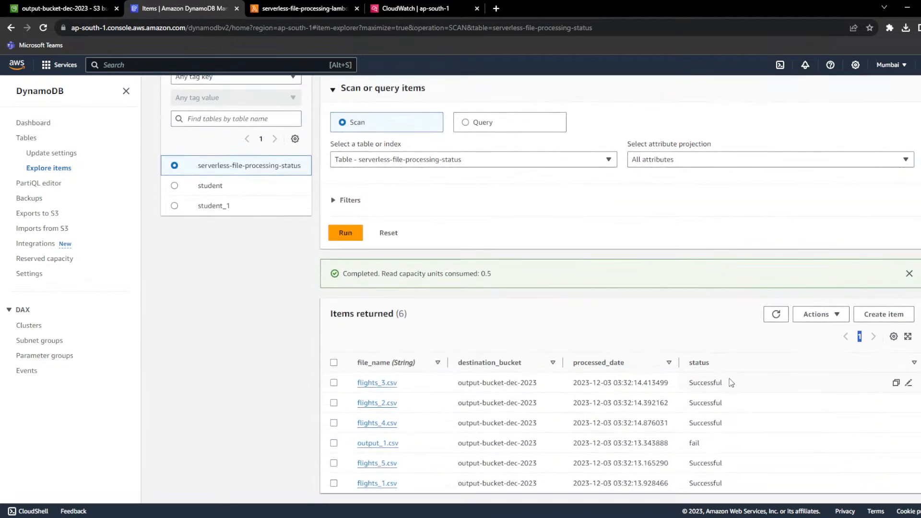
{"action": "left_click", "coordinate": [716, 363]}
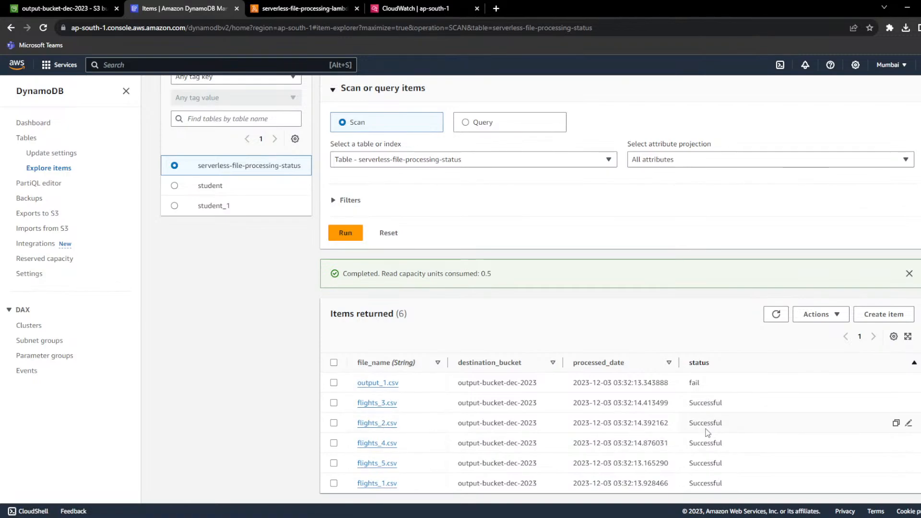
{"action": "left_click_drag", "start_coordinate": [354, 387], "coordinate": [730, 397]}
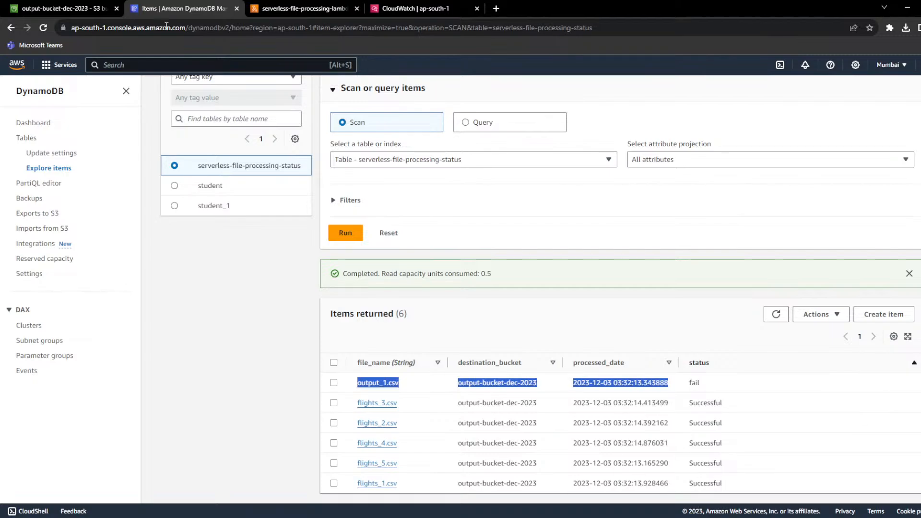
- Recheck output-bucket-dec-2023 and refresh the log streams of the /aws/lambda/serverless-file-processing-lambda log group in CloudWatch
{"action": "left_click", "coordinate": [62, 8]}
{"action": "left_click_drag", "start_coordinate": [40, 118], "coordinate": [199, 120]}
{"action": "left_click", "coordinate": [297, 7]}
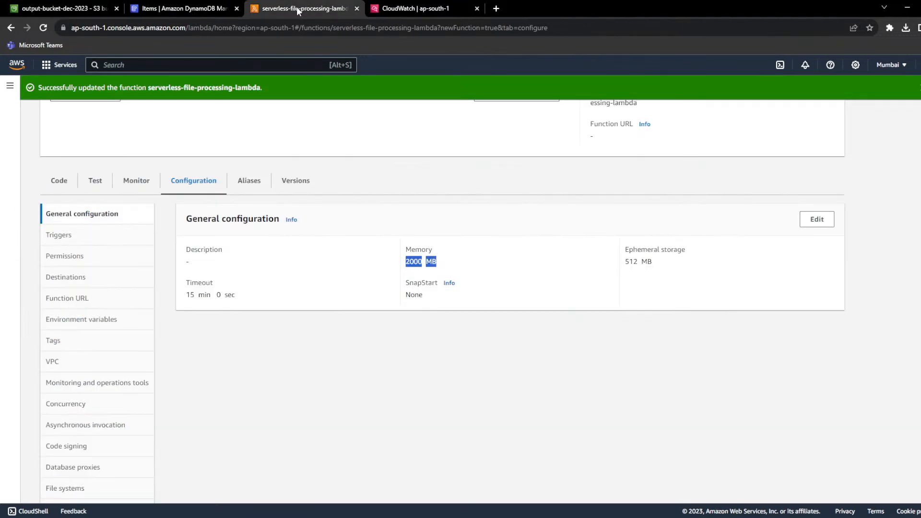
{"action": "left_click", "coordinate": [421, 9]}
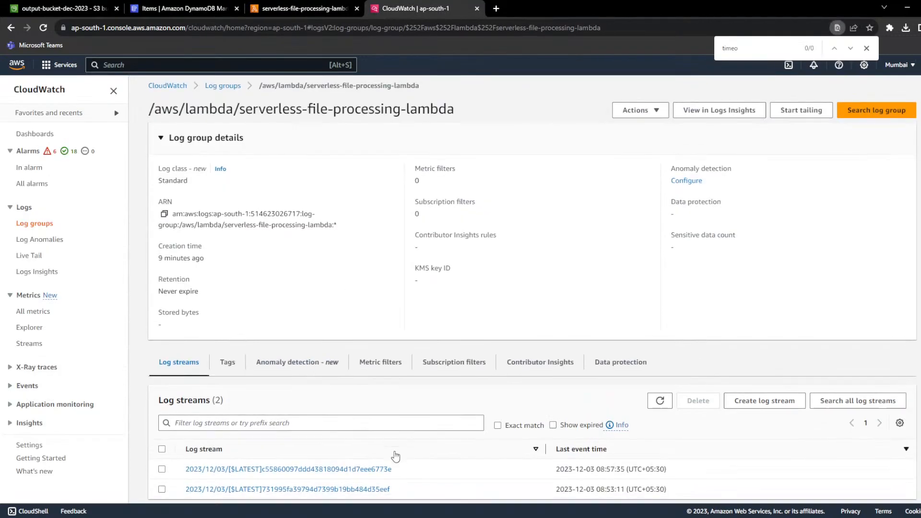
{"action": "scroll", "coordinate": [395, 456], "scroll_direction": "down", "scroll_amount": 1}
{"action": "left_click", "coordinate": [659, 372]}
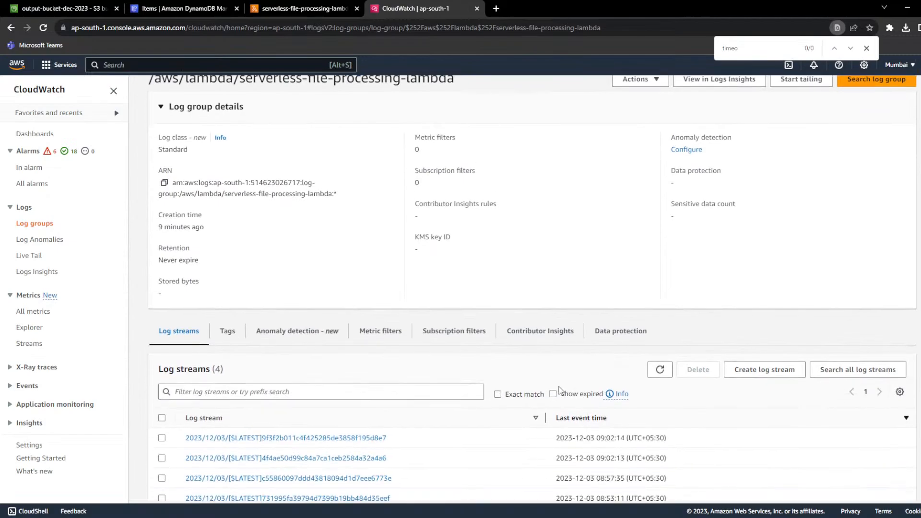
{"action": "scroll", "coordinate": [541, 384], "scroll_direction": "down", "scroll_amount": 1}
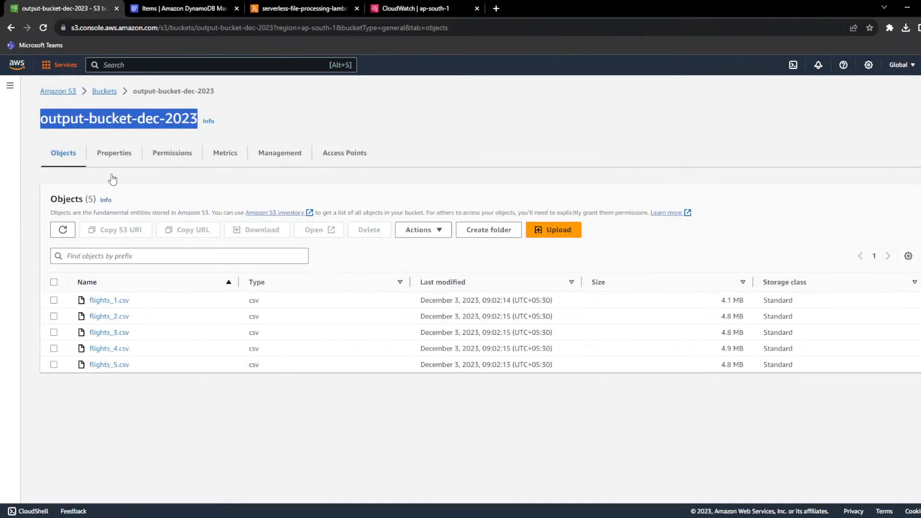
- Review the last-modified times of the files in output-bucket-dec-2023 and view the pipeline diagram in the WPS slide show
{"action": "left_click", "coordinate": [74, 8]}
{"action": "left_click_drag", "start_coordinate": [502, 310], "coordinate": [510, 367]}
{"action": "left_click", "coordinate": [524, 413]}
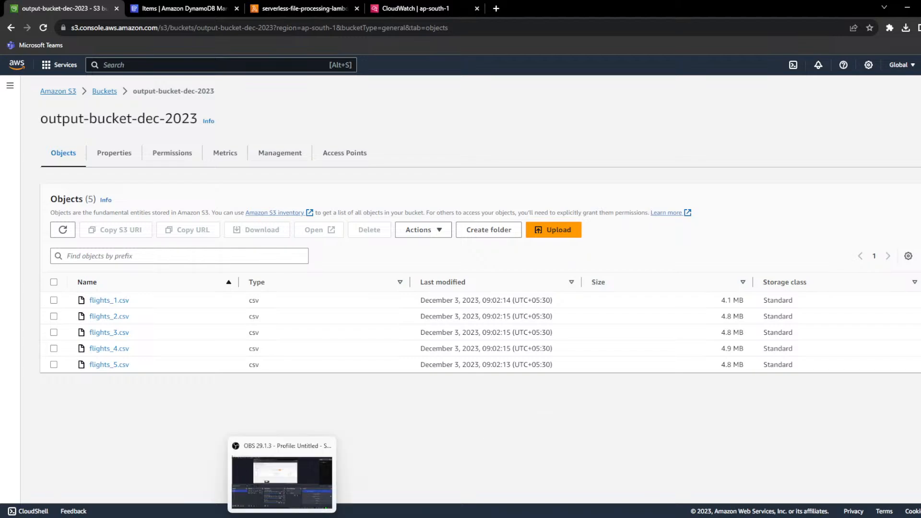
{"action": "mouse_move", "coordinate": [262, 517]}
{"action": "left_click", "coordinate": [269, 493]}
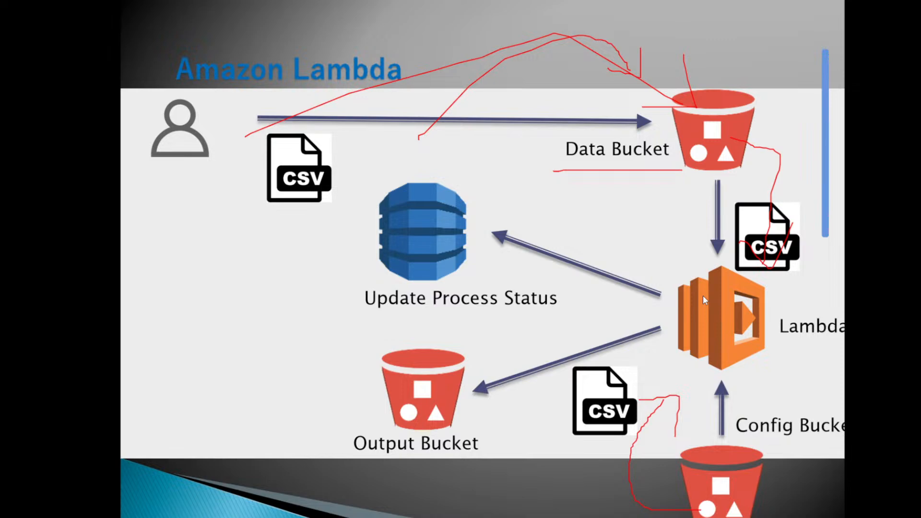
{"action": "key", "text": "alt+Tab"}
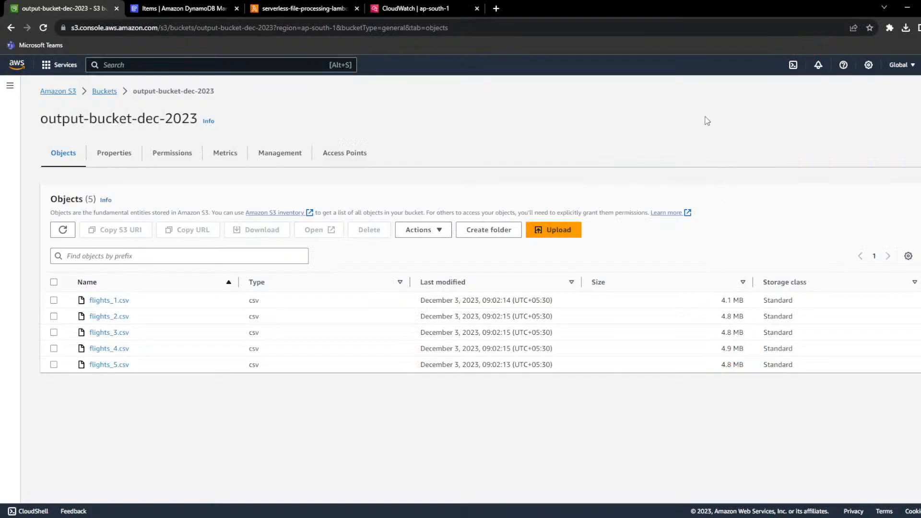
- View the CloudWatch monitoring metrics of serverless-file-processing-lambda, examining the invocations, duration and error graphs
{"action": "left_click", "coordinate": [303, 7]}
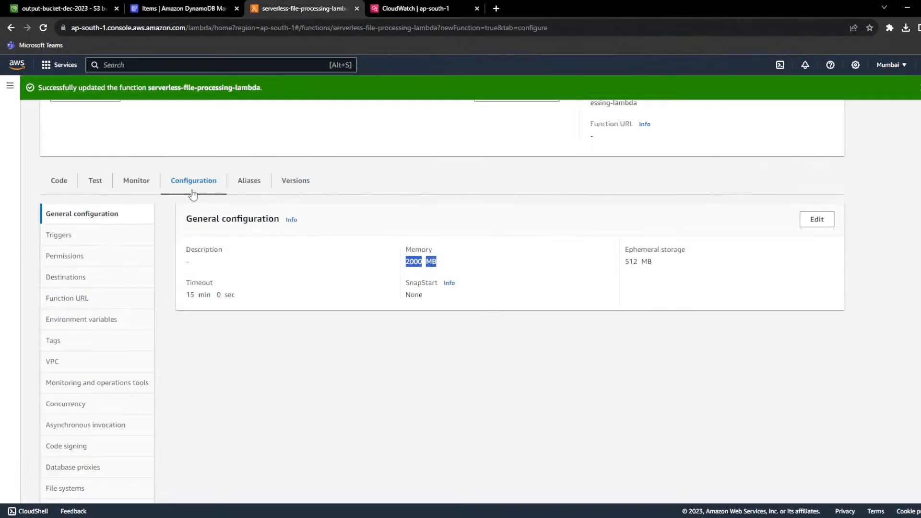
{"action": "left_click", "coordinate": [135, 181]}
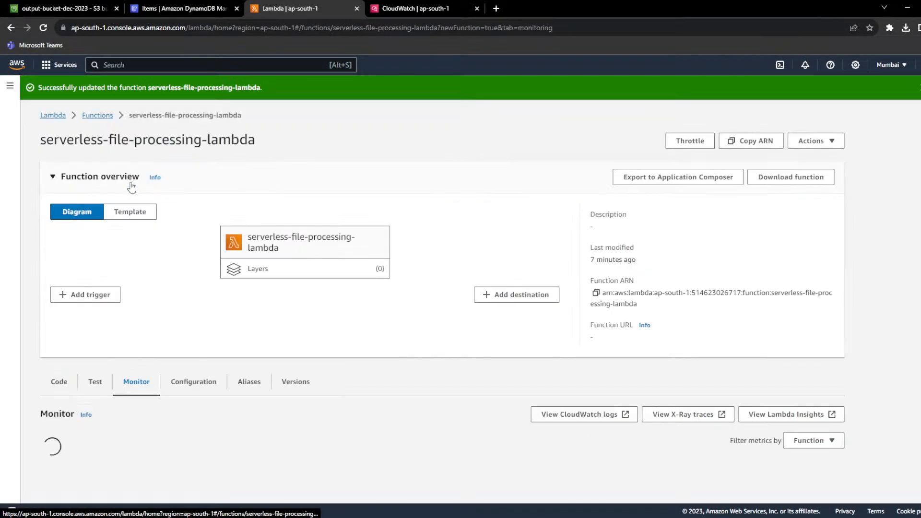
{"action": "scroll", "coordinate": [572, 385], "scroll_direction": "down", "scroll_amount": 4}
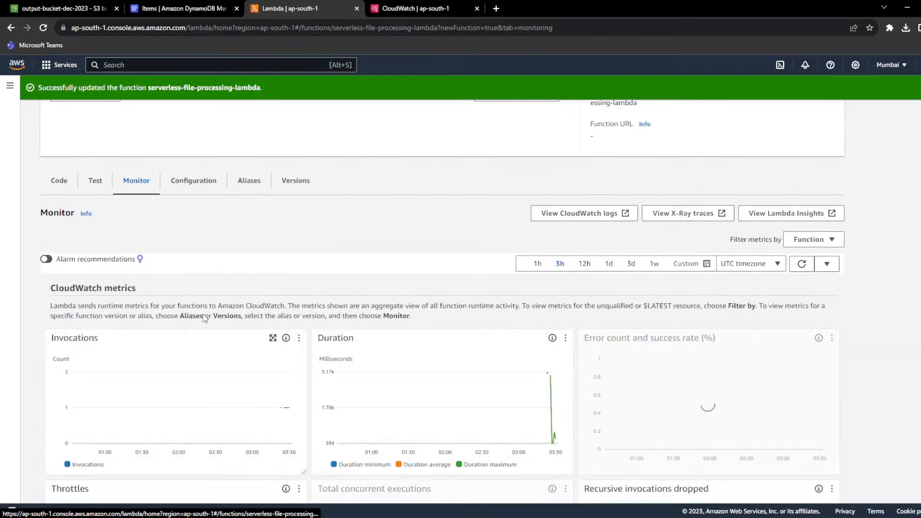
{"action": "scroll", "coordinate": [826, 473], "scroll_direction": "down", "scroll_amount": 3}
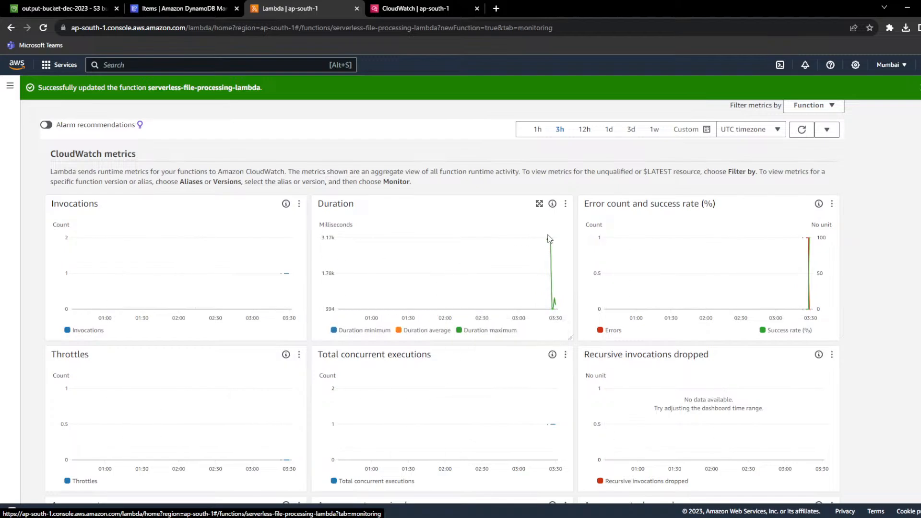
{"action": "mouse_move", "coordinate": [551, 243]}
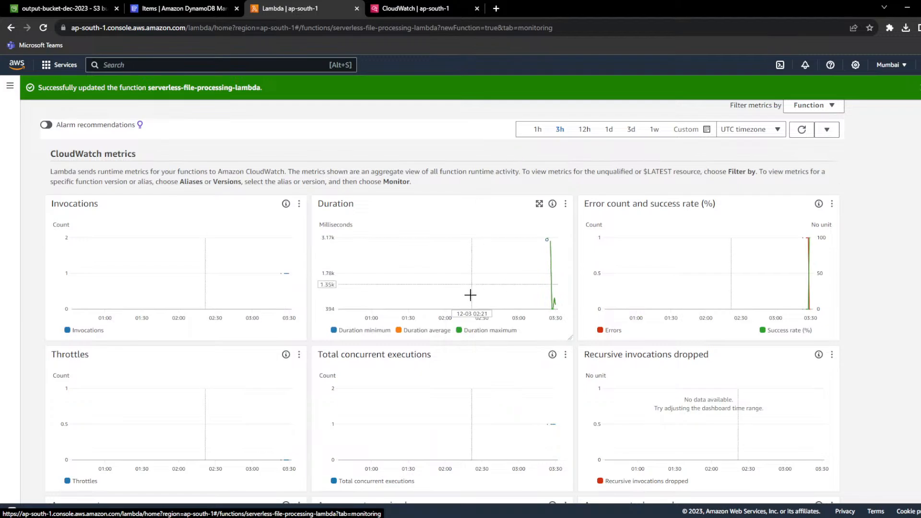
{"action": "scroll", "coordinate": [470, 295], "scroll_direction": "up", "scroll_amount": 2}
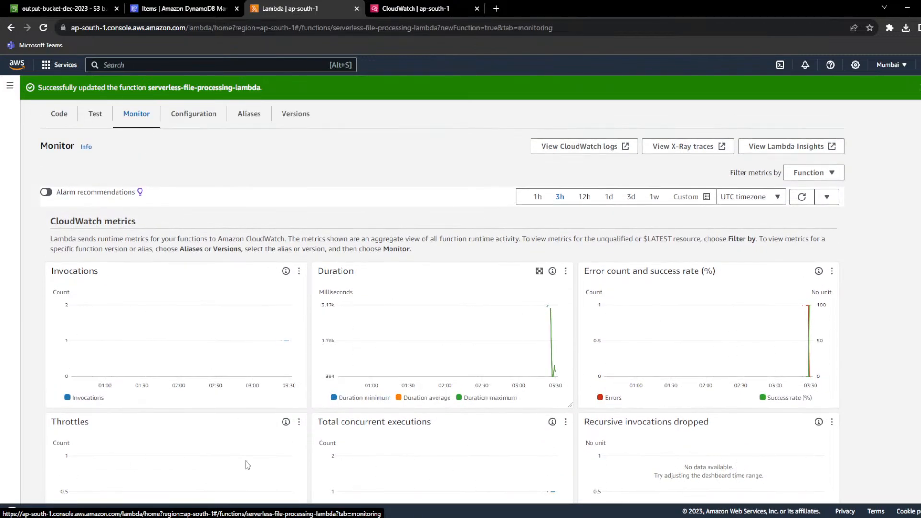
- Open the most recent log stream in CloudWatch and examine the run duration in the REPORT entry for flights_2.csv
{"action": "left_click", "coordinate": [417, 7]}
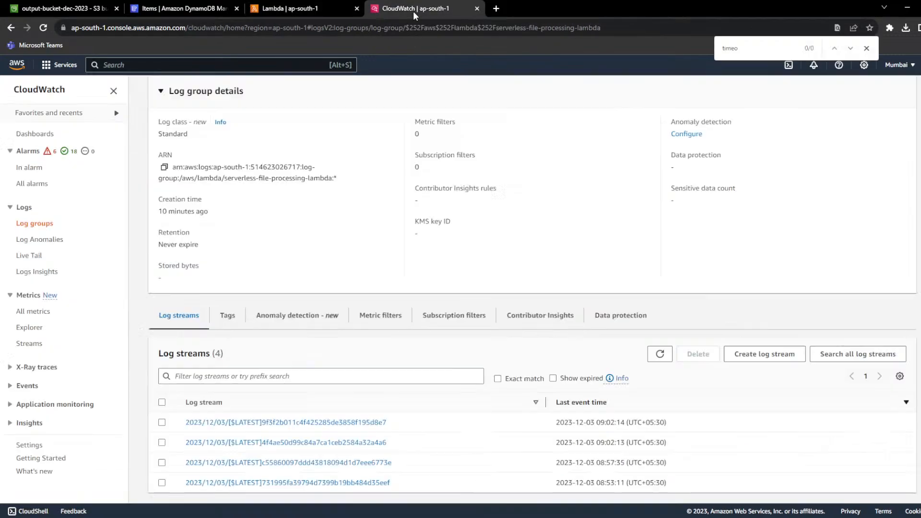
{"action": "left_click", "coordinate": [342, 424]}
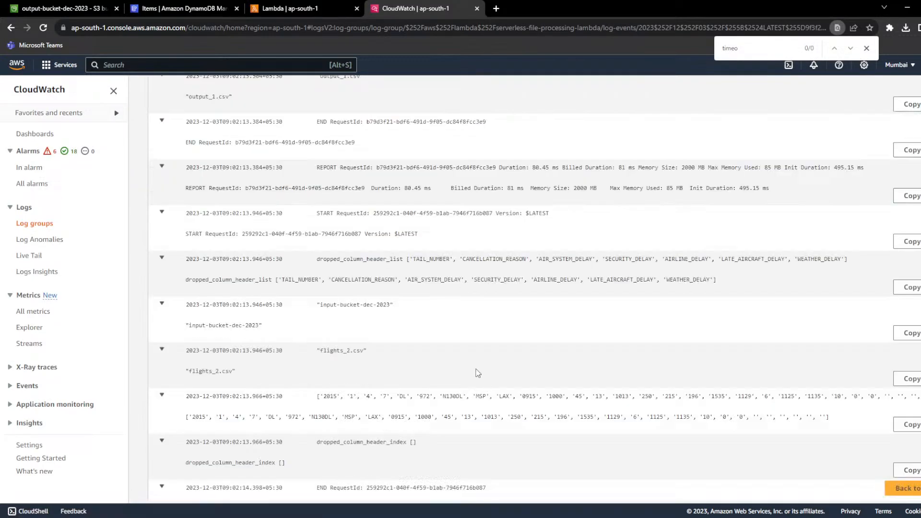
{"action": "scroll", "coordinate": [465, 347], "scroll_direction": "down", "scroll_amount": 3}
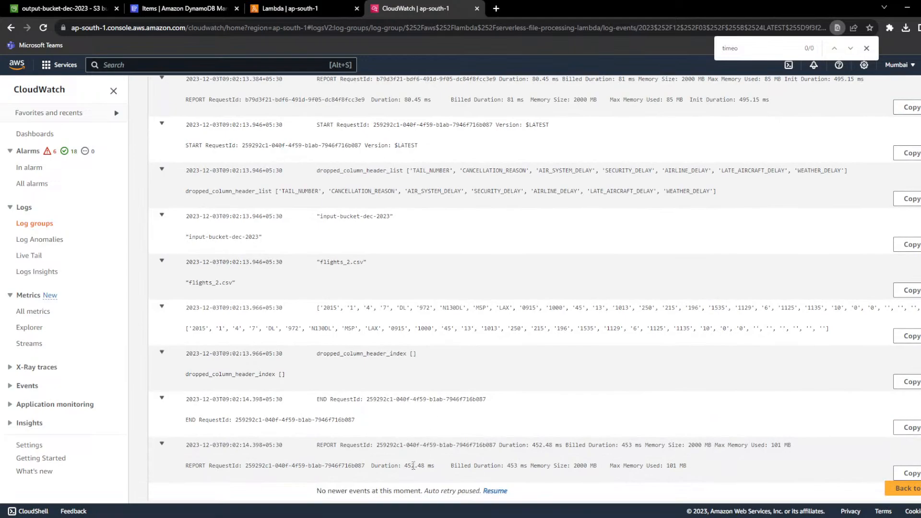
{"action": "left_click_drag", "start_coordinate": [397, 467], "coordinate": [373, 465]}
{"action": "left_click", "coordinate": [407, 467]}
{"action": "left_click", "coordinate": [416, 468]}
{"action": "double_click", "coordinate": [415, 466]}
{"action": "left_click_drag", "start_coordinate": [262, 466], "coordinate": [594, 474]}
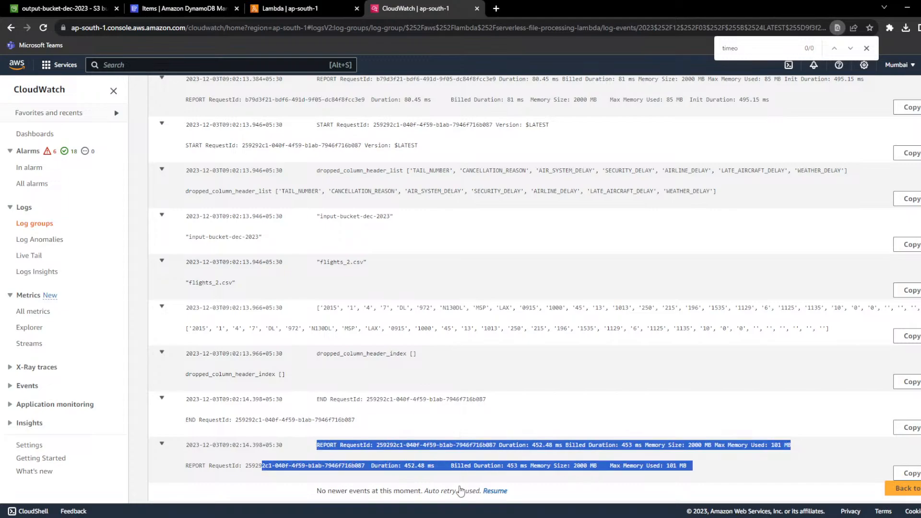
{"action": "left_click", "coordinate": [409, 464]}
{"action": "double_click", "coordinate": [409, 464]}
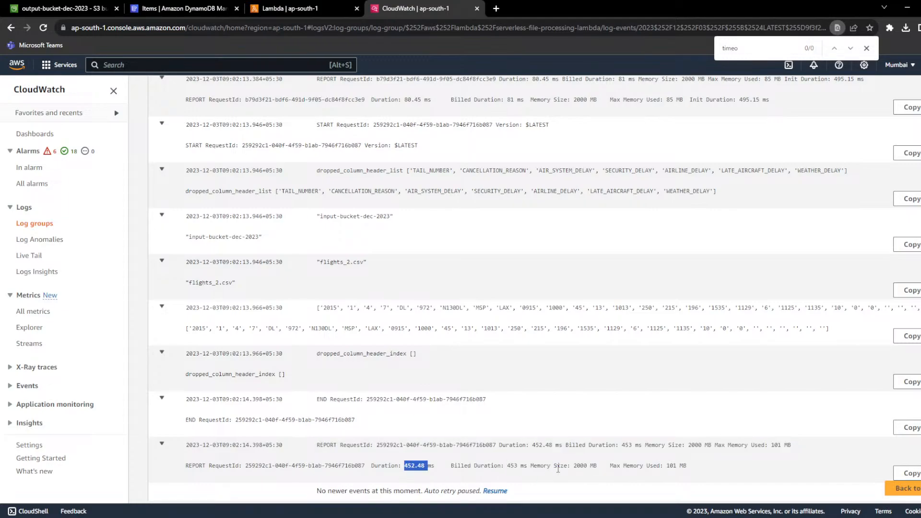
- Check the maximum memory used in the last REPORT entry and review the log stream's earliest events
{"action": "left_click_drag", "start_coordinate": [693, 468], "coordinate": [606, 469]}
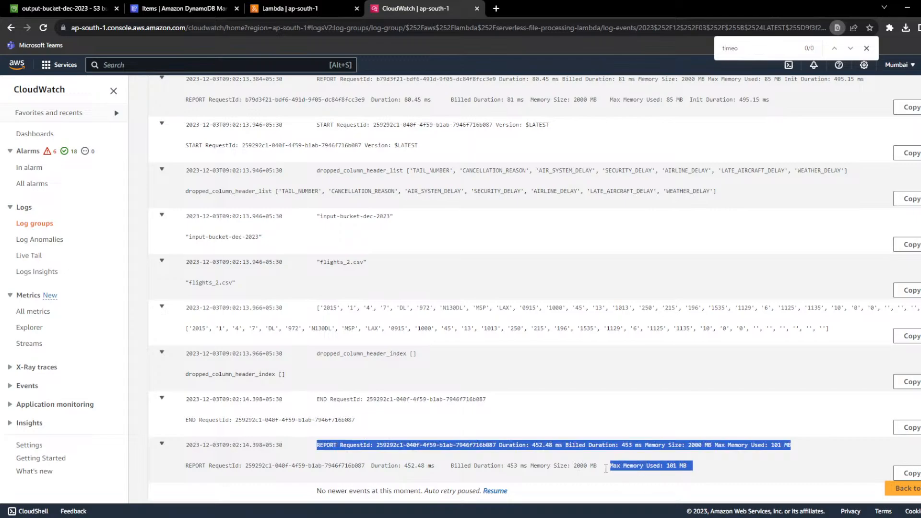
{"action": "triple_click", "coordinate": [635, 466]}
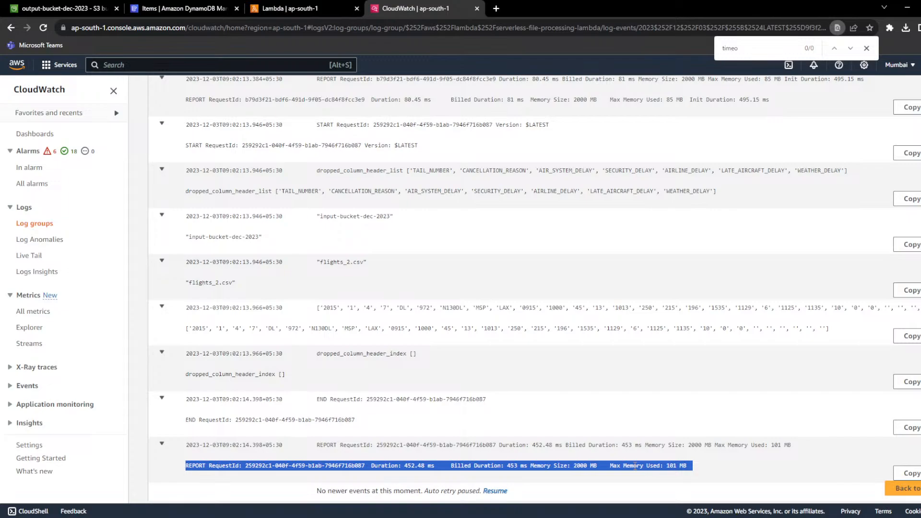
{"action": "scroll", "coordinate": [635, 466], "scroll_direction": "up", "scroll_amount": 8}
{"action": "scroll", "coordinate": [636, 469], "scroll_direction": "up", "scroll_amount": 1}
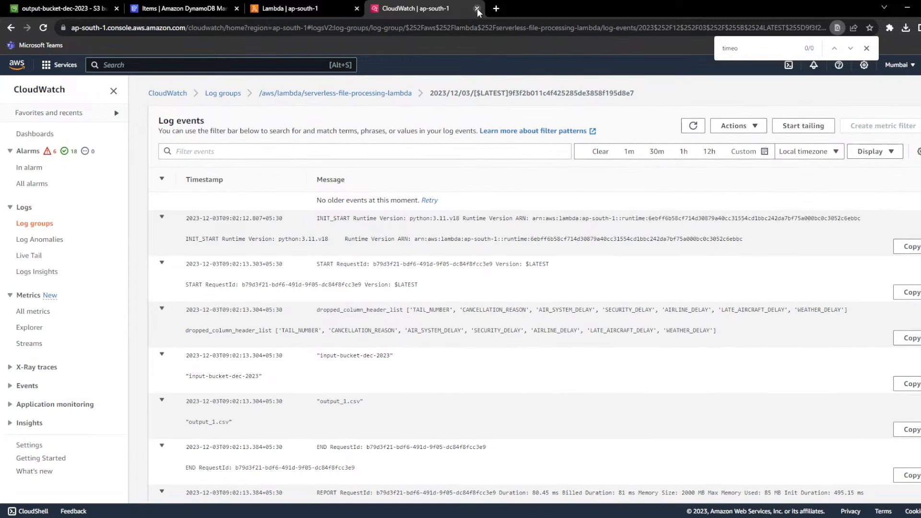
- Switch to the WPS Presentation slide show and advance from the Amazon Lambda diagram to the Thank you slide
{"action": "mouse_move", "coordinate": [347, 517]}
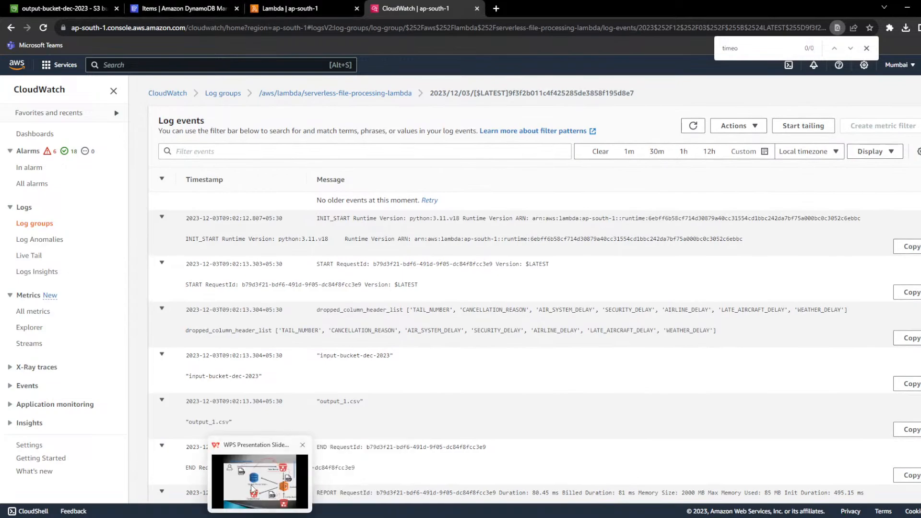
{"action": "left_click", "coordinate": [252, 484]}
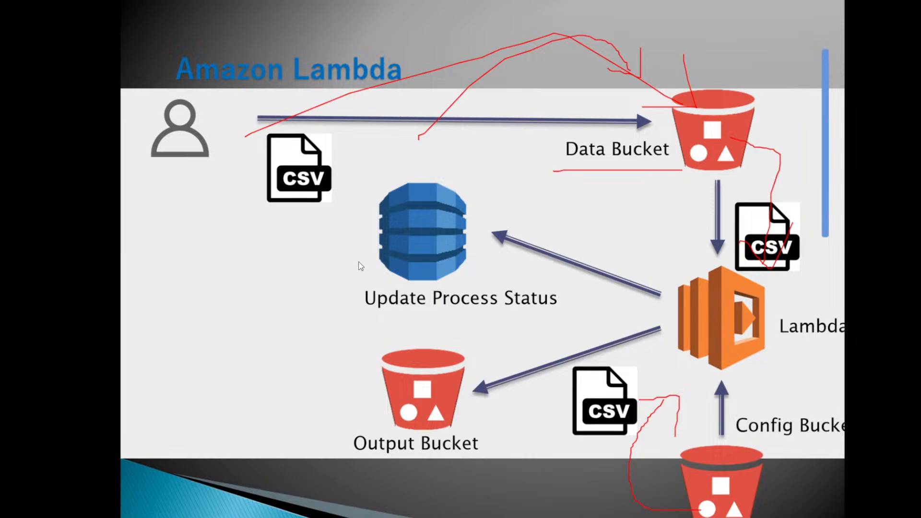
{"action": "left_click", "coordinate": [486, 268]}
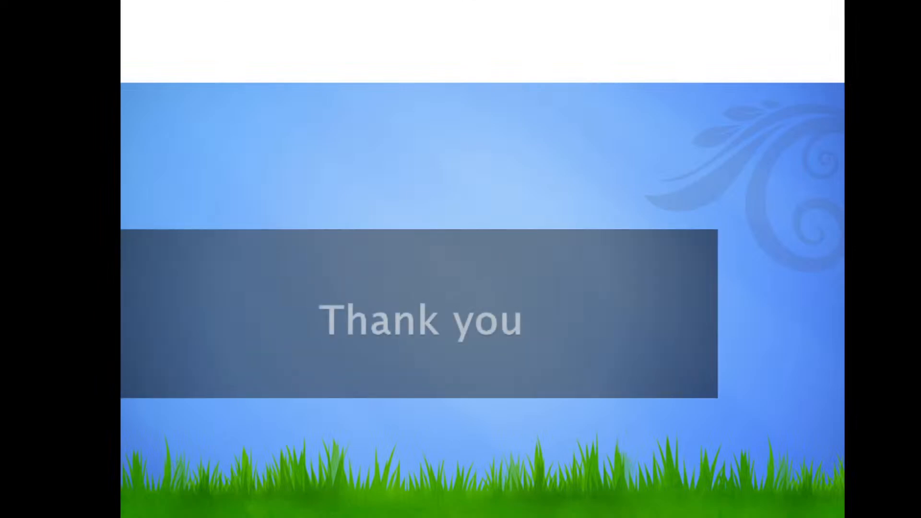